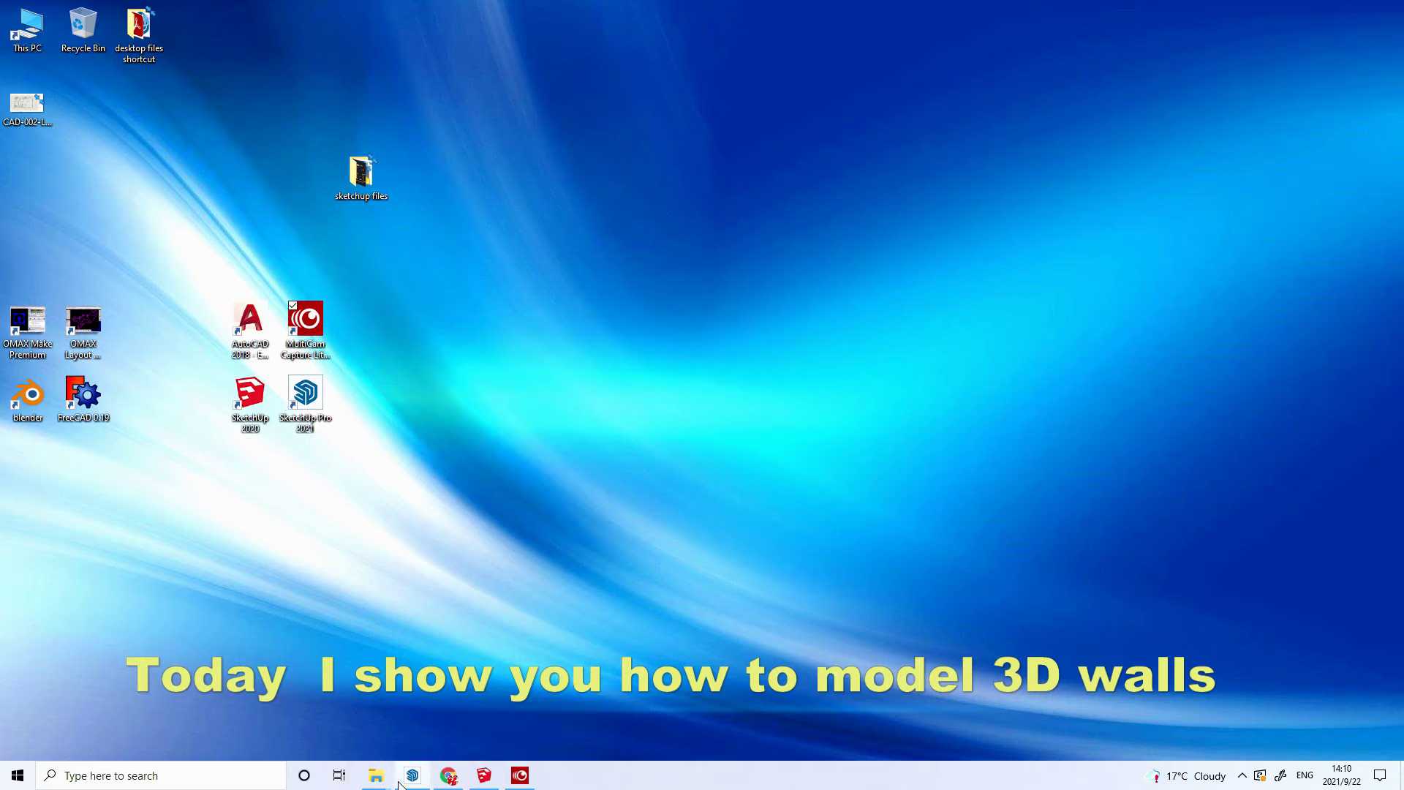
# - Open SketchUp with a new empty model and confirm Model Info length units are Decimal millimetres
pyautogui.click(414, 781)
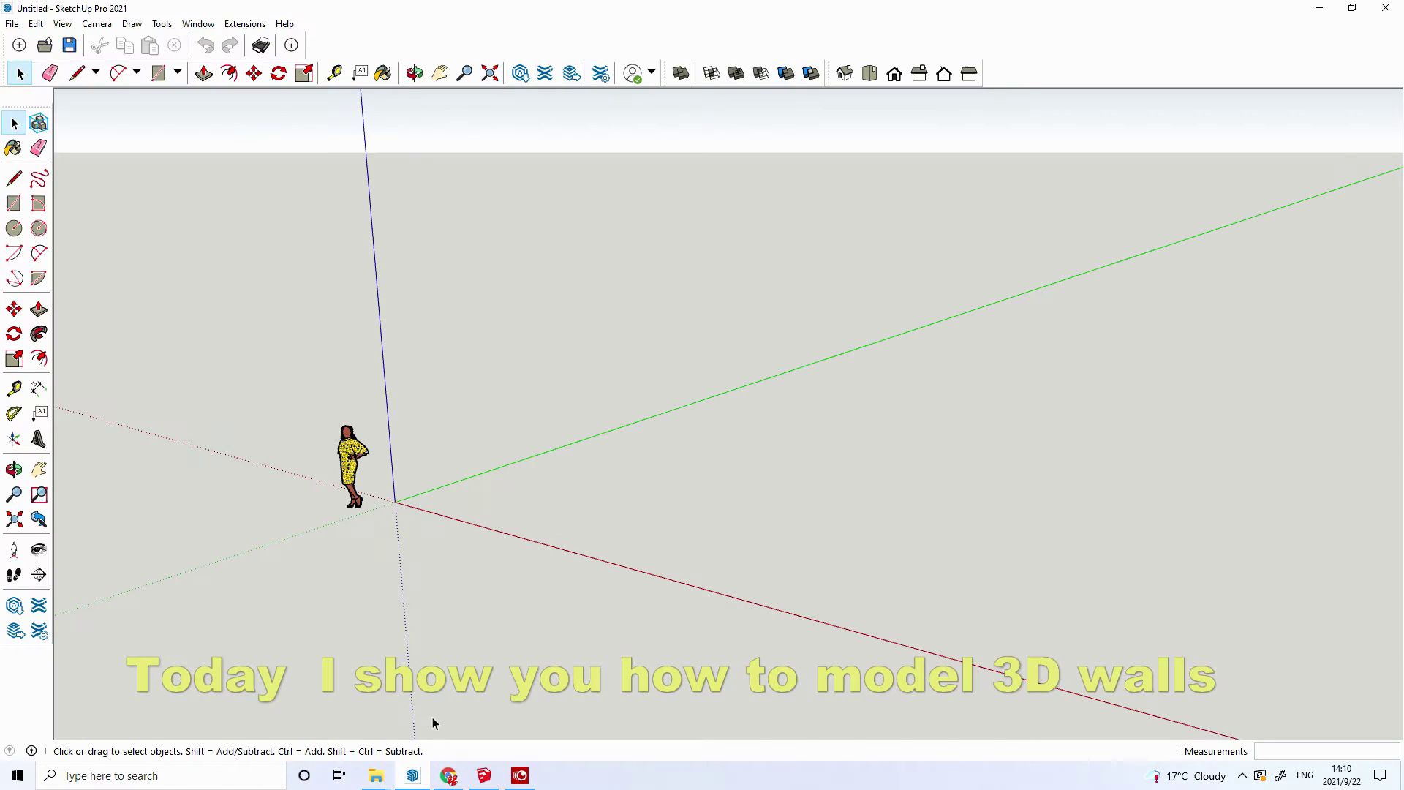
pyautogui.click(196, 24)
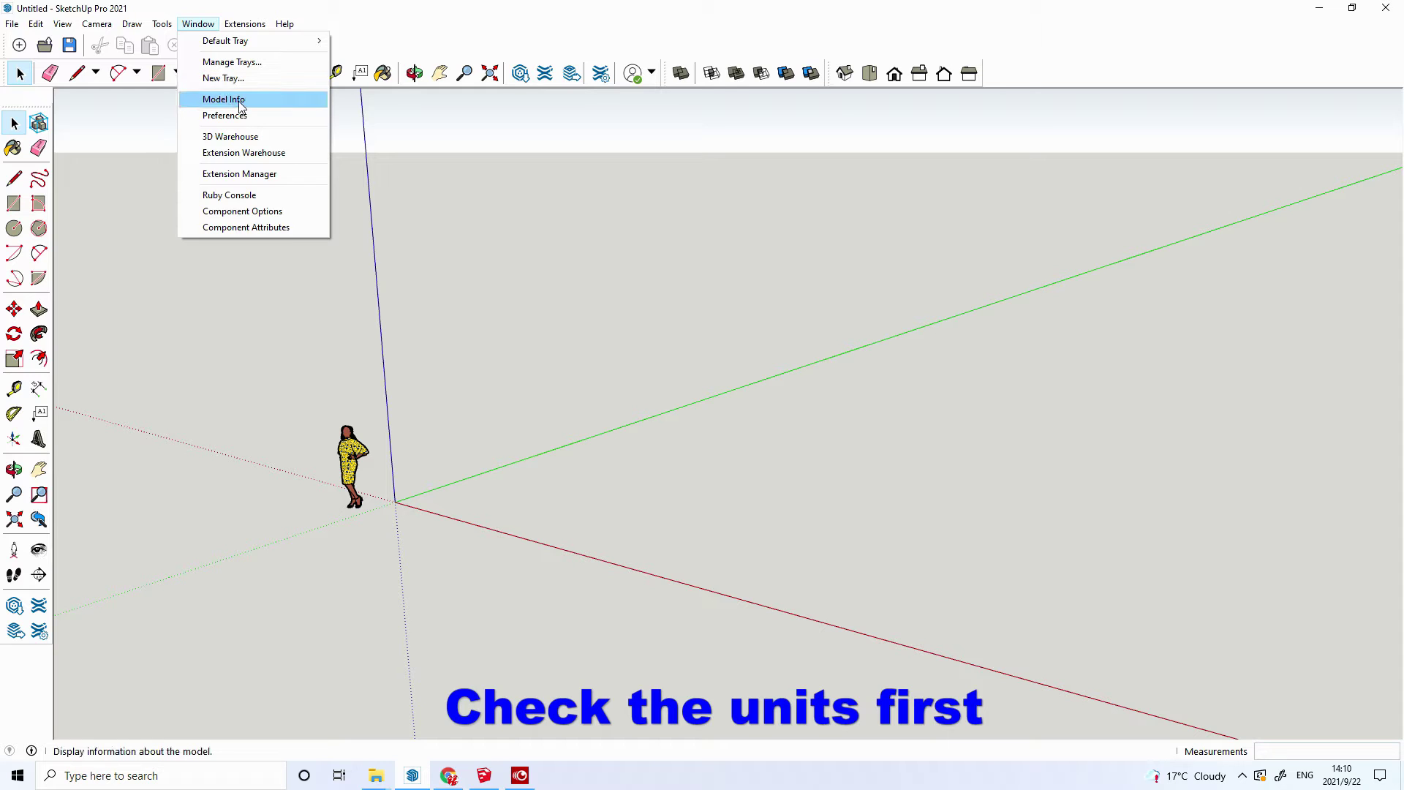
pyautogui.click(241, 103)
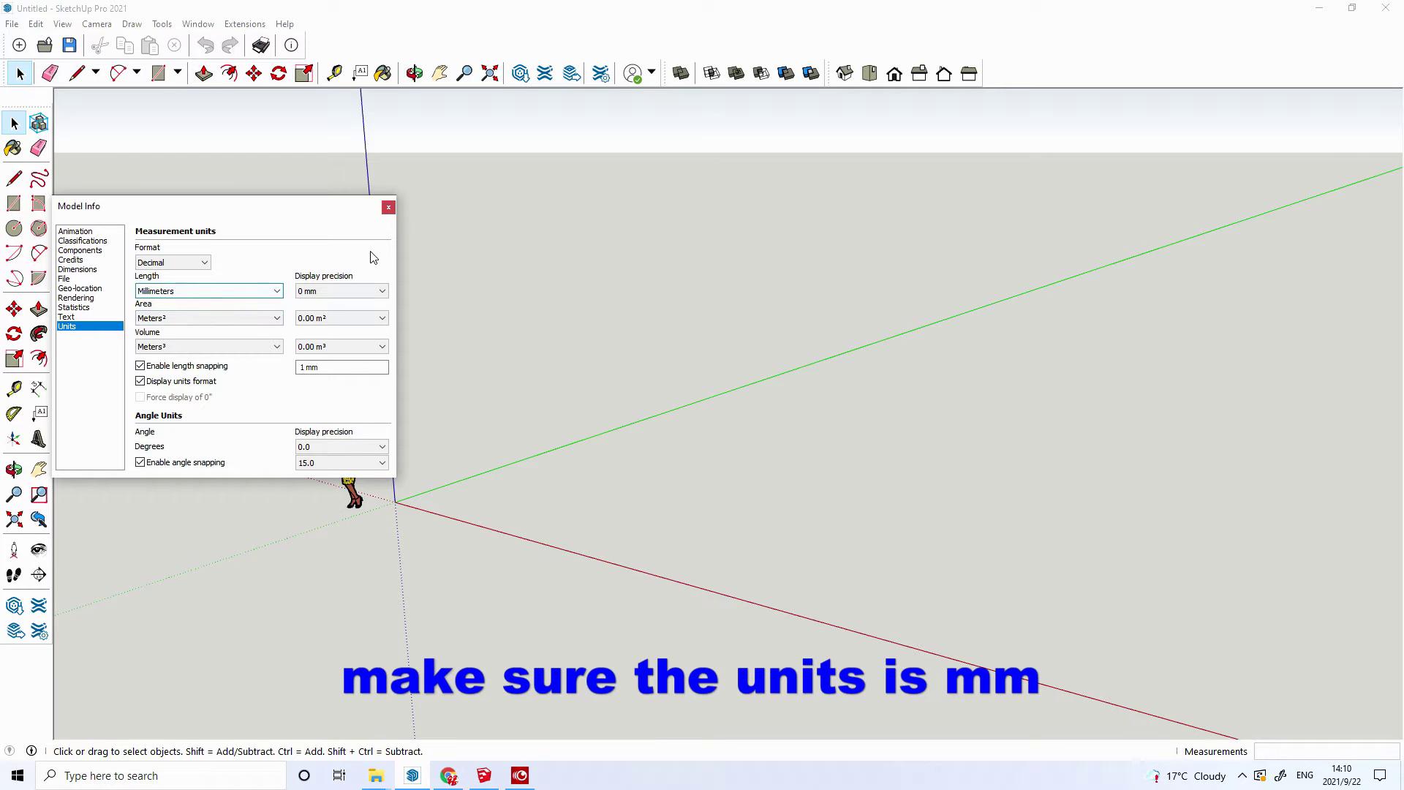
pyautogui.click(388, 209)
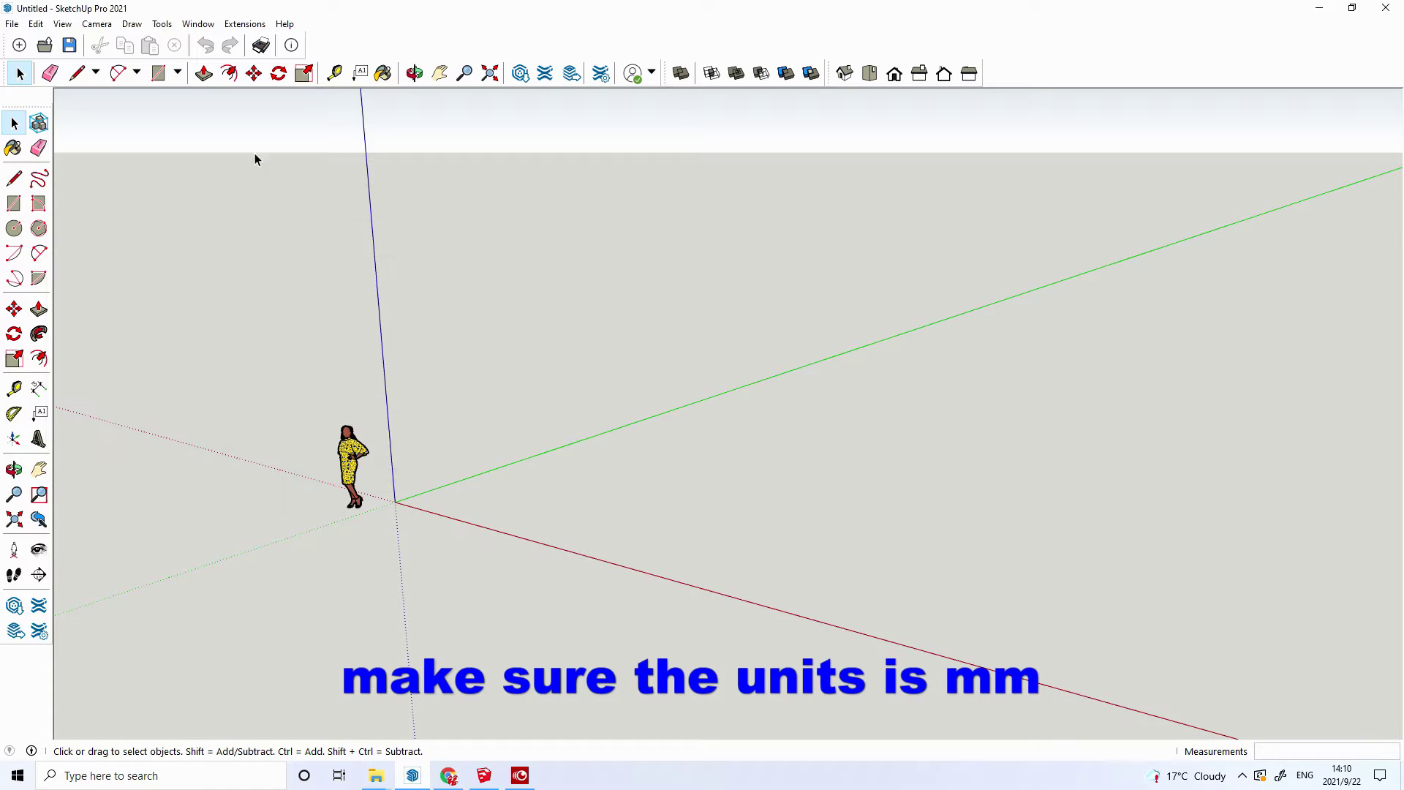
# - Import the 'small house-change' AutoCAD drawing with Millimeters set as the import units
pyautogui.click(12, 23)
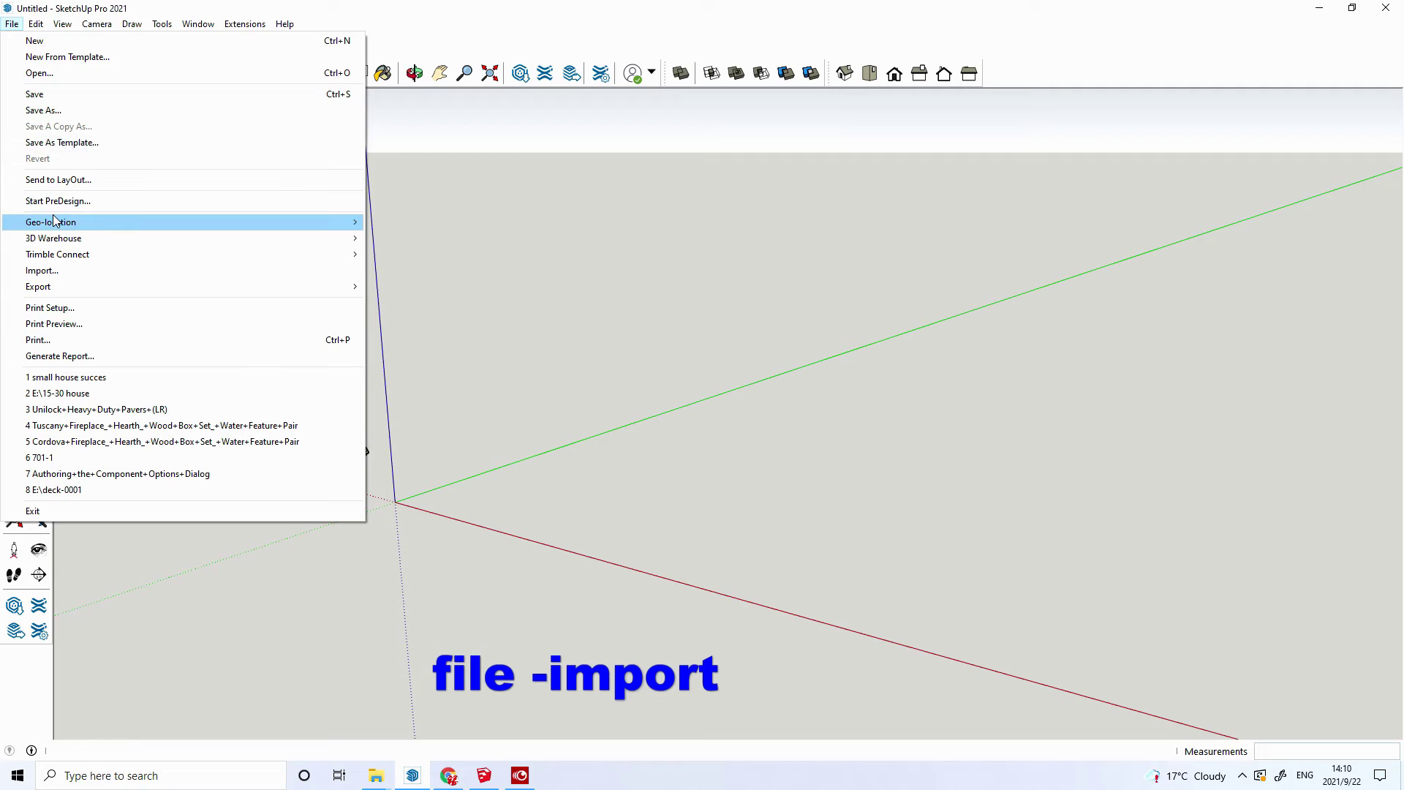
pyautogui.click(100, 270)
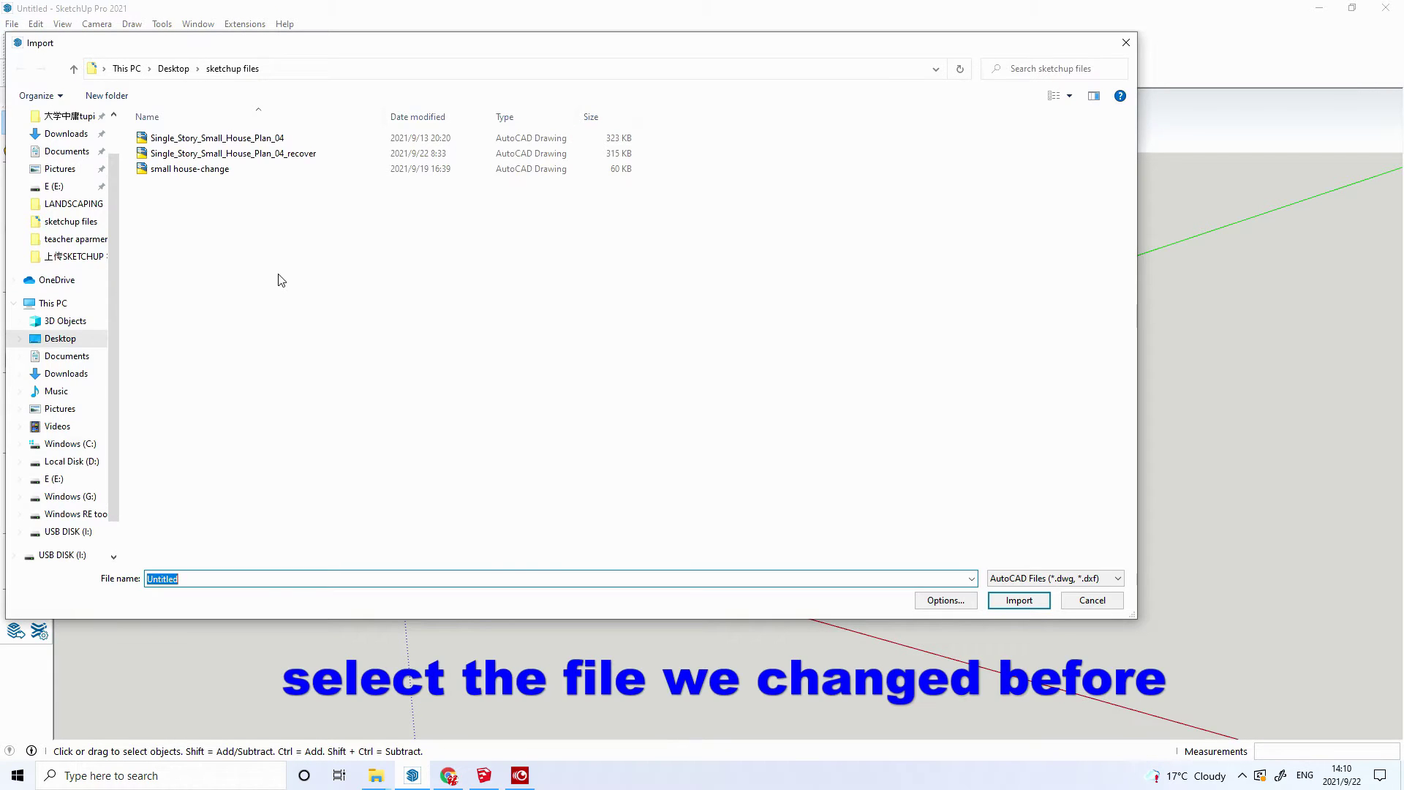
pyautogui.click(210, 170)
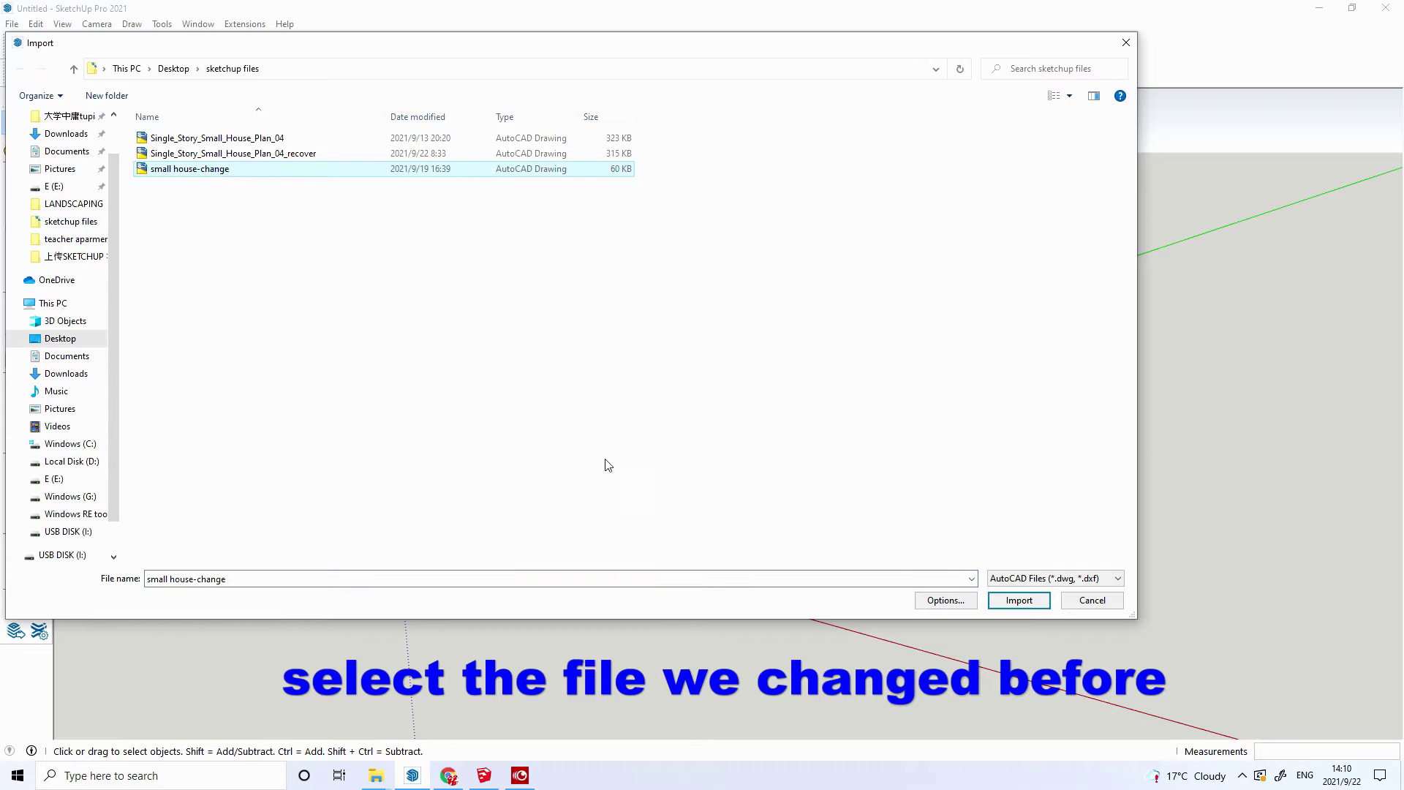
pyautogui.click(945, 600)
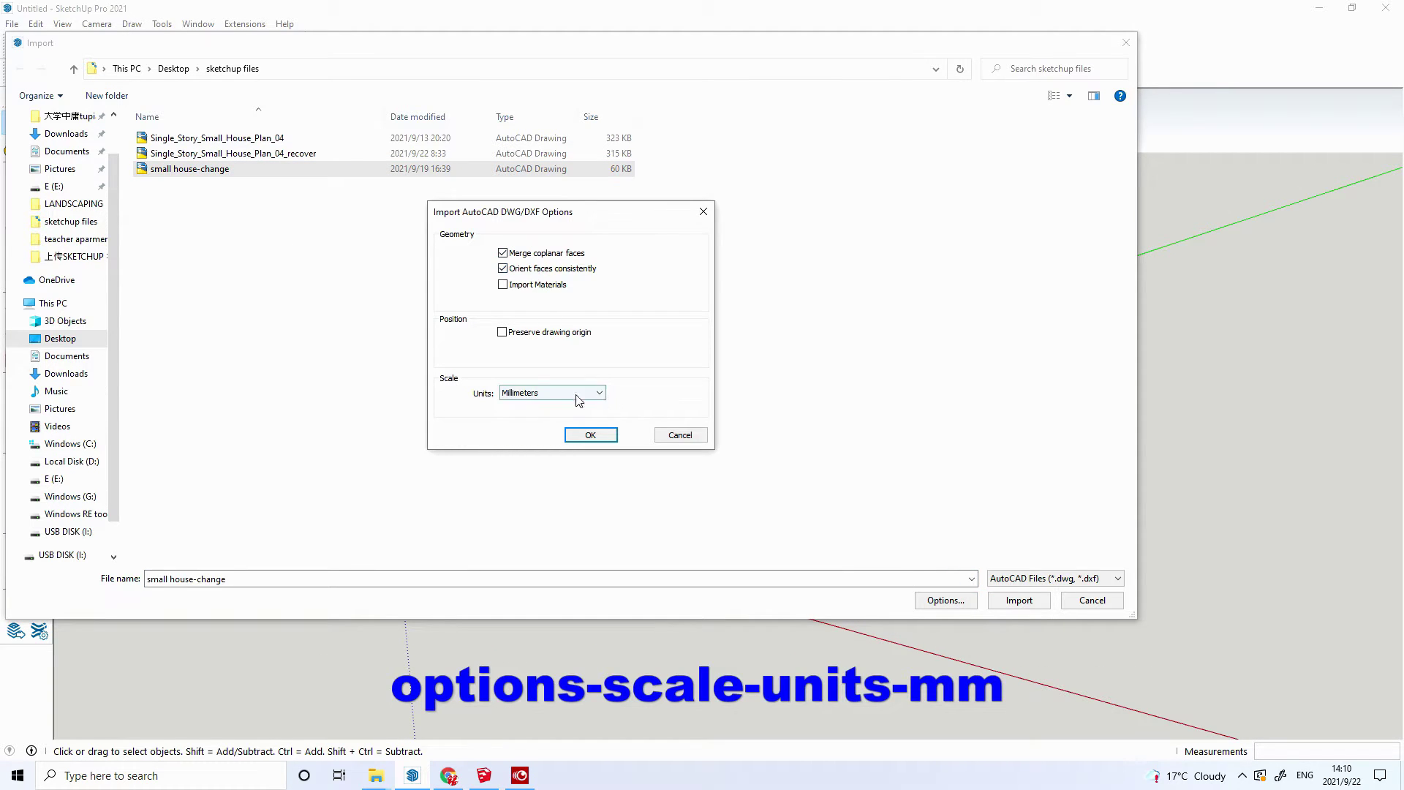
pyautogui.click(596, 436)
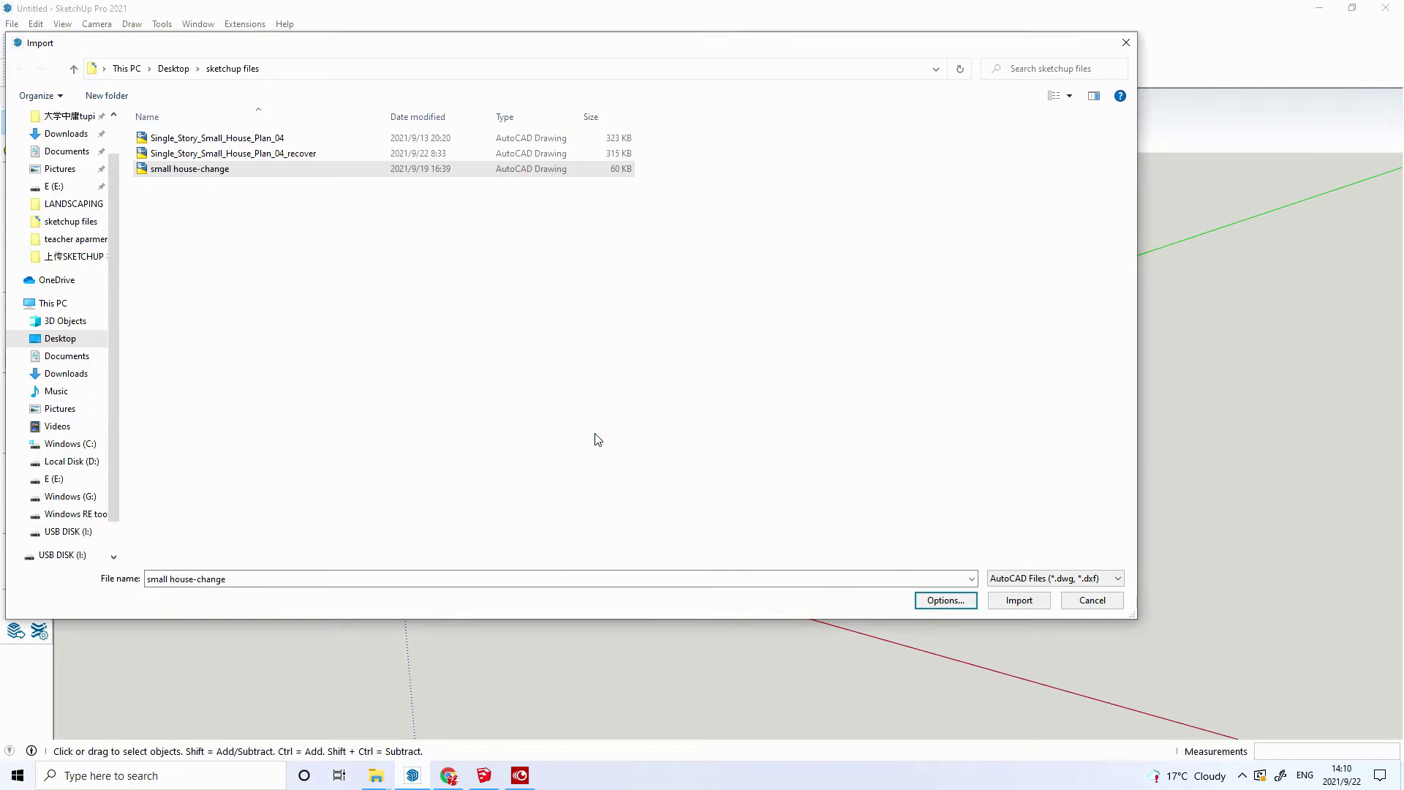
pyautogui.click(1019, 600)
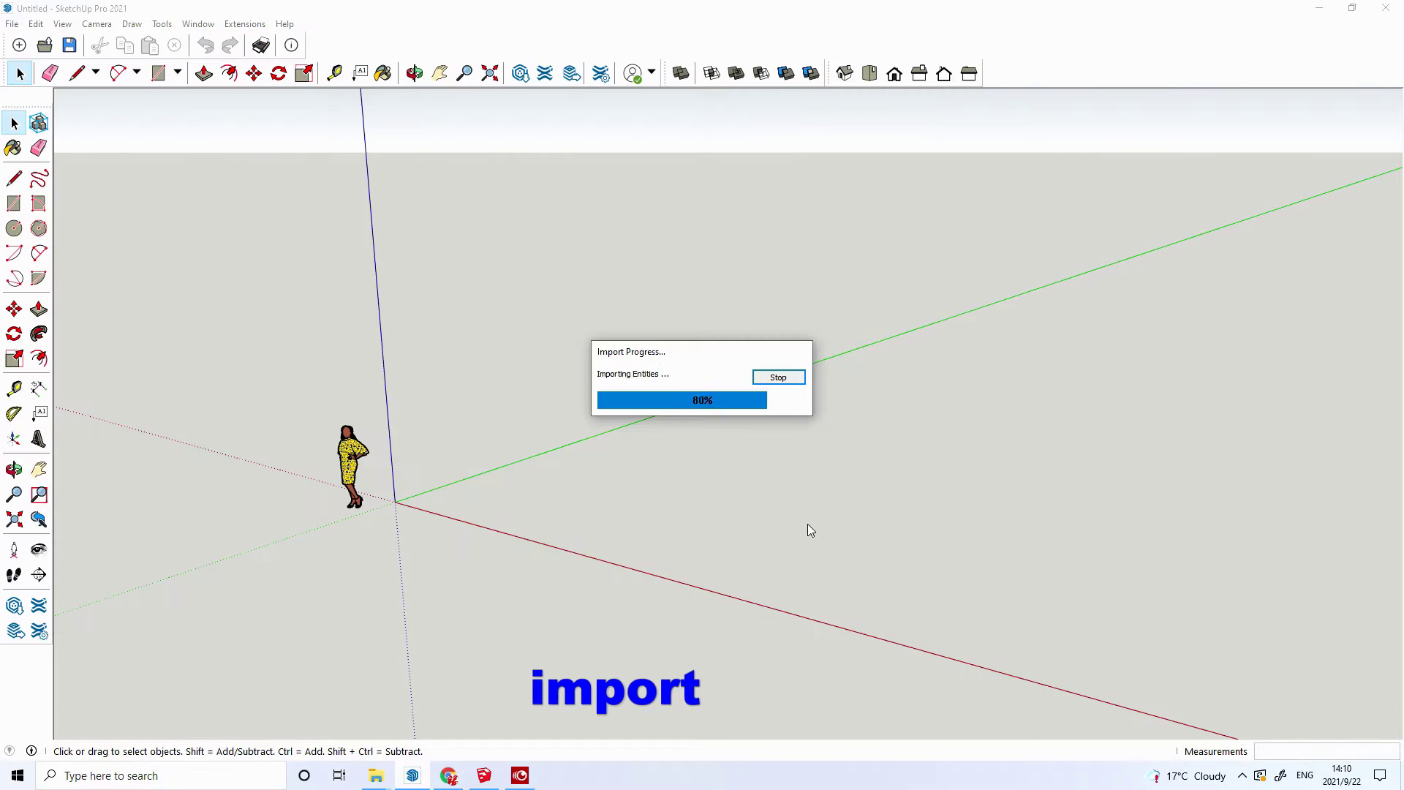
# - Dismiss the import report, switch to Top view and inspect the plan in Entity Info
pyautogui.click(779, 498)
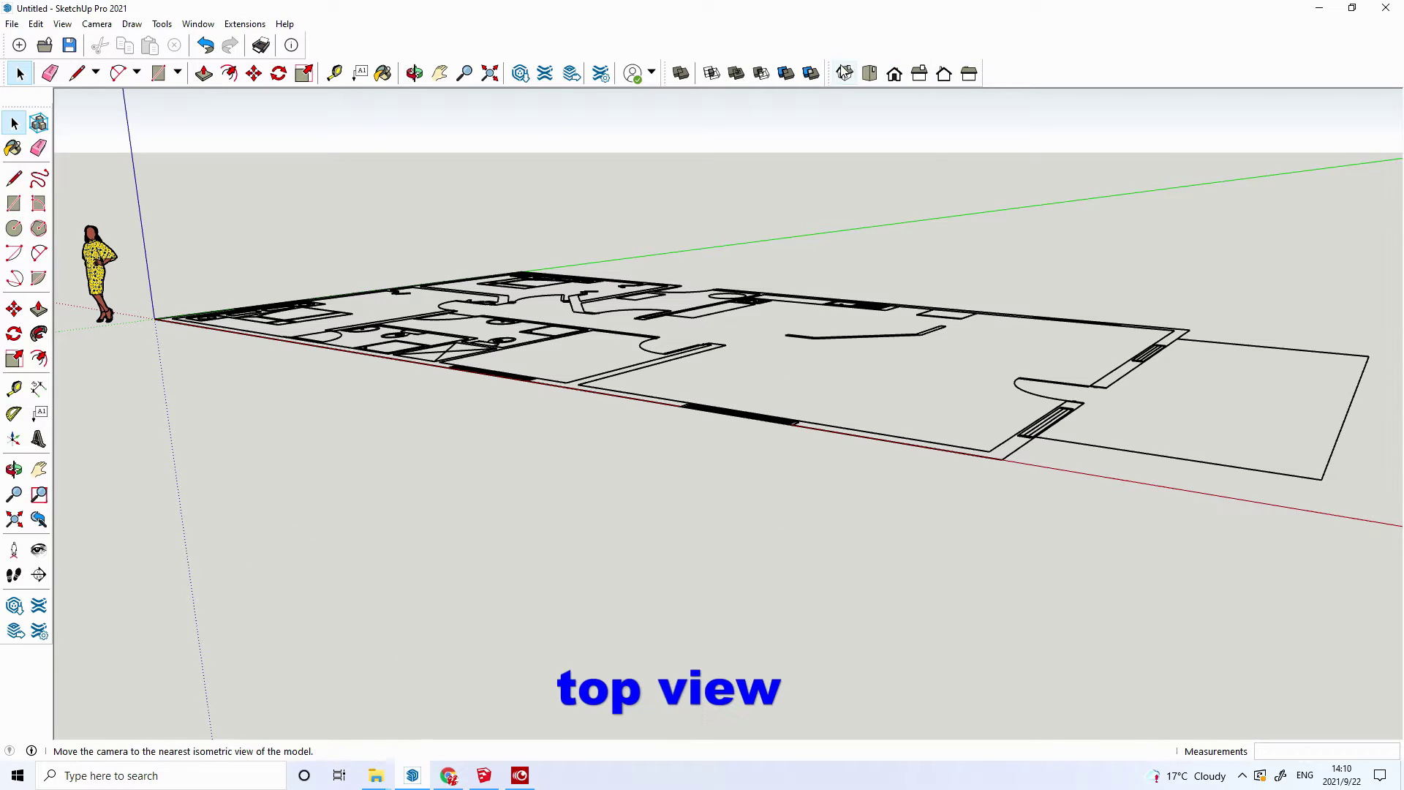
pyautogui.click(870, 73)
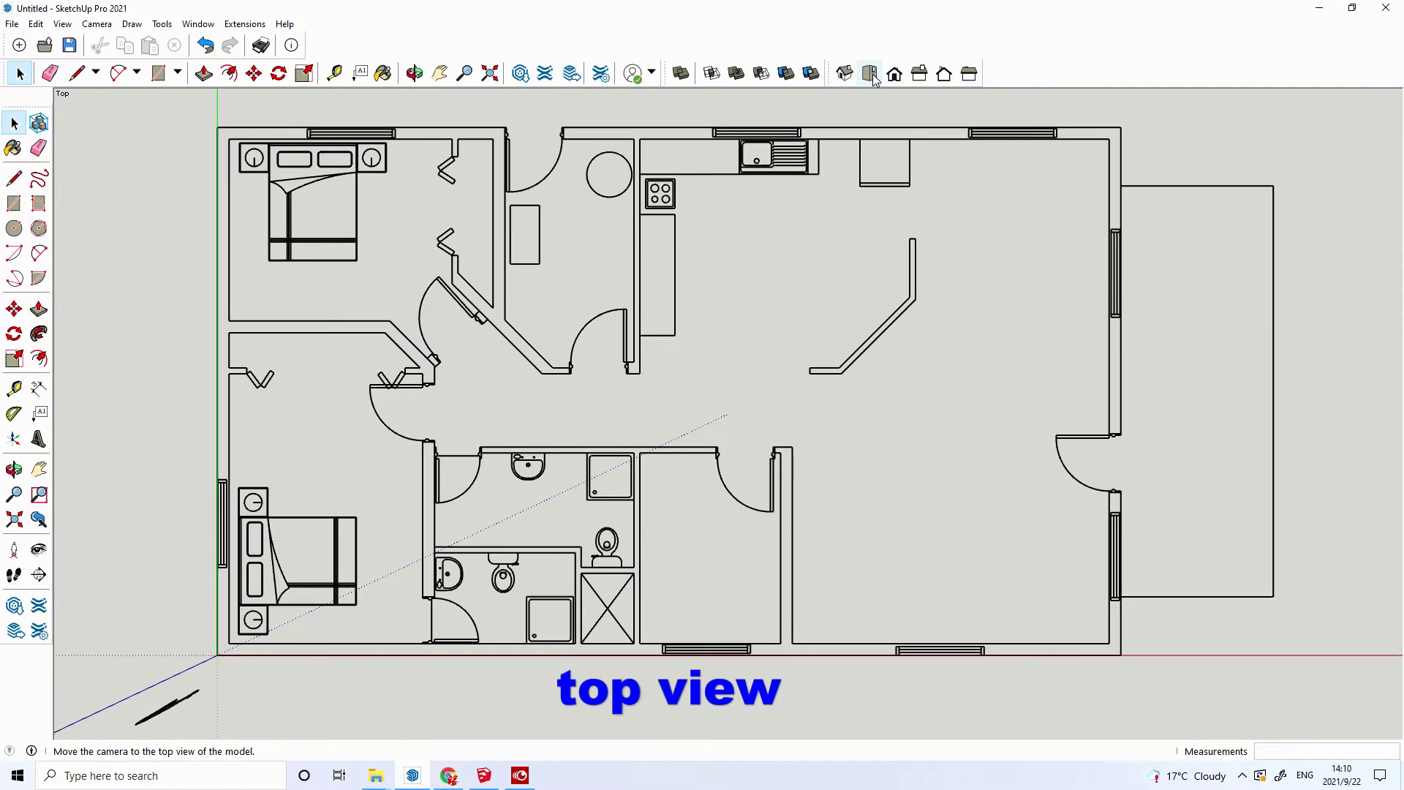
pyautogui.scroll(-2, 640, 320)
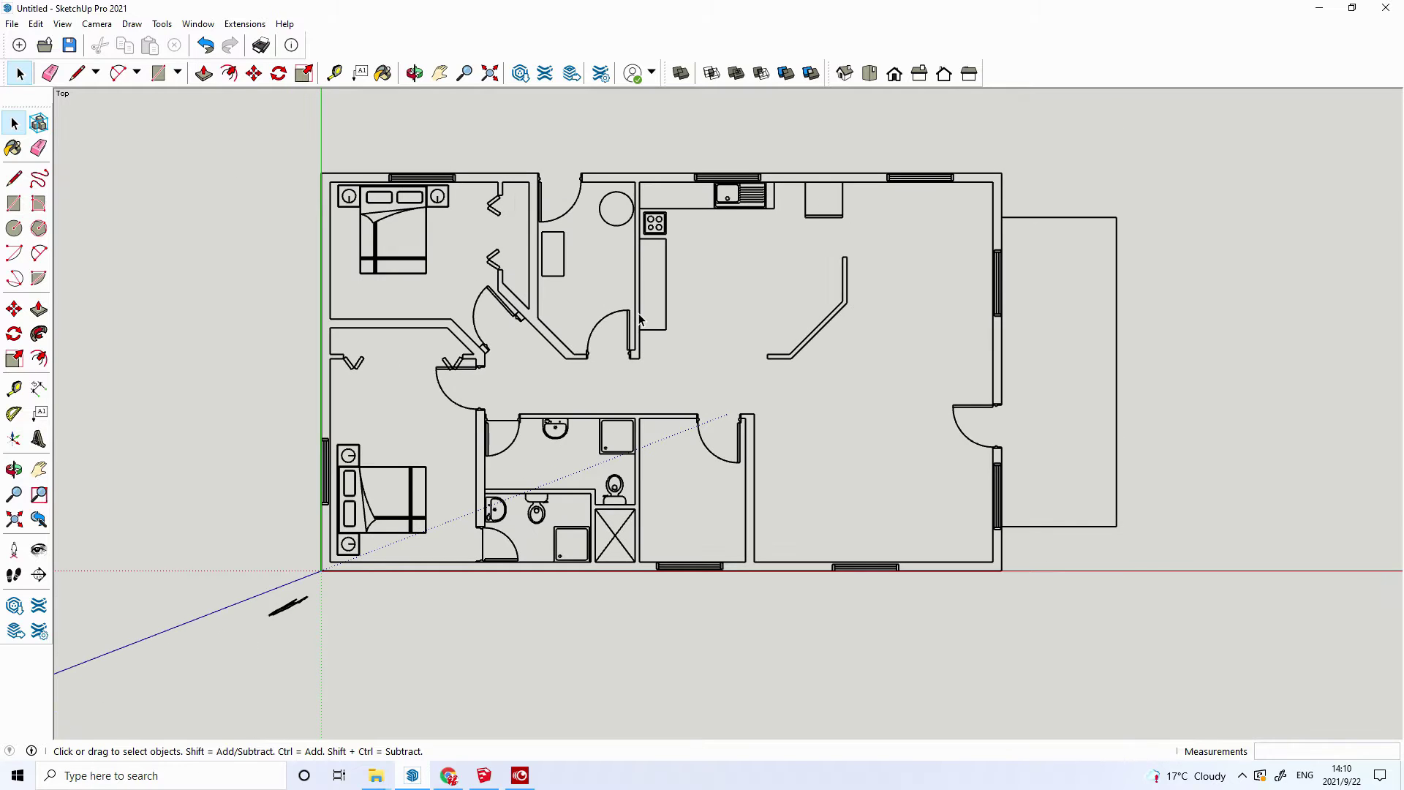
pyautogui.click(564, 424)
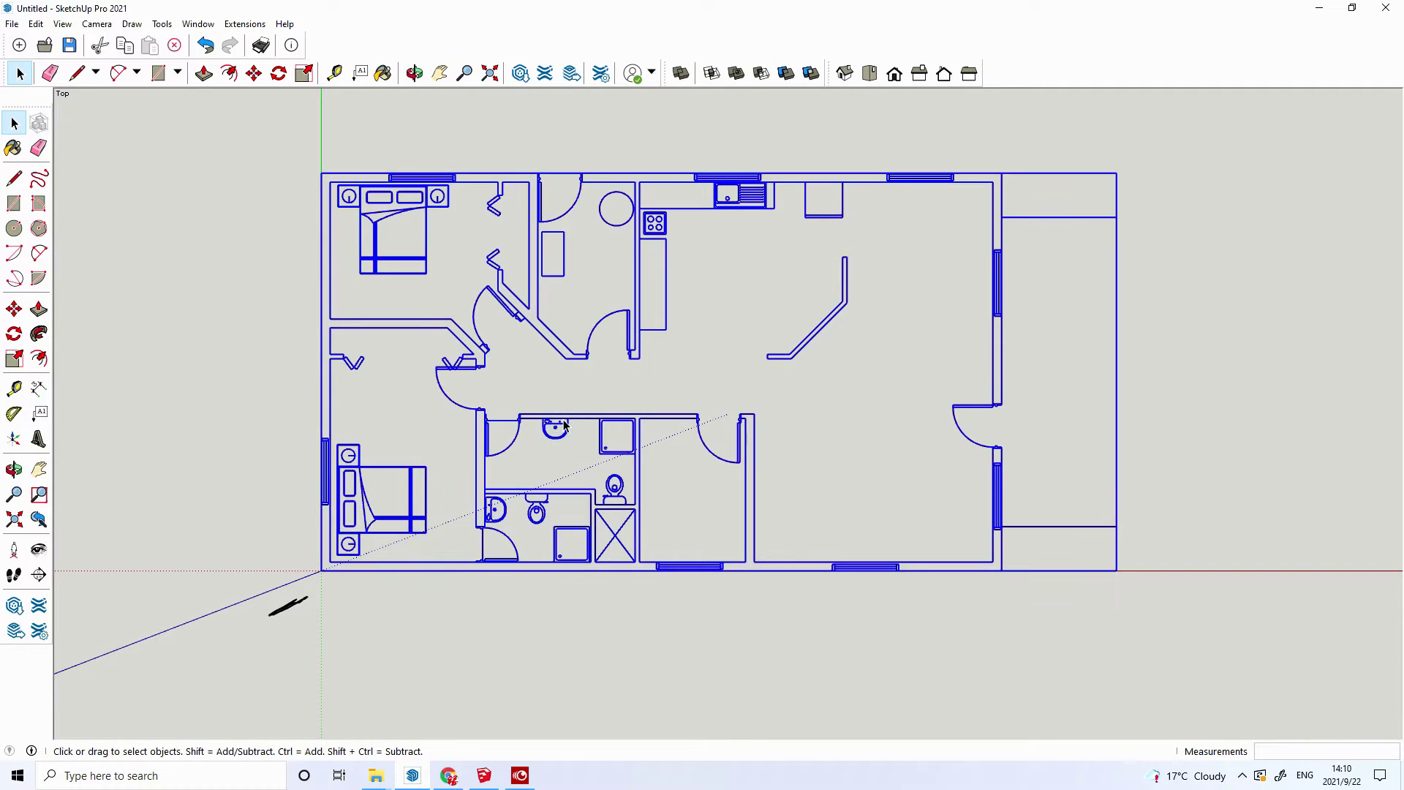
pyautogui.rightClick(564, 423)
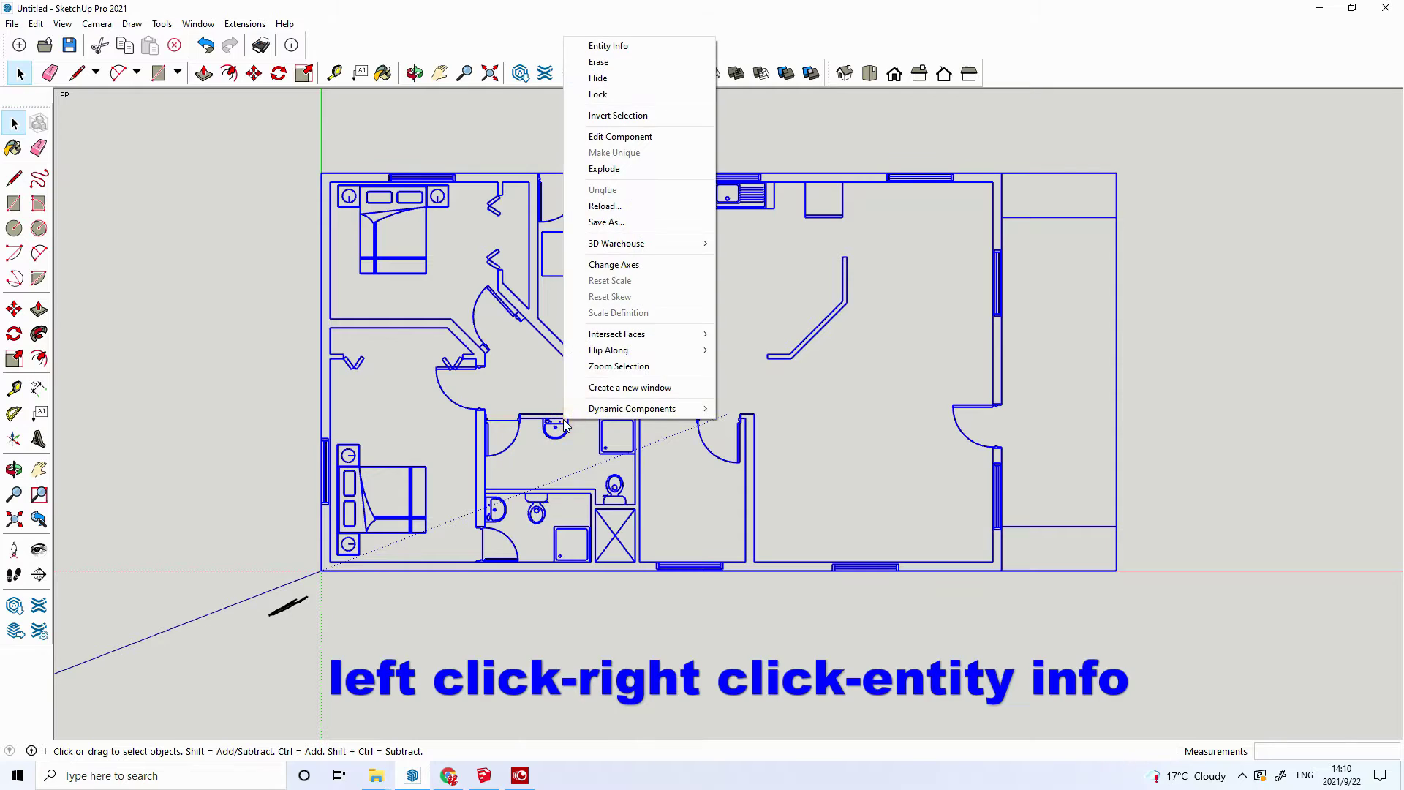
pyautogui.click(608, 45)
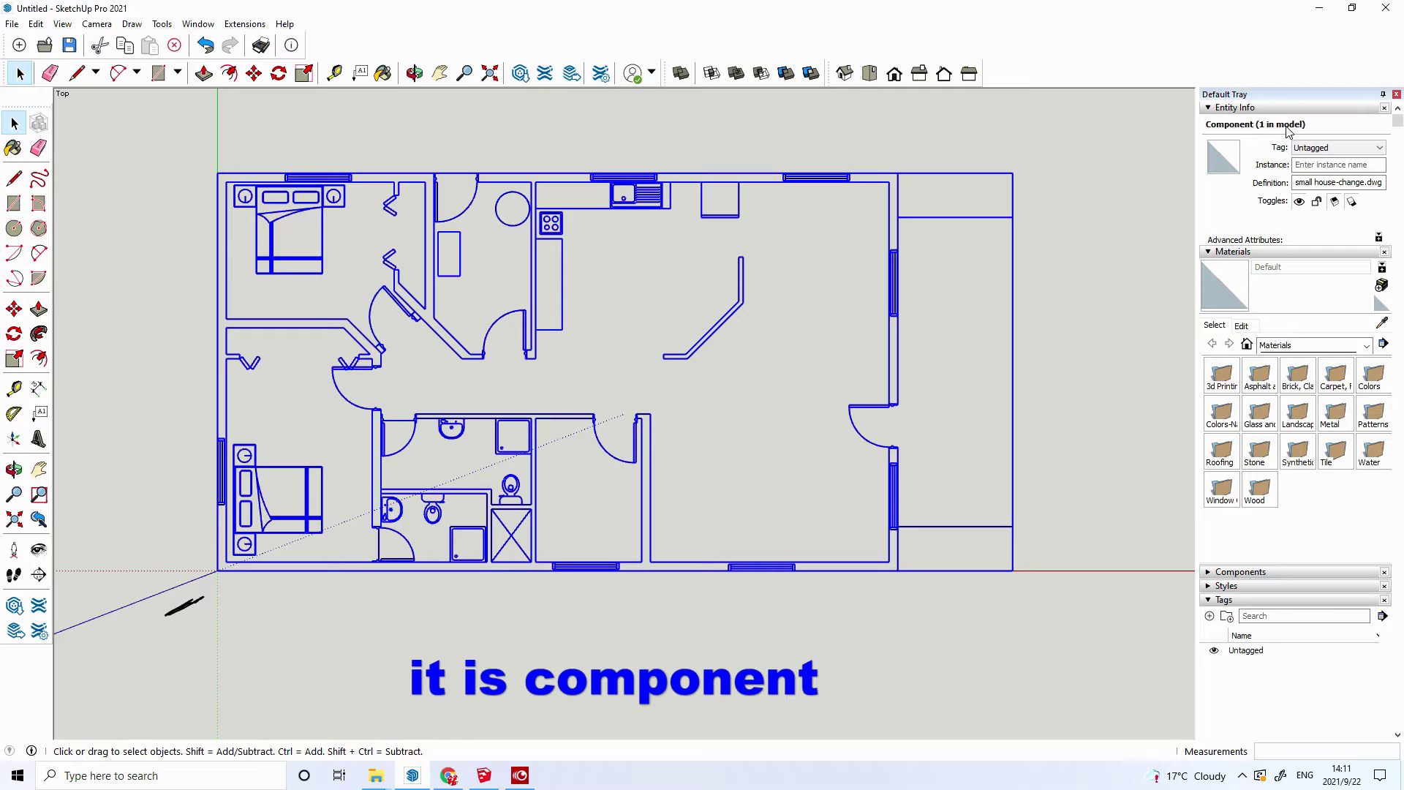
# - Explode the plan component into loose geometry and regroup it as one group
pyautogui.rightClick(518, 423)
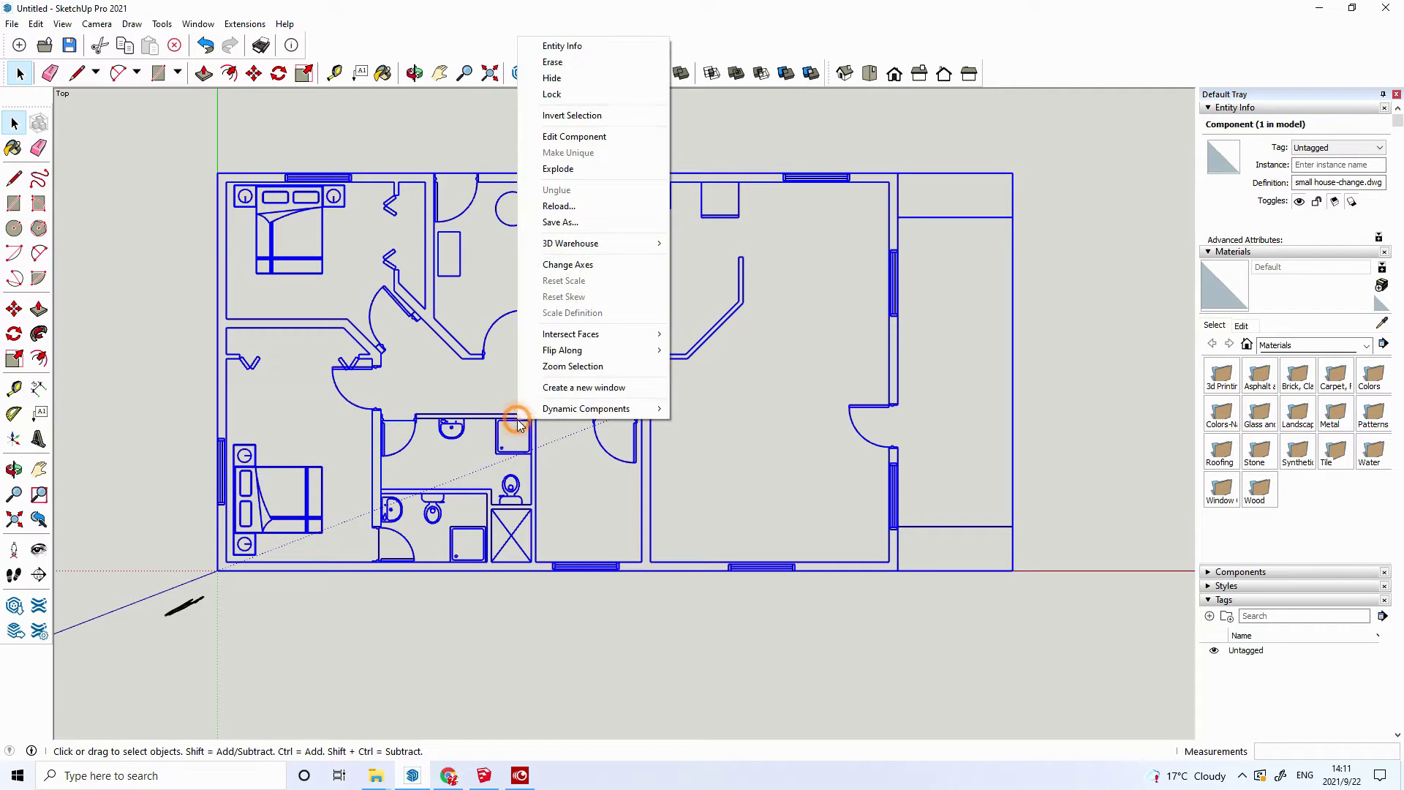
pyautogui.click(585, 170)
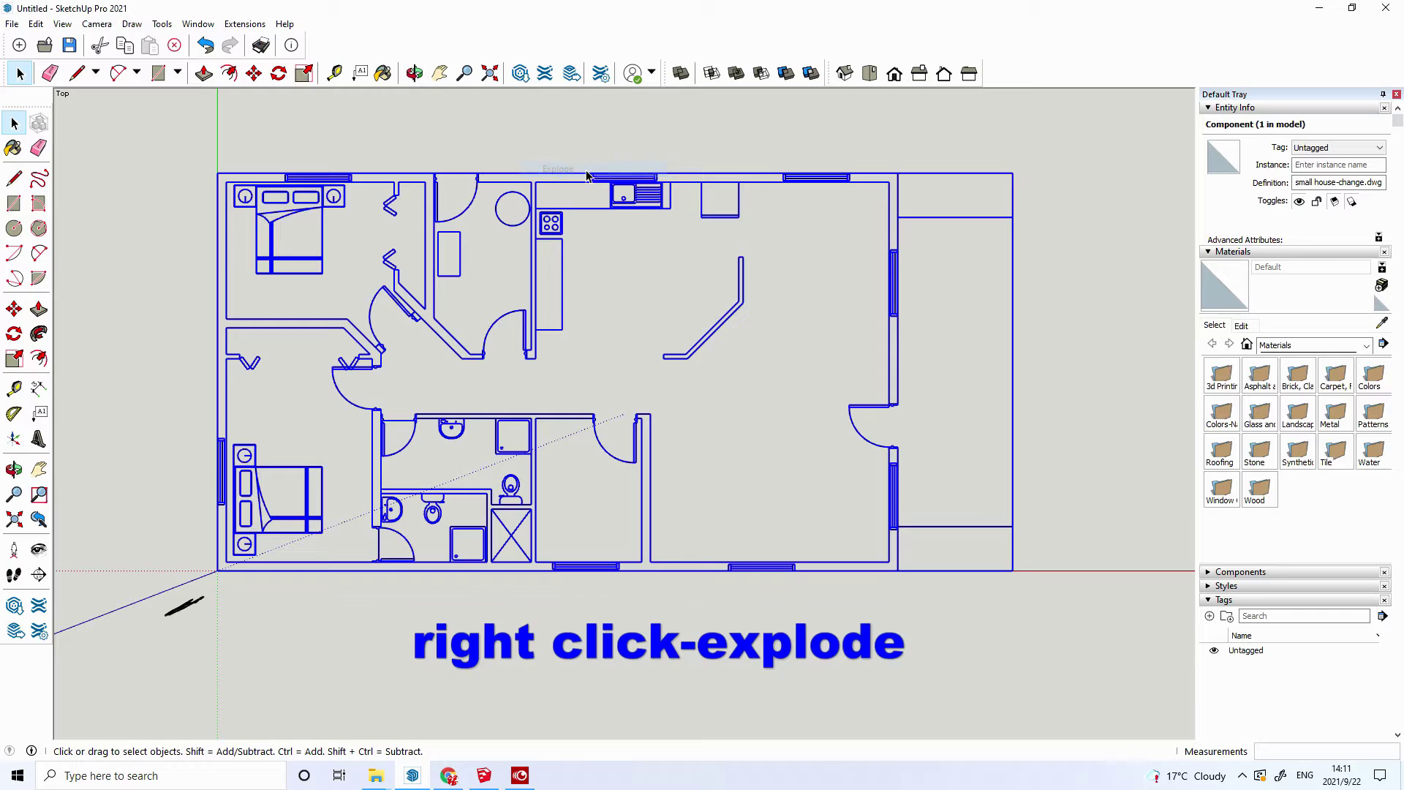
pyautogui.rightClick(516, 426)
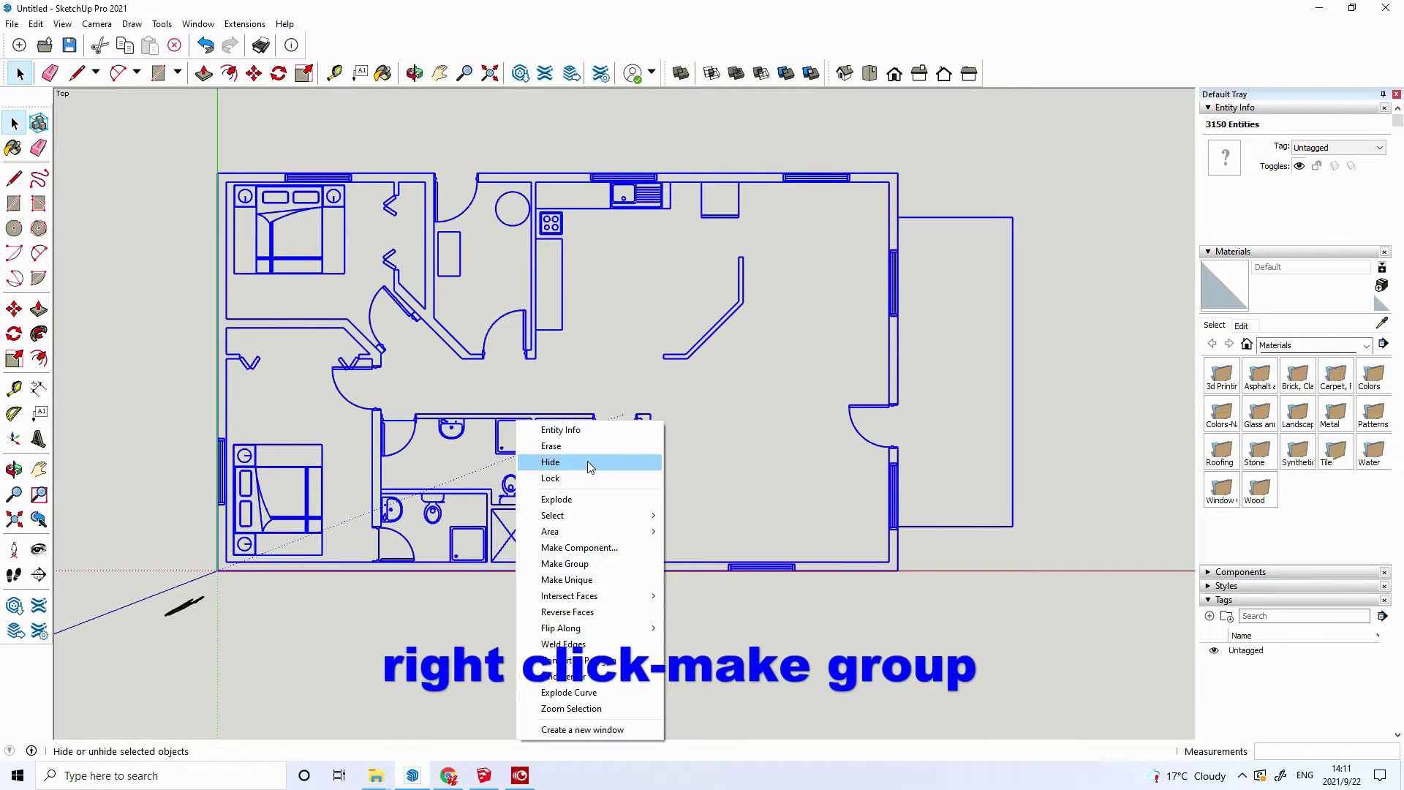
pyautogui.click(582, 564)
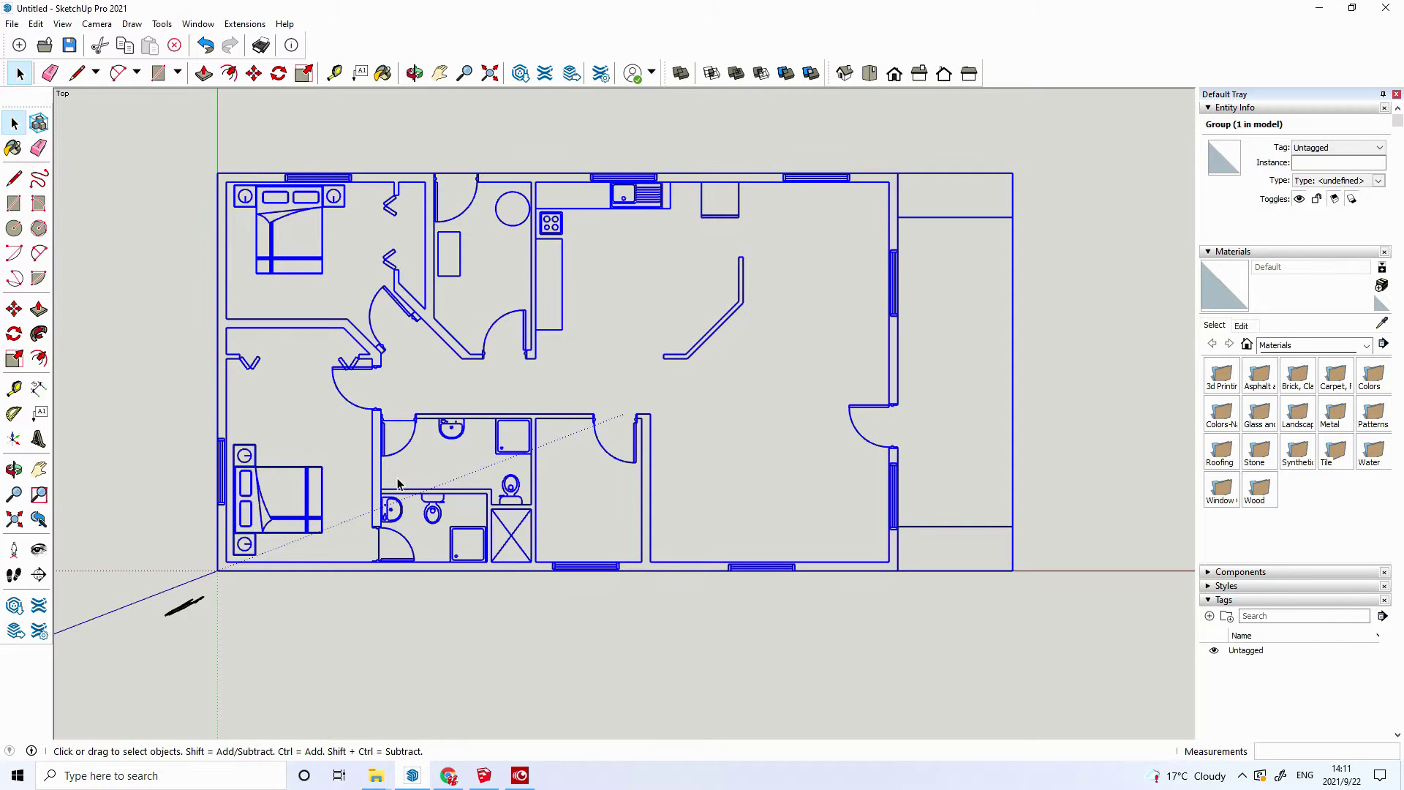
pyautogui.scroll(-3, 399, 483)
pyautogui.scroll(-1, 395, 481)
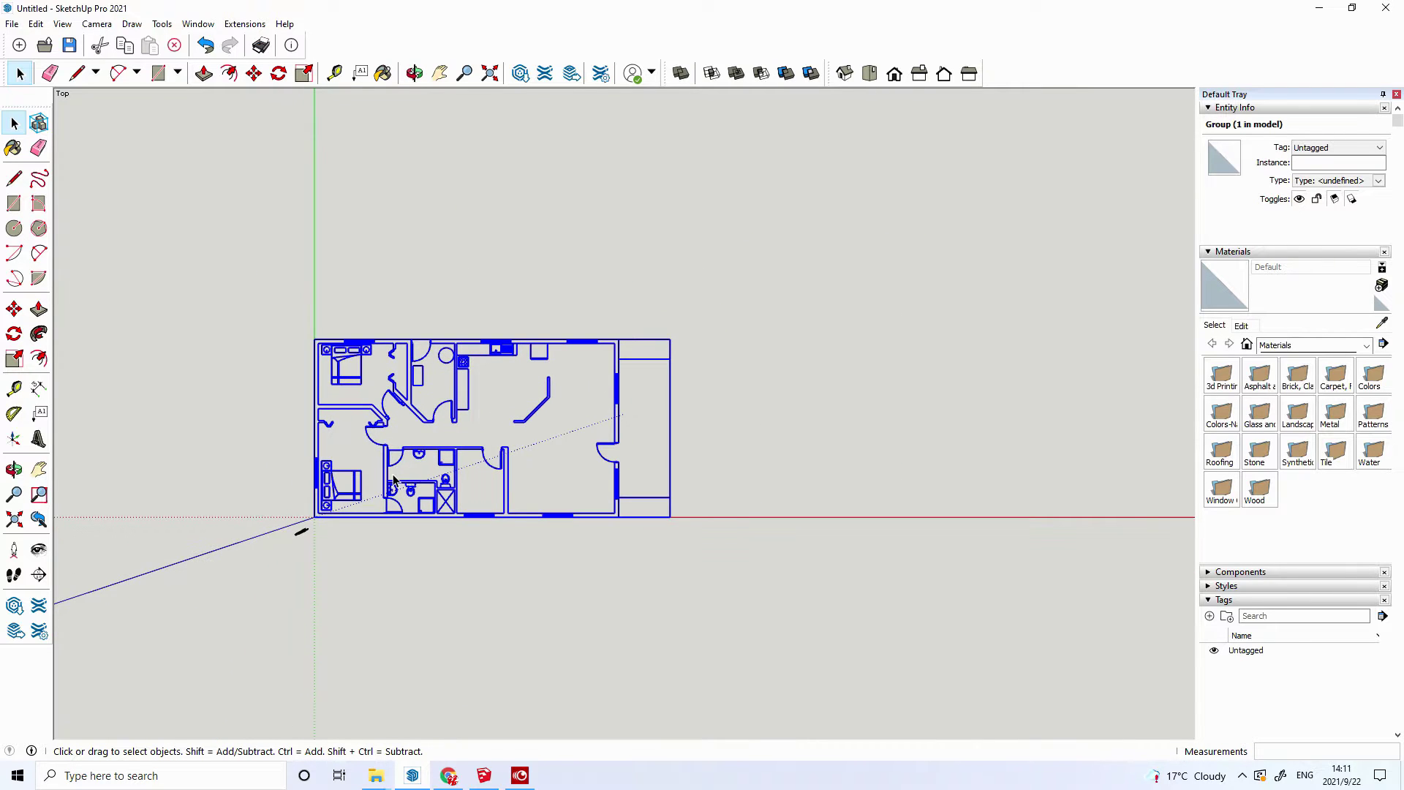
# - Copy the plan group 20880 mm to the right, then zoom back in on the original
pyautogui.click(13, 309)
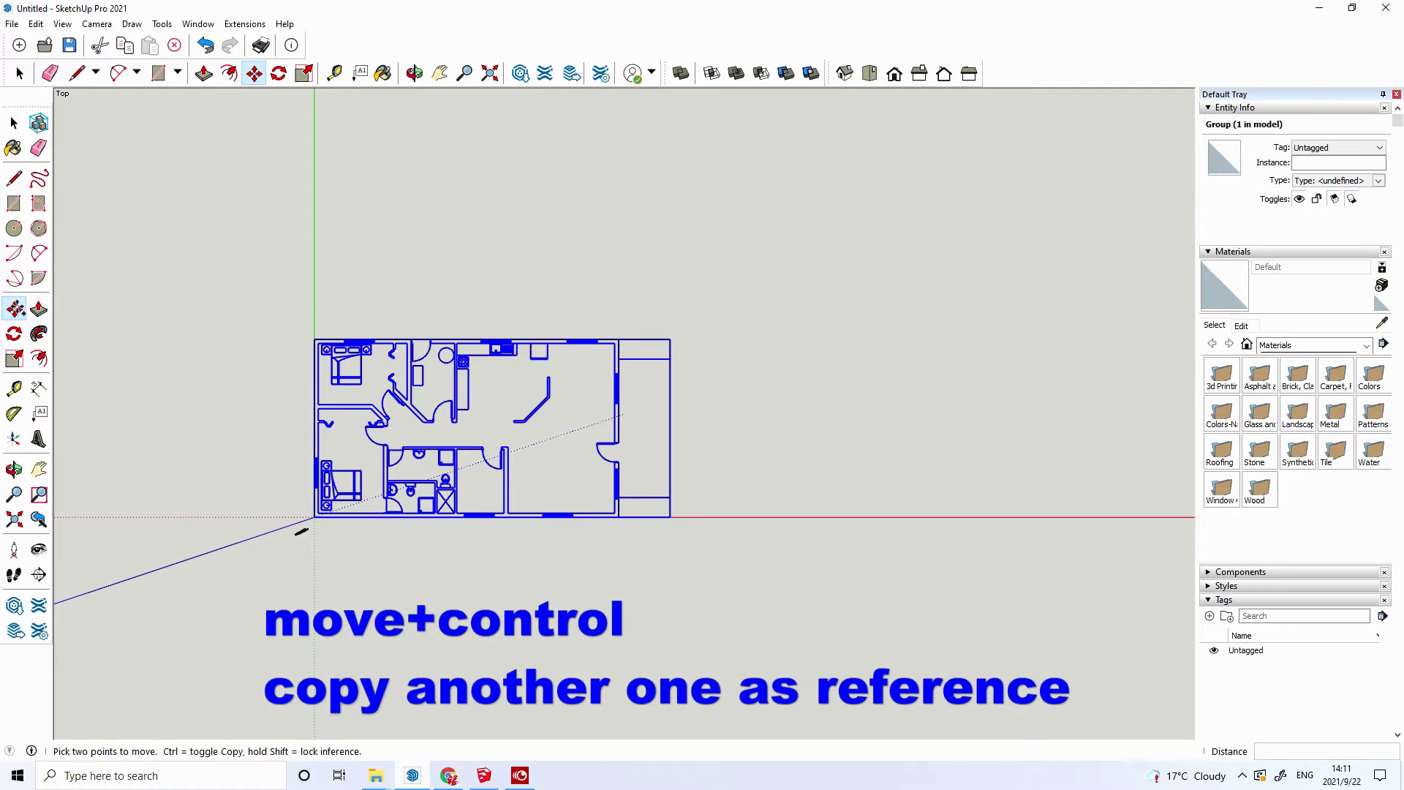
pyautogui.press('ctrl')
pyautogui.click(315, 520)
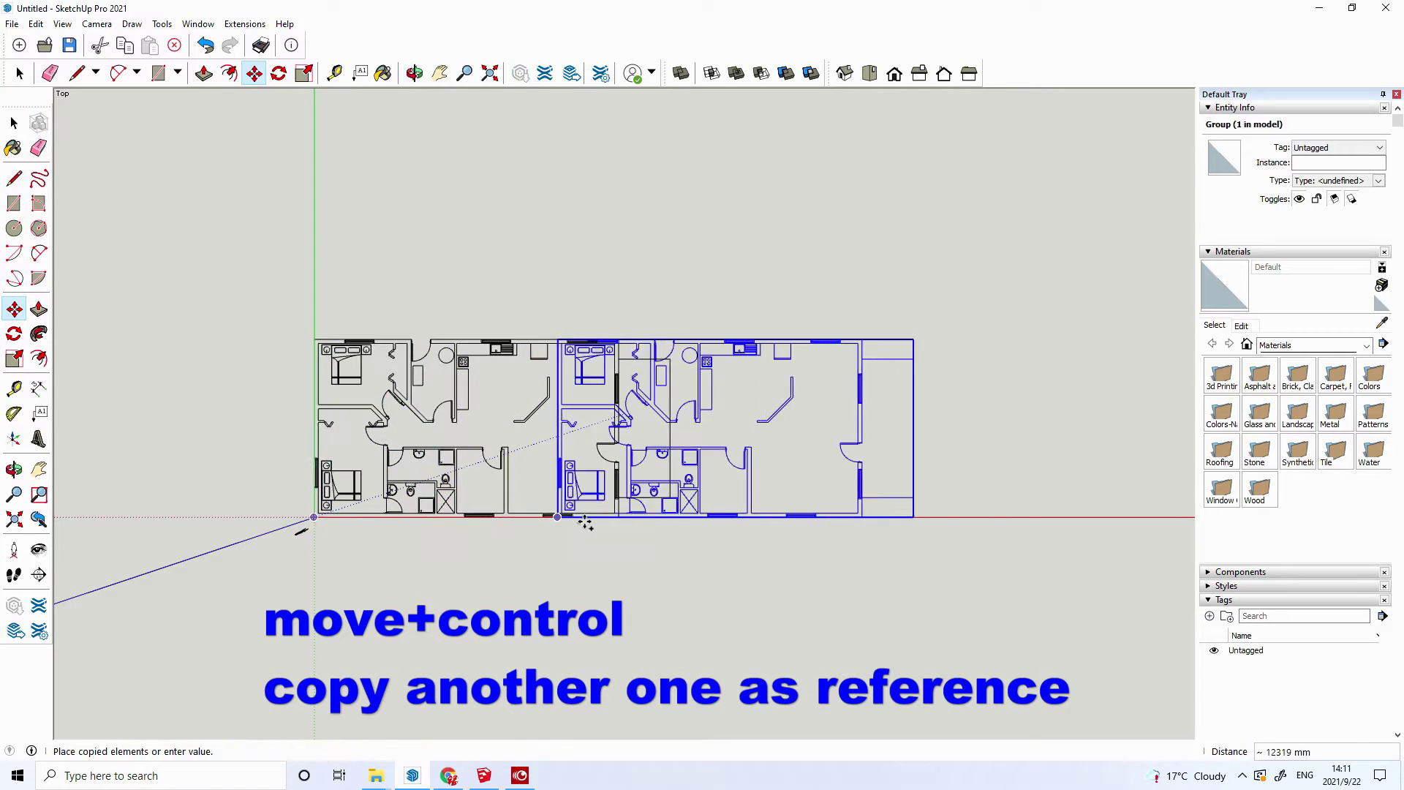
pyautogui.click(727, 518)
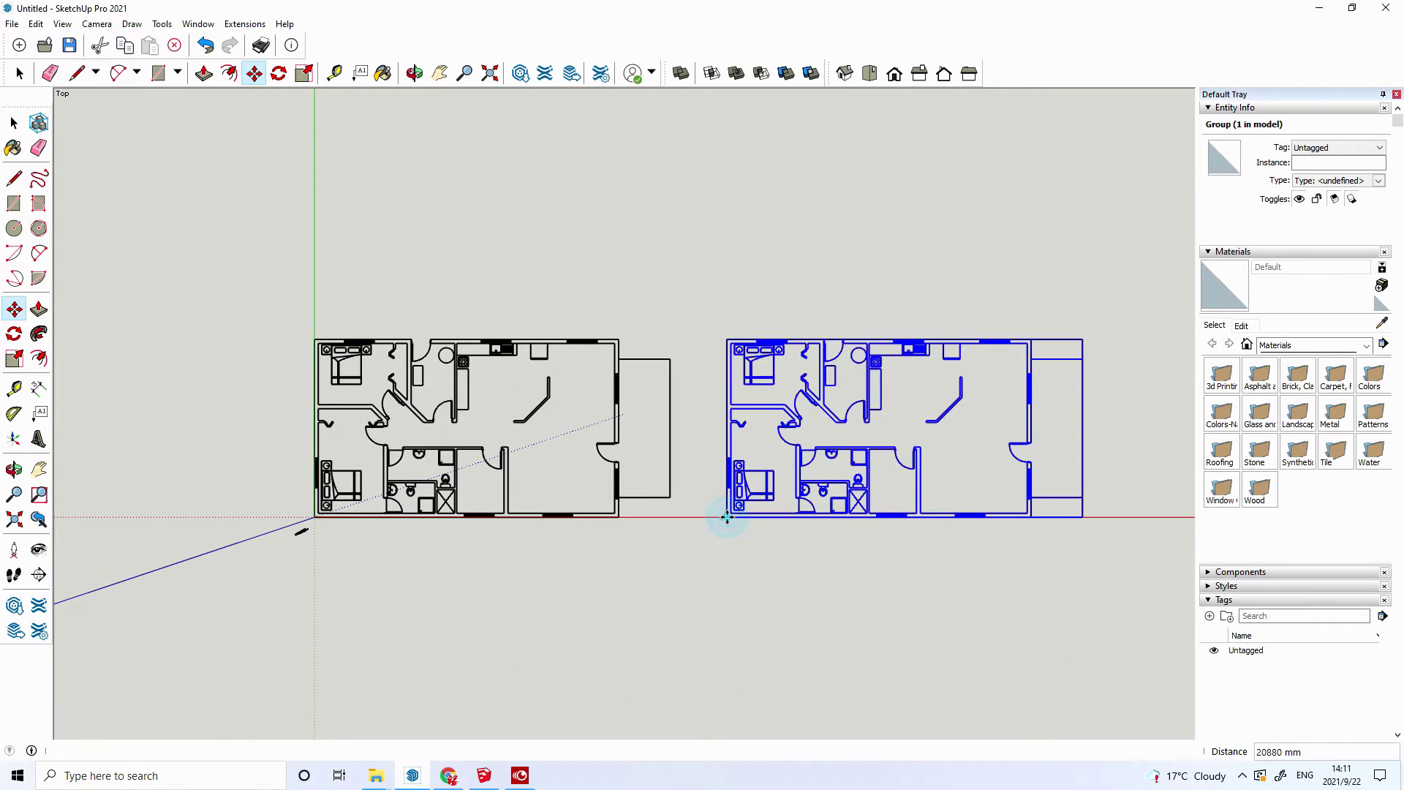
pyautogui.press('space')
pyautogui.click(682, 552)
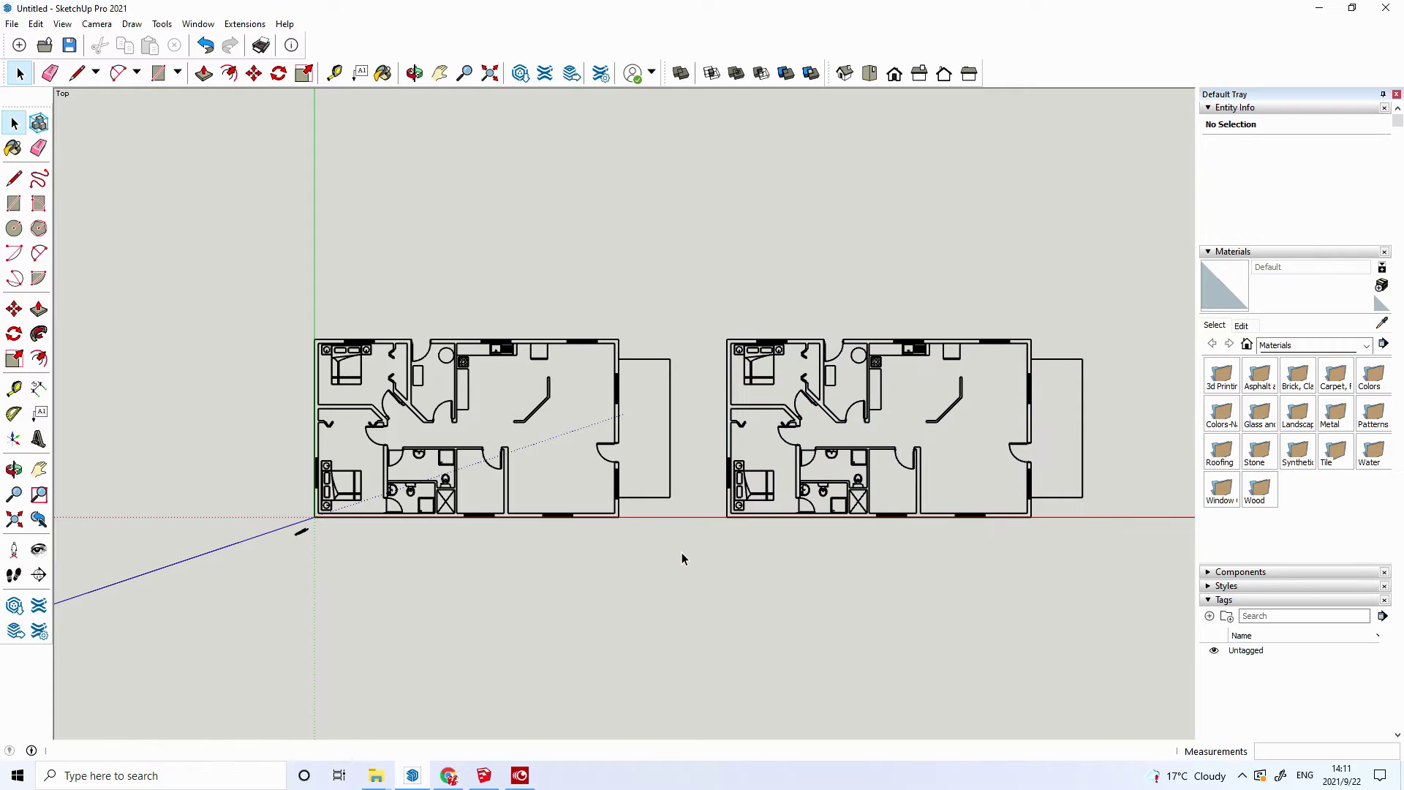
pyautogui.scroll(1, 351, 479)
pyautogui.scroll(2, 351, 479)
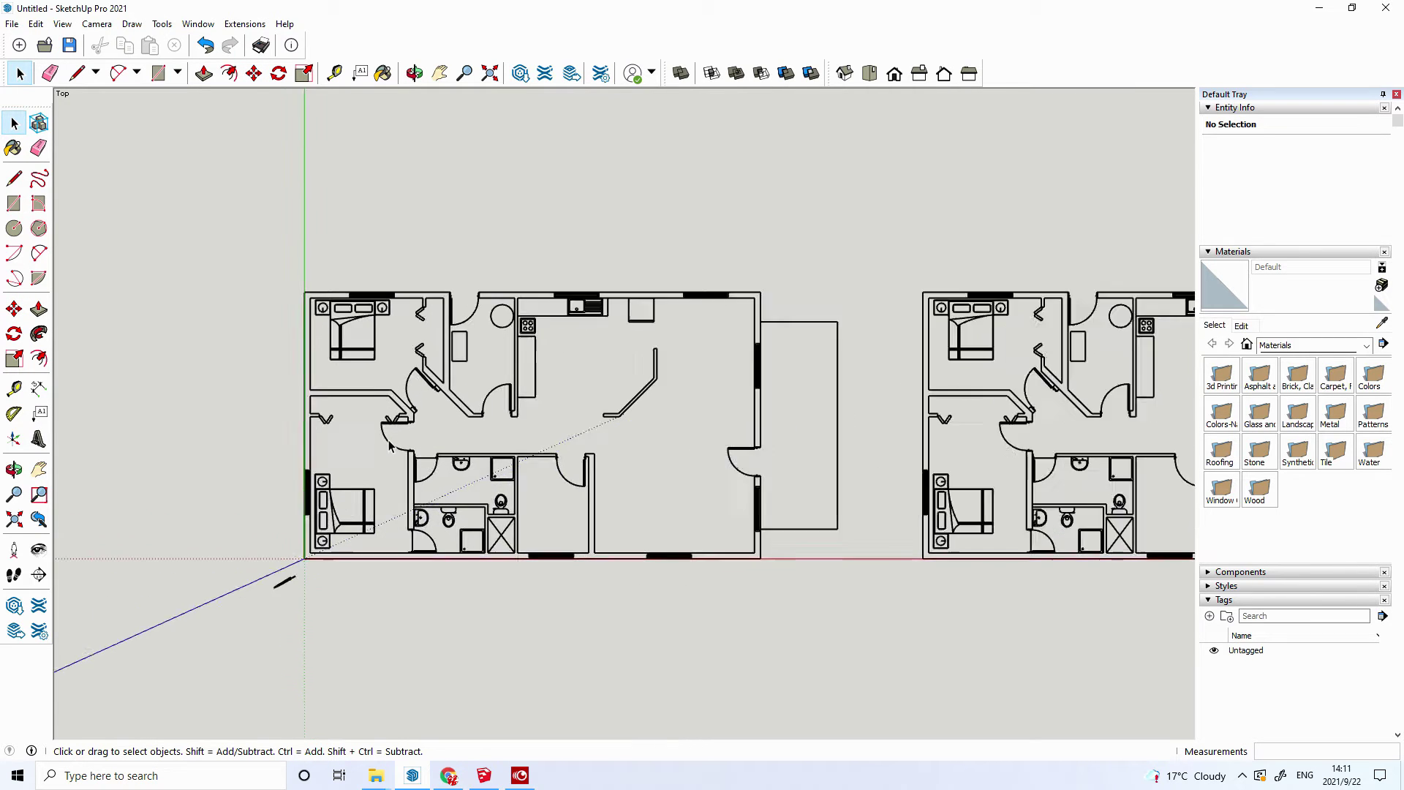
pyautogui.scroll(2, 351, 479)
pyautogui.scroll(1, 454, 483)
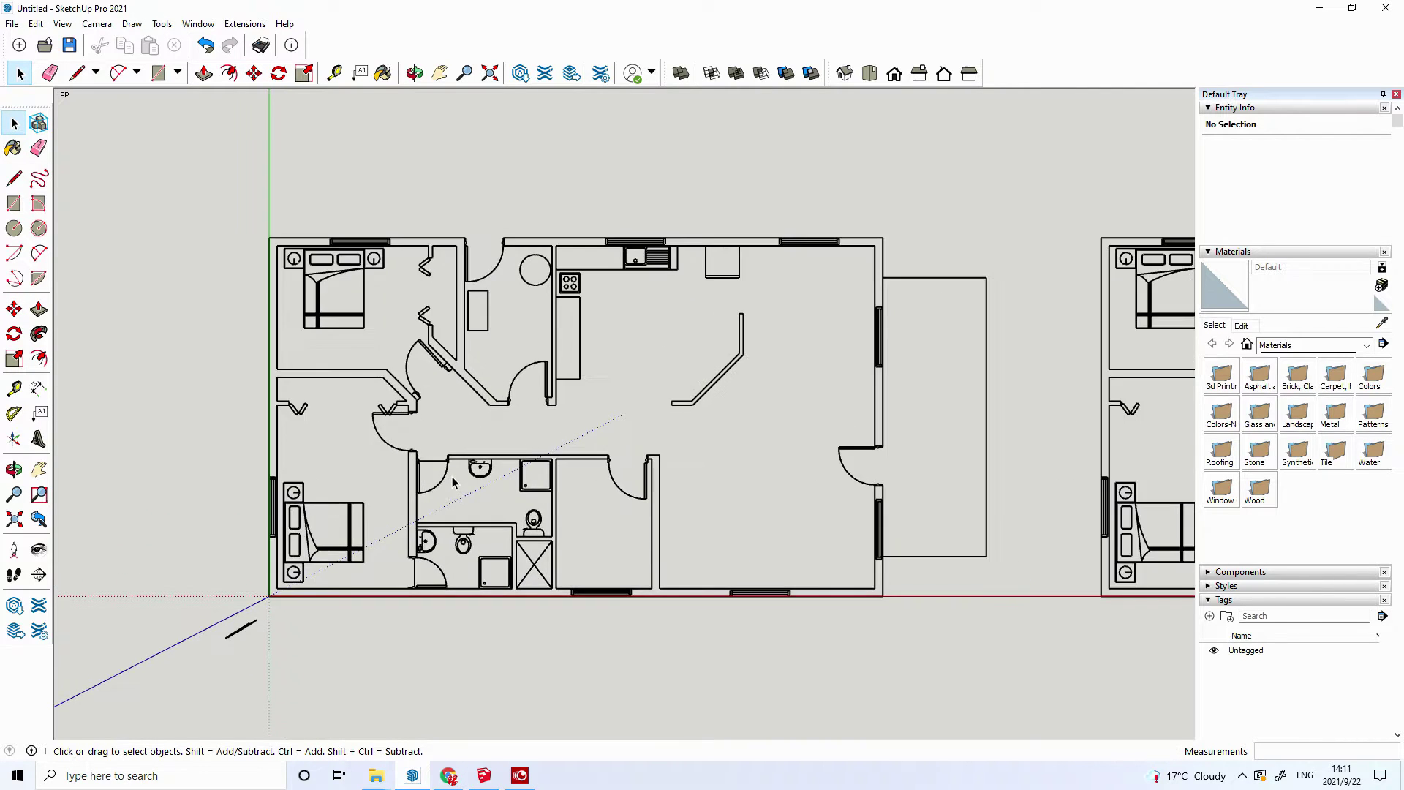
pyautogui.scroll(-3, 454, 483)
pyautogui.scroll(-1, 453, 482)
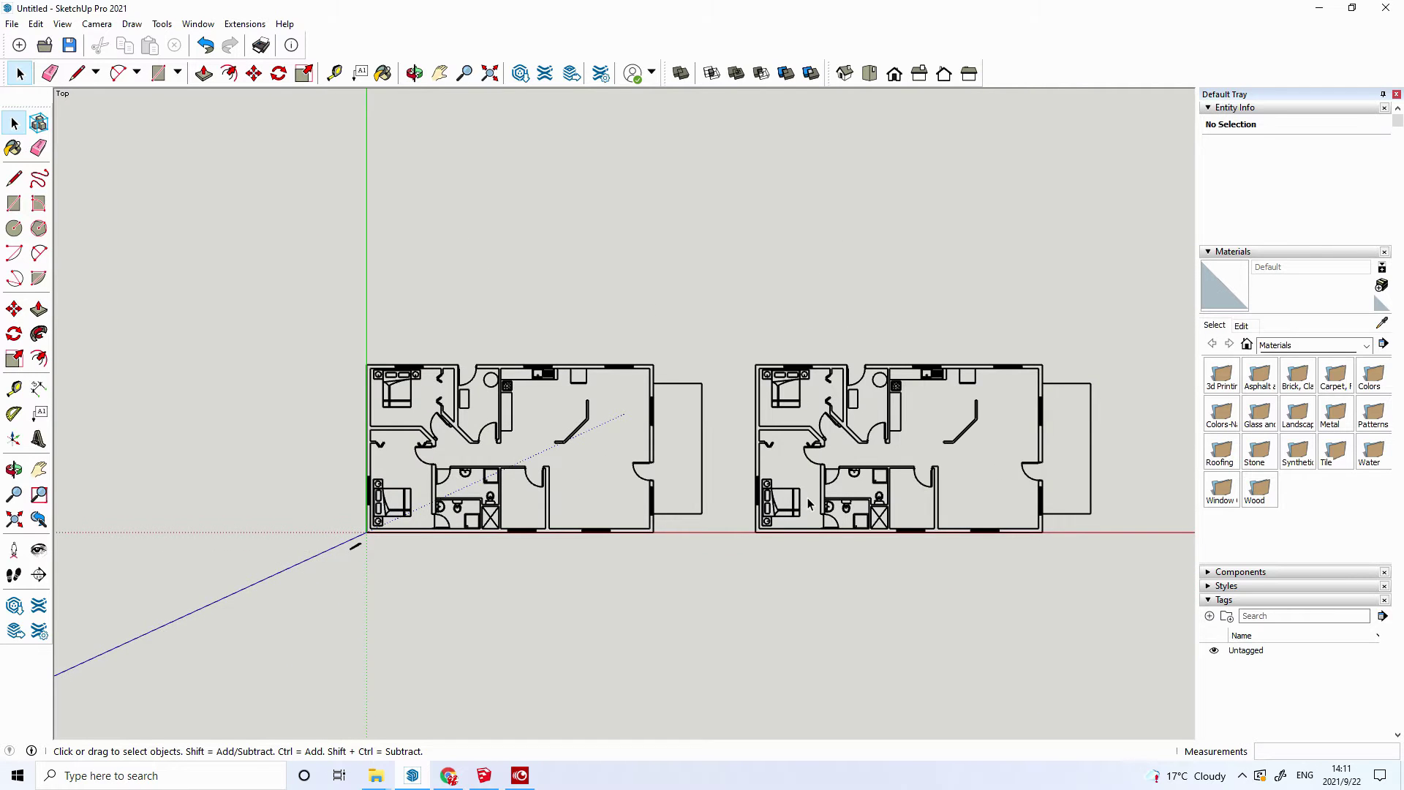
pyautogui.scroll(1, 807, 498)
pyautogui.scroll(1, 325, 467)
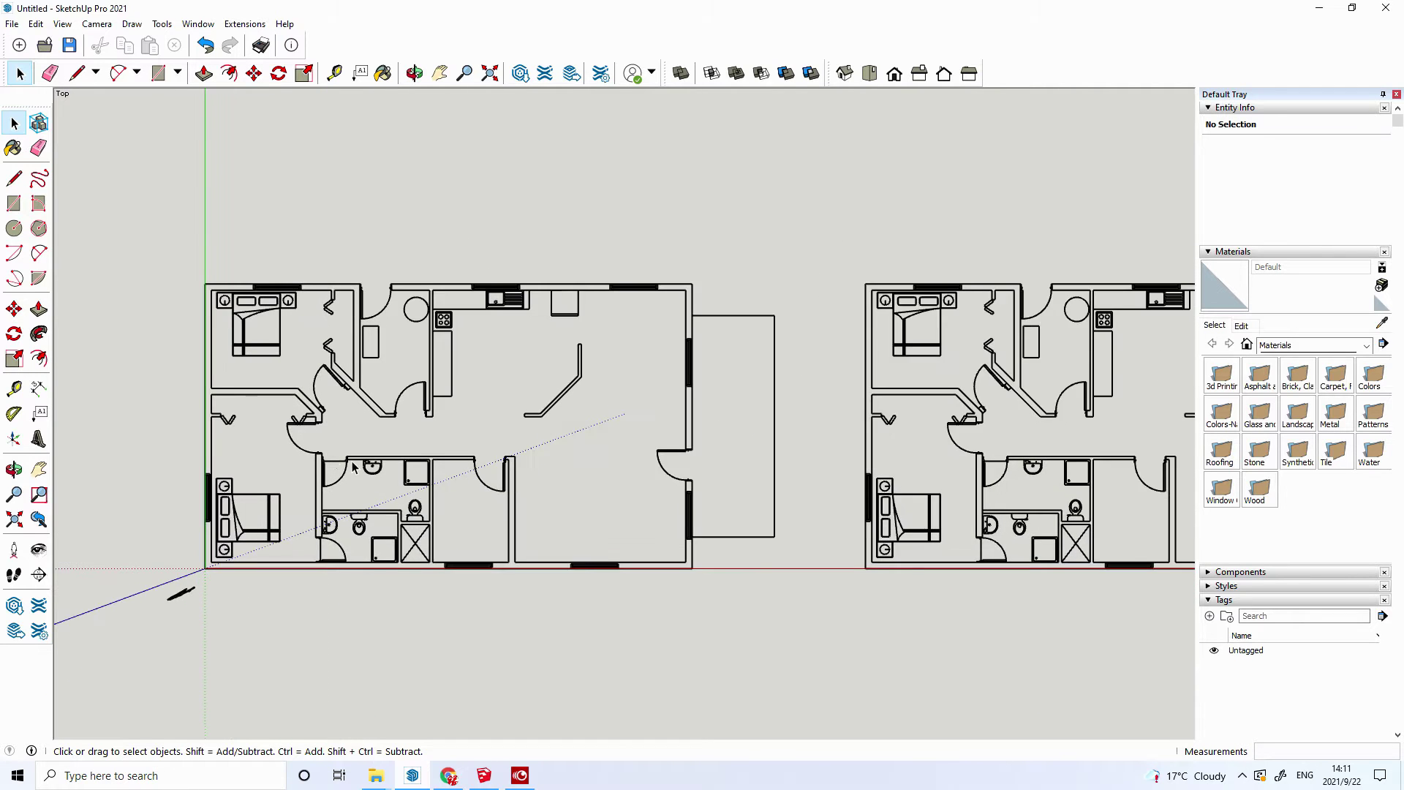
pyautogui.scroll(1, 353, 467)
pyautogui.scroll(1, 121, 450)
pyautogui.scroll(1, 121, 451)
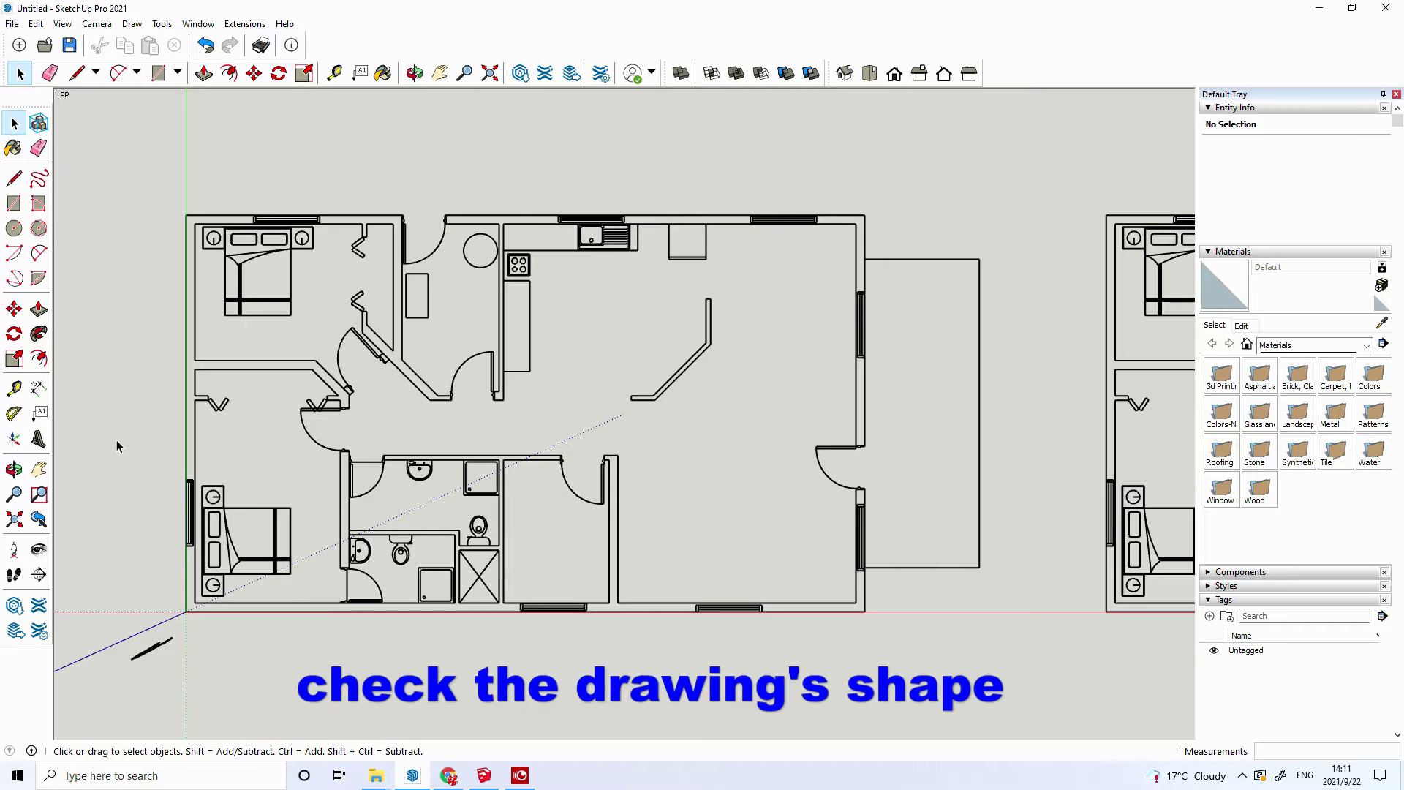
# - Draw outer and inner wall rectangles over the plan and erase the inner face, leaving a wall band
pyautogui.click(15, 205)
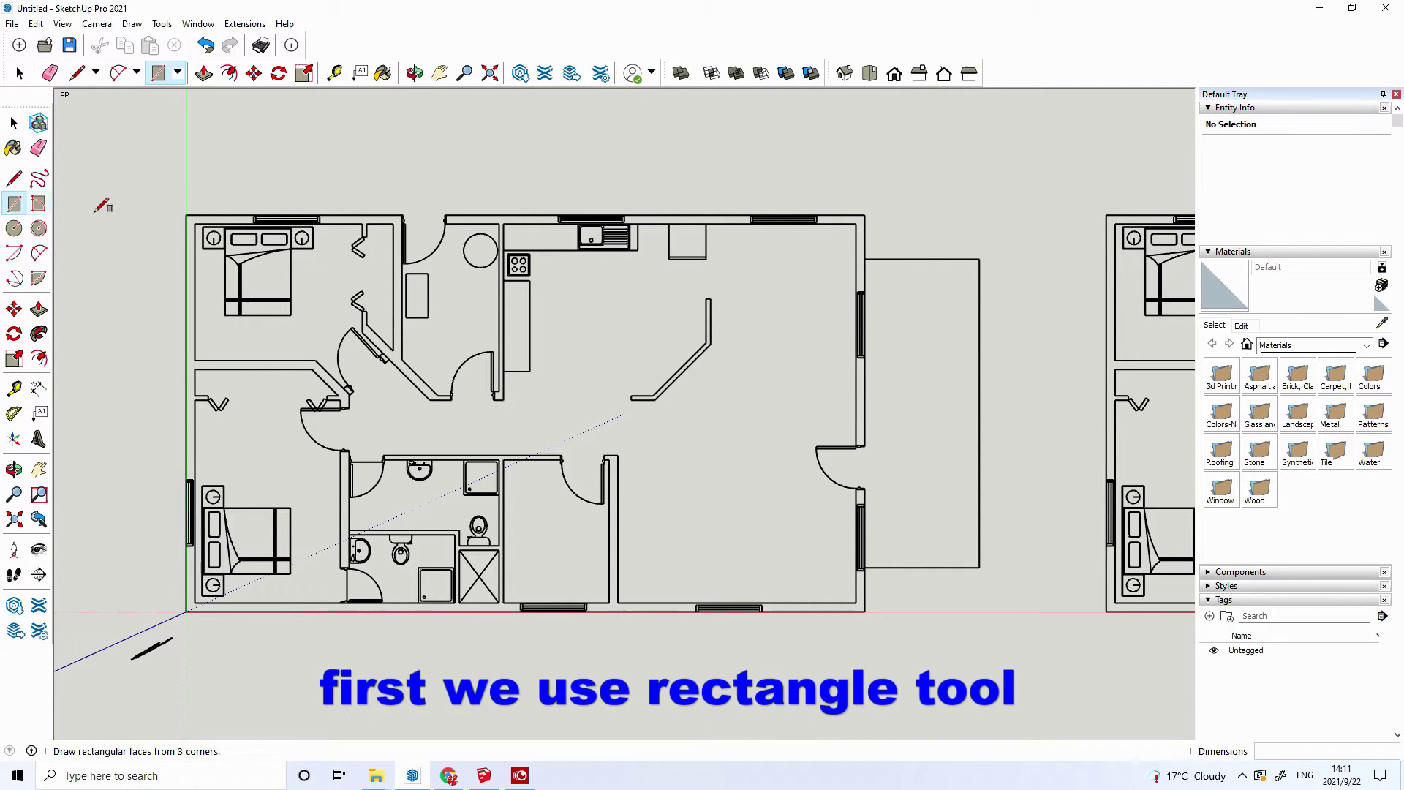
pyautogui.click(187, 217)
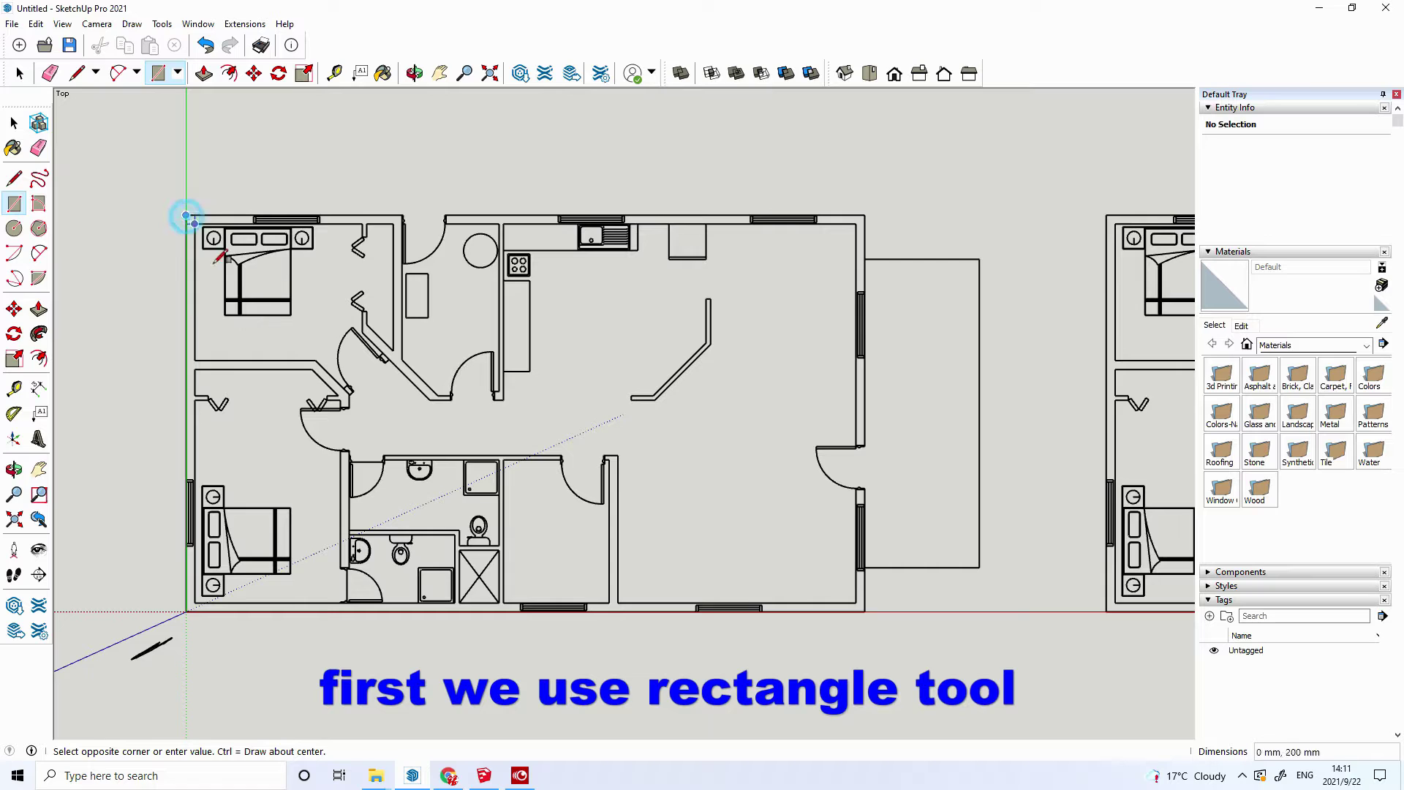
pyautogui.click(865, 610)
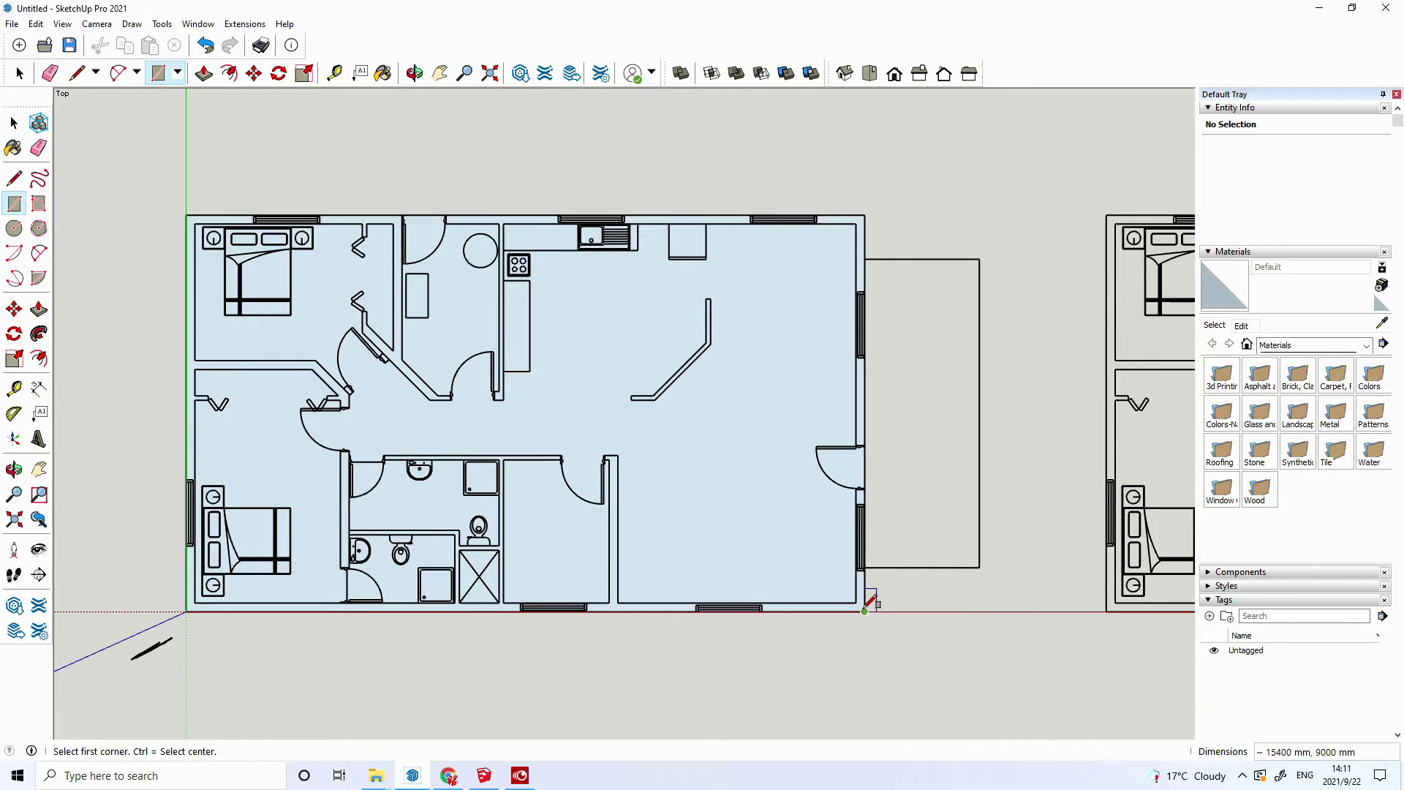
pyautogui.click(194, 225)
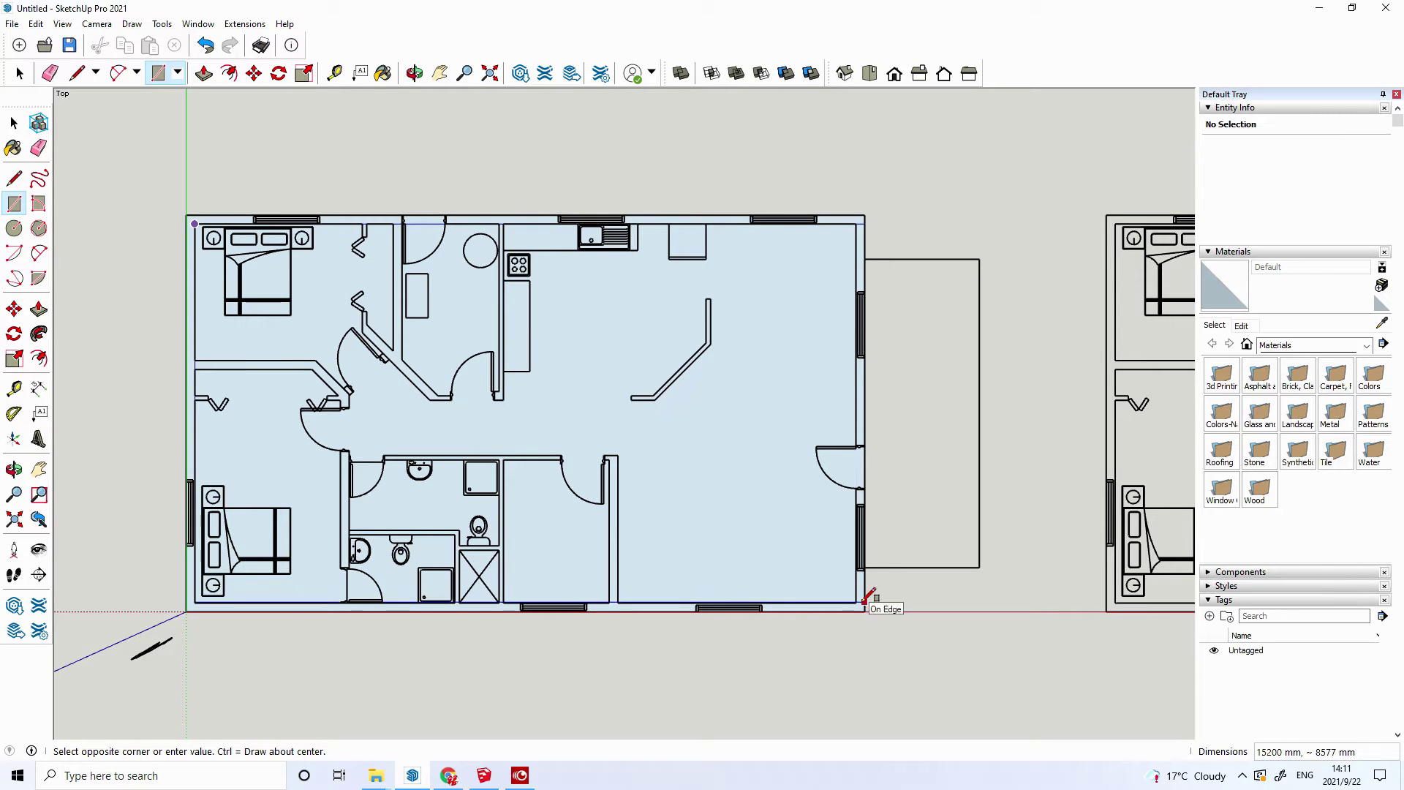
pyautogui.click(858, 601)
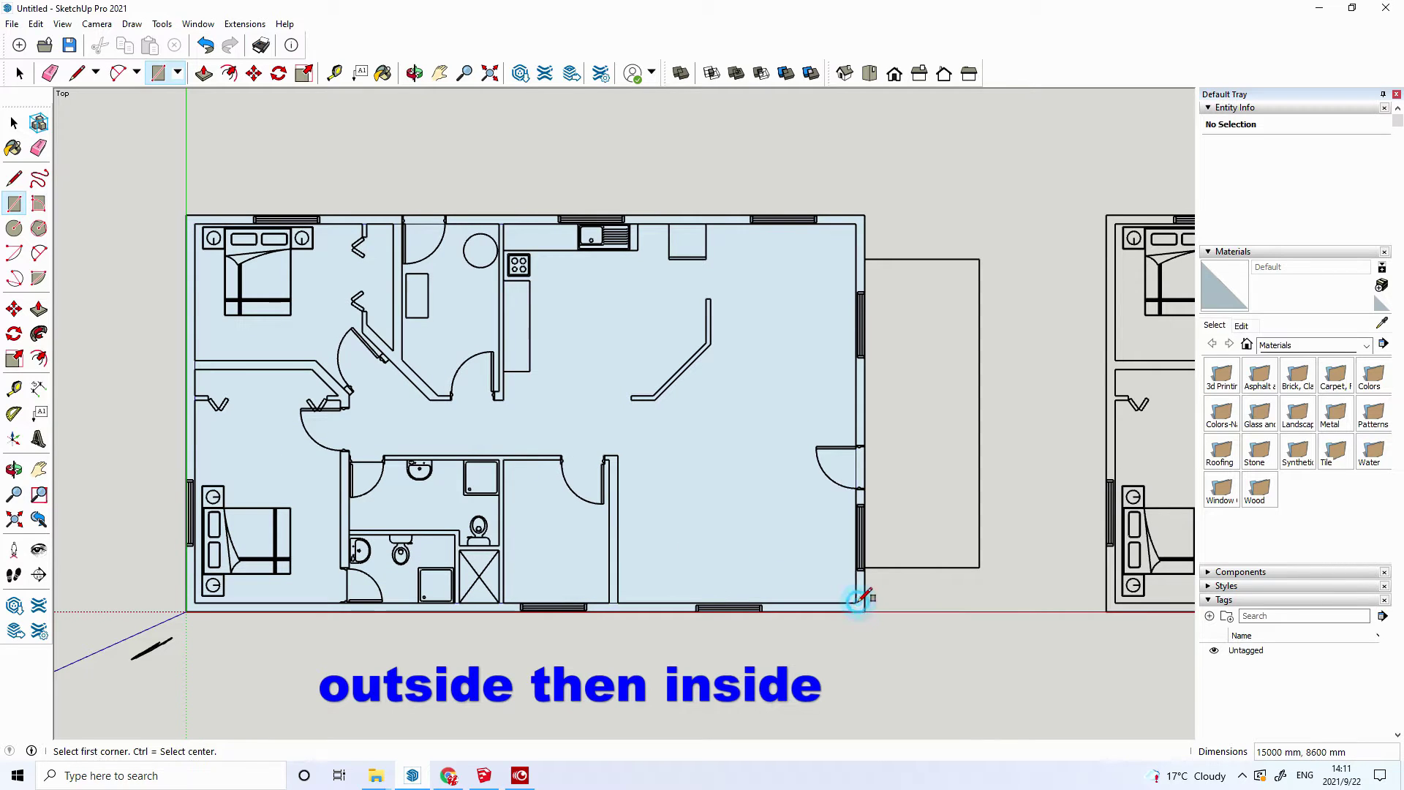
pyautogui.rightClick(700, 437)
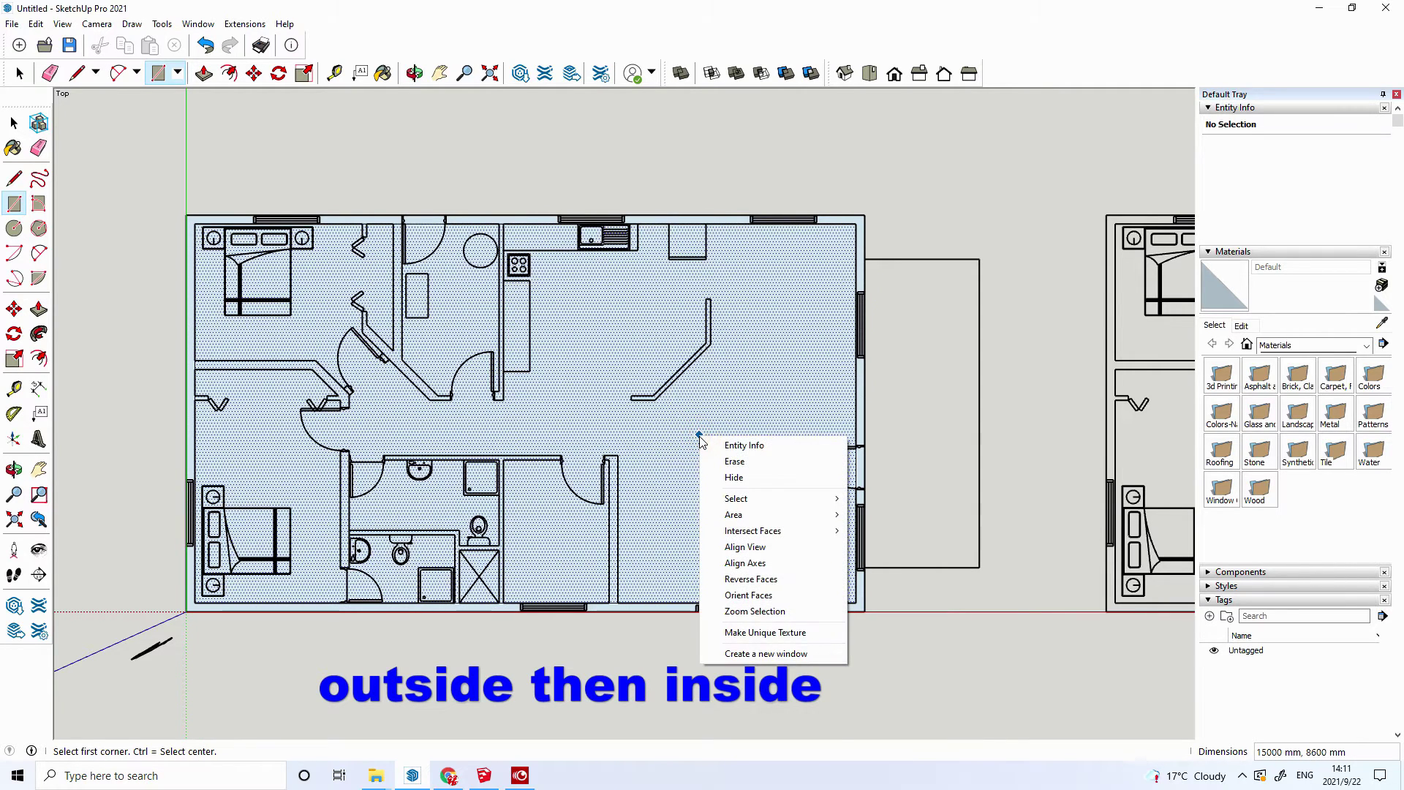
pyautogui.click(735, 462)
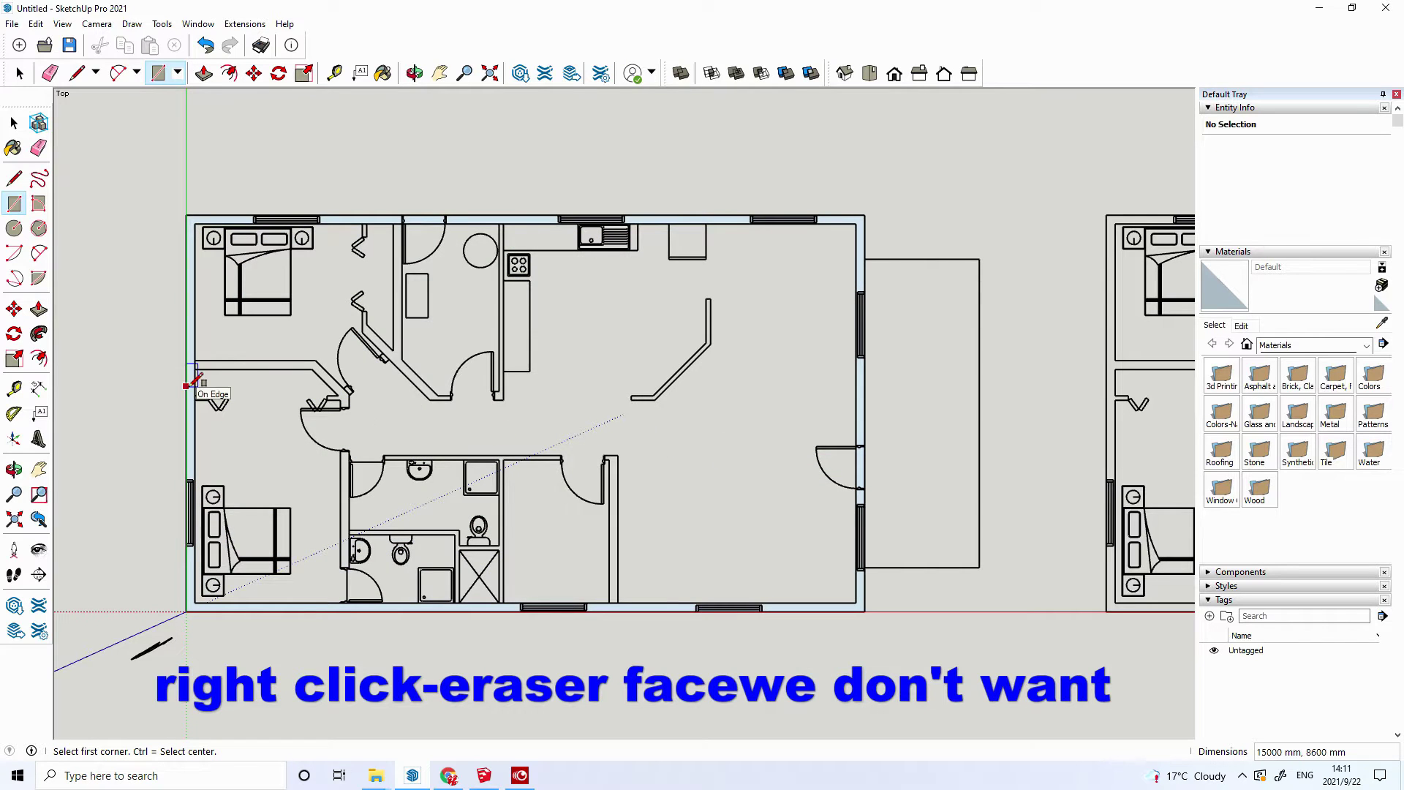
pyautogui.scroll(1, 291, 387)
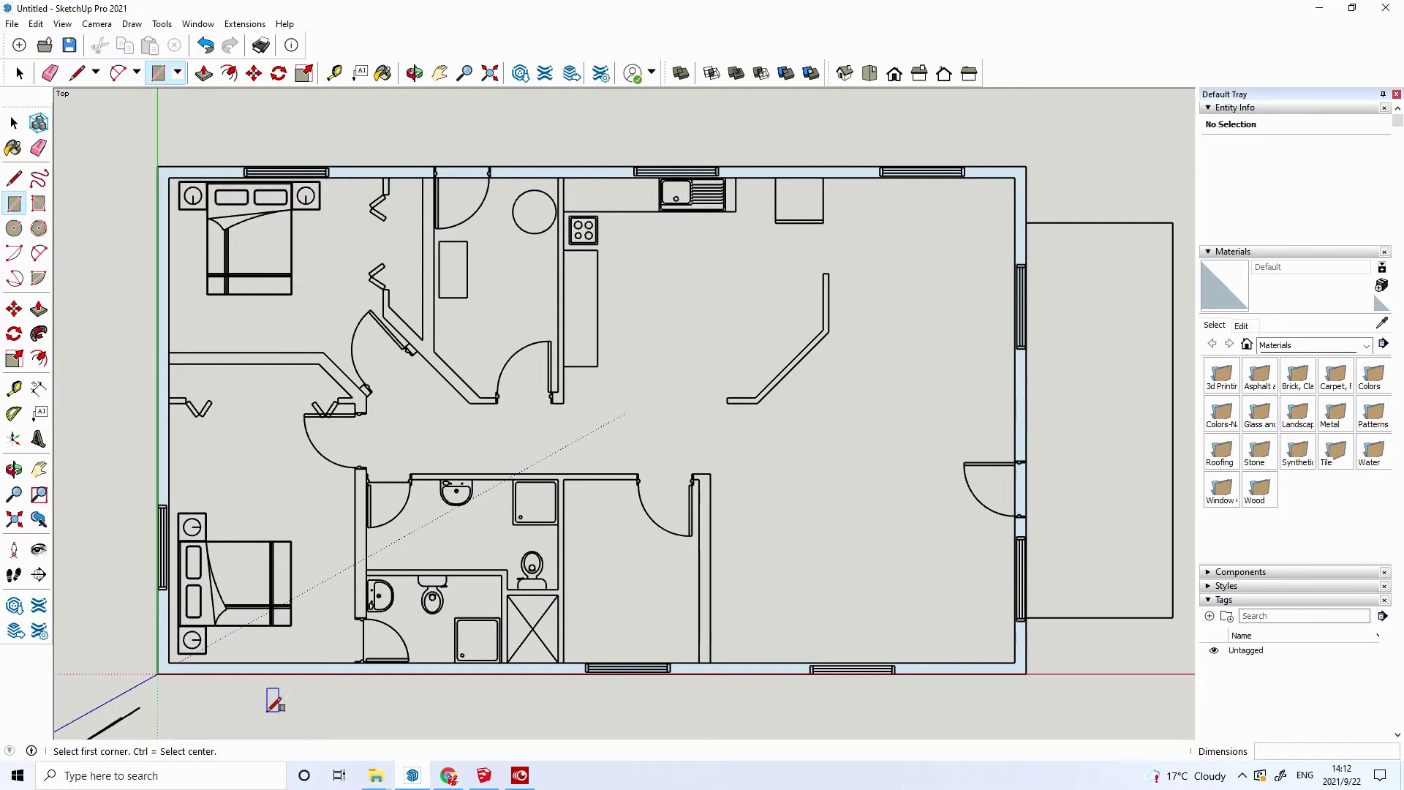
# - Trace two rectangles between the bathroom block's wall corners
pyautogui.scroll(1, 264, 662)
pyautogui.scroll(1, 267, 670)
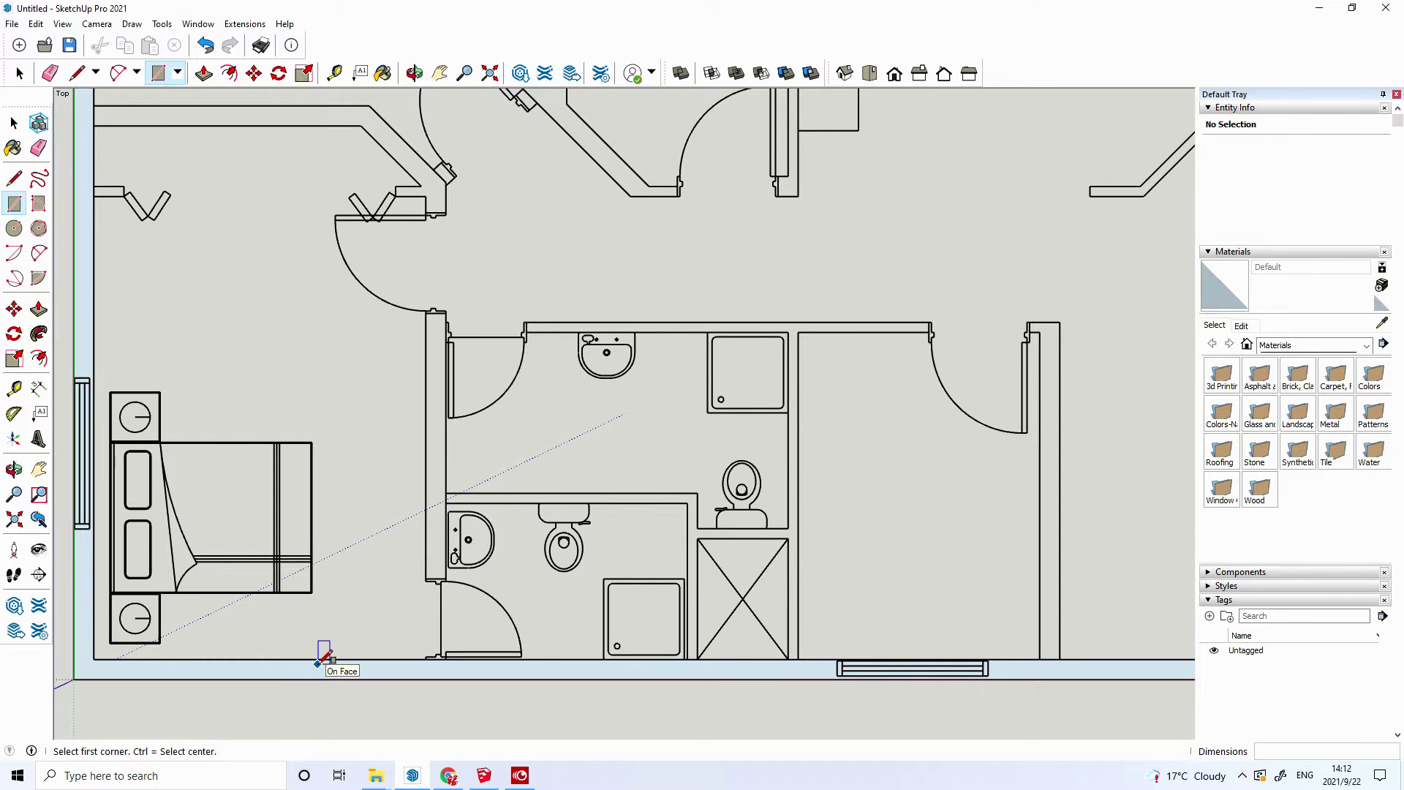
pyautogui.scroll(1, 318, 662)
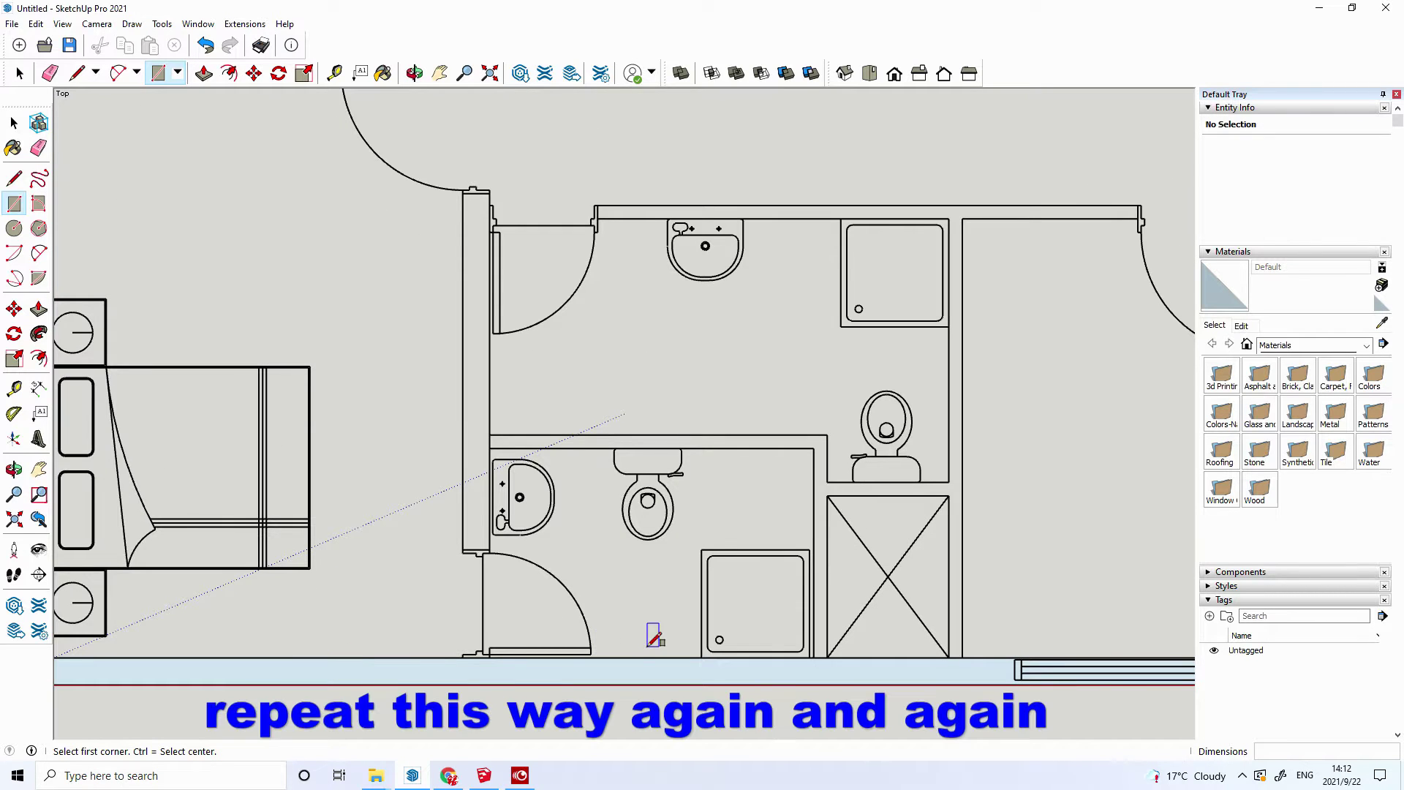
pyautogui.click(489, 449)
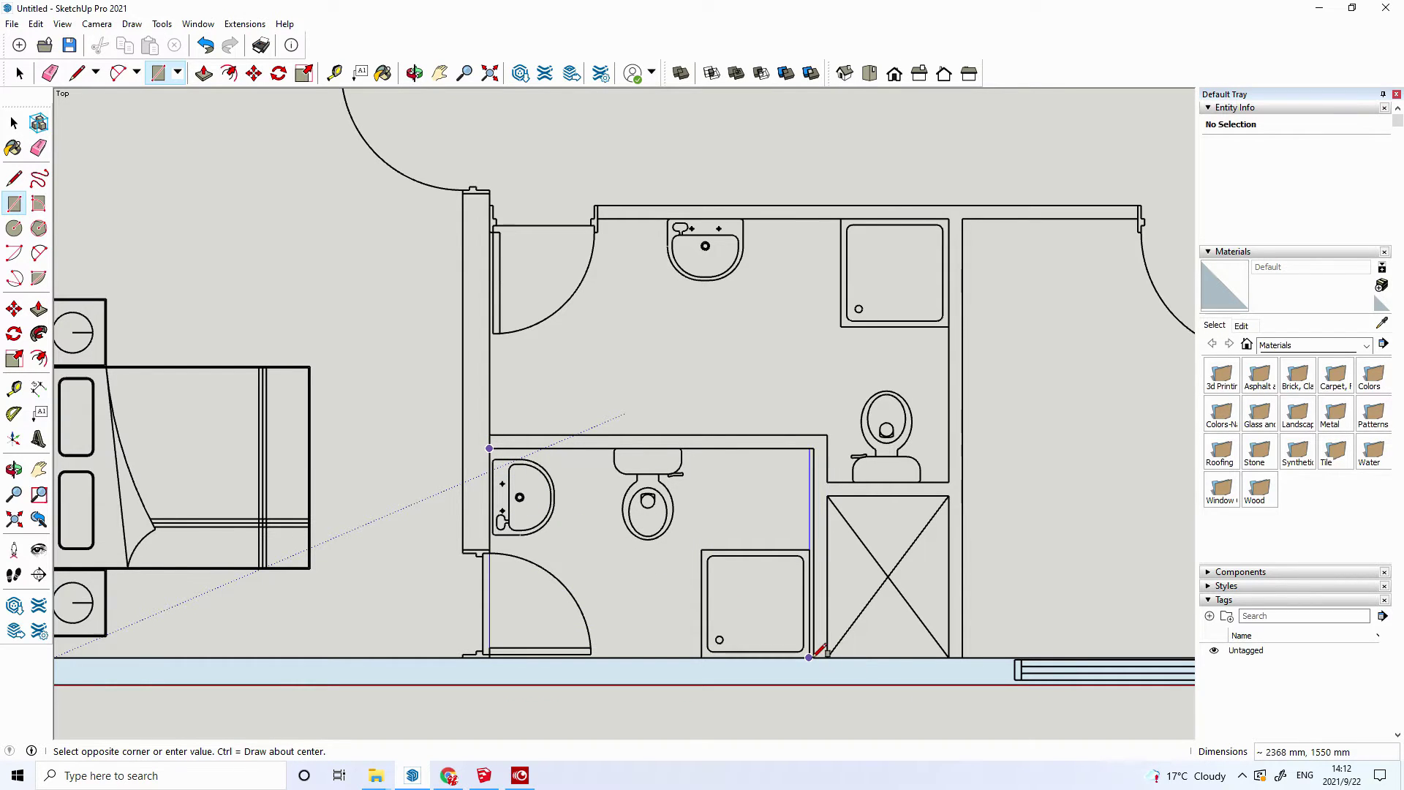
pyautogui.scroll(1, 809, 657)
pyautogui.scroll(1, 809, 657)
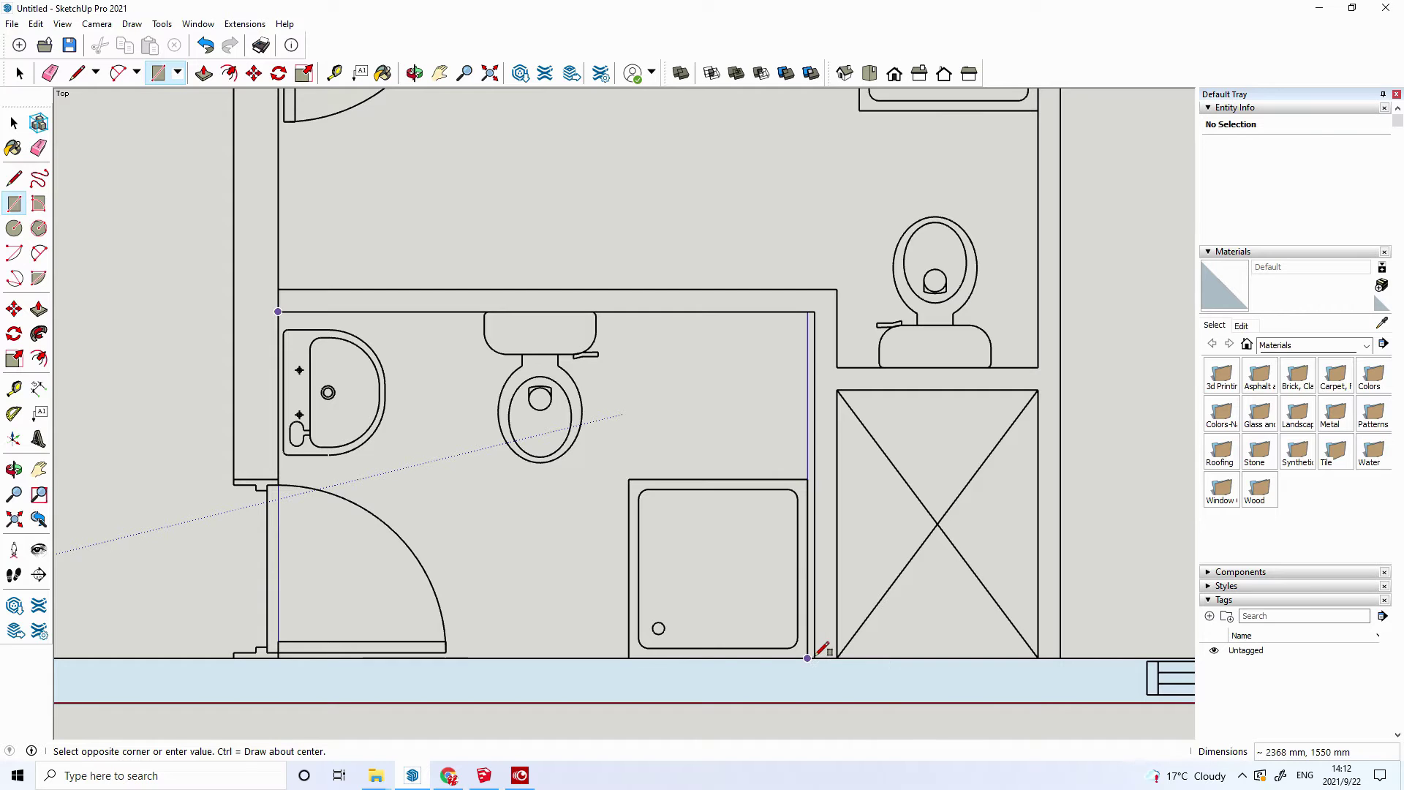
pyautogui.click(815, 658)
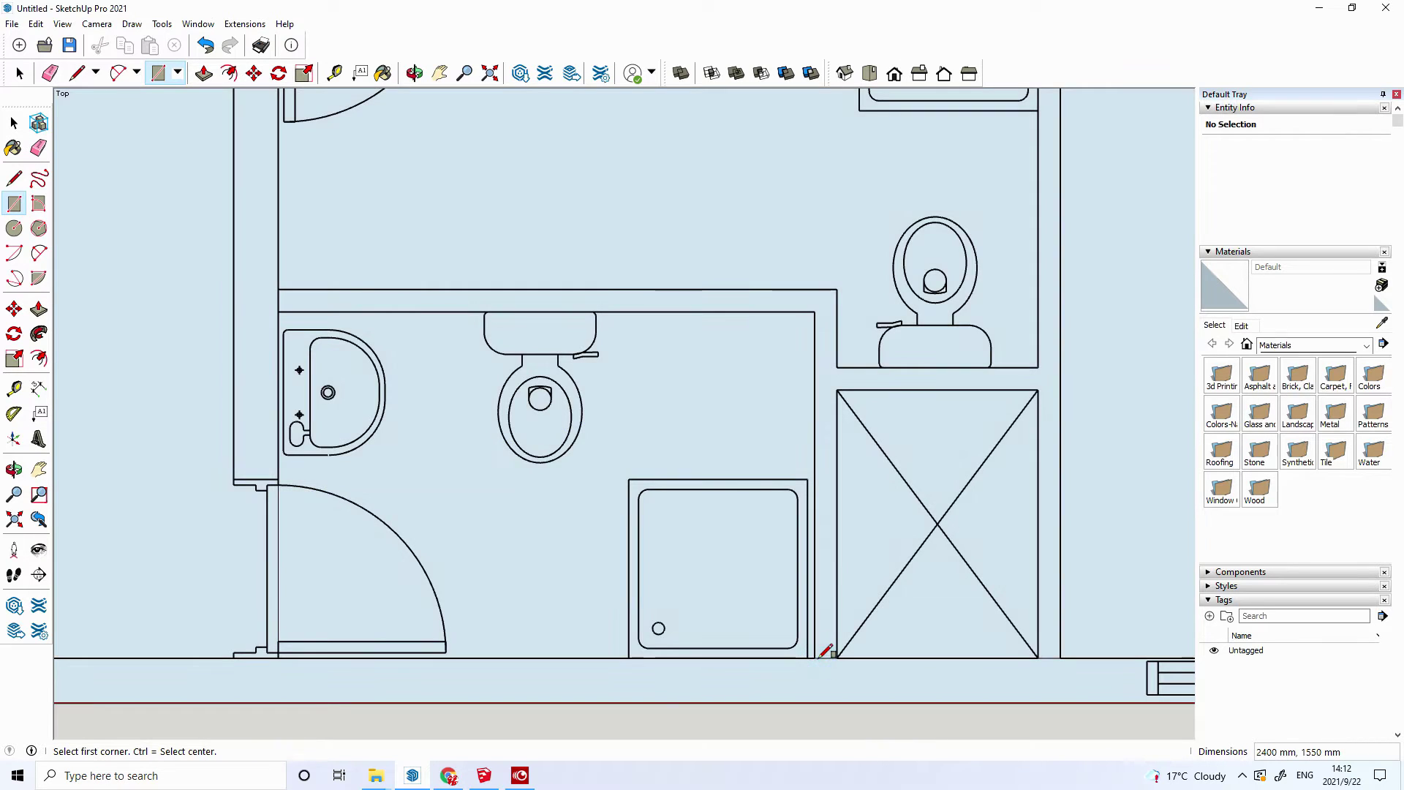
pyautogui.click(278, 289)
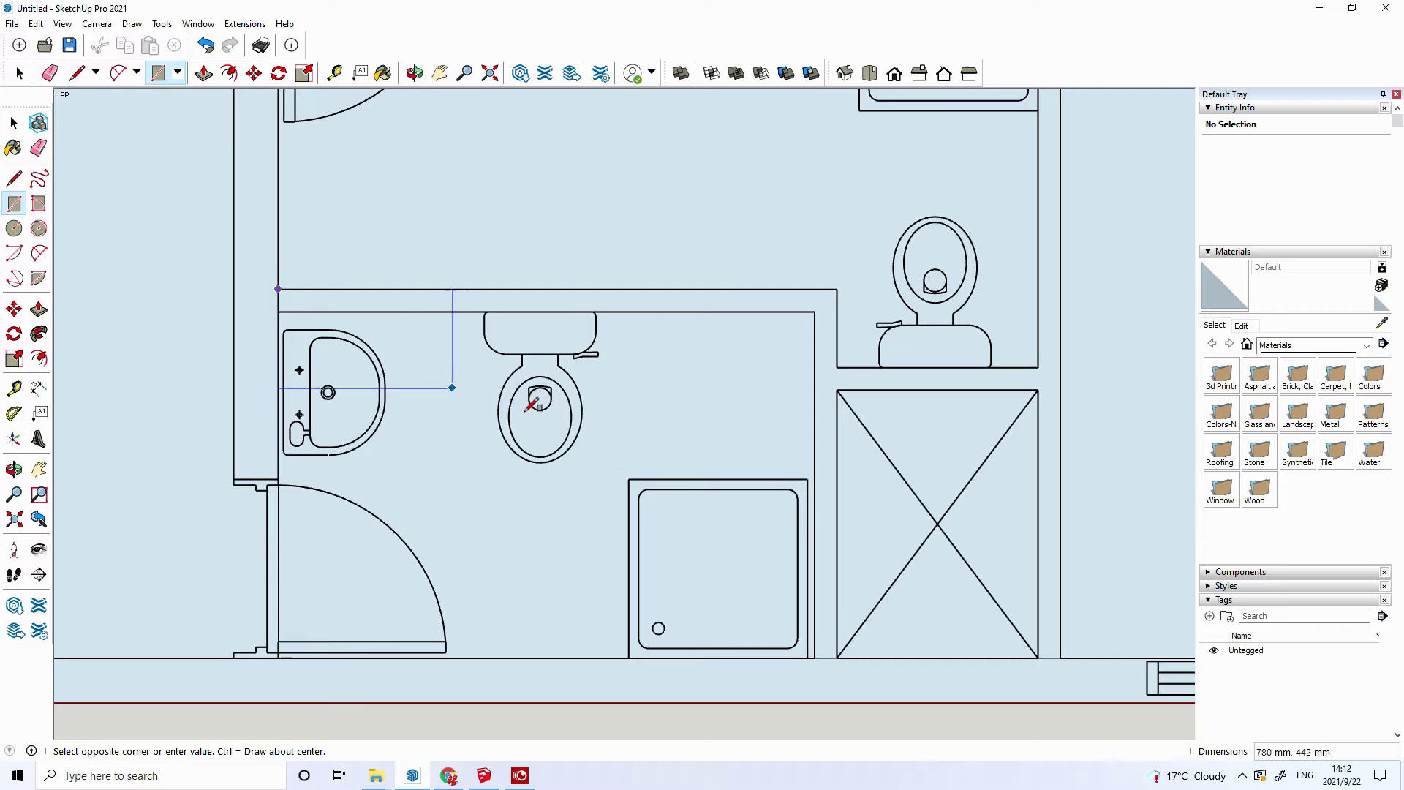
pyautogui.click(837, 658)
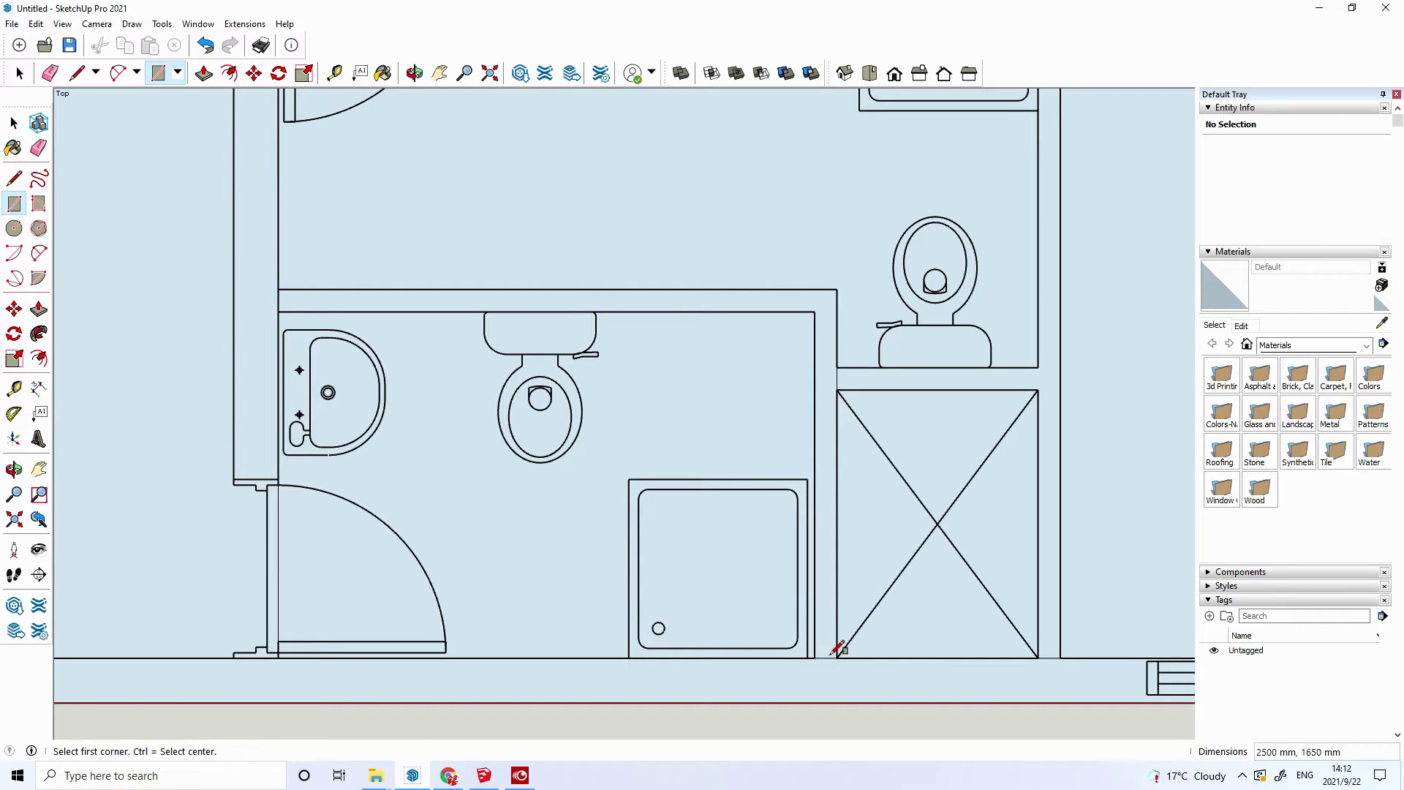
# - Remove the bathroom floor face and the large surrounding face
pyautogui.rightClick(495, 498)
pyautogui.press('Escape')
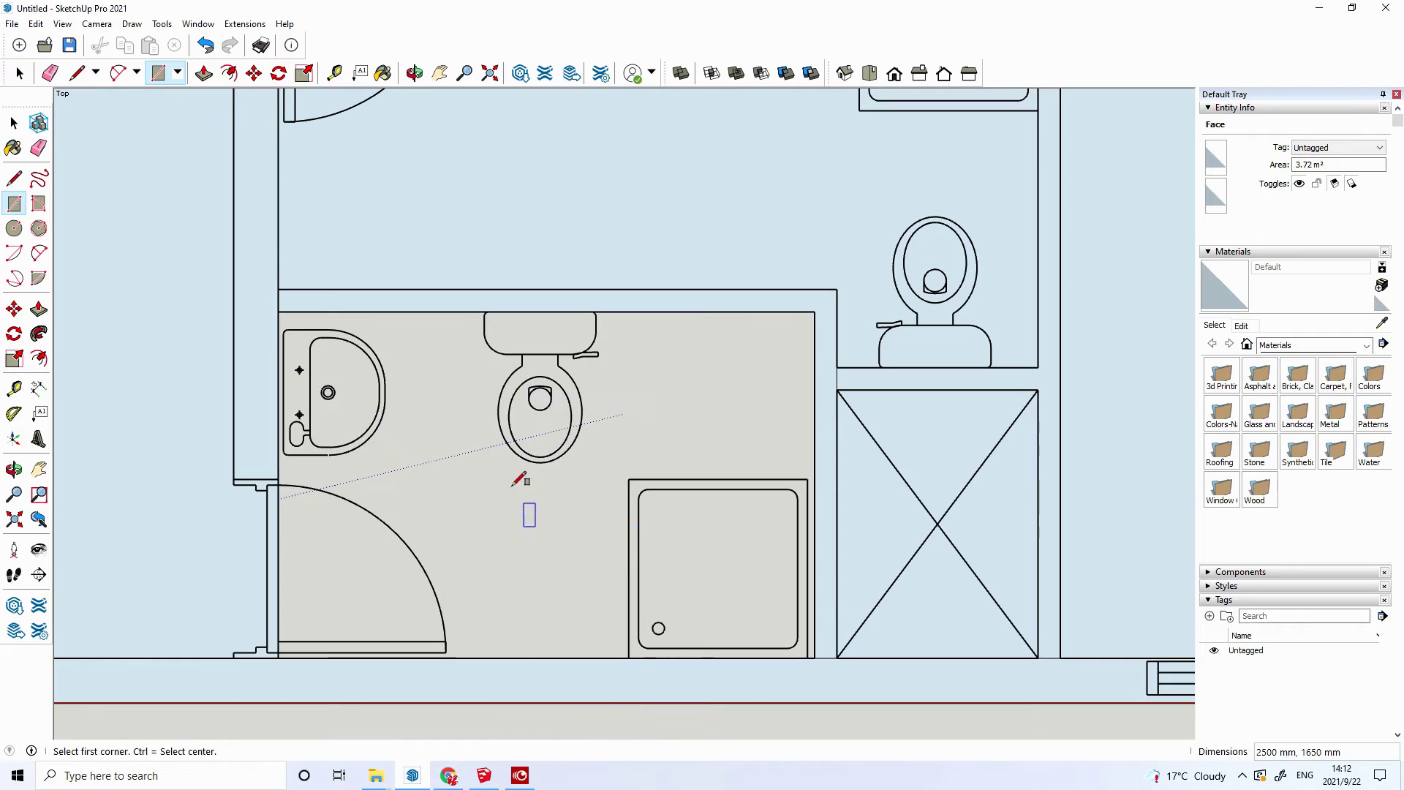
pyautogui.rightClick(486, 166)
pyautogui.click(512, 191)
pyautogui.scroll(-1, 542, 213)
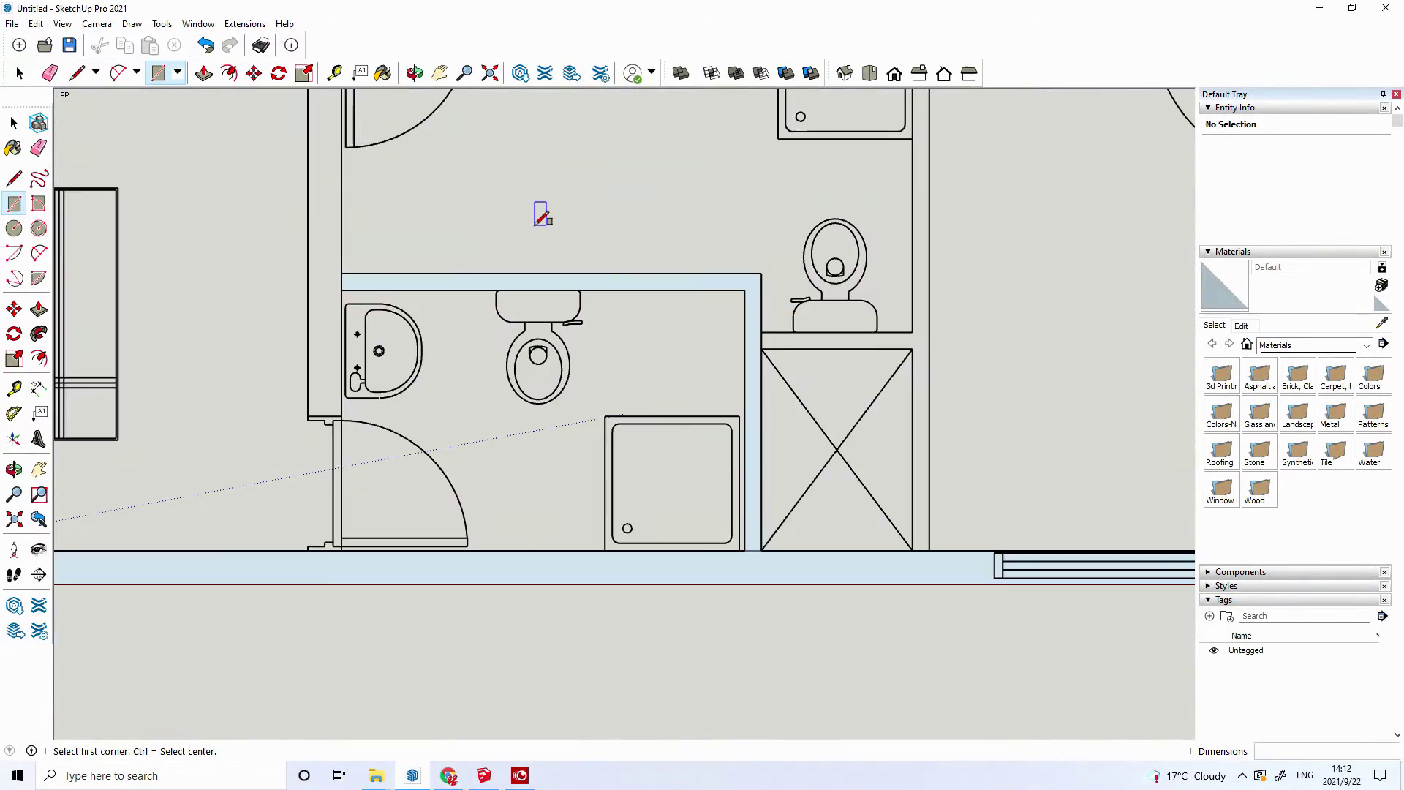
pyautogui.scroll(-1, 542, 214)
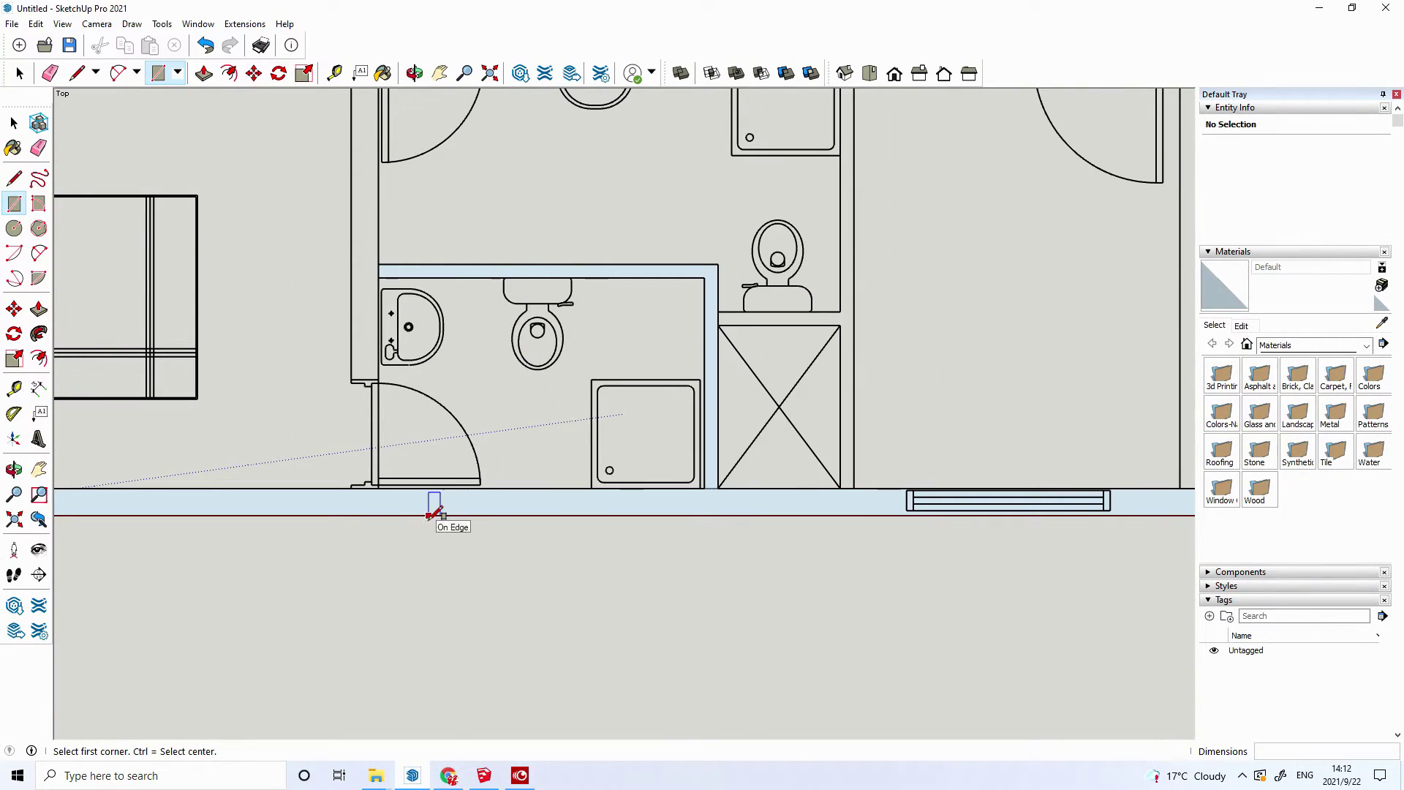
pyautogui.scroll(-1, 418, 525)
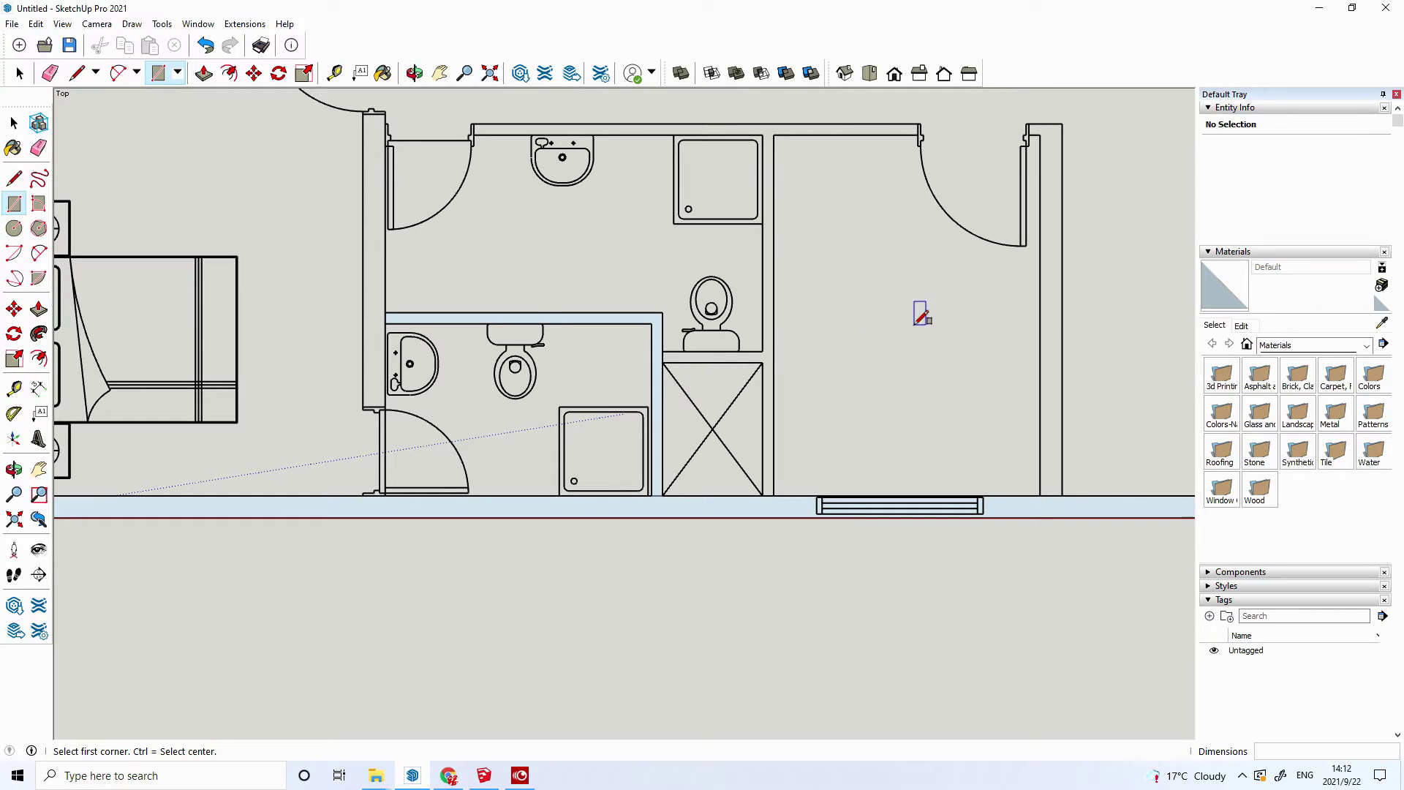
# - Trace the right-hand room's wall rectangles and erase its floor face and the remaining large face
pyautogui.click(774, 135)
pyautogui.click(1041, 495)
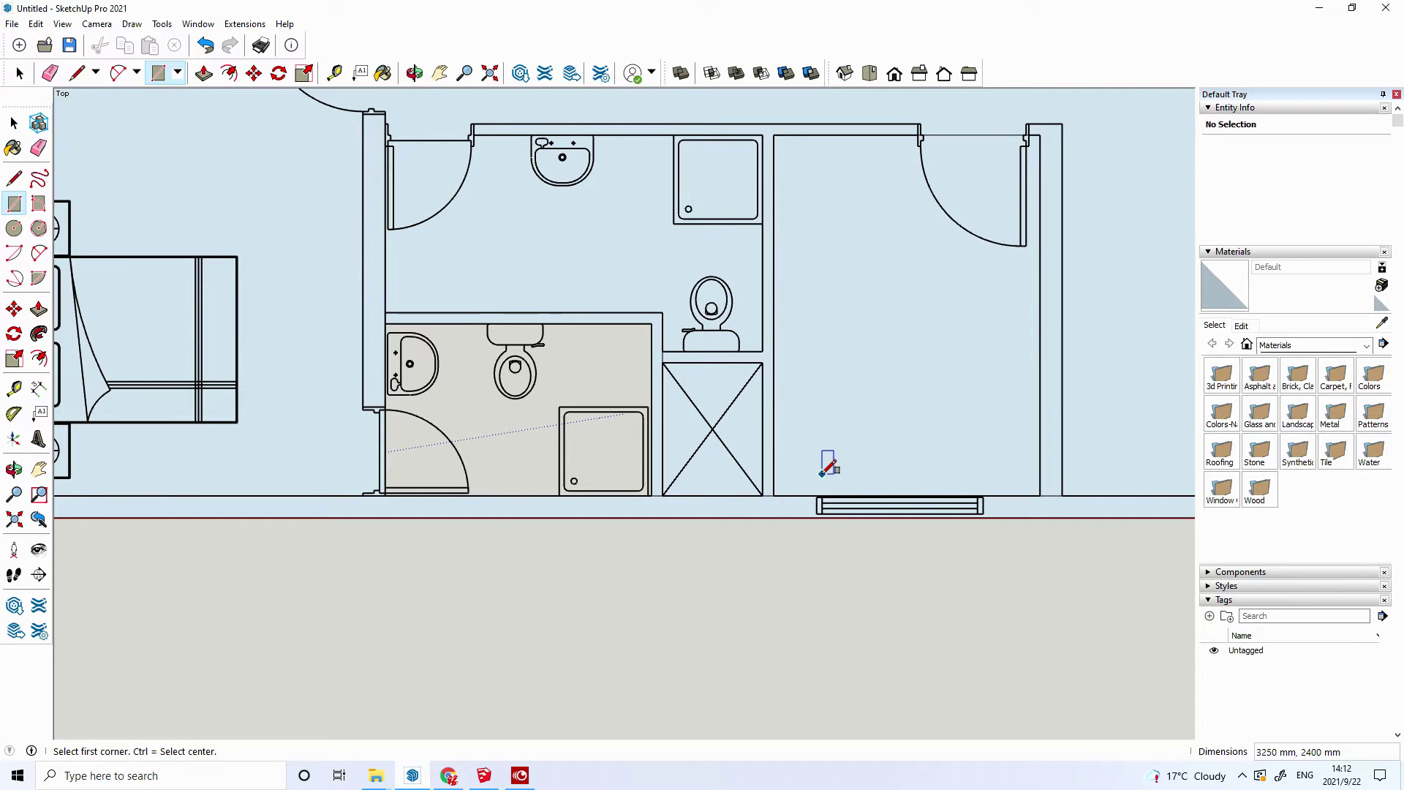
pyautogui.click(763, 496)
pyautogui.click(1062, 134)
pyautogui.rightClick(889, 279)
pyautogui.click(923, 305)
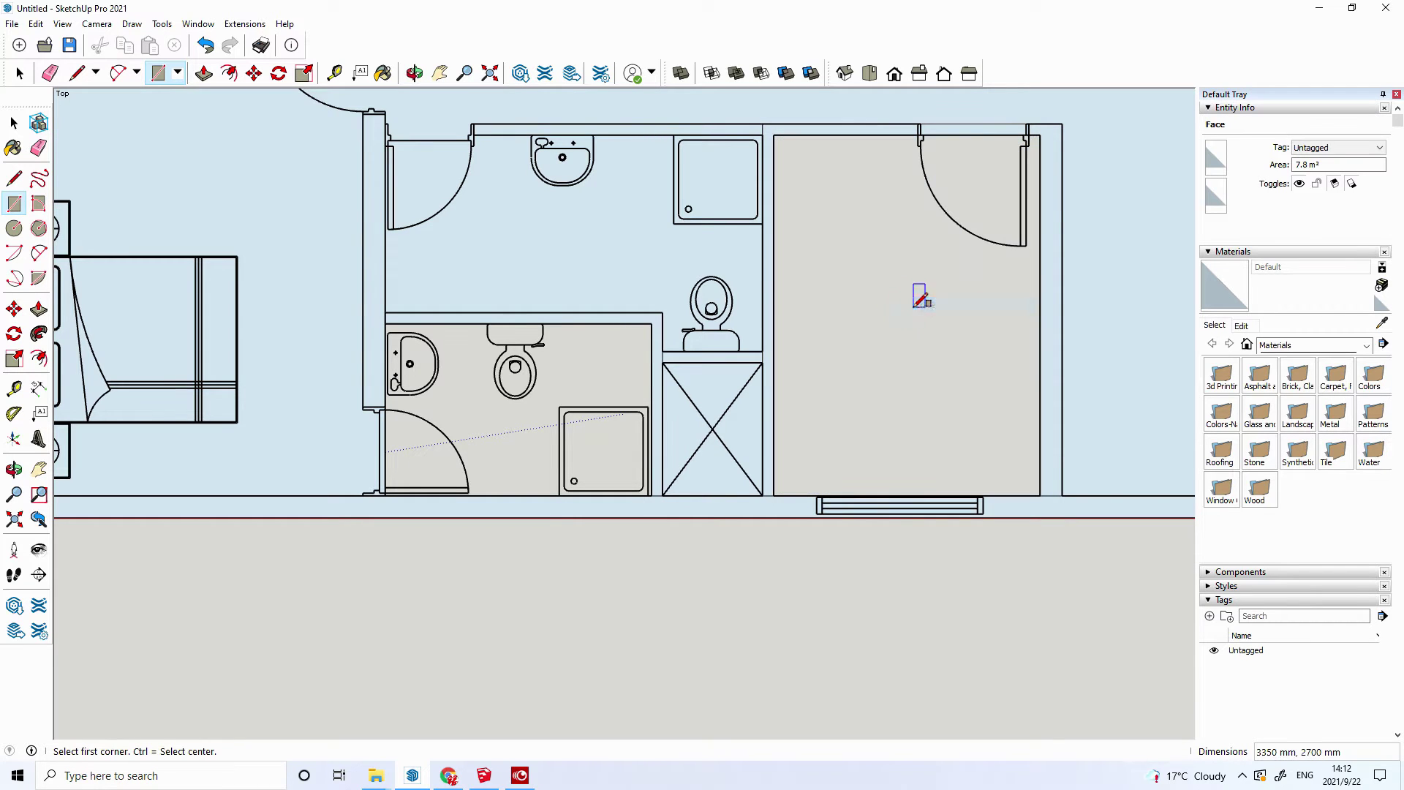
pyautogui.rightClick(565, 240)
pyautogui.click(599, 266)
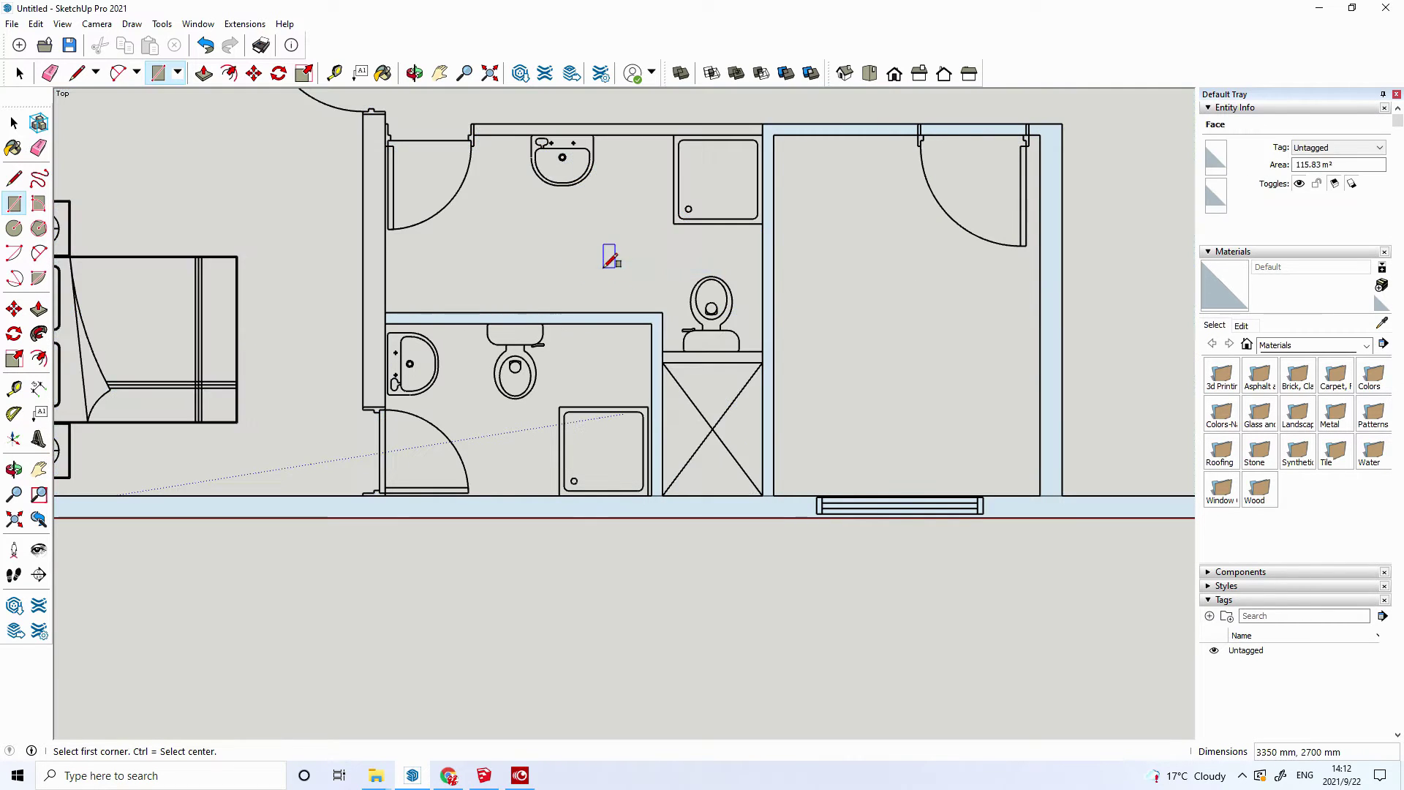
pyautogui.scroll(-2, 542, 307)
pyautogui.scroll(2, 894, 170)
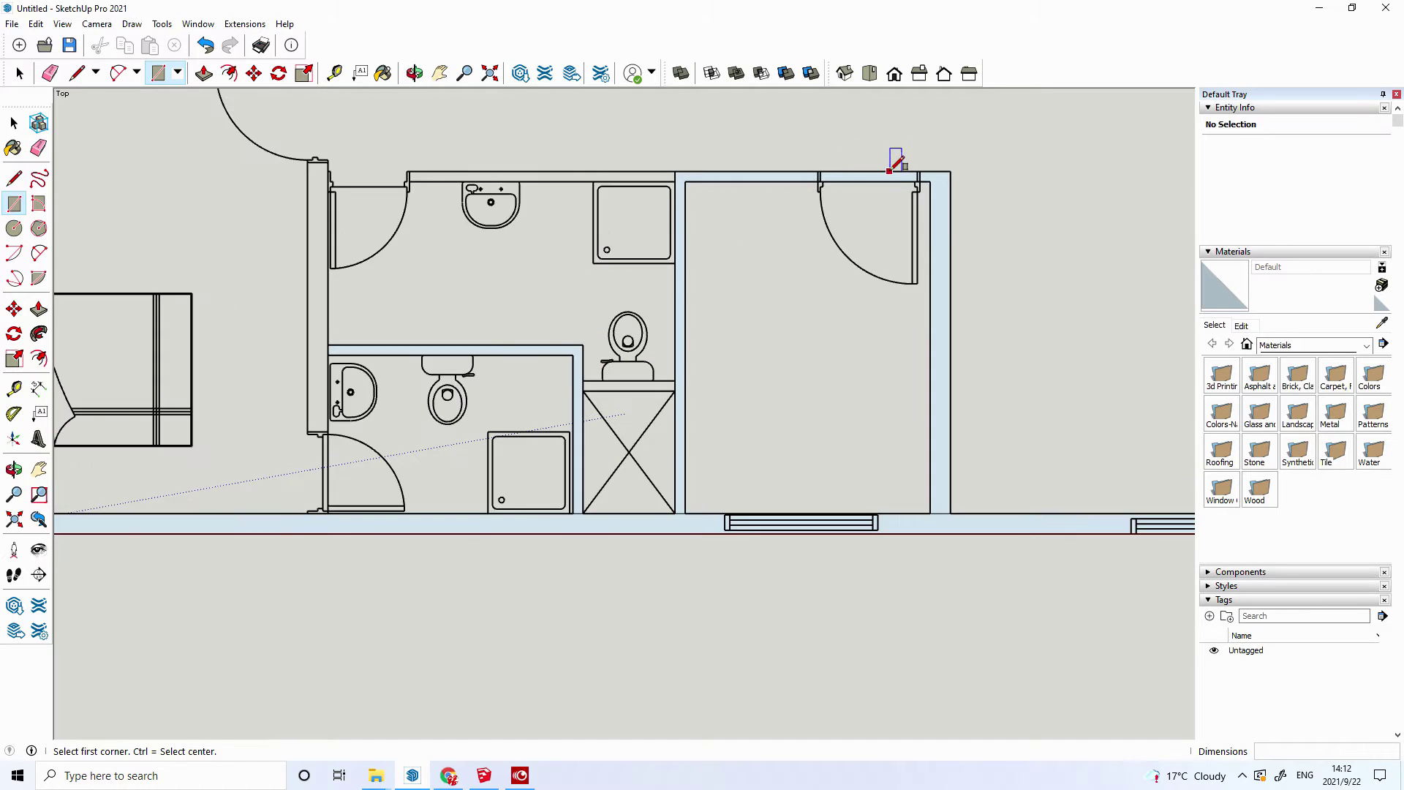
pyautogui.scroll(2, 894, 170)
pyautogui.scroll(1, 892, 171)
pyautogui.scroll(1, 891, 173)
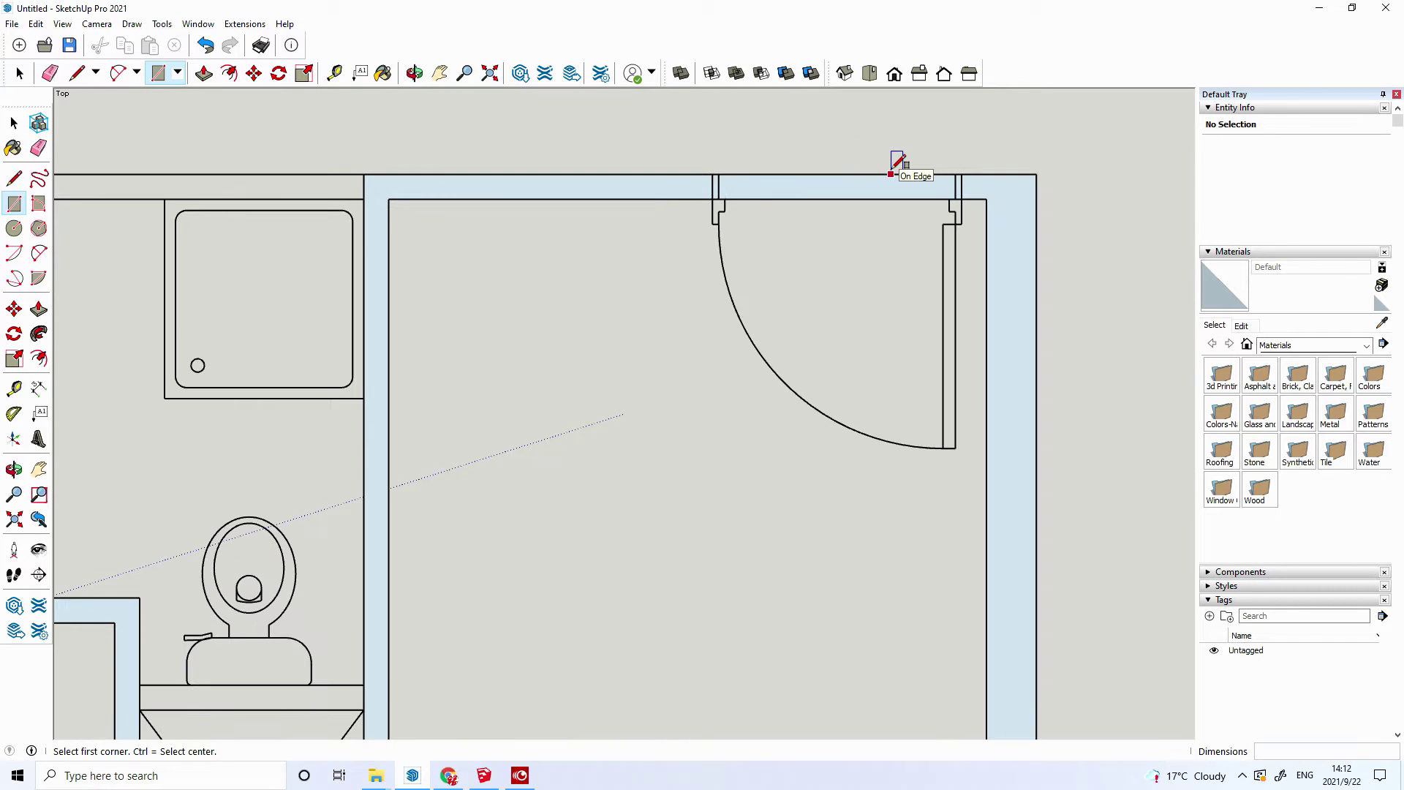
pyautogui.click(712, 174)
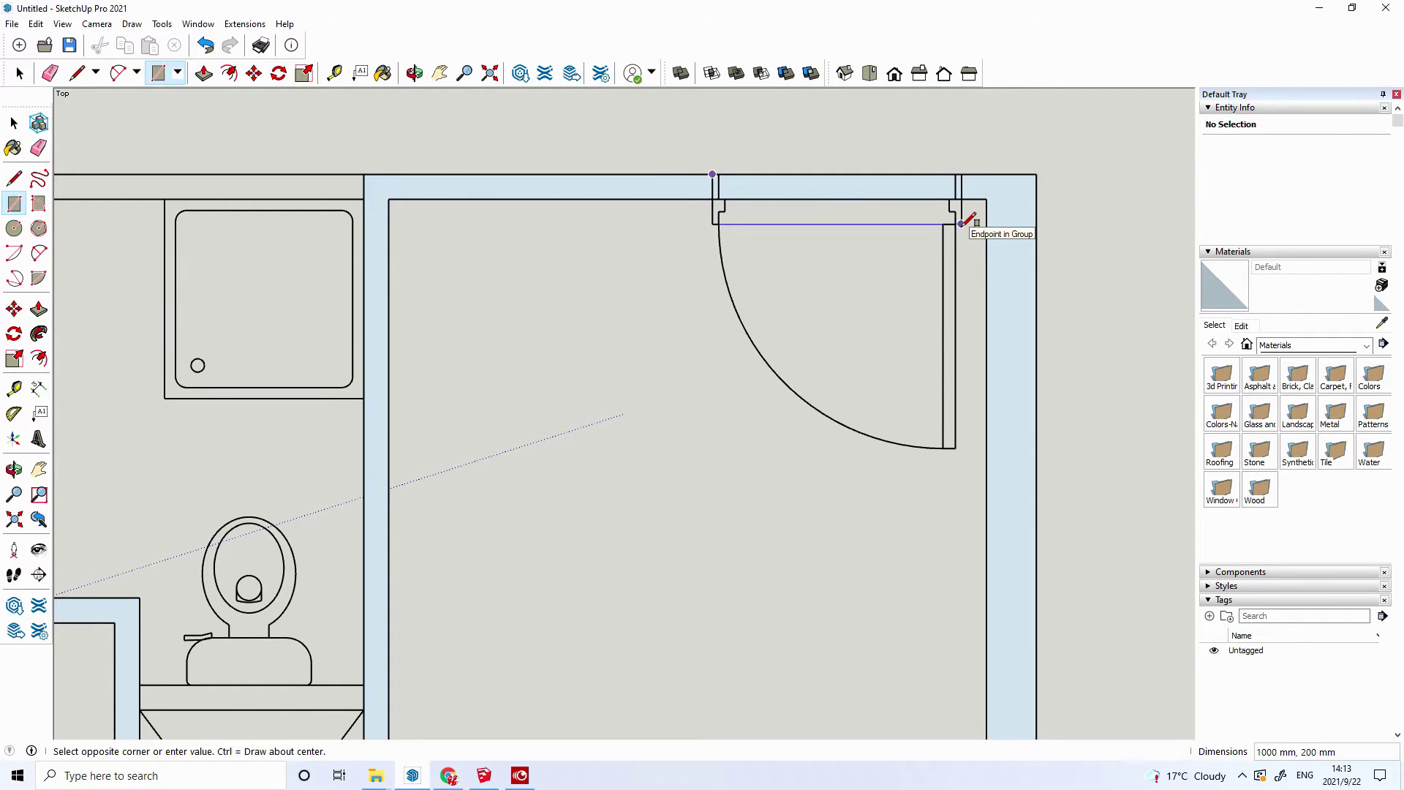
pyautogui.click(962, 223)
pyautogui.rightClick(594, 325)
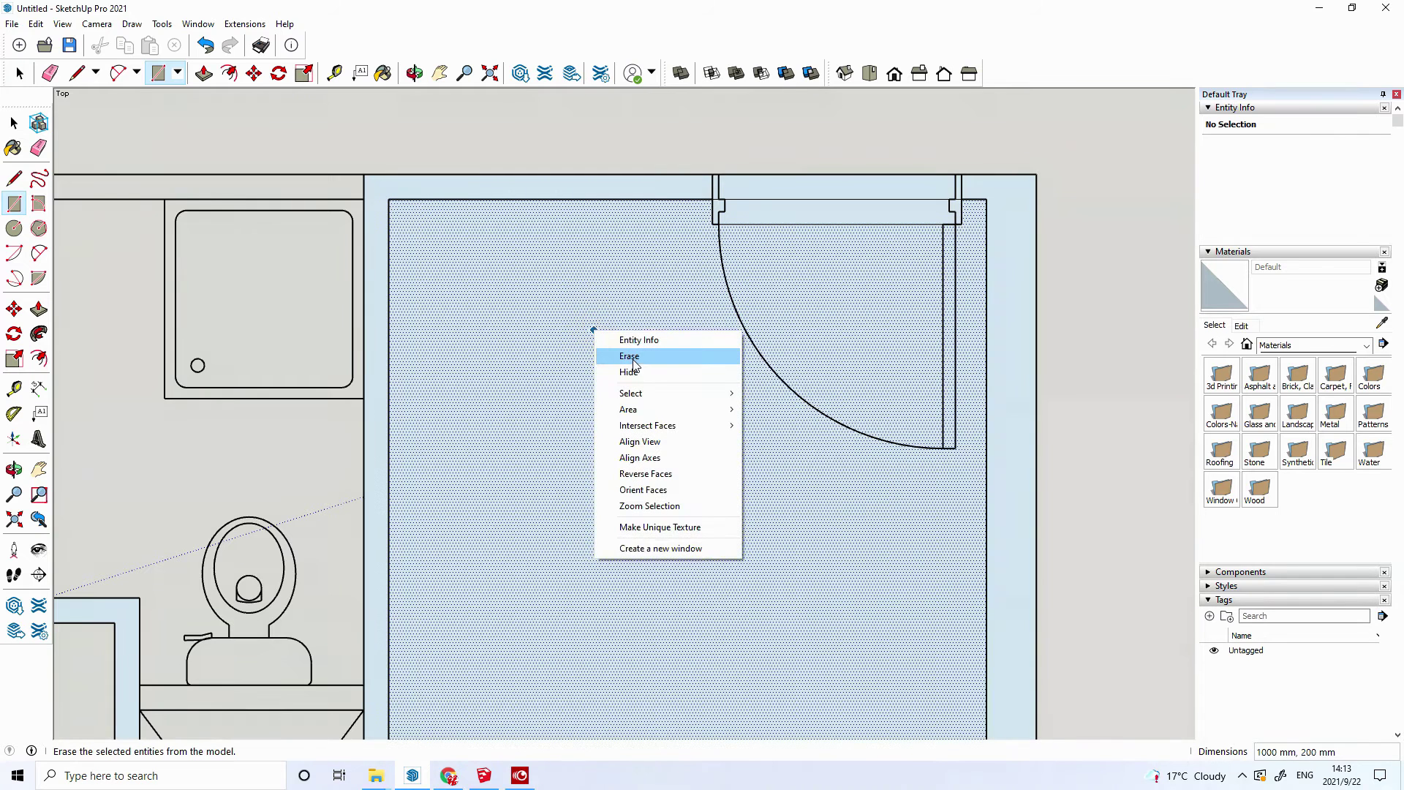
pyautogui.click(629, 356)
pyautogui.scroll(-3, 667, 351)
pyautogui.scroll(-1, 674, 345)
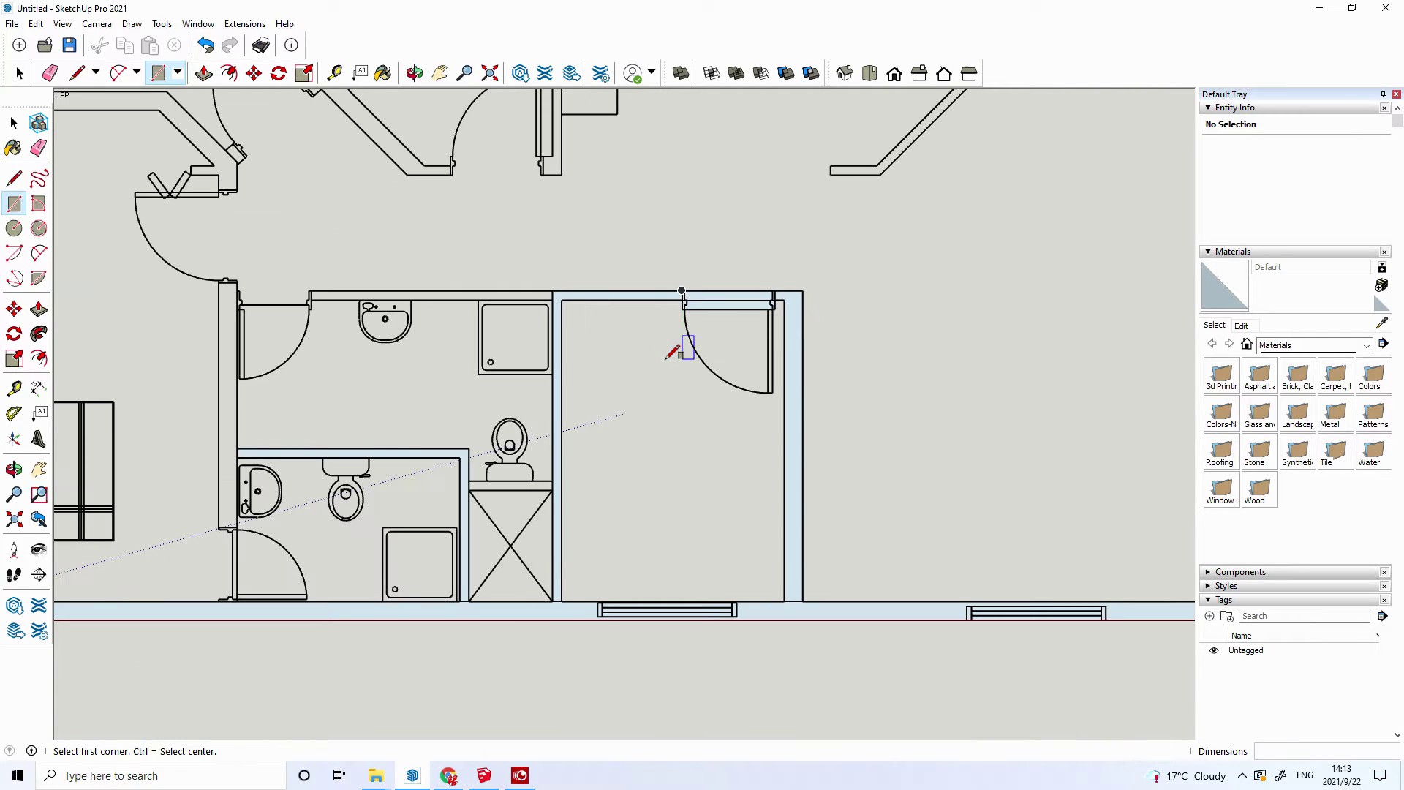
pyautogui.scroll(1, 476, 538)
pyautogui.scroll(1, 472, 541)
pyautogui.scroll(1, 475, 531)
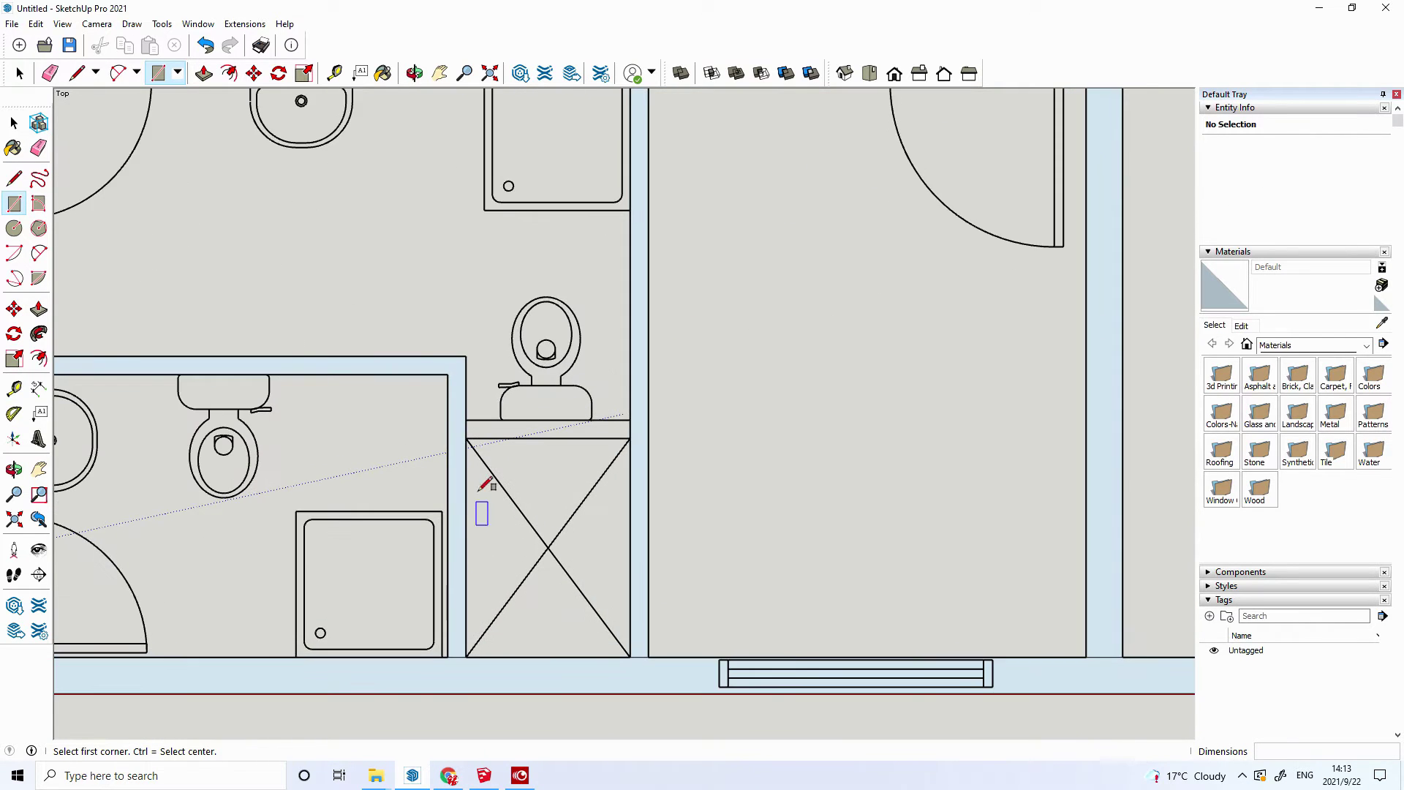
pyautogui.click(467, 419)
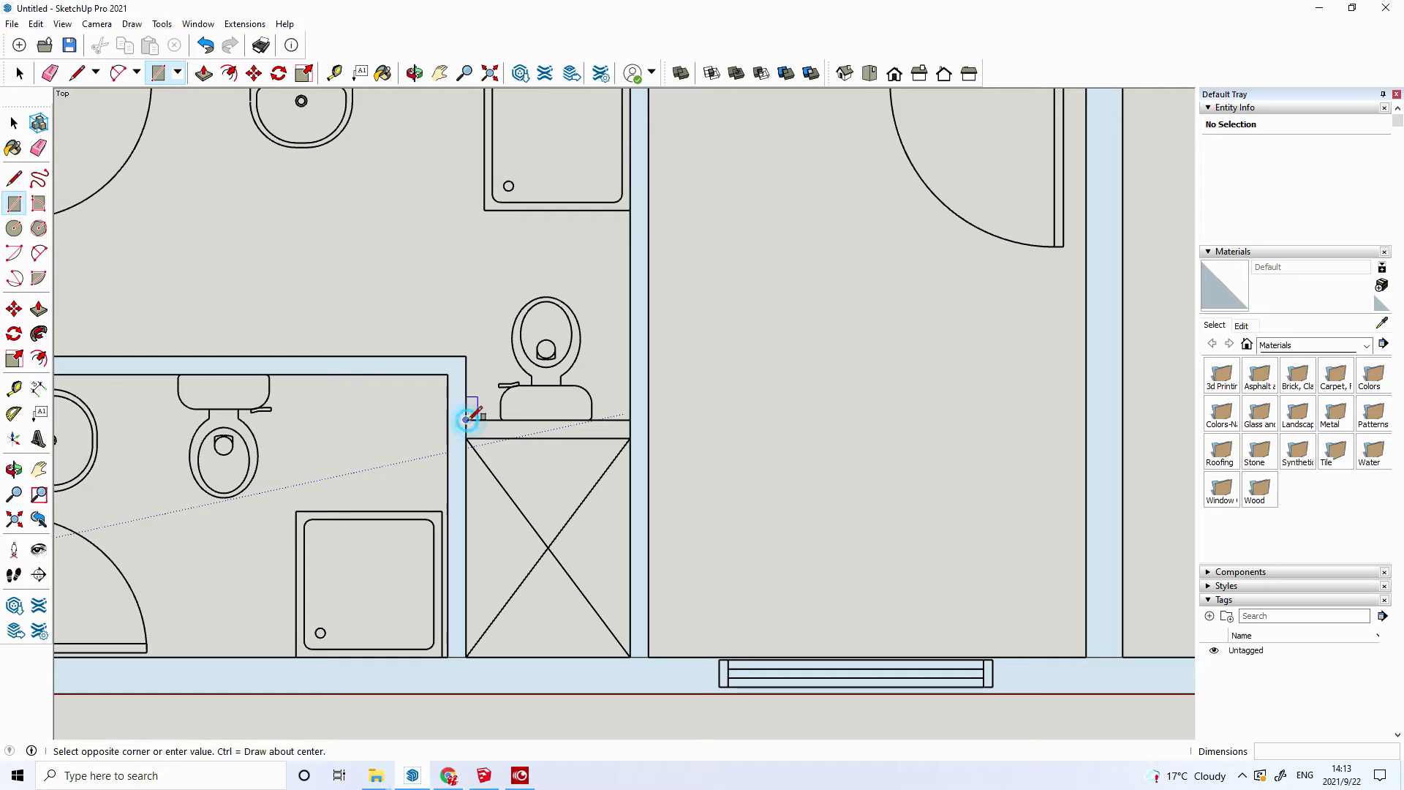
pyautogui.click(629, 438)
pyautogui.rightClick(433, 286)
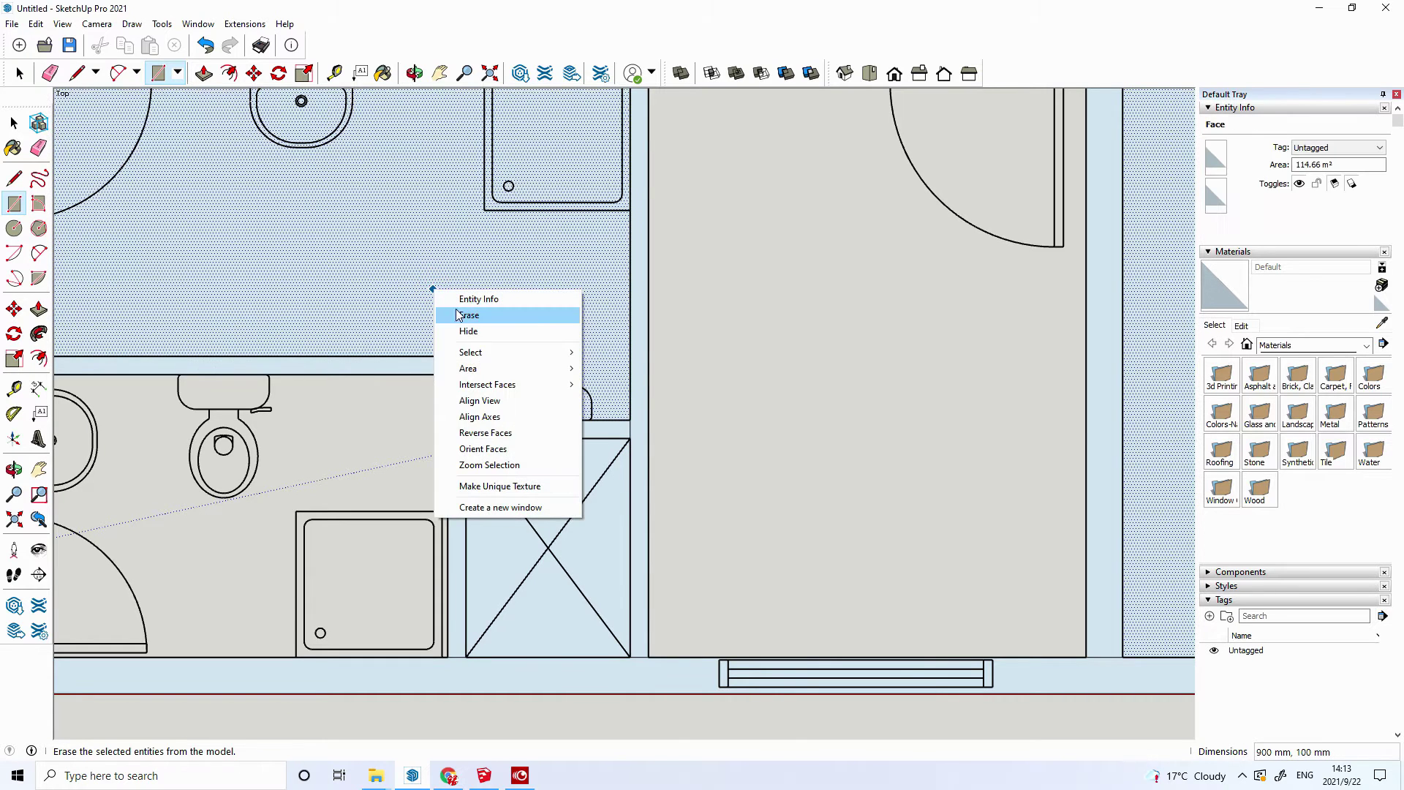
pyautogui.click(460, 313)
pyautogui.rightClick(541, 490)
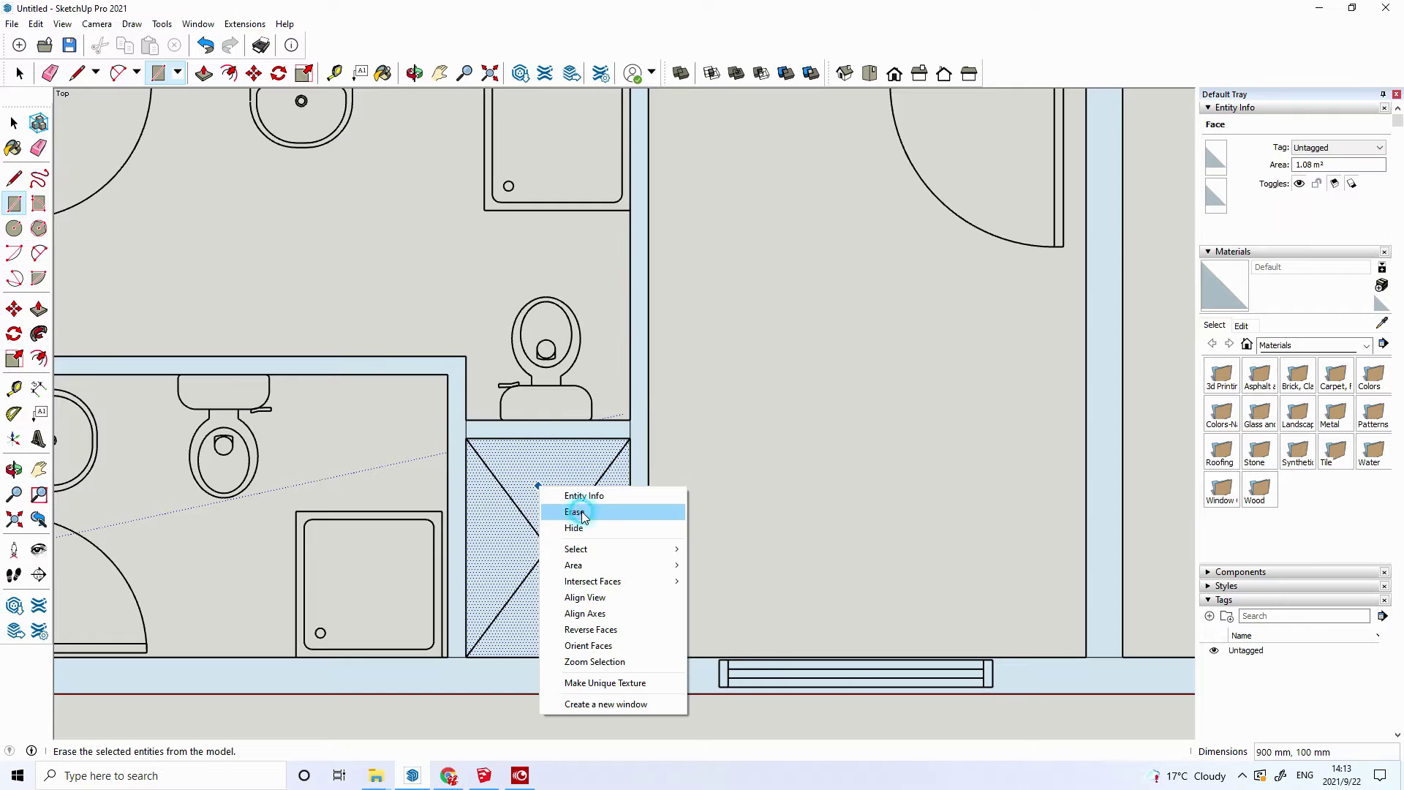
pyautogui.click(570, 507)
pyautogui.scroll(-2, 668, 517)
pyautogui.scroll(-2, 668, 520)
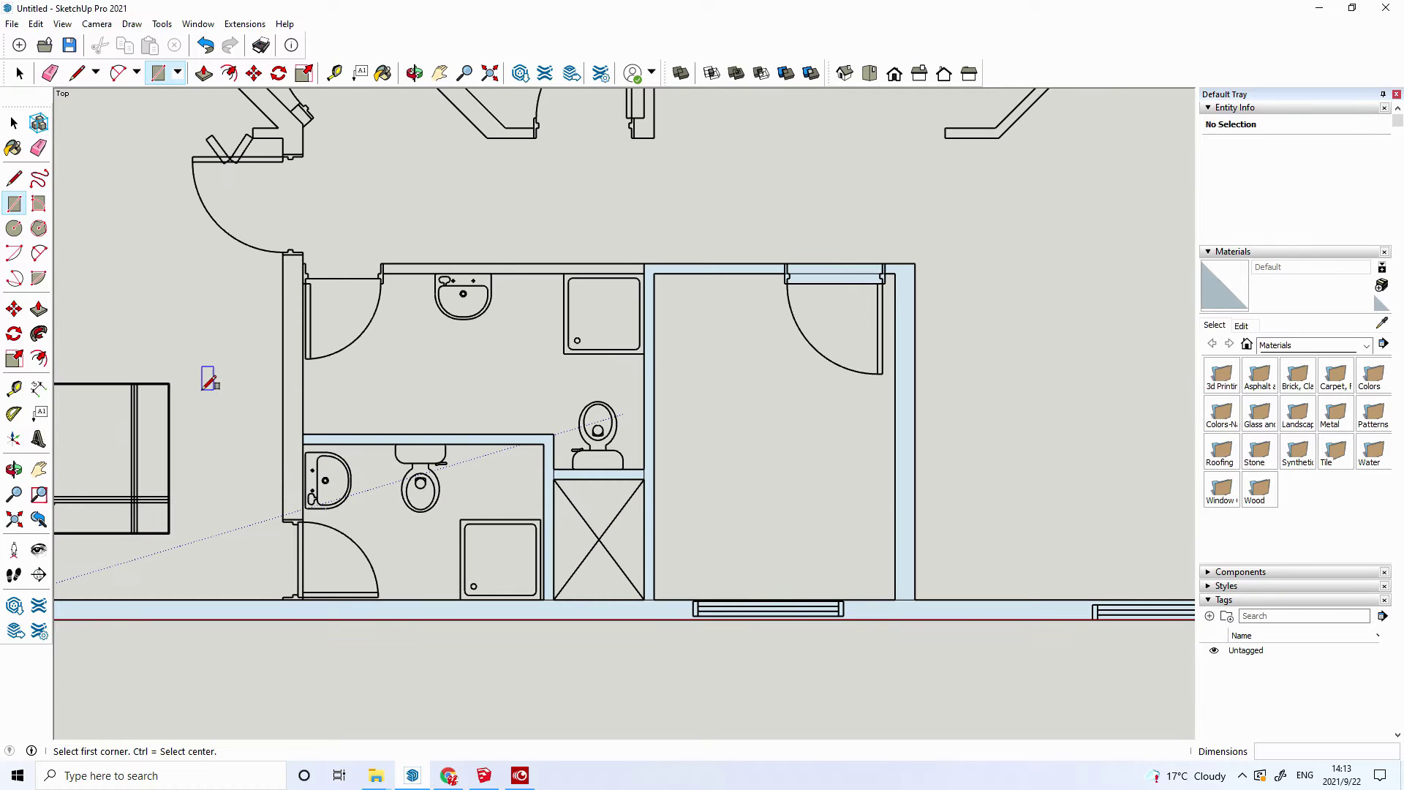
pyautogui.scroll(2, 249, 552)
pyautogui.scroll(1, 250, 550)
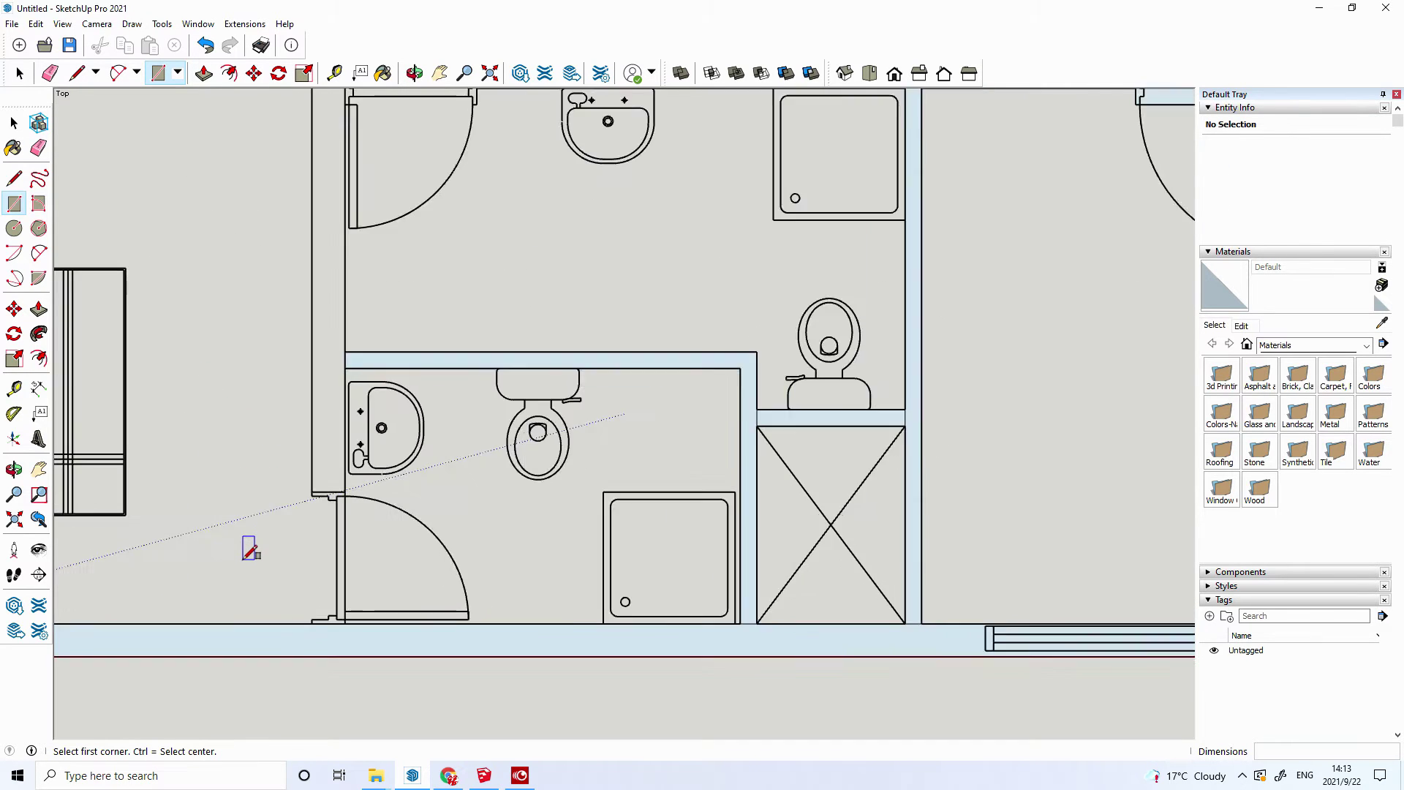
pyautogui.scroll(-1, 252, 547)
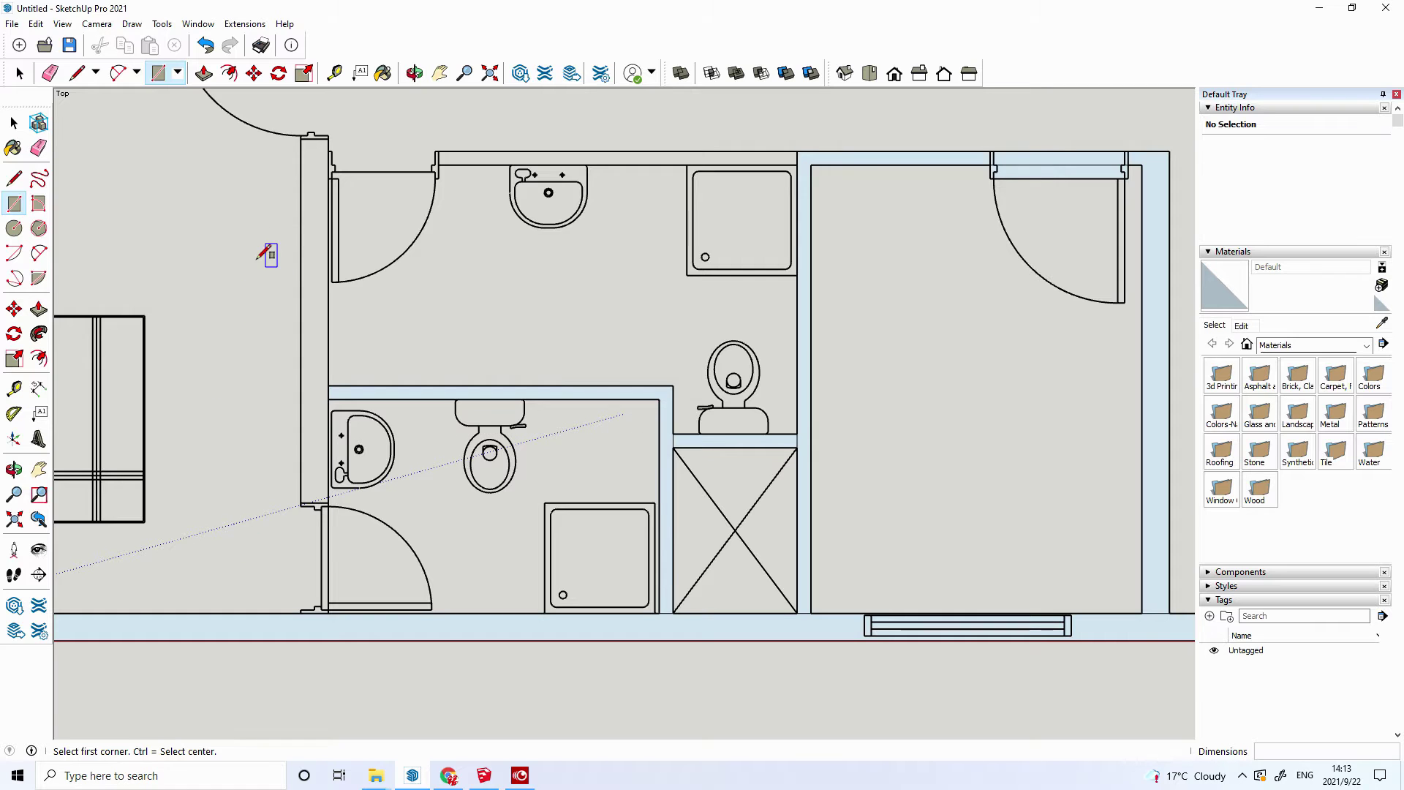
pyautogui.scroll(1, 253, 123)
pyautogui.scroll(-2, 260, 123)
pyautogui.scroll(-1, 261, 127)
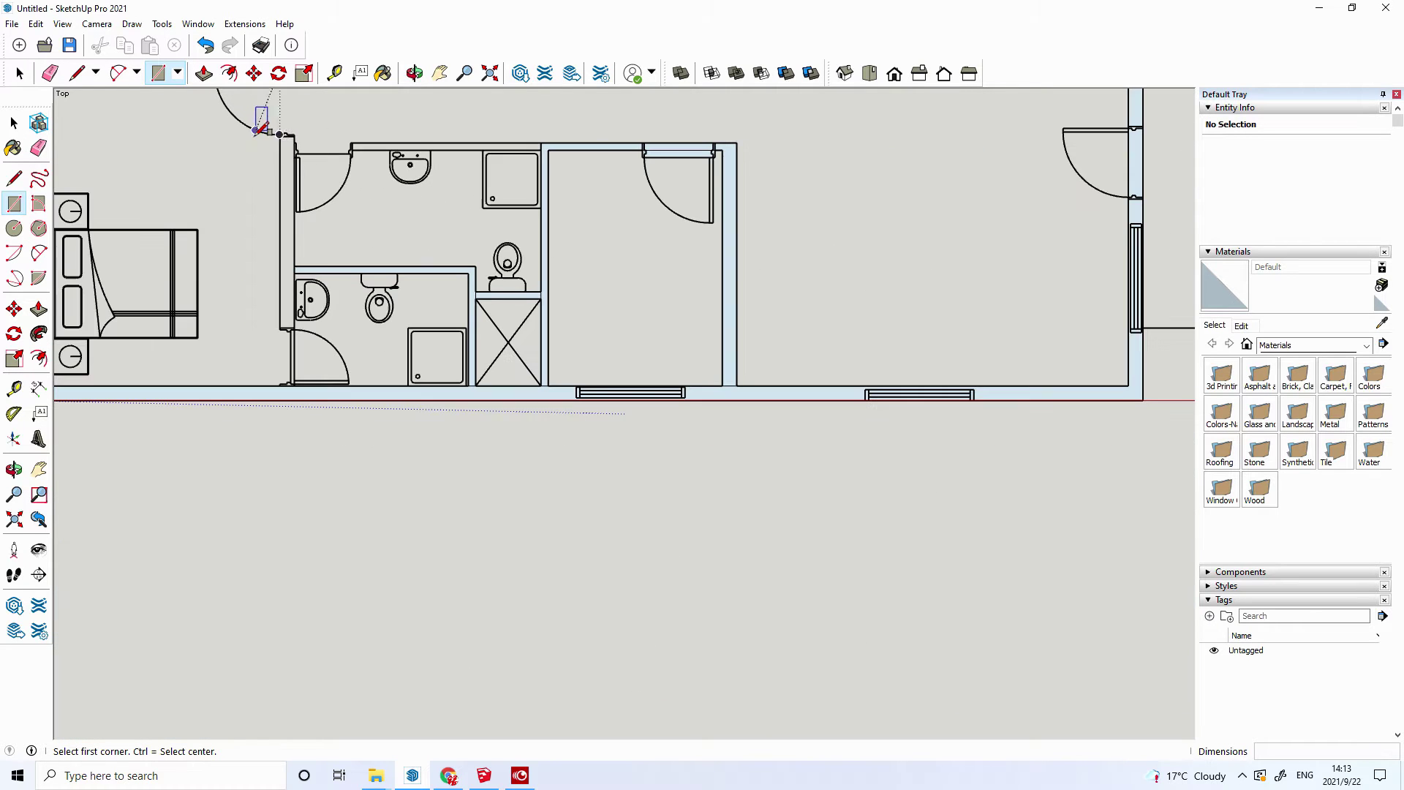
# - Bridge the bathroom door frame with a thin wall strip and erase the new floor and bathroom faces
pyautogui.click(39, 469)
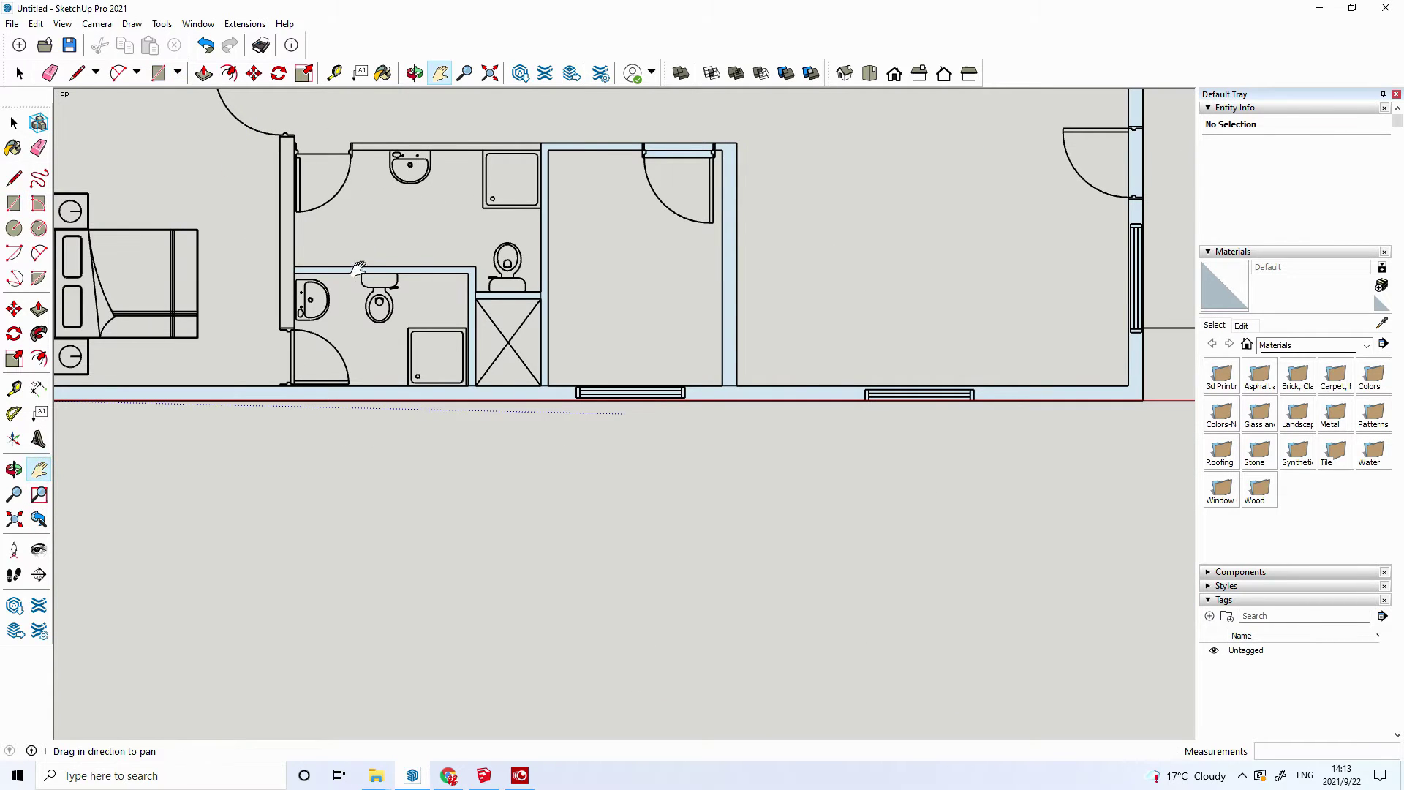
pyautogui.moveTo(335, 111)
pyautogui.mouseDown()
pyautogui.moveTo(369, 246)
pyautogui.moveTo(504, 398)
pyautogui.mouseUp()
pyautogui.scroll(1, 439, 376)
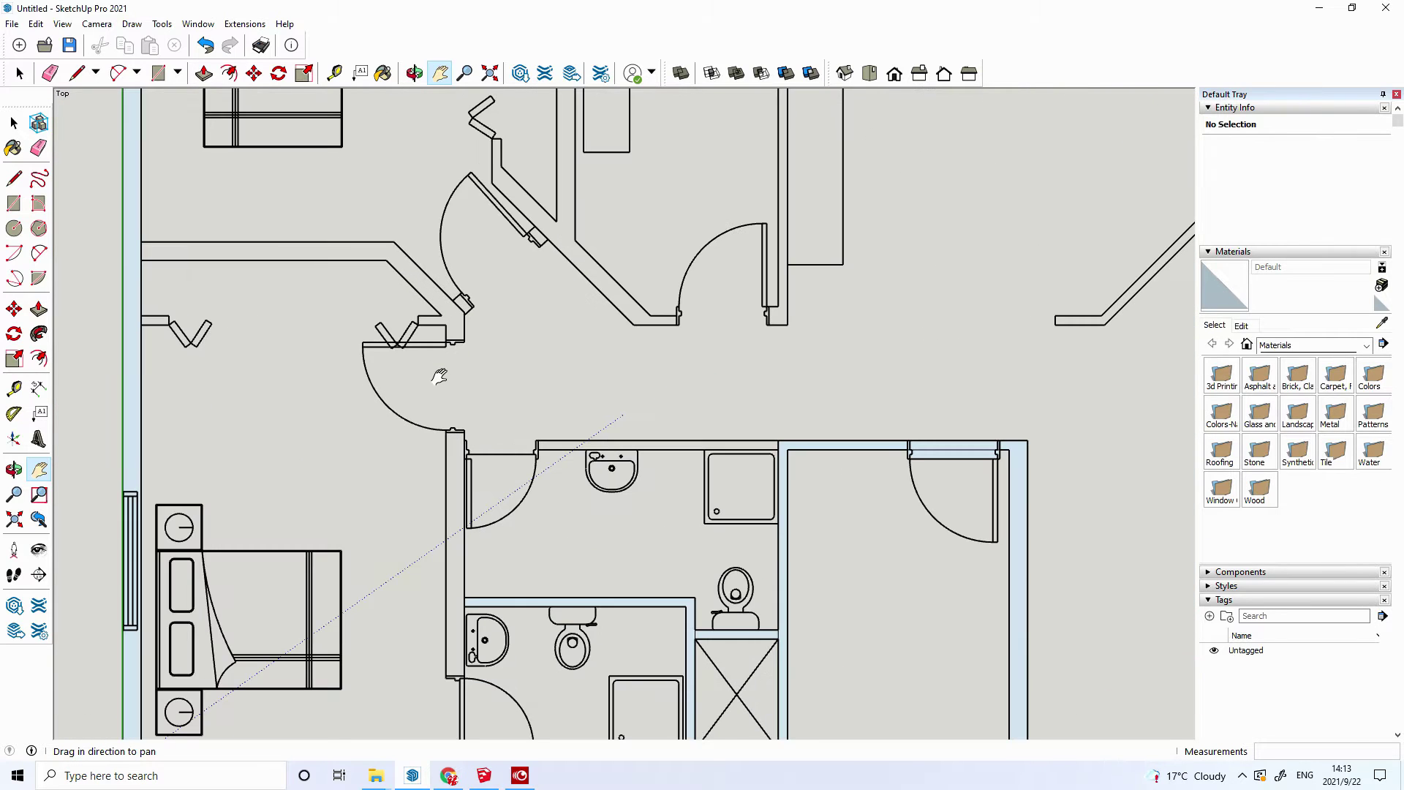
pyautogui.scroll(-1, 436, 449)
pyautogui.scroll(1, 408, 468)
pyautogui.scroll(1, 414, 489)
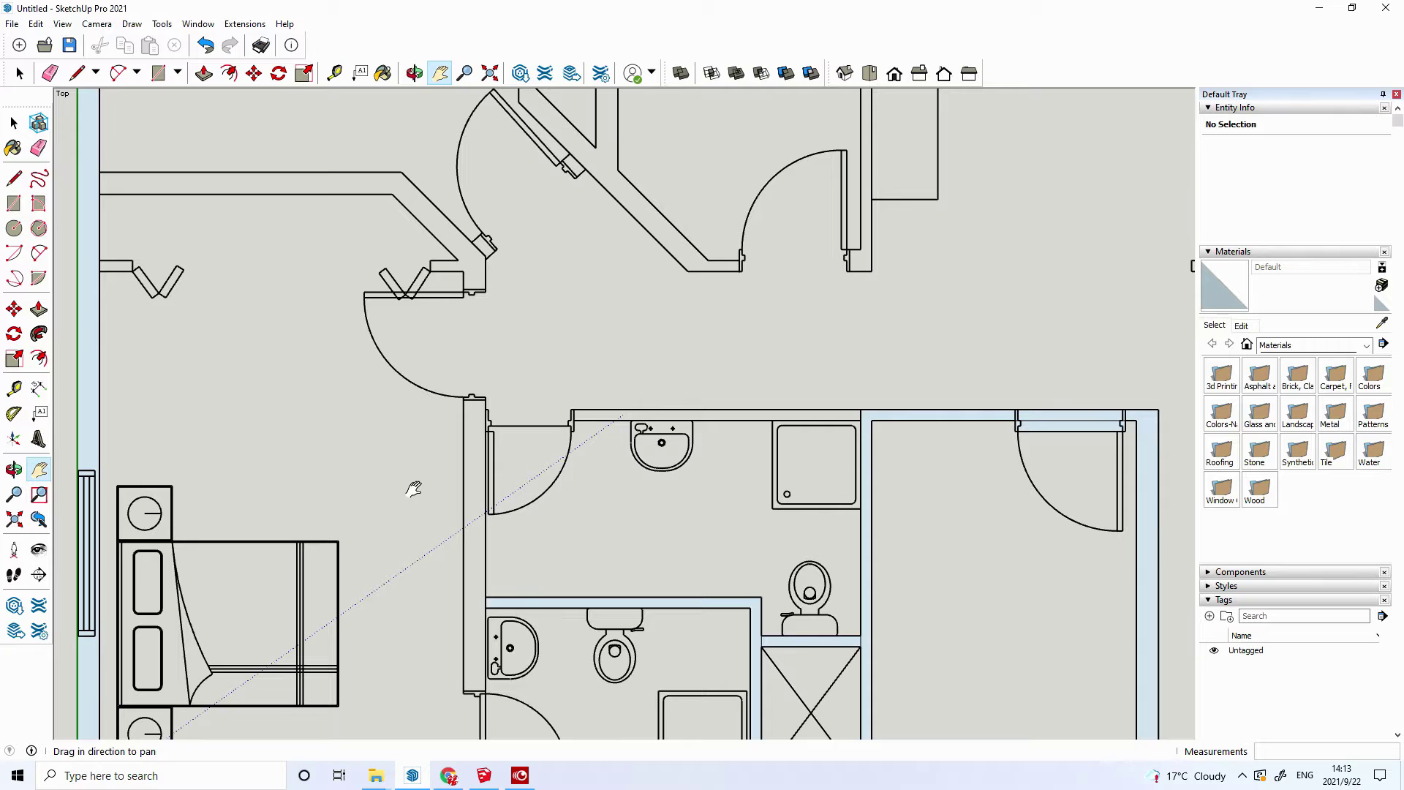
pyautogui.moveTo(414, 489); pyautogui.dragTo(418, 377)
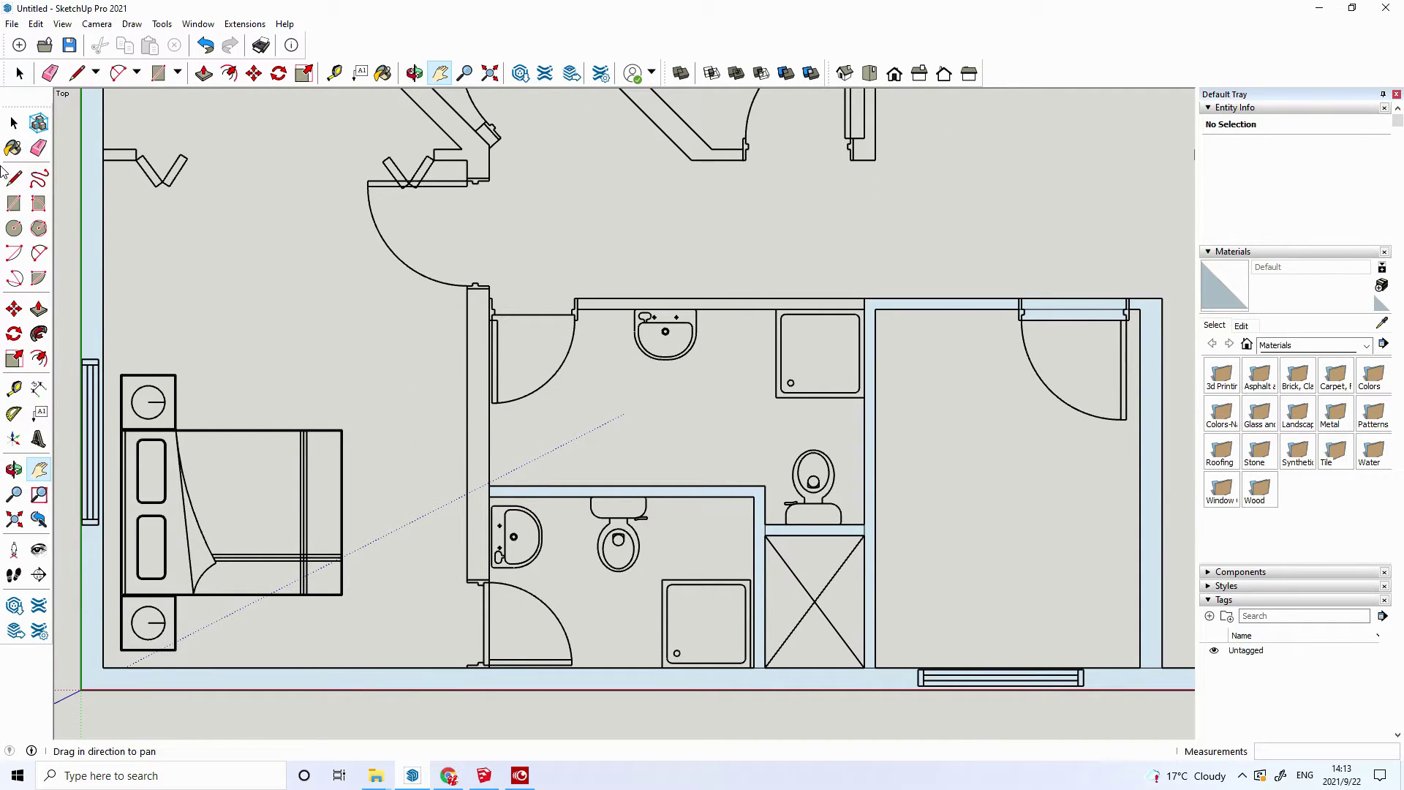
pyautogui.click(13, 203)
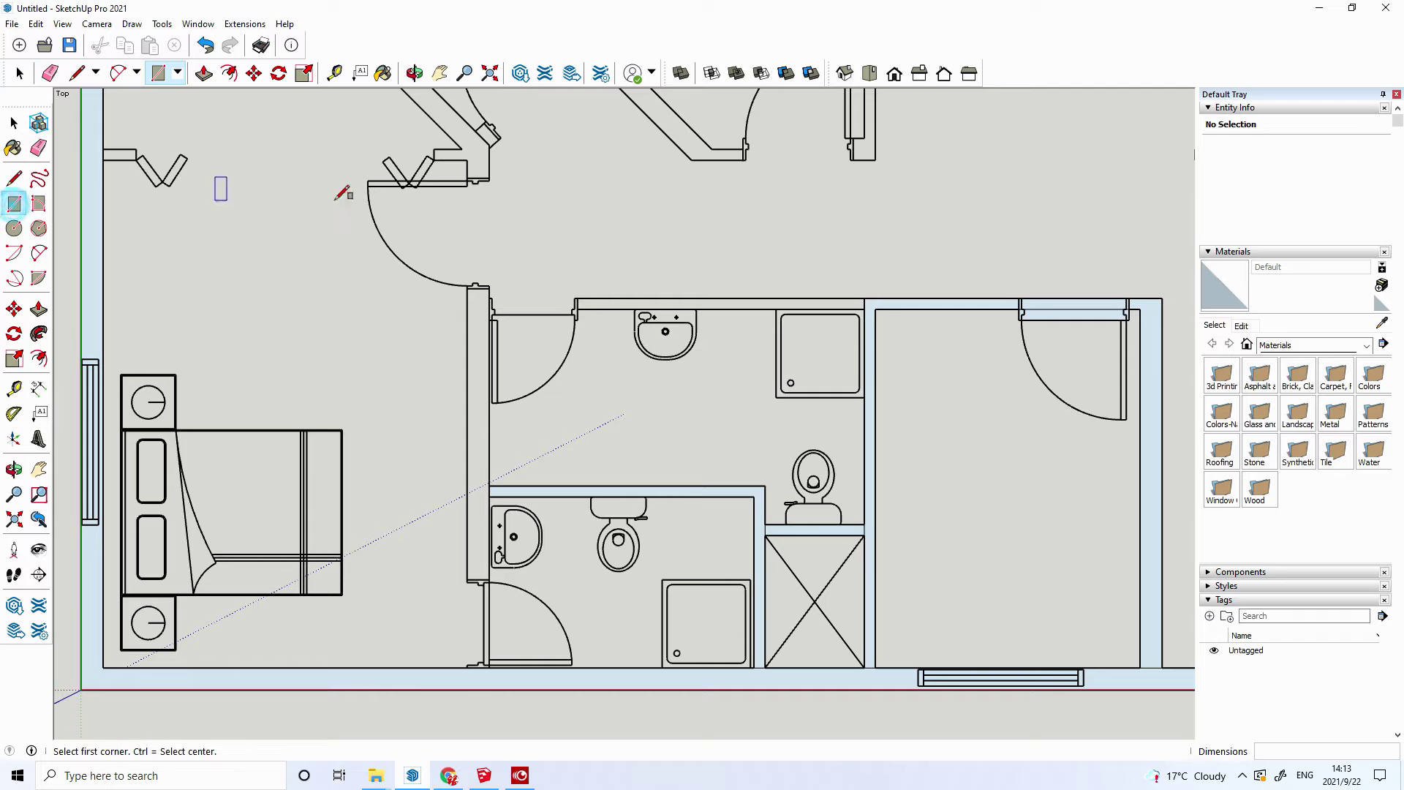
pyautogui.click(467, 159)
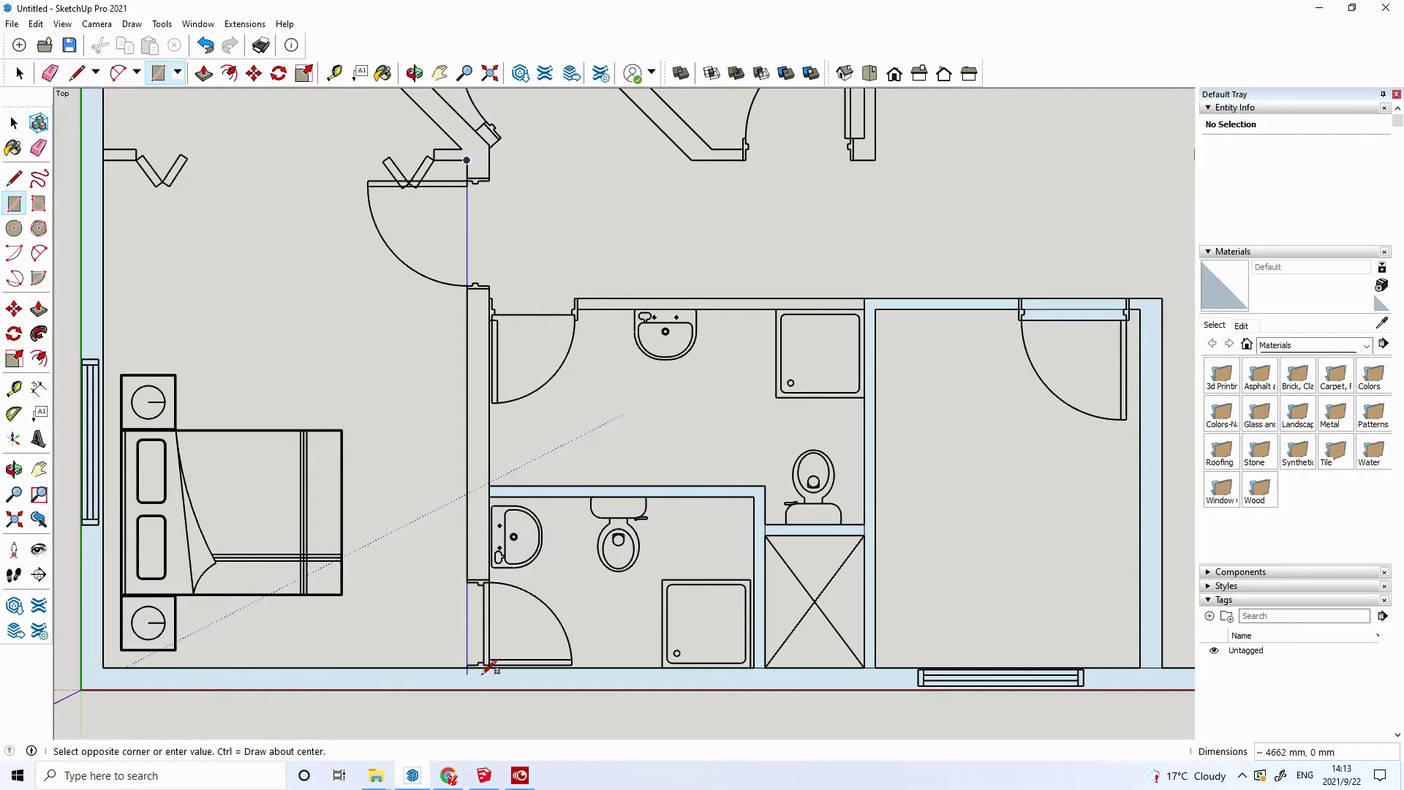
pyautogui.click(489, 667)
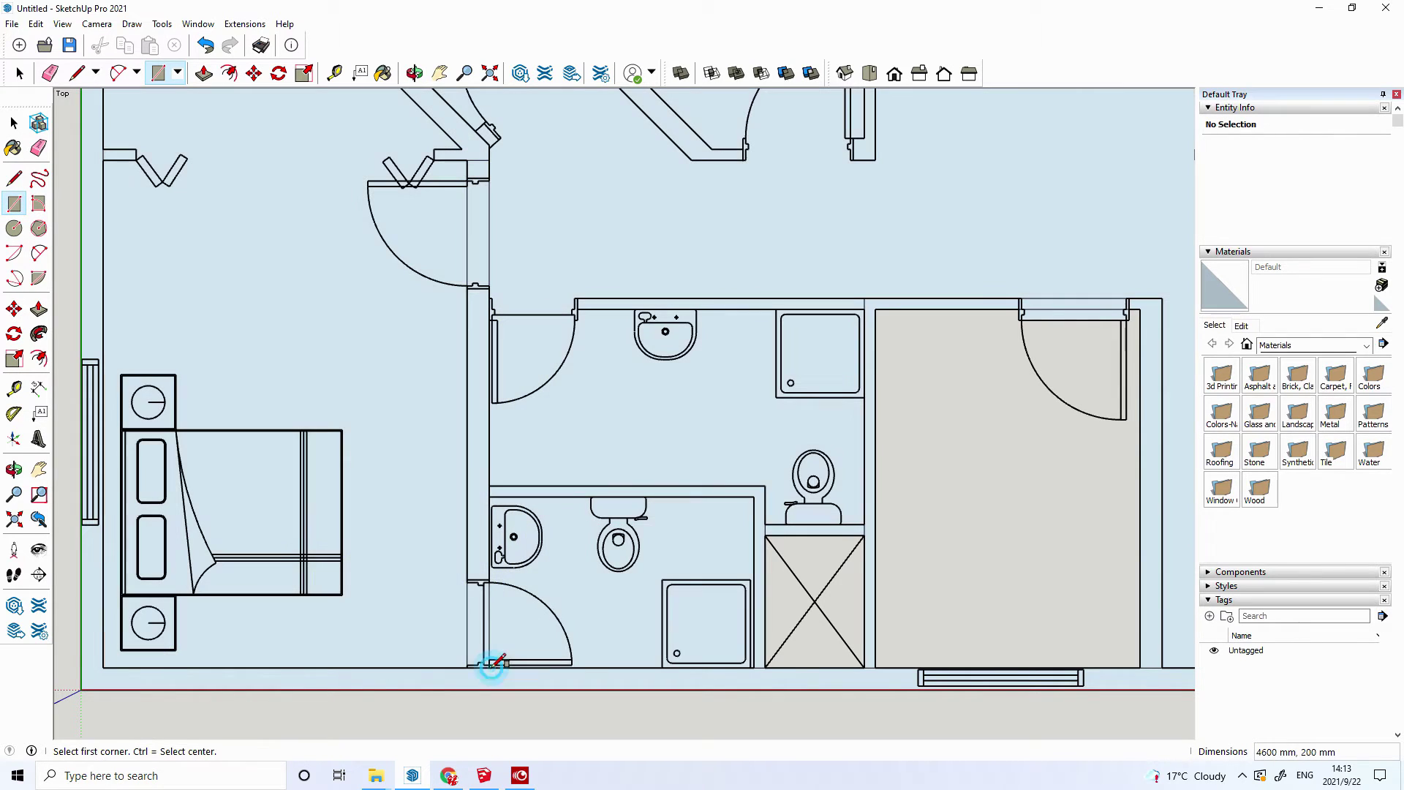
pyautogui.rightClick(410, 459)
pyautogui.click(439, 483)
pyautogui.rightClick(563, 560)
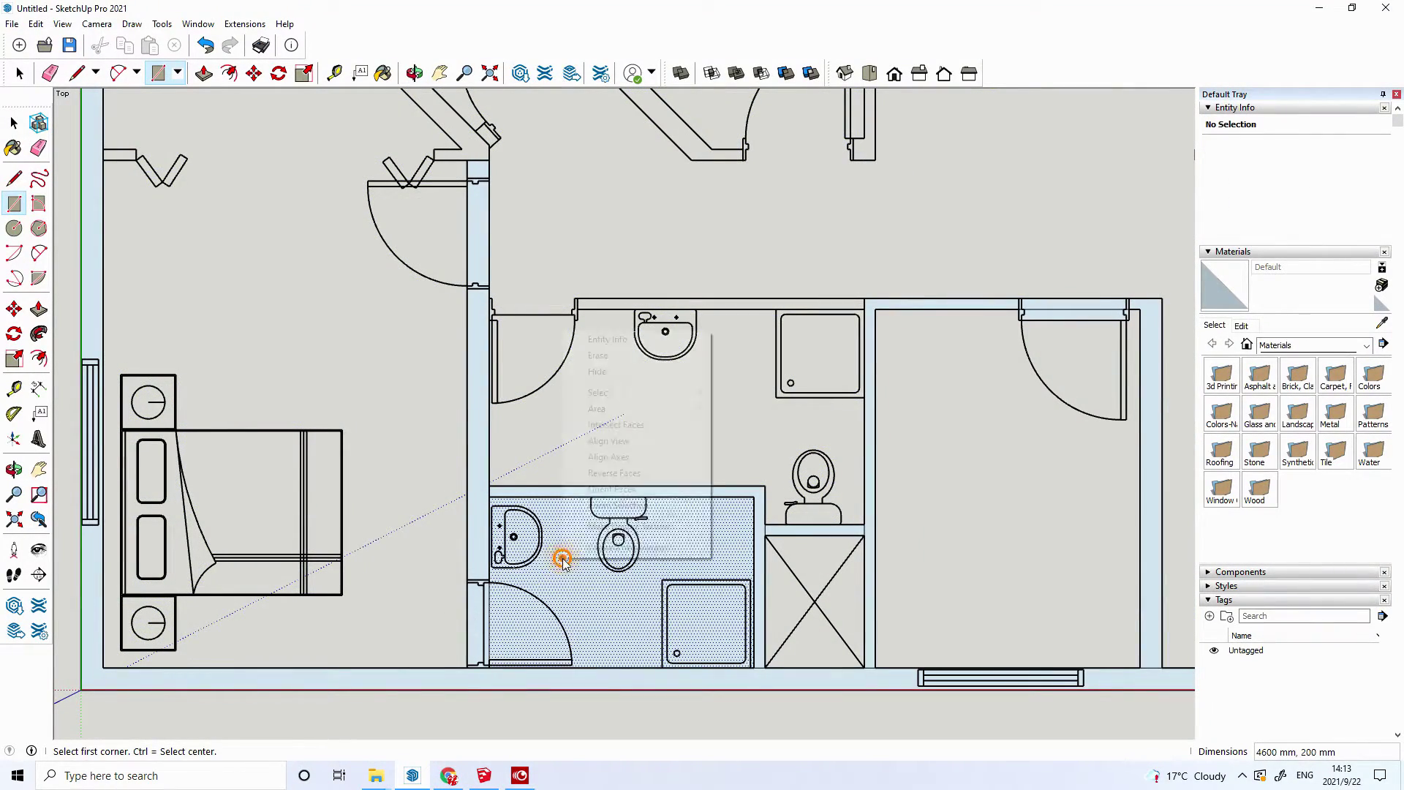
pyautogui.click(629, 355)
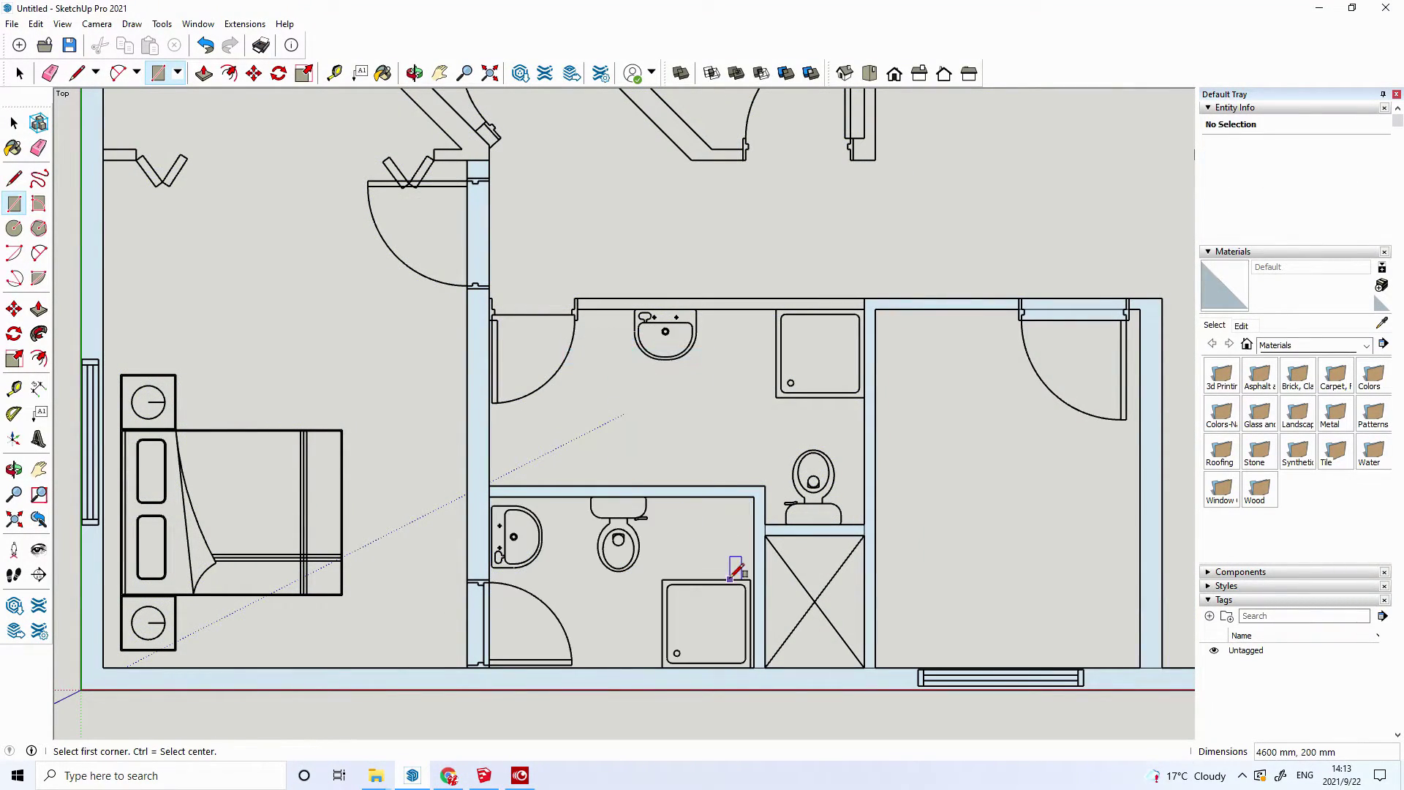
# - Close the left wall opening with a 300 mm strip and erase the resulting floor face
pyautogui.scroll(-2, 730, 578)
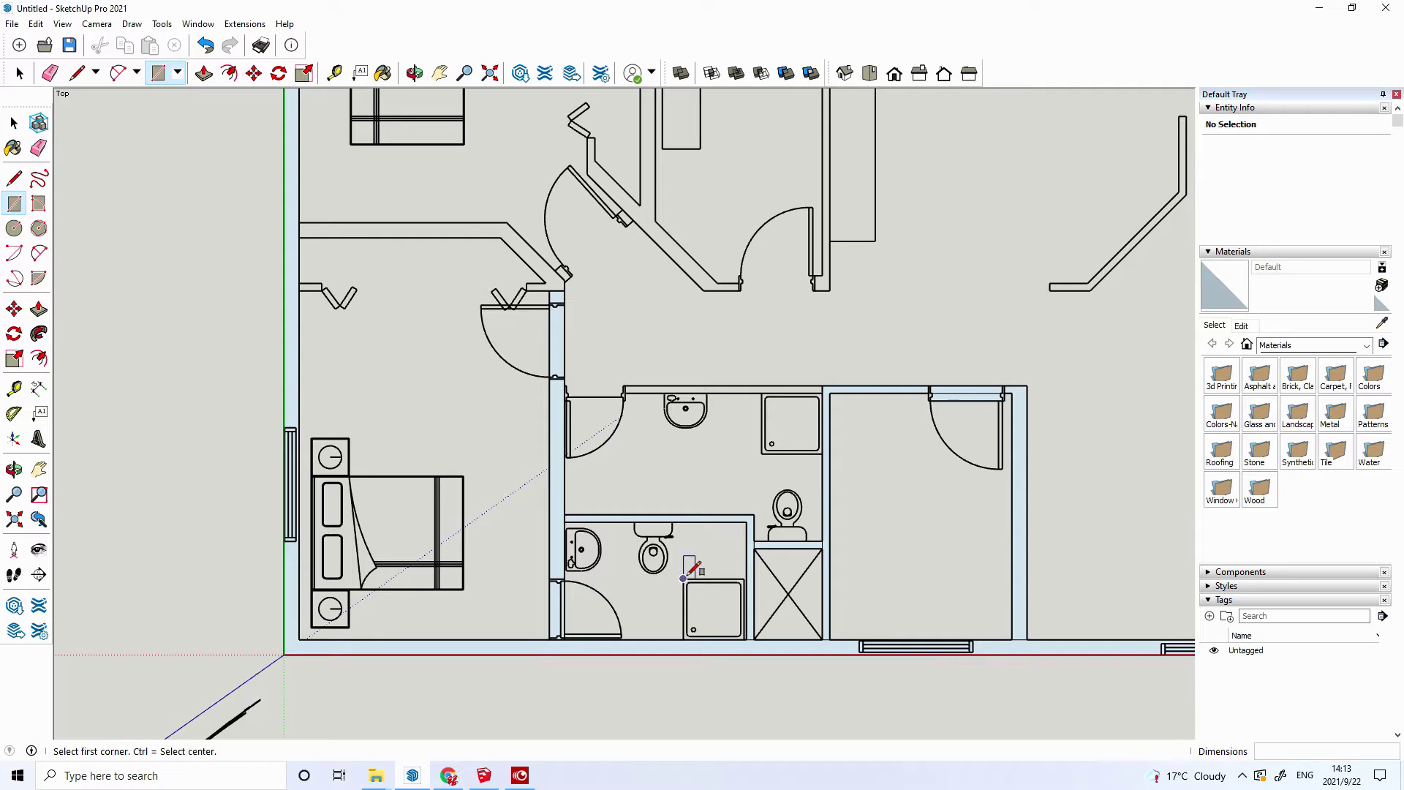
pyautogui.scroll(1, 271, 260)
pyautogui.scroll(1, 278, 263)
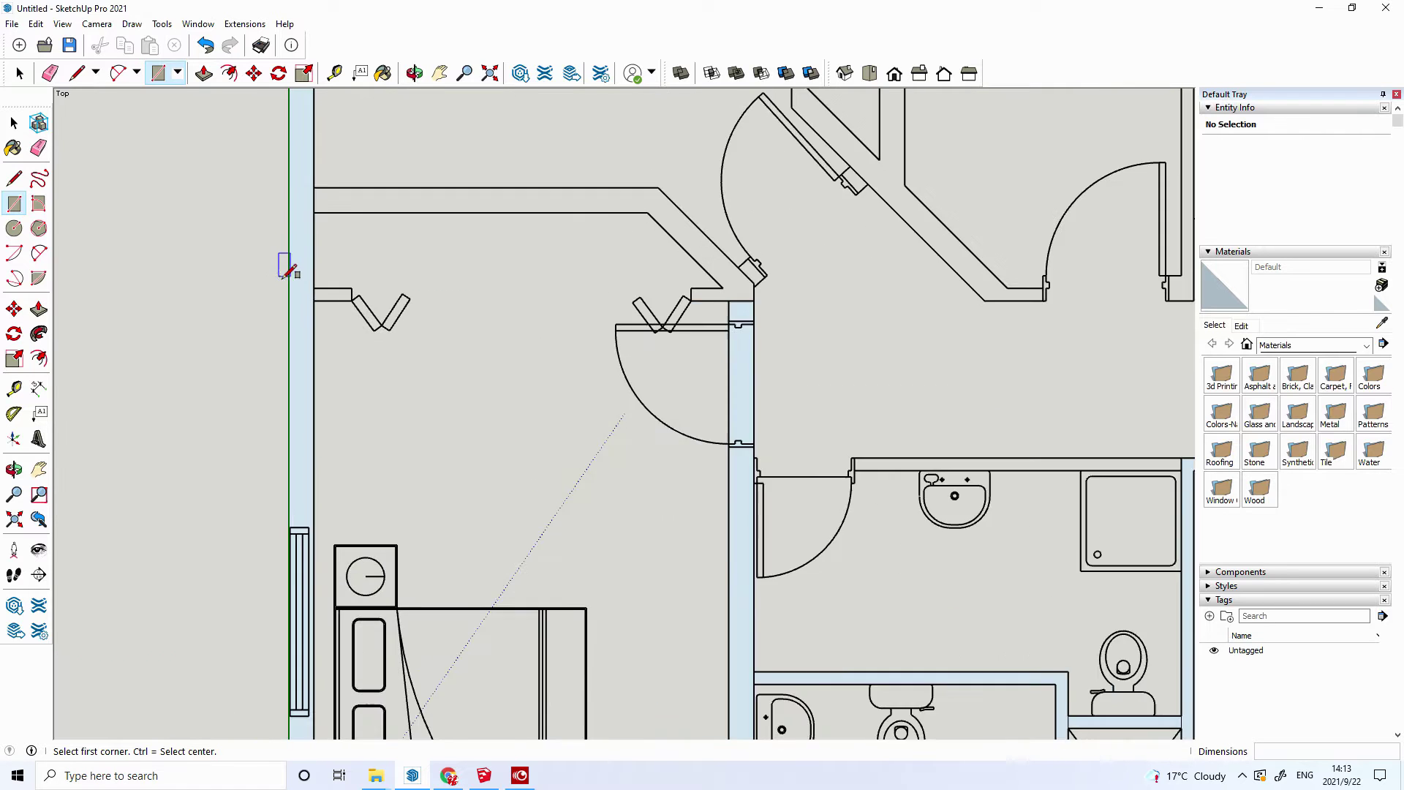
pyautogui.scroll(1, 285, 269)
pyautogui.scroll(1, 296, 278)
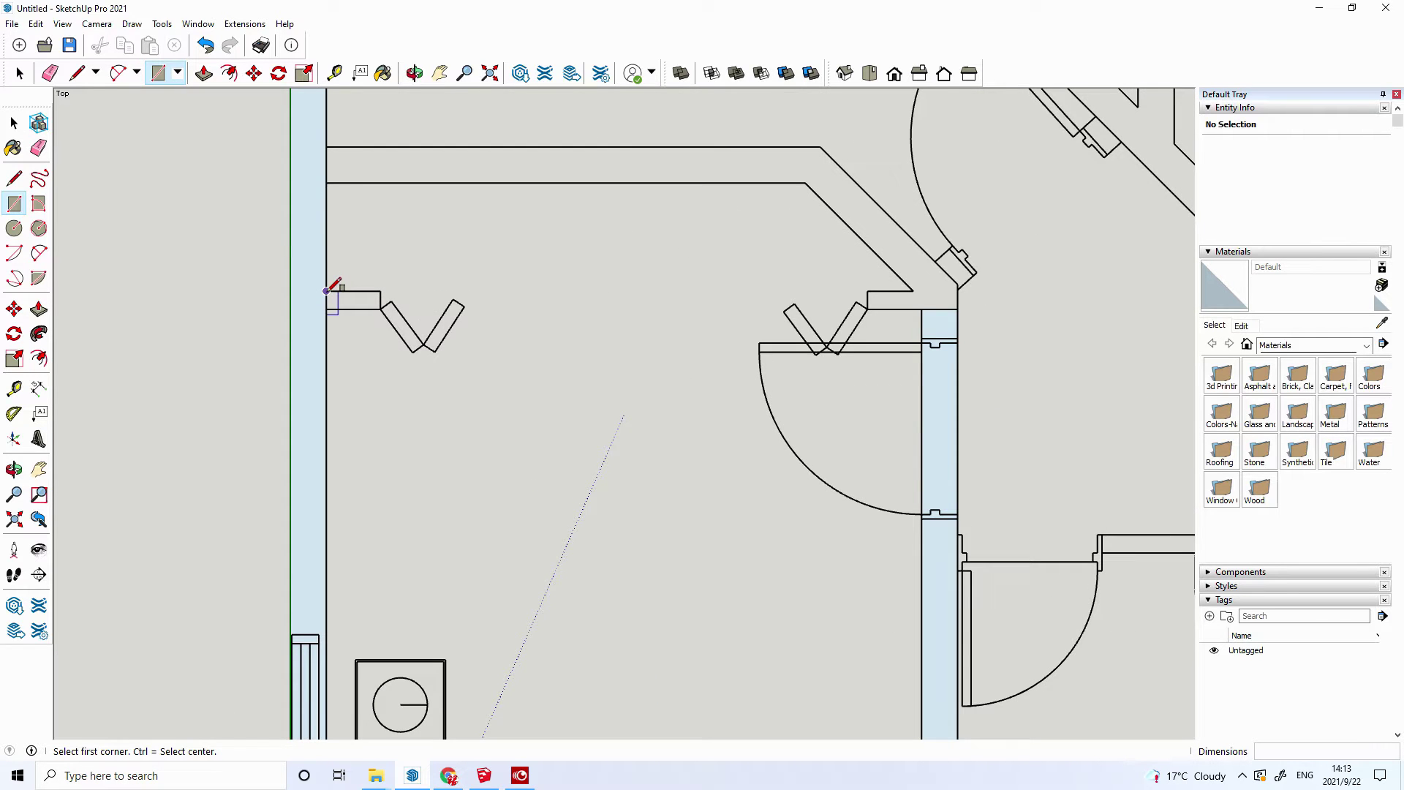
pyautogui.click(327, 291)
pyautogui.click(381, 308)
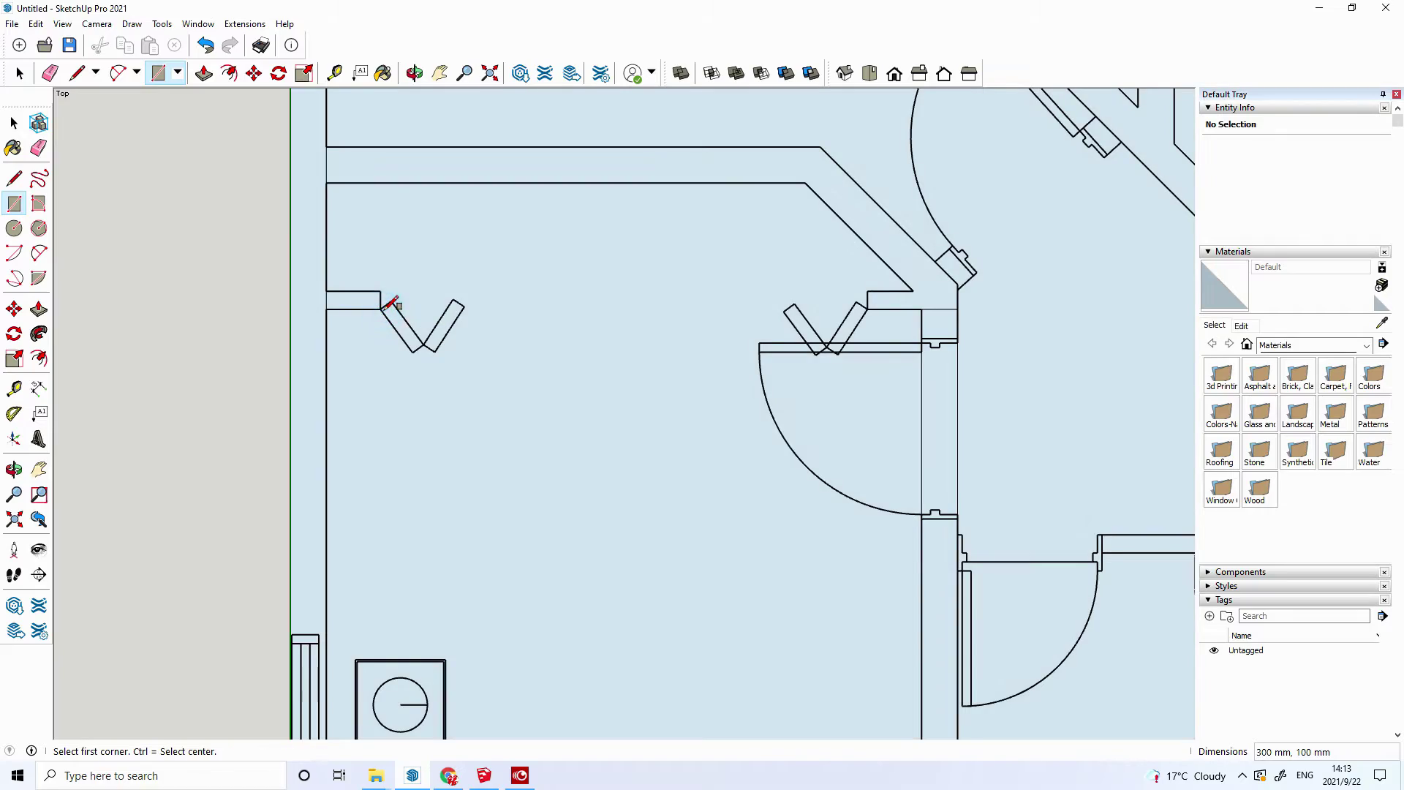
pyautogui.rightClick(517, 269)
pyautogui.click(560, 292)
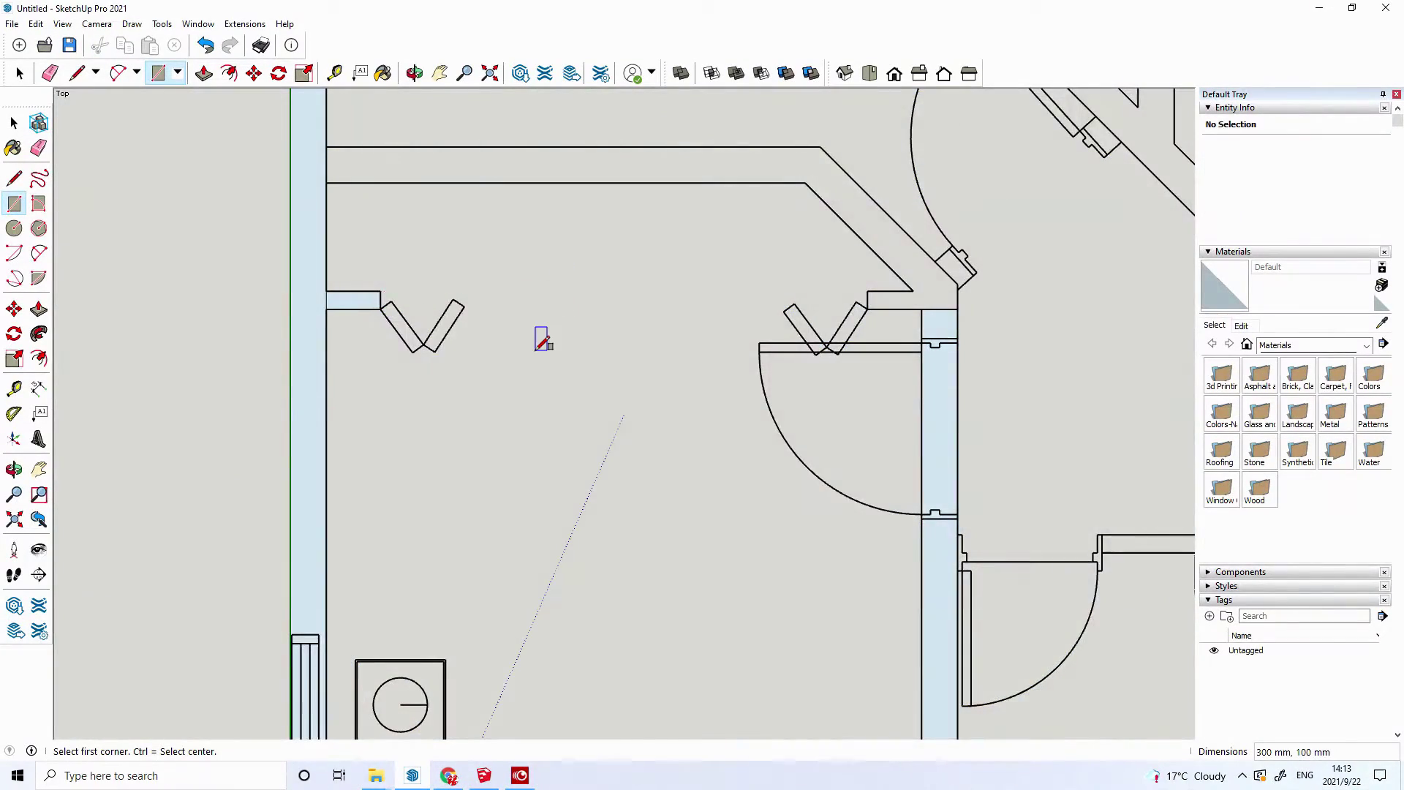
# - Close the remaining gap with a 500 mm by 100 mm strip and begin removing the large floor face
pyautogui.scroll(-1, 542, 341)
pyautogui.scroll(1, 862, 306)
pyautogui.scroll(1, 857, 306)
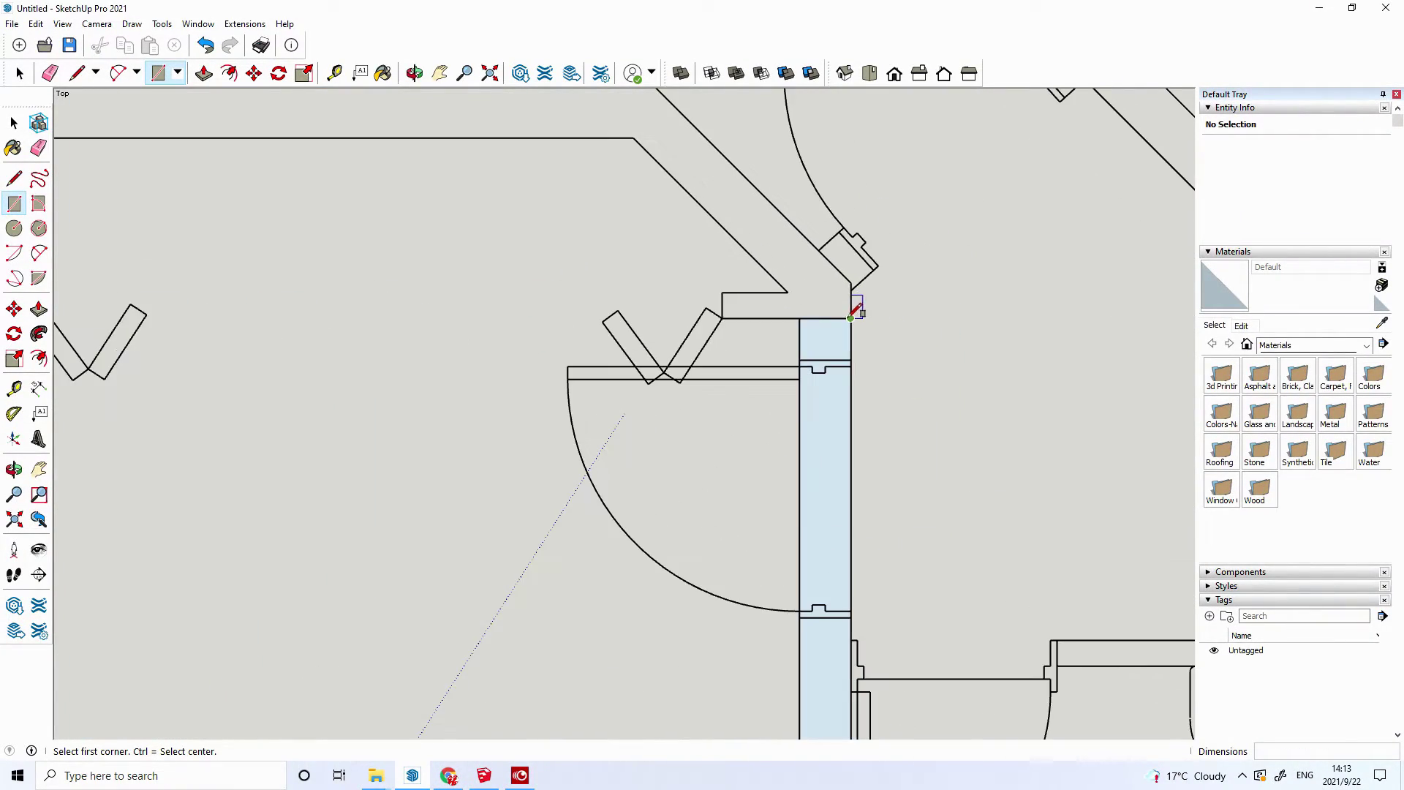
pyautogui.scroll(1, 859, 309)
pyautogui.click(677, 283)
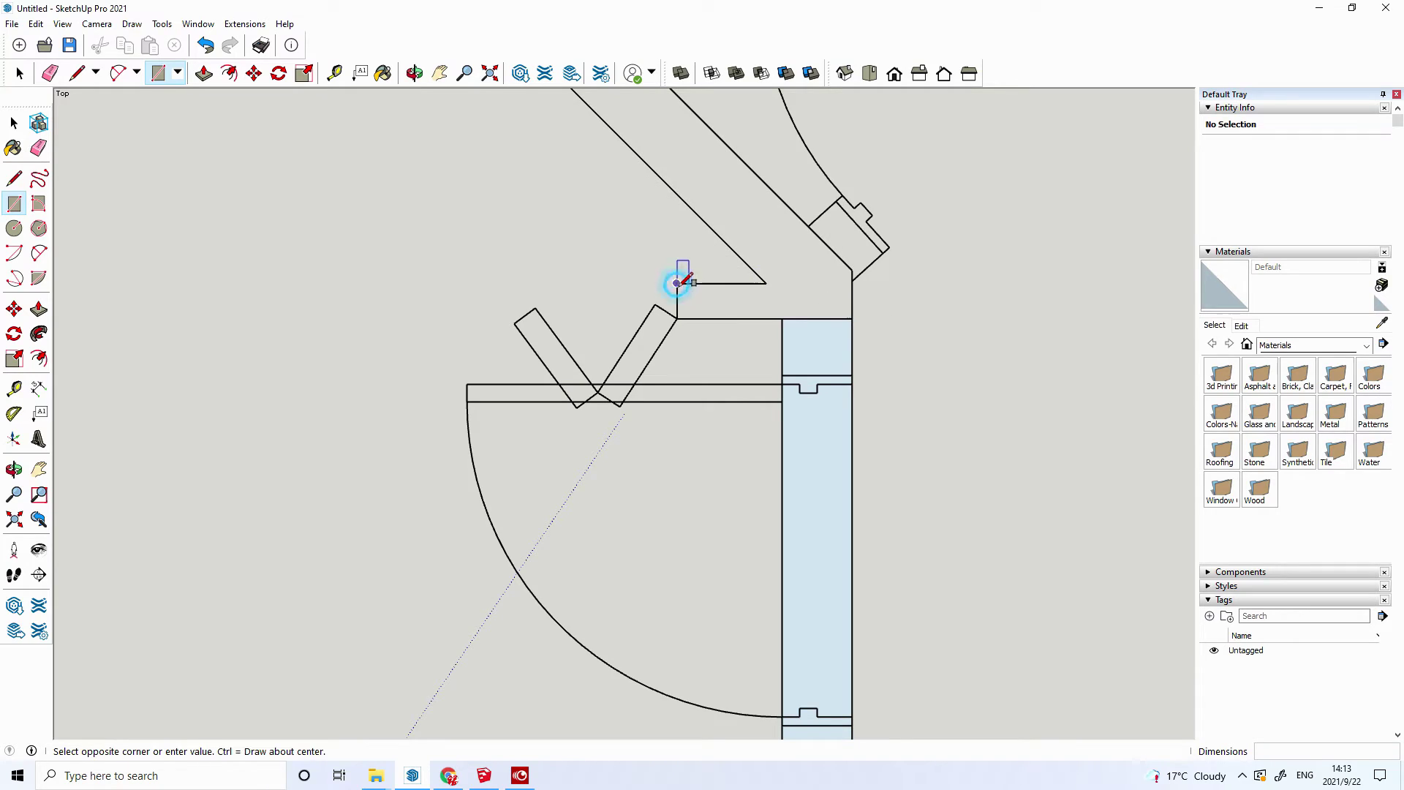
pyautogui.click(852, 319)
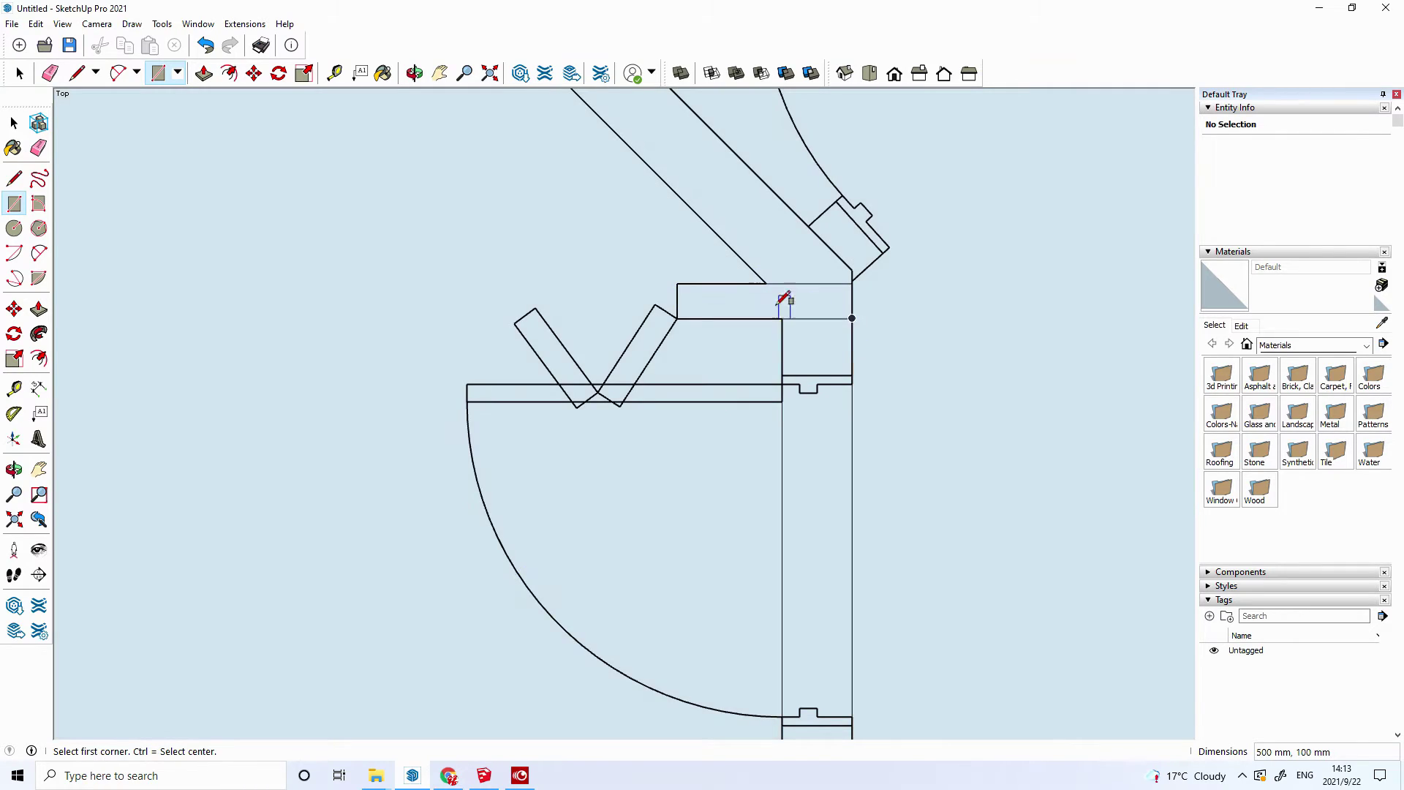
pyautogui.rightClick(595, 243)
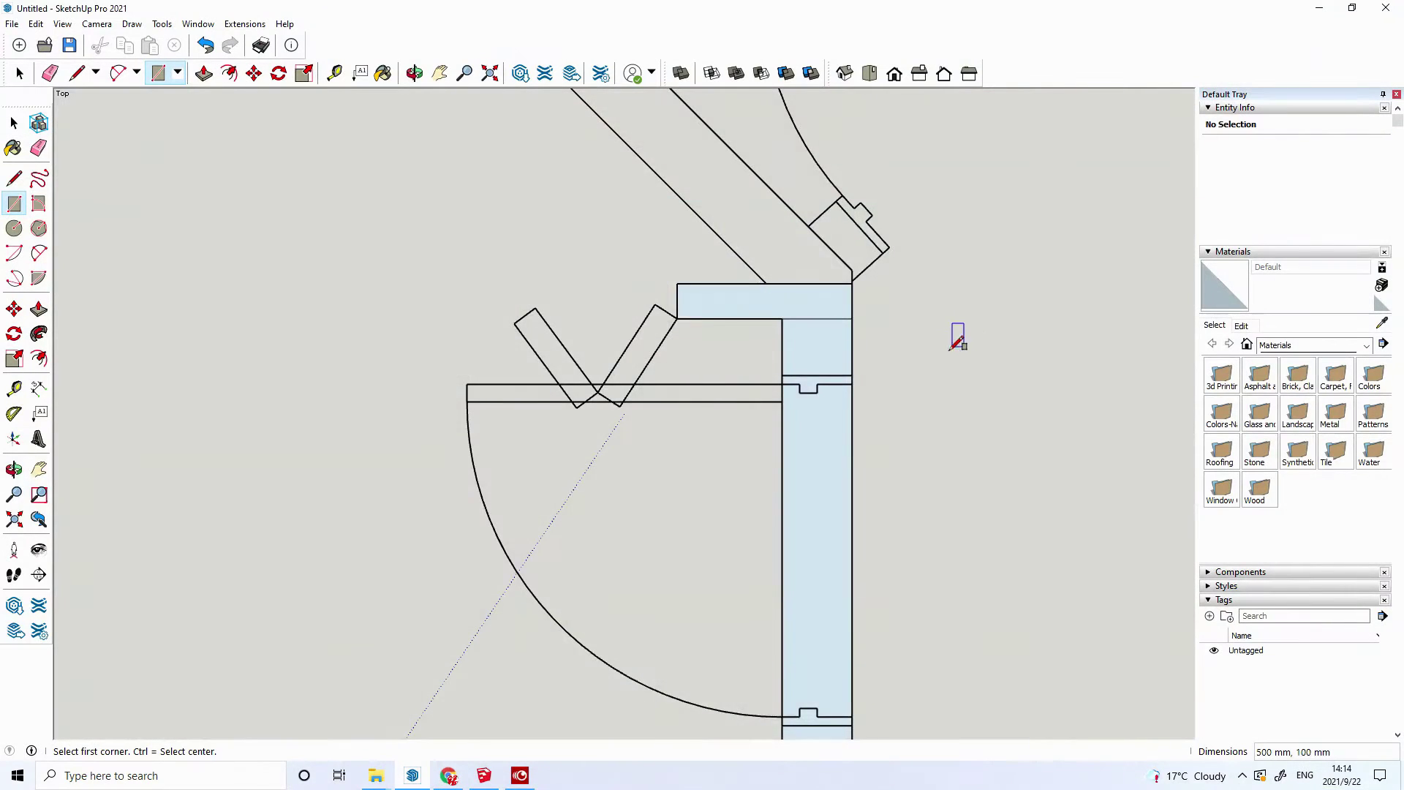
pyautogui.scroll(-2, 955, 336)
pyautogui.scroll(-1, 955, 338)
pyautogui.scroll(-1, 956, 342)
# - Close the top wall gap with a 300 mm rectangle strip and erase the resulting room face
pyautogui.scroll(-1, 956, 344)
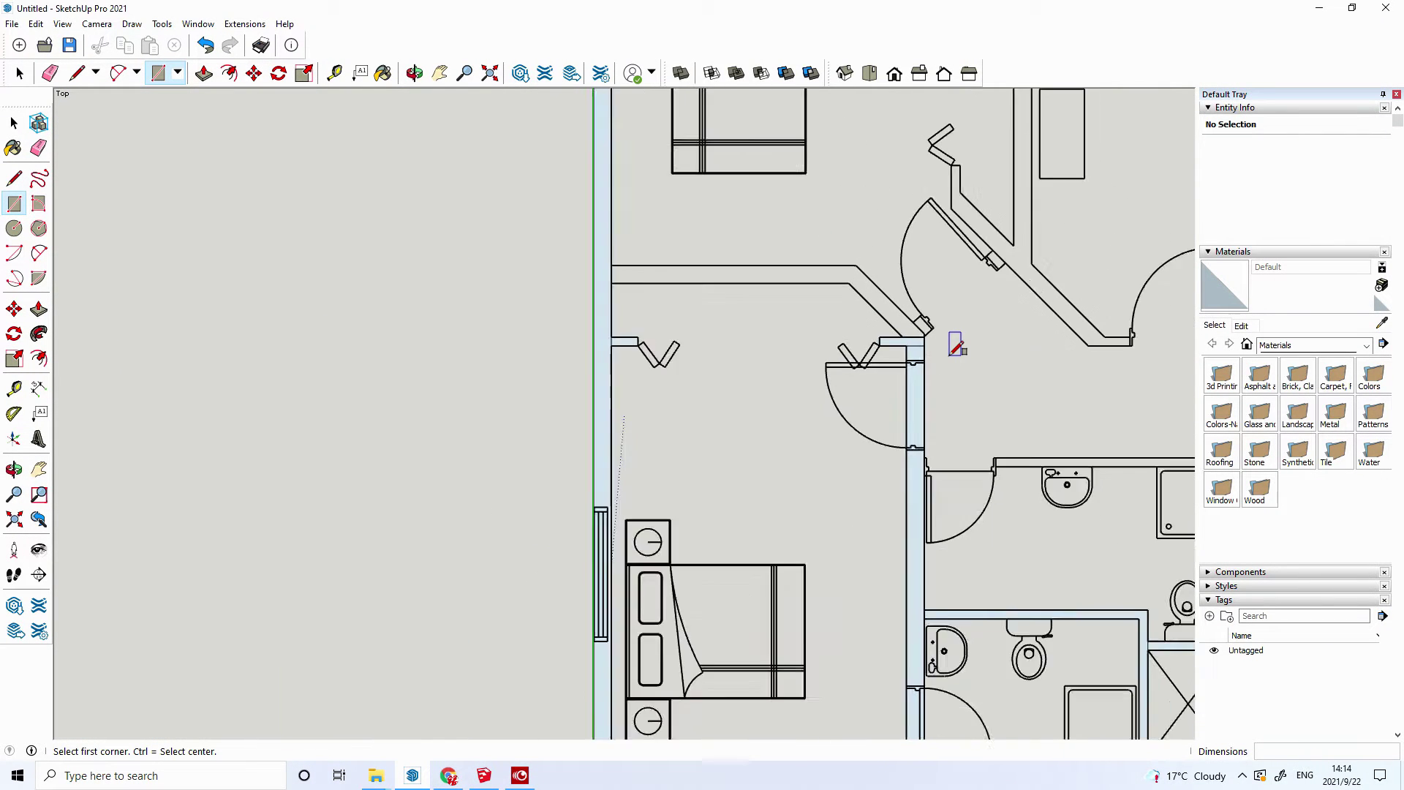
pyautogui.scroll(-1, 956, 344)
pyautogui.scroll(-1, 955, 344)
pyautogui.scroll(1, 1163, 220)
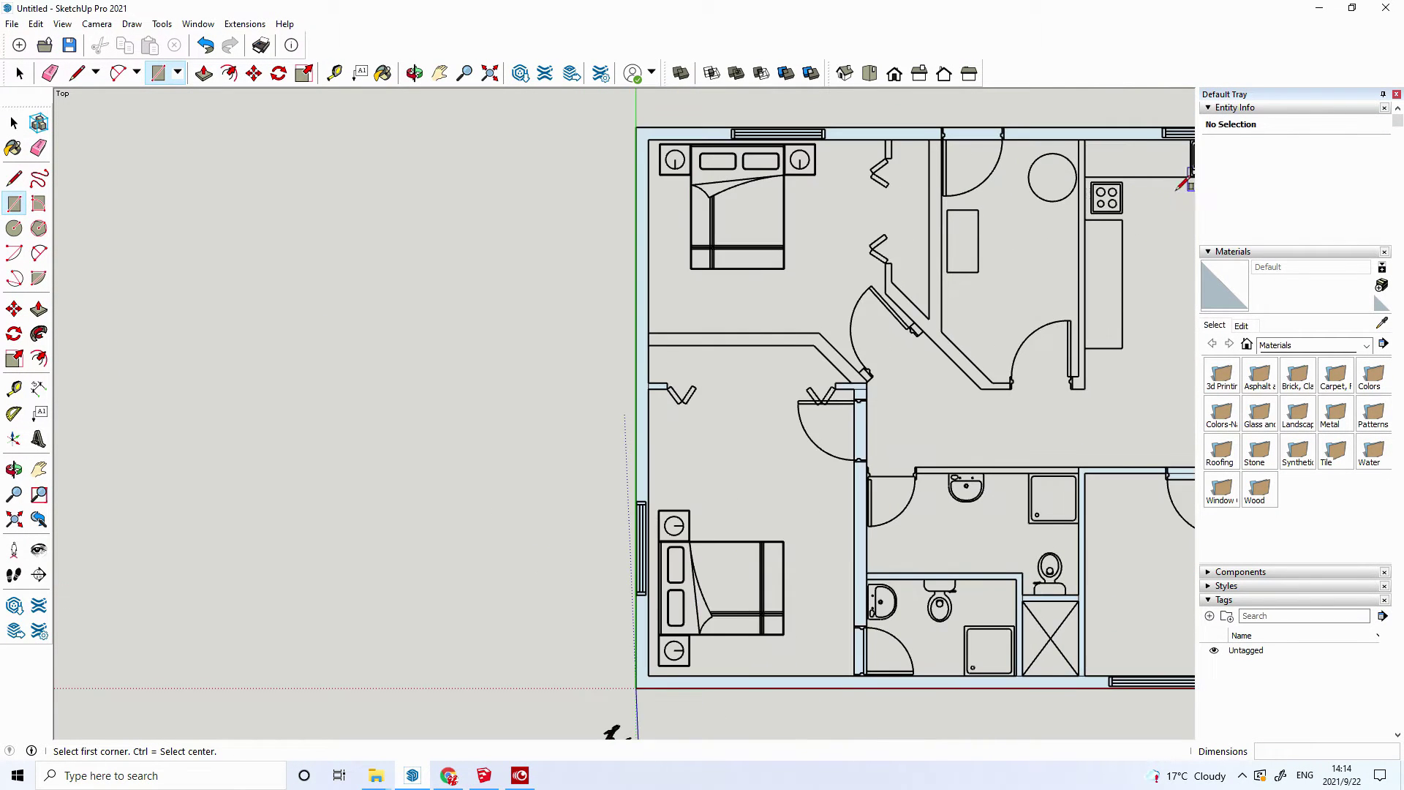
pyautogui.scroll(1, 1144, 175)
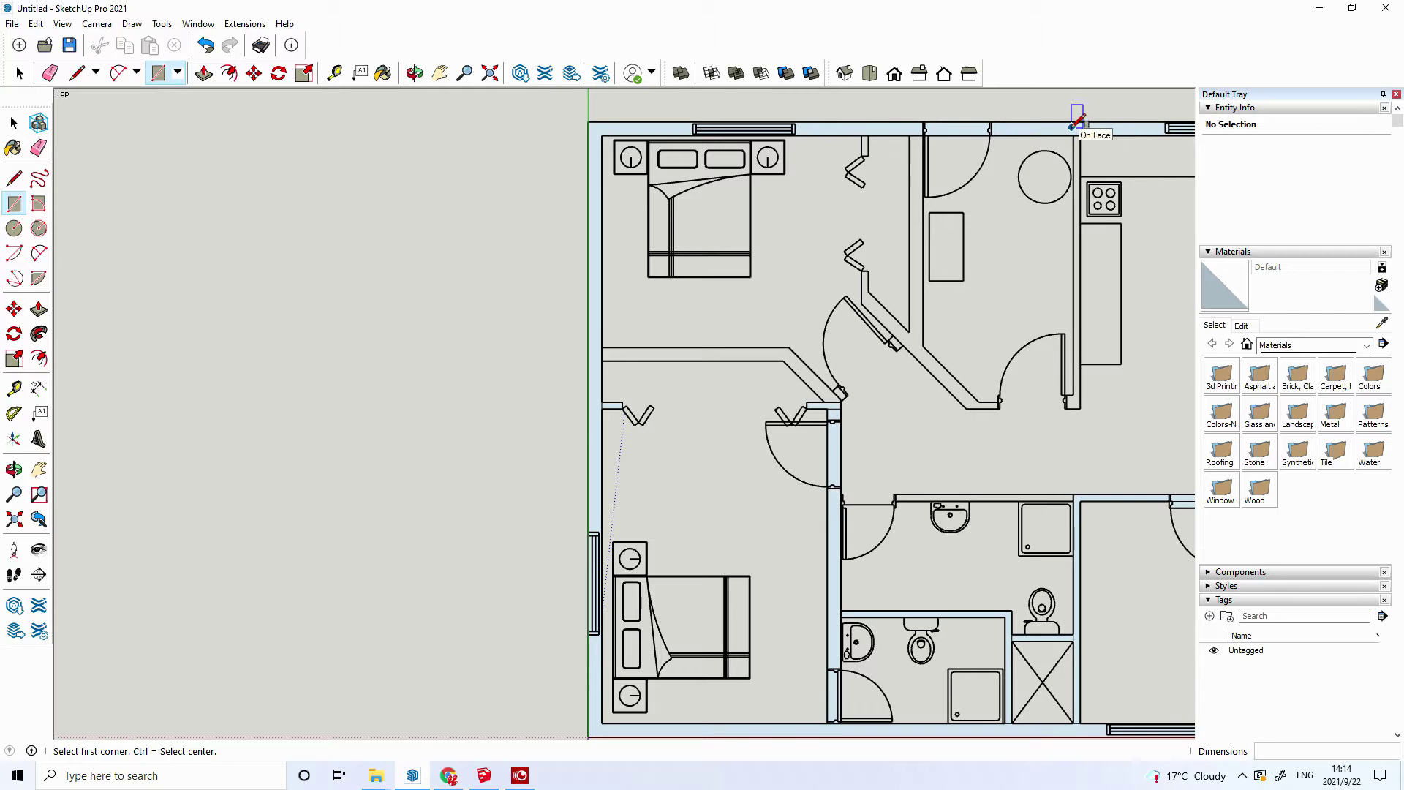
pyautogui.scroll(1, 878, 113)
pyautogui.scroll(1, 885, 113)
pyautogui.scroll(1, 884, 117)
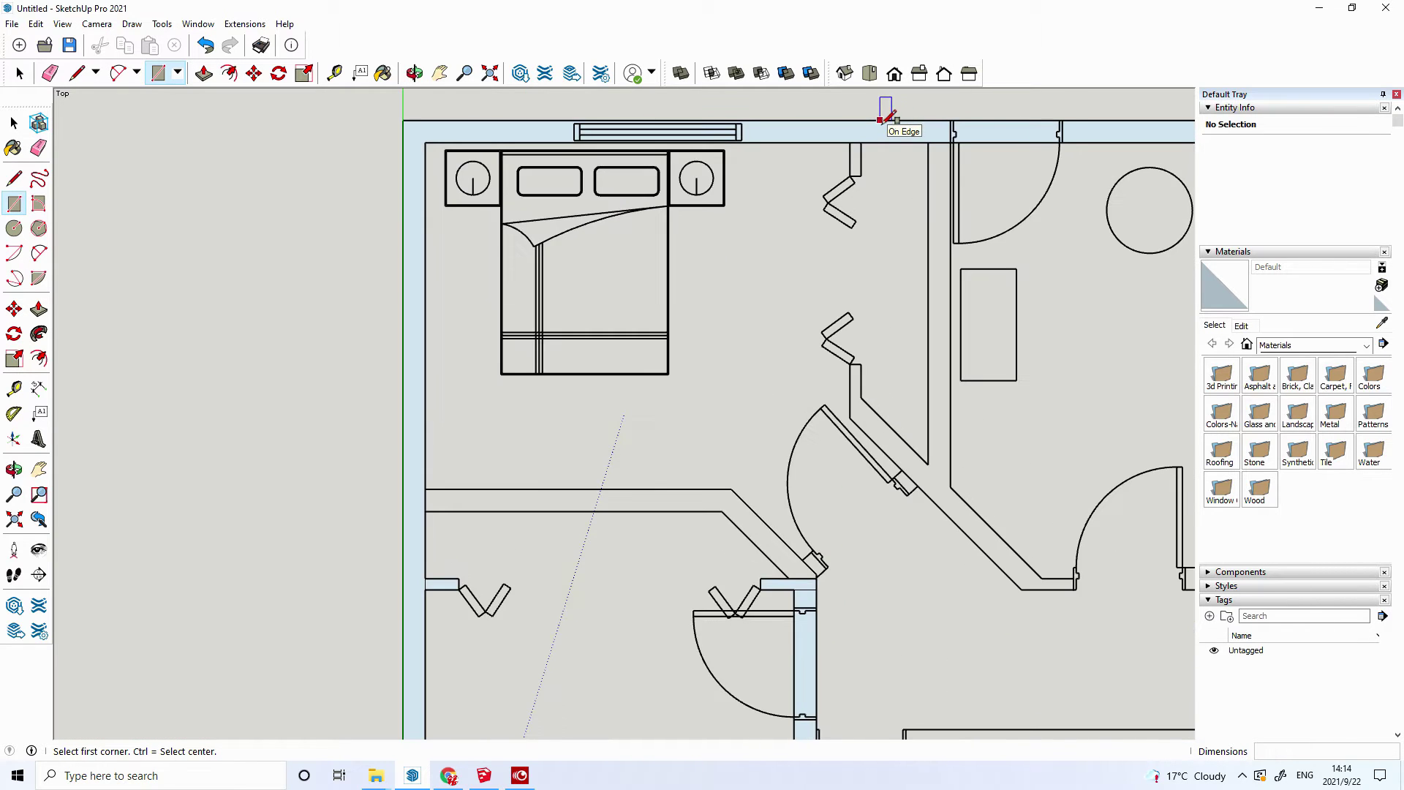
pyautogui.scroll(1, 885, 121)
pyautogui.scroll(1, 899, 128)
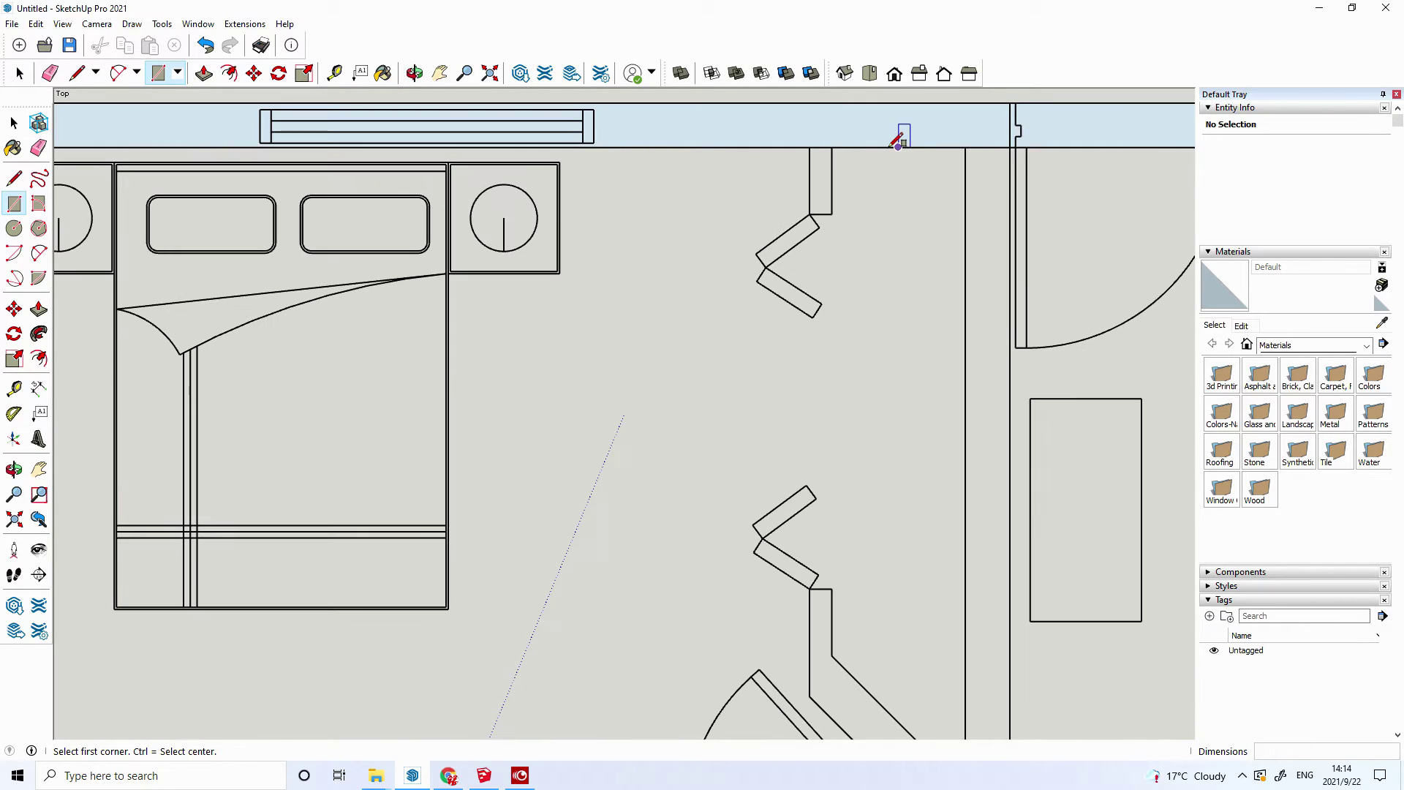
pyautogui.click(810, 147)
pyautogui.click(831, 215)
pyautogui.rightClick(860, 227)
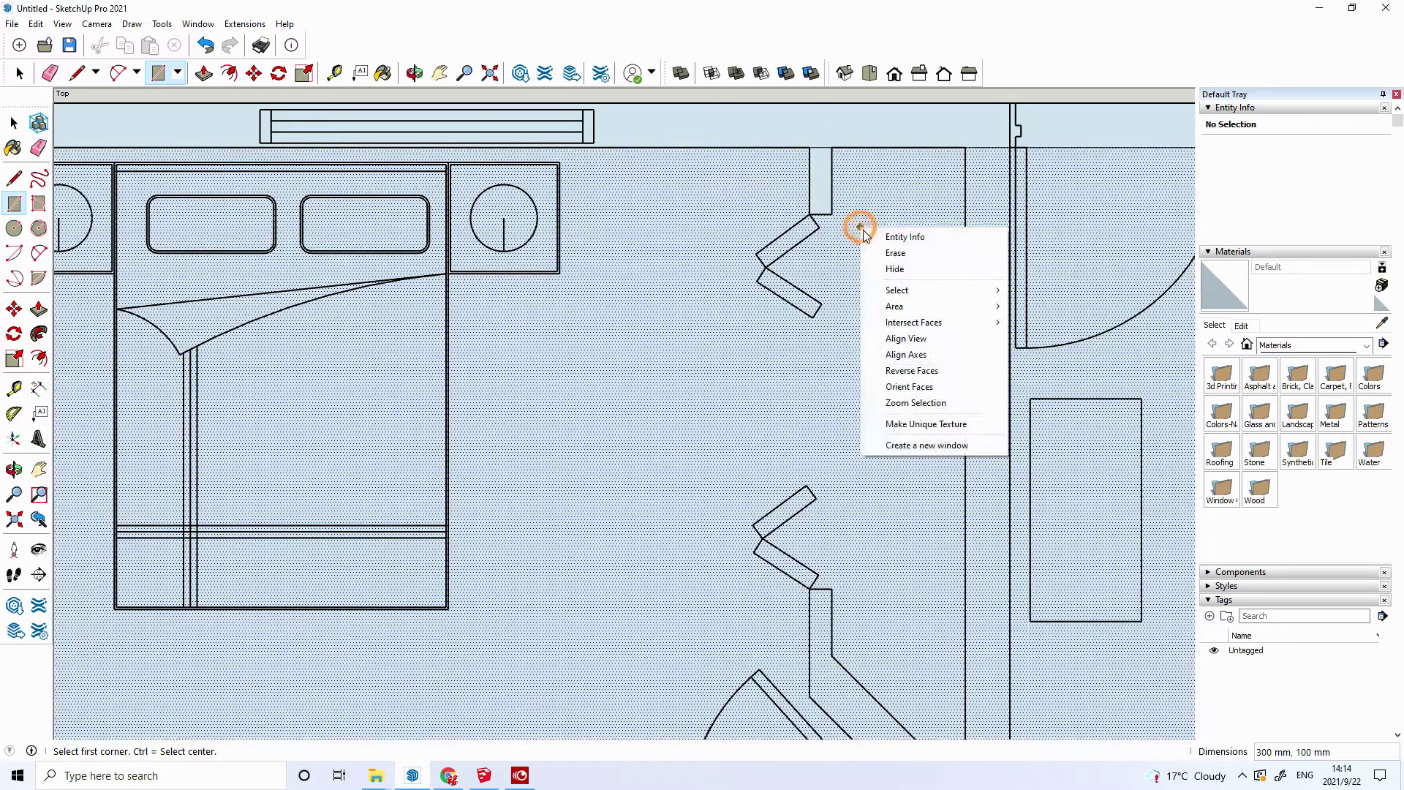
pyautogui.click(895, 253)
# - Draw a rectangle over the wall beside the door opening
pyautogui.scroll(-2, 517, 243)
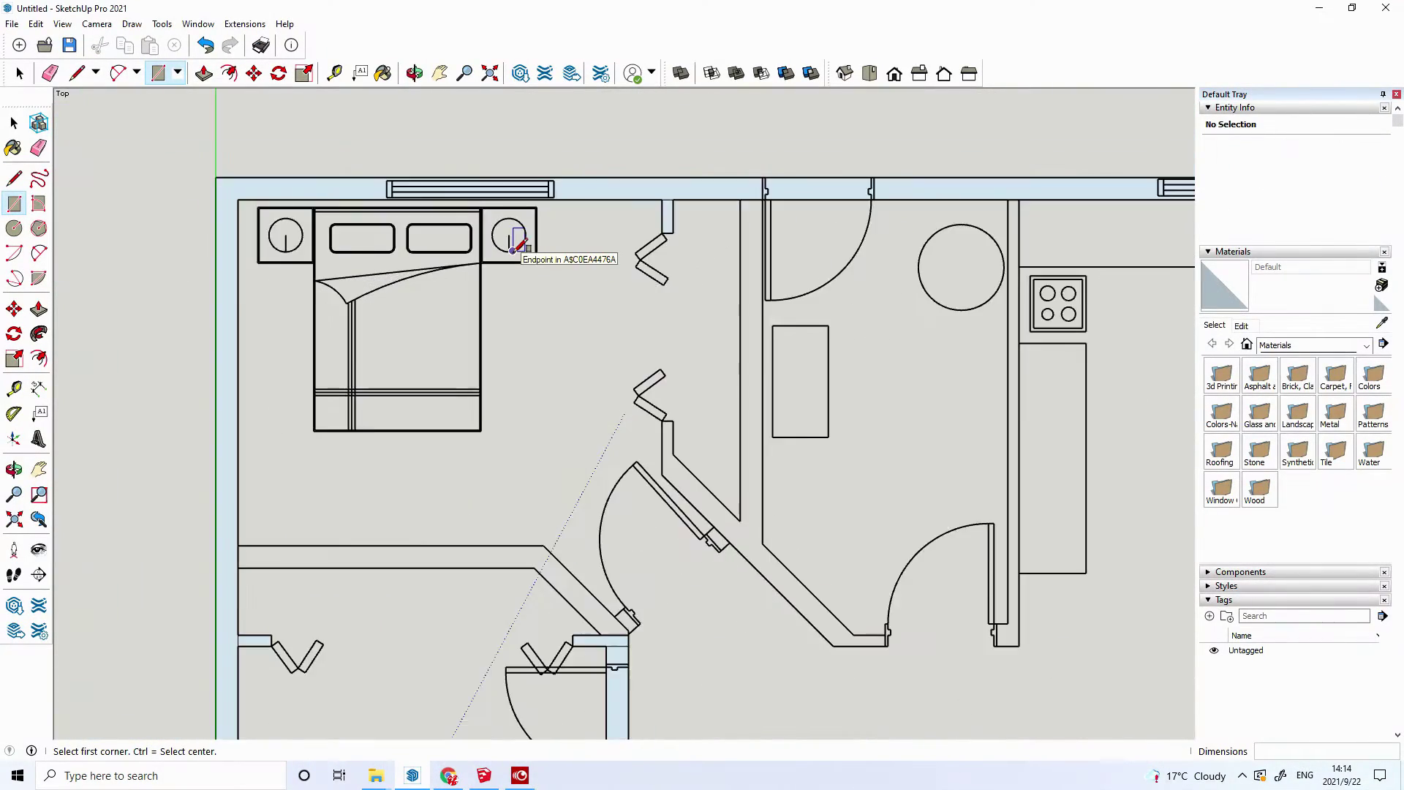
pyautogui.scroll(-2, 516, 242)
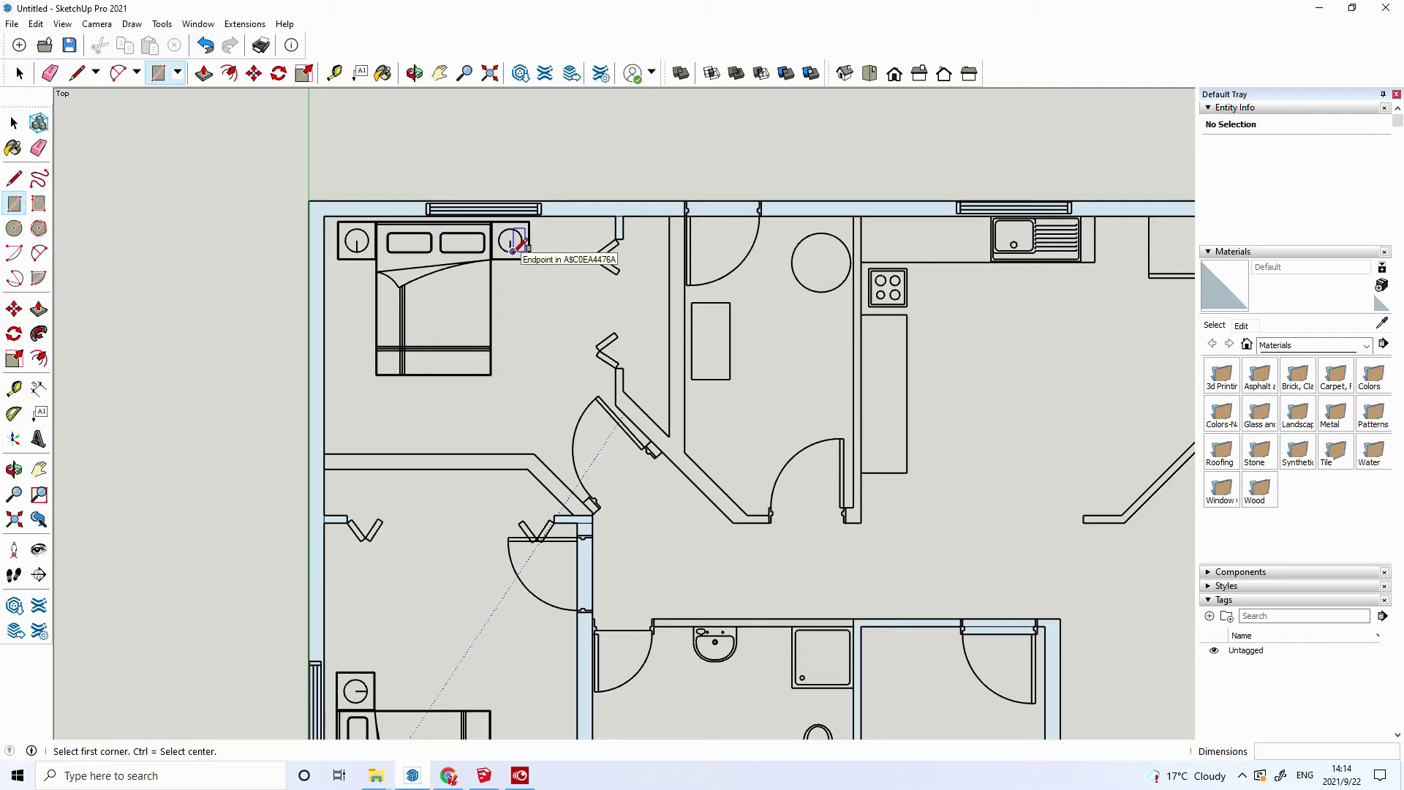
pyautogui.scroll(2, 874, 528)
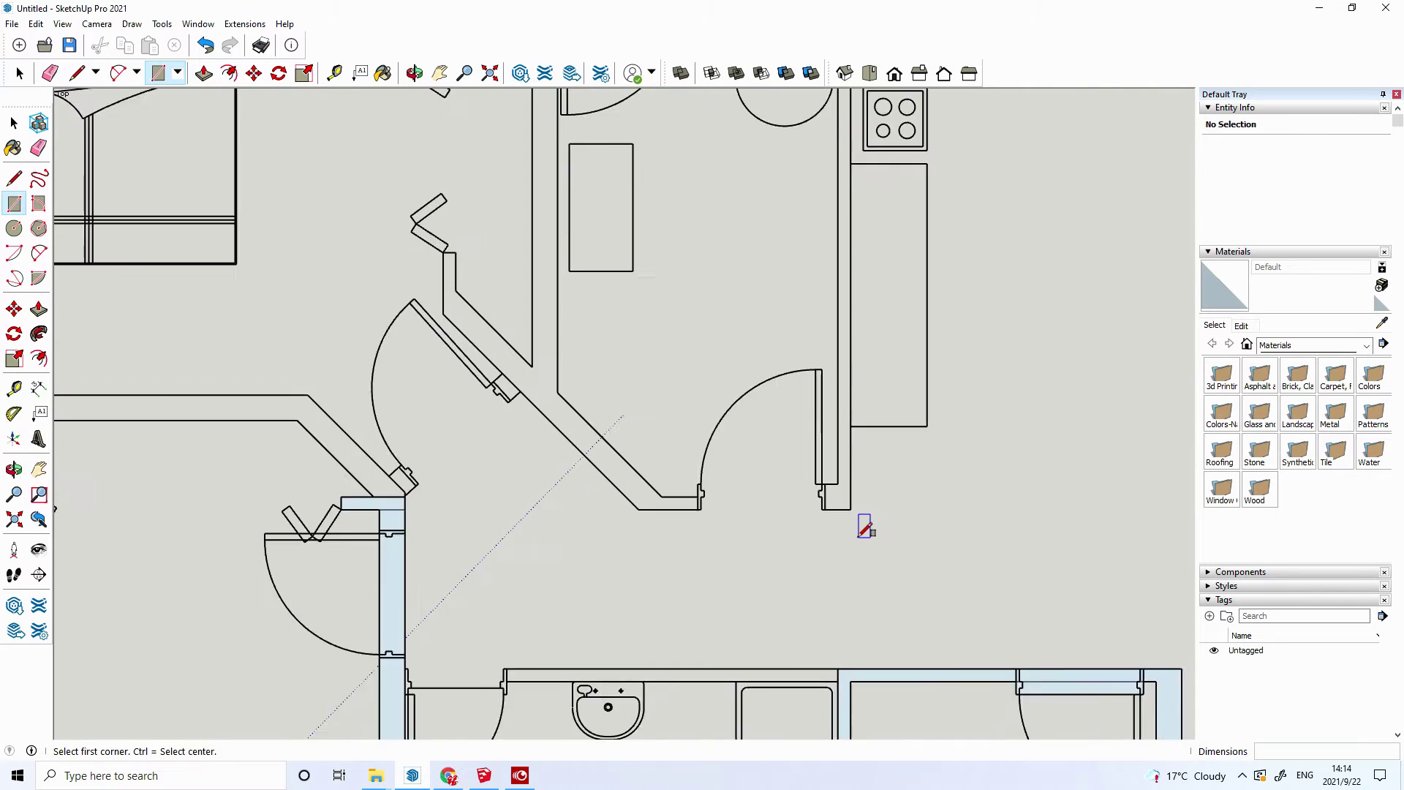
pyautogui.scroll(2, 862, 523)
pyautogui.scroll(1, 861, 521)
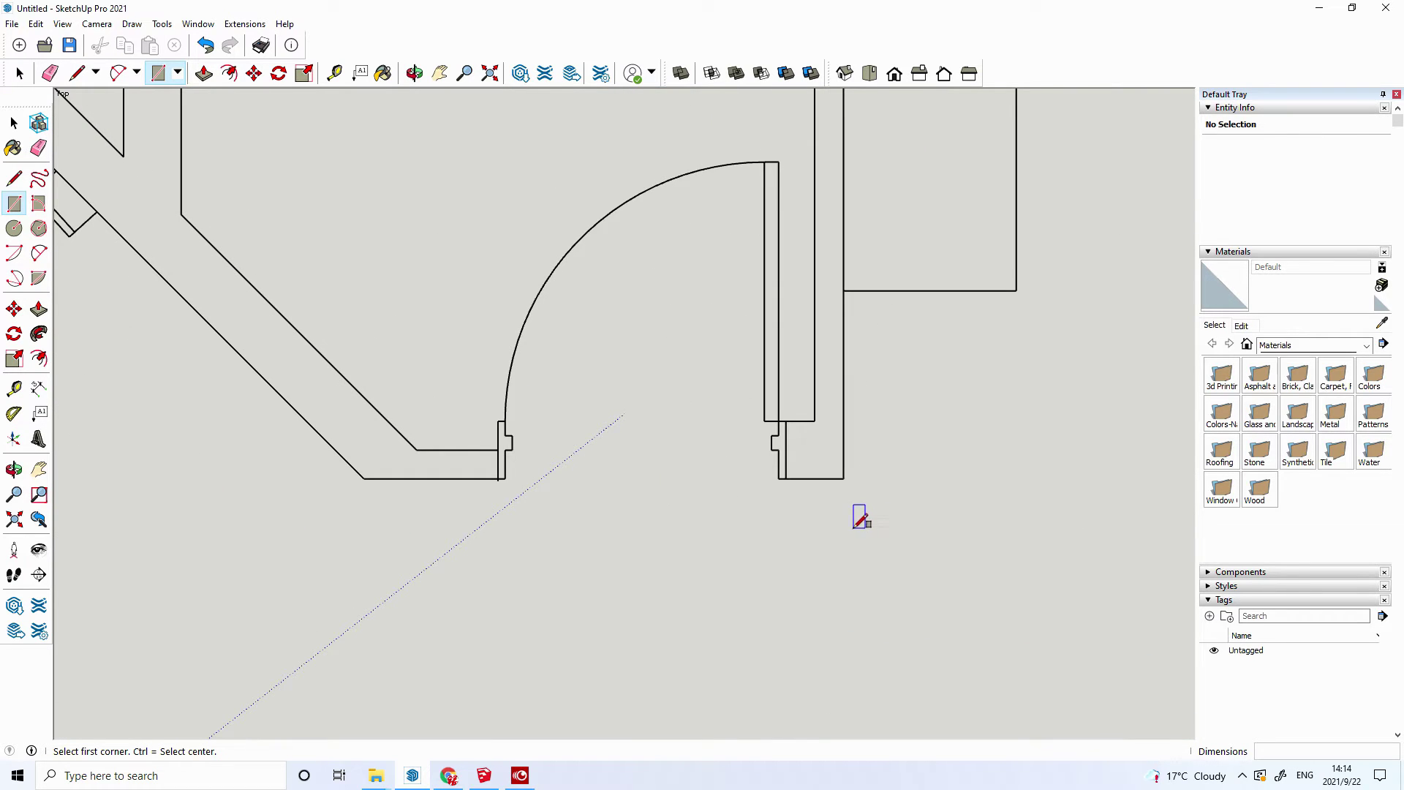
pyautogui.click(497, 421)
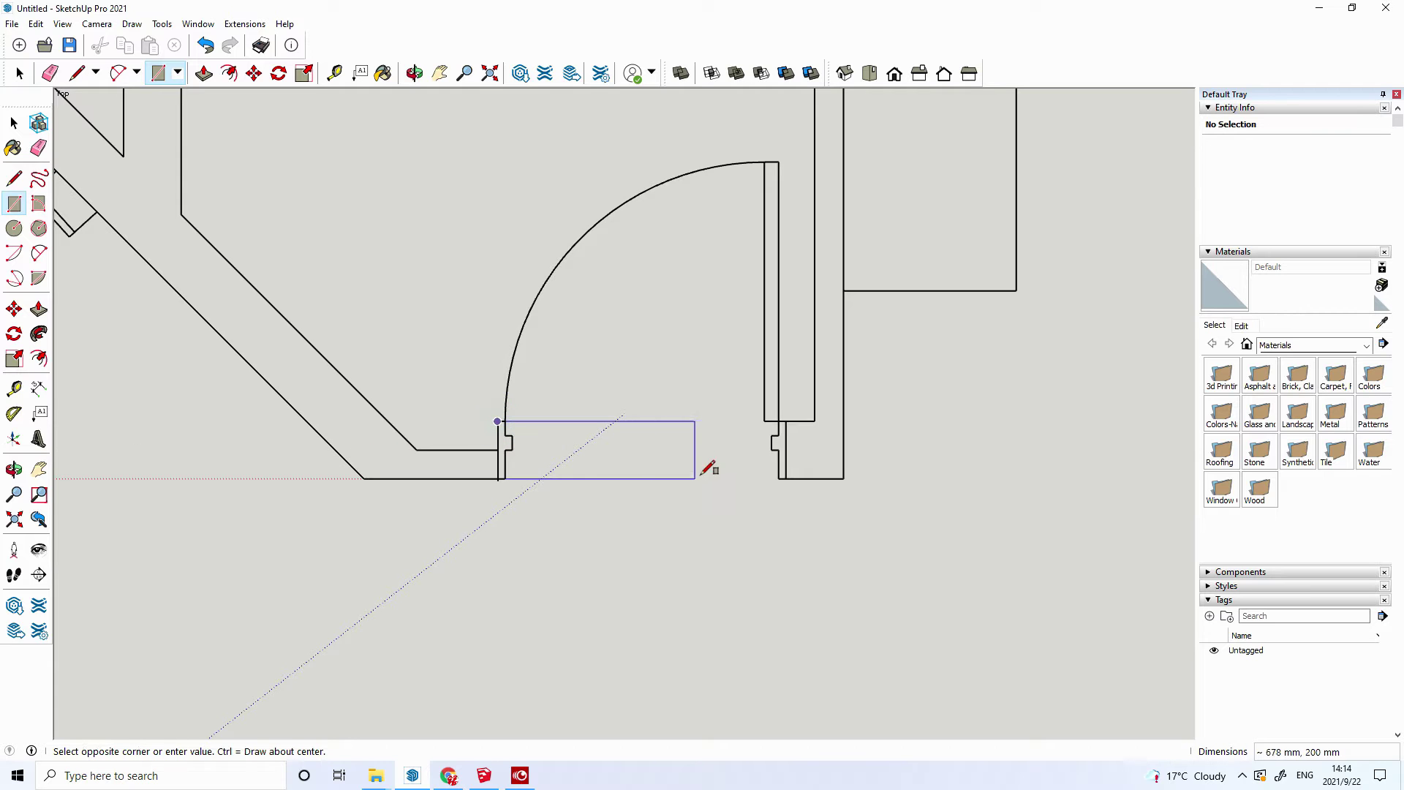
pyautogui.click(843, 479)
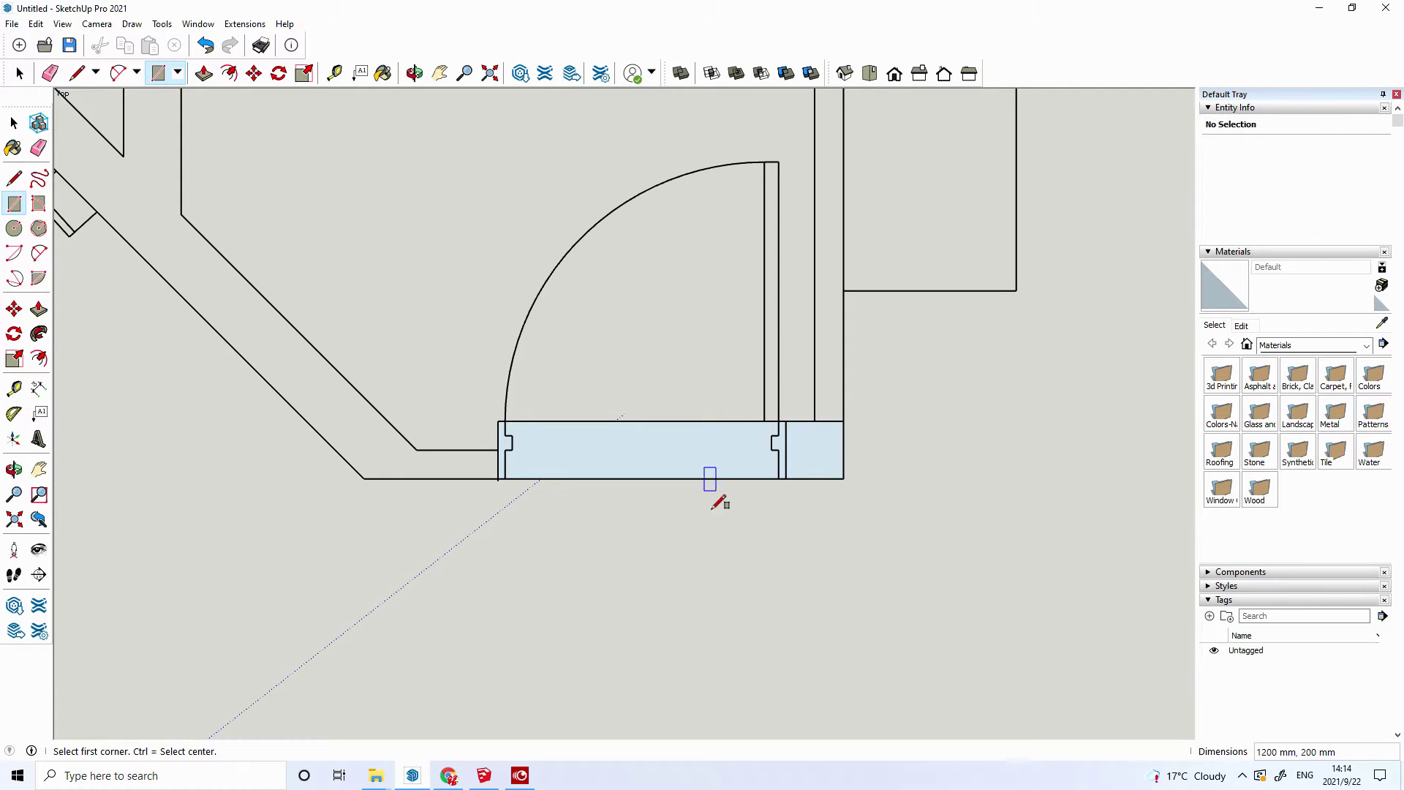
# - Fill the wall gap from the top corner with a rectangle and erase the unwanted floor face
pyautogui.scroll(-1, 732, 541)
pyautogui.scroll(-1, 735, 545)
pyautogui.scroll(-2, 735, 545)
pyautogui.scroll(1, 735, 545)
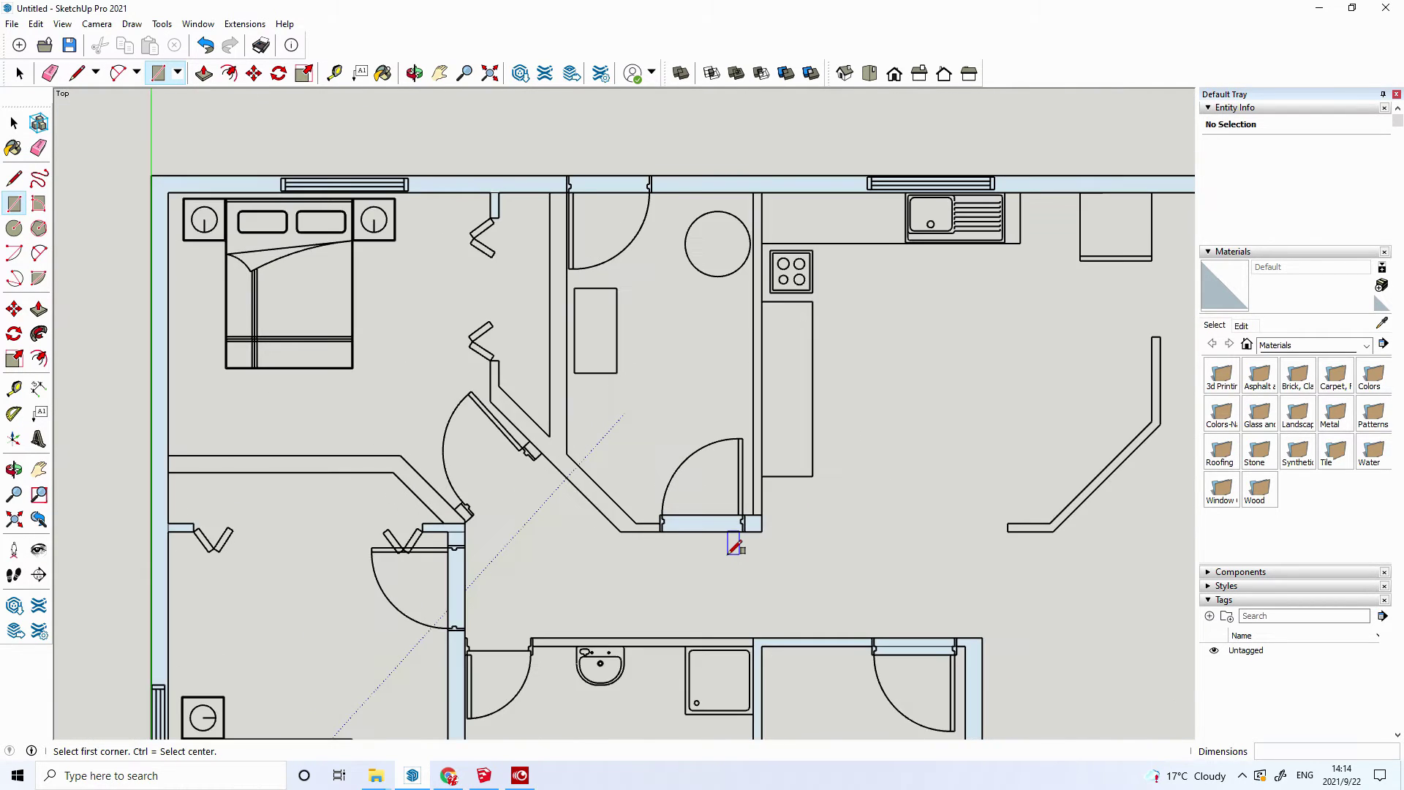
pyautogui.click(754, 193)
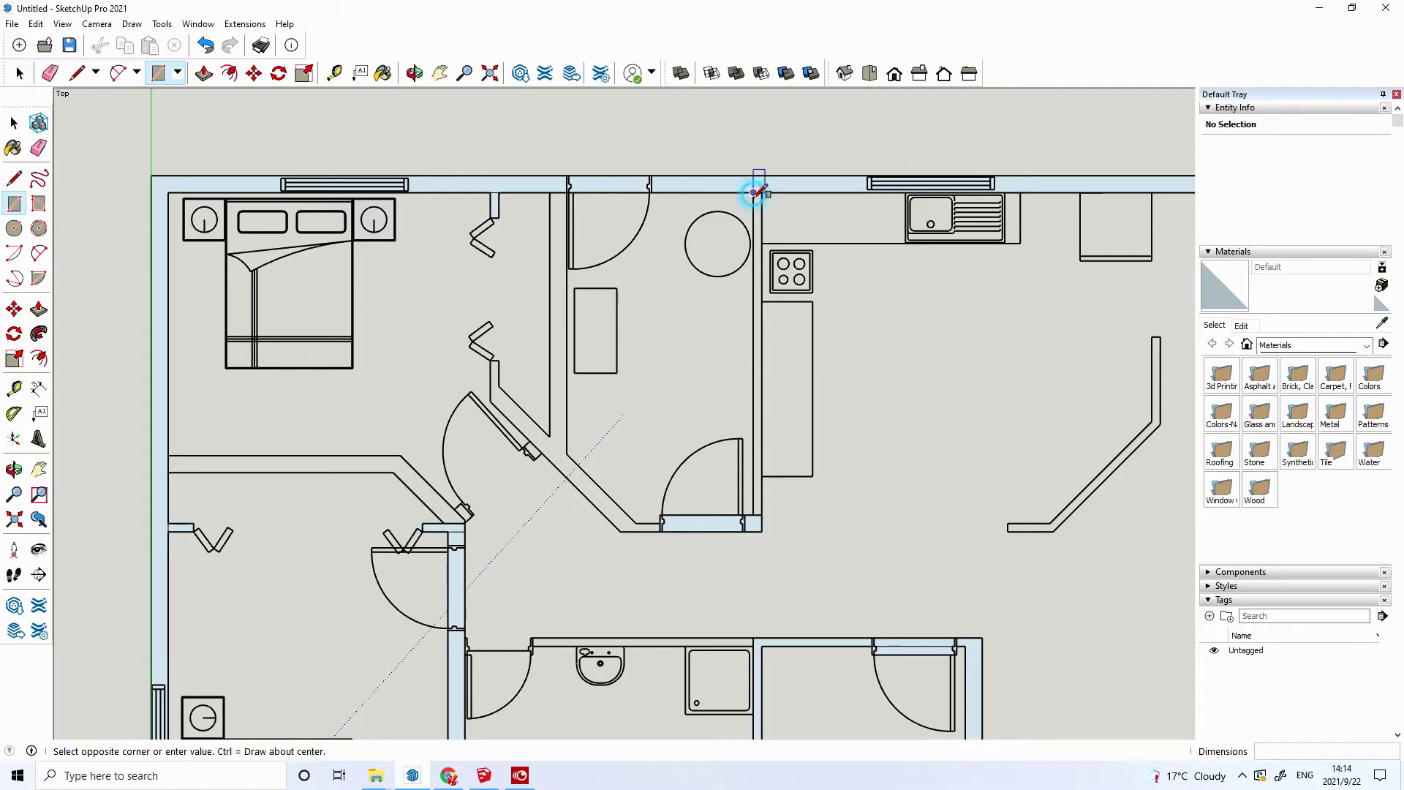
pyautogui.click(763, 512)
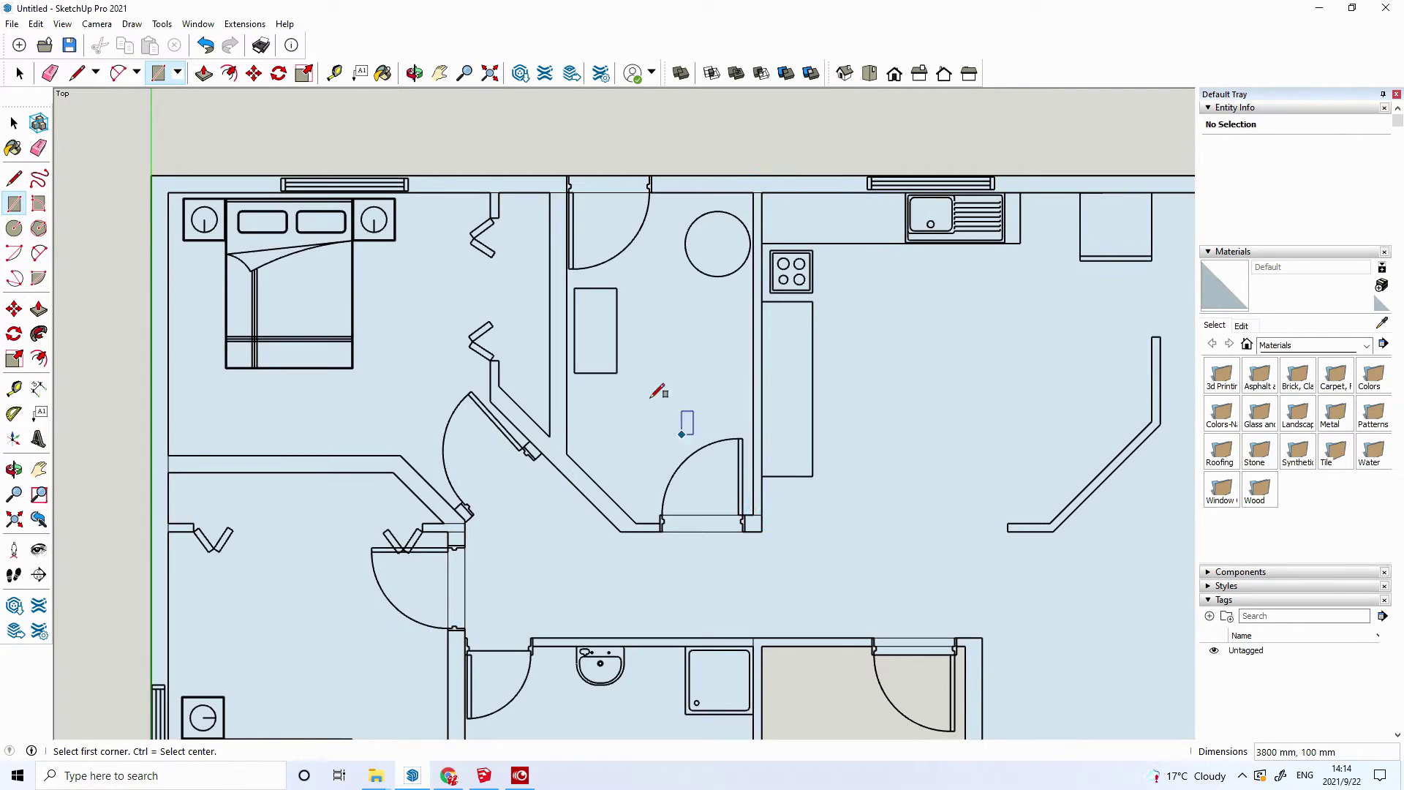
pyautogui.rightClick(667, 369)
pyautogui.click(699, 394)
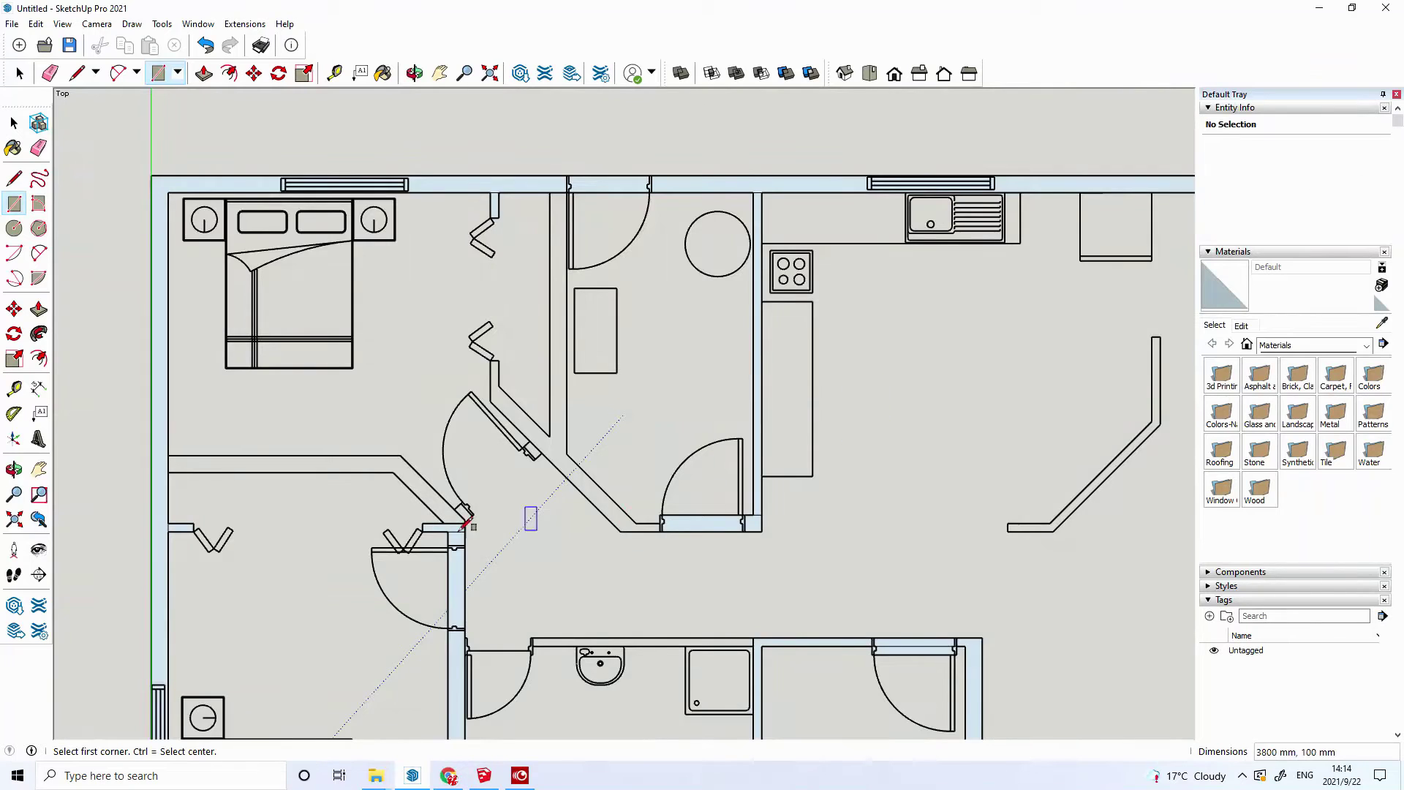
# - Draw a rectangle across the wall gap at the wall endpoint and delete the stray room face
pyautogui.scroll(-1, 409, 522)
pyautogui.scroll(-1, 409, 522)
pyautogui.scroll(-1, 409, 522)
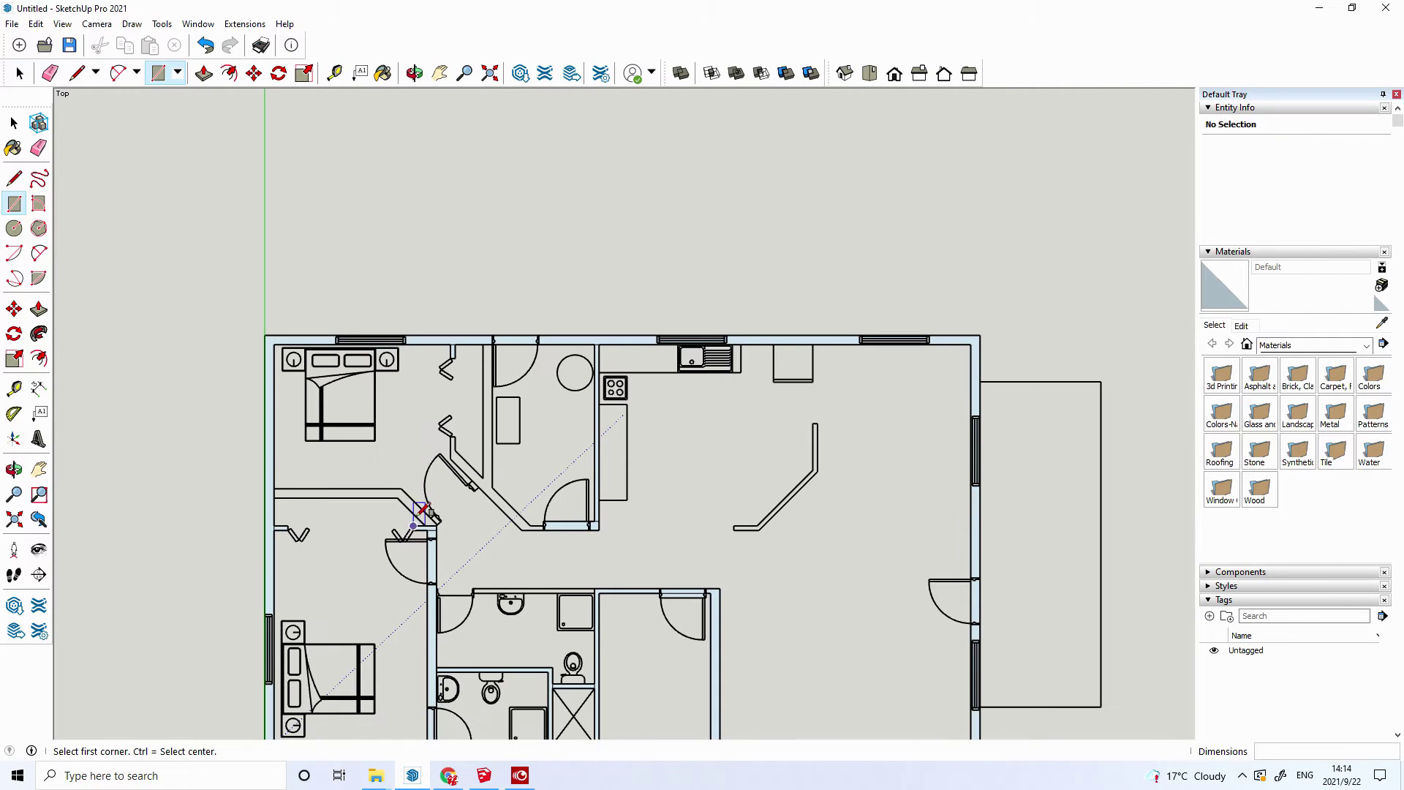
pyautogui.scroll(1, 264, 524)
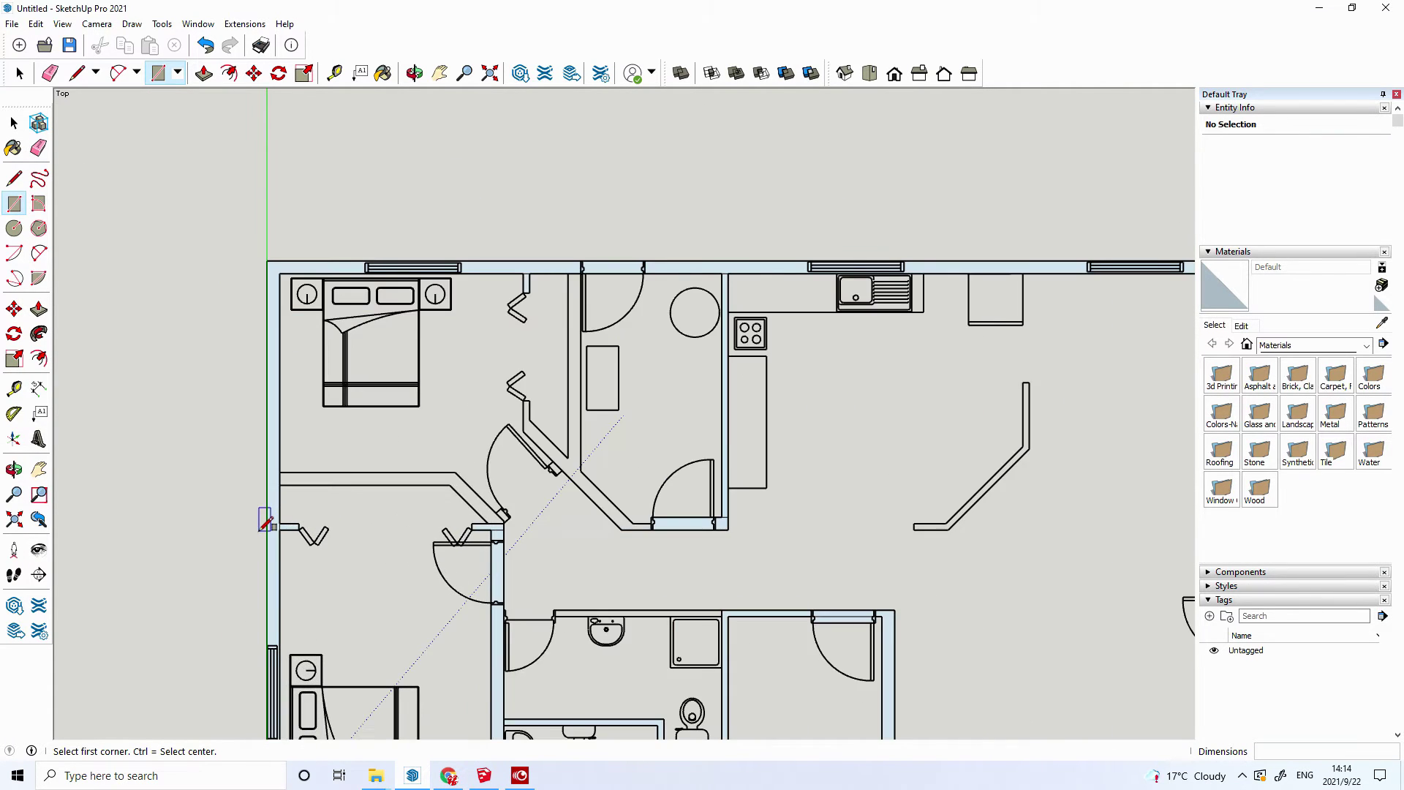
pyautogui.scroll(1, 265, 523)
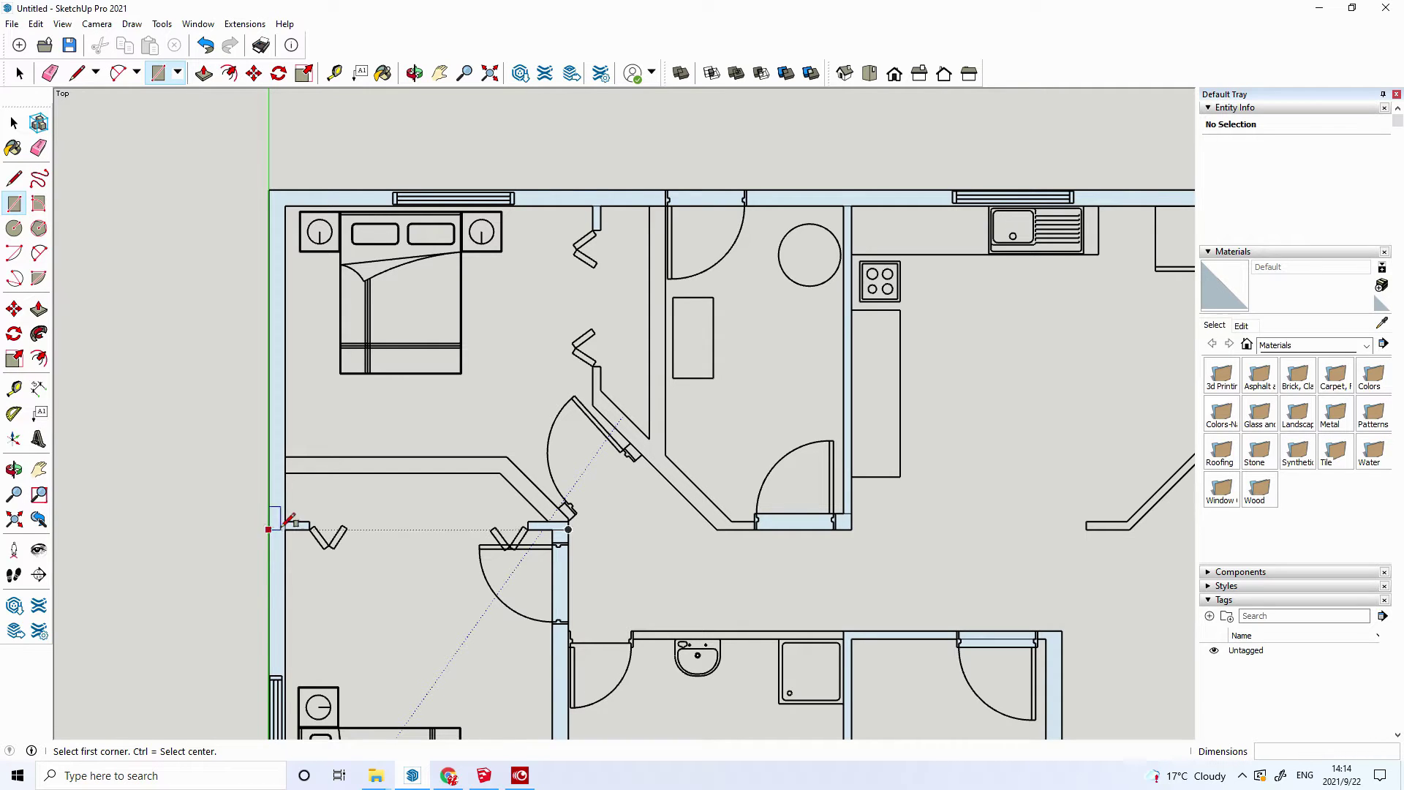
pyautogui.click(285, 457)
pyautogui.click(501, 471)
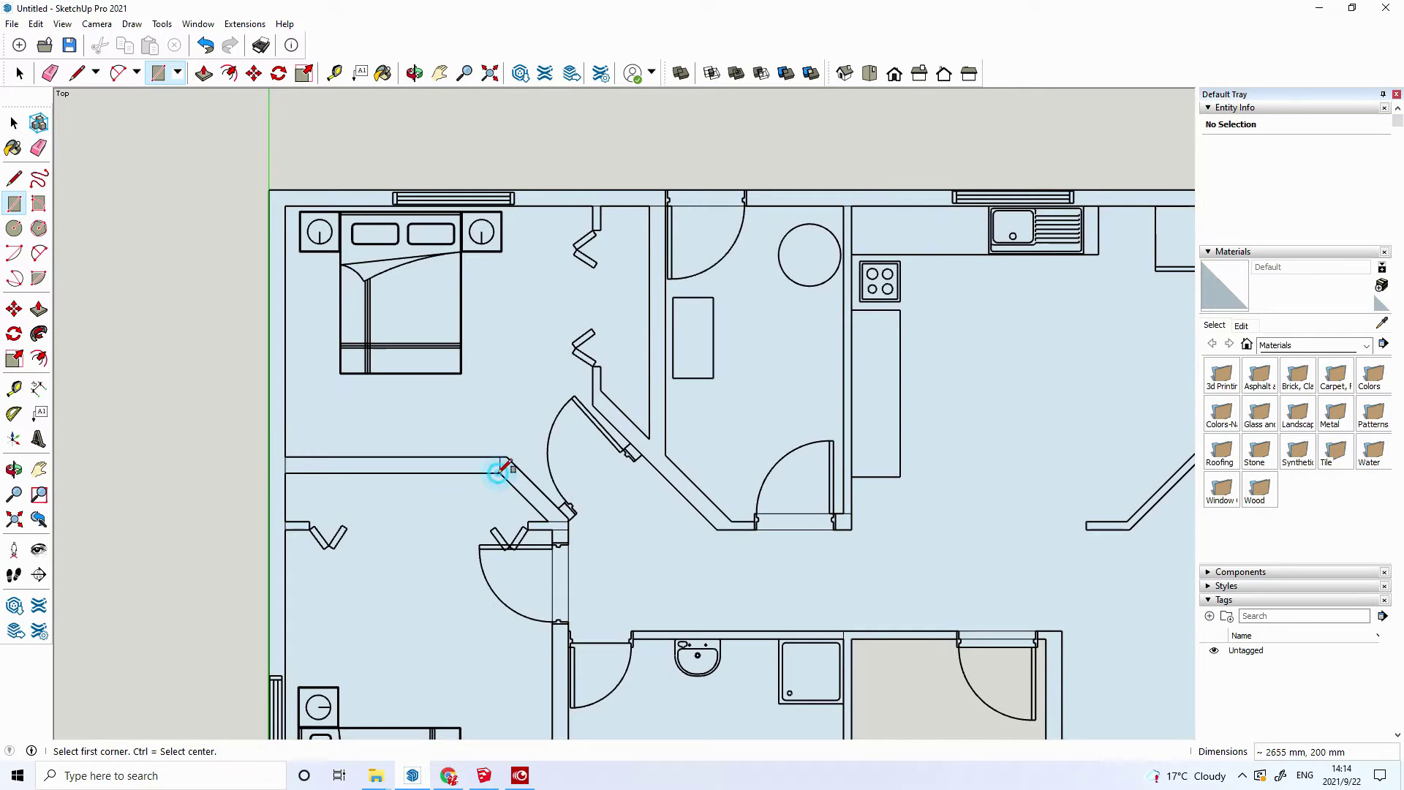
pyautogui.rightClick(408, 420)
pyautogui.click(439, 441)
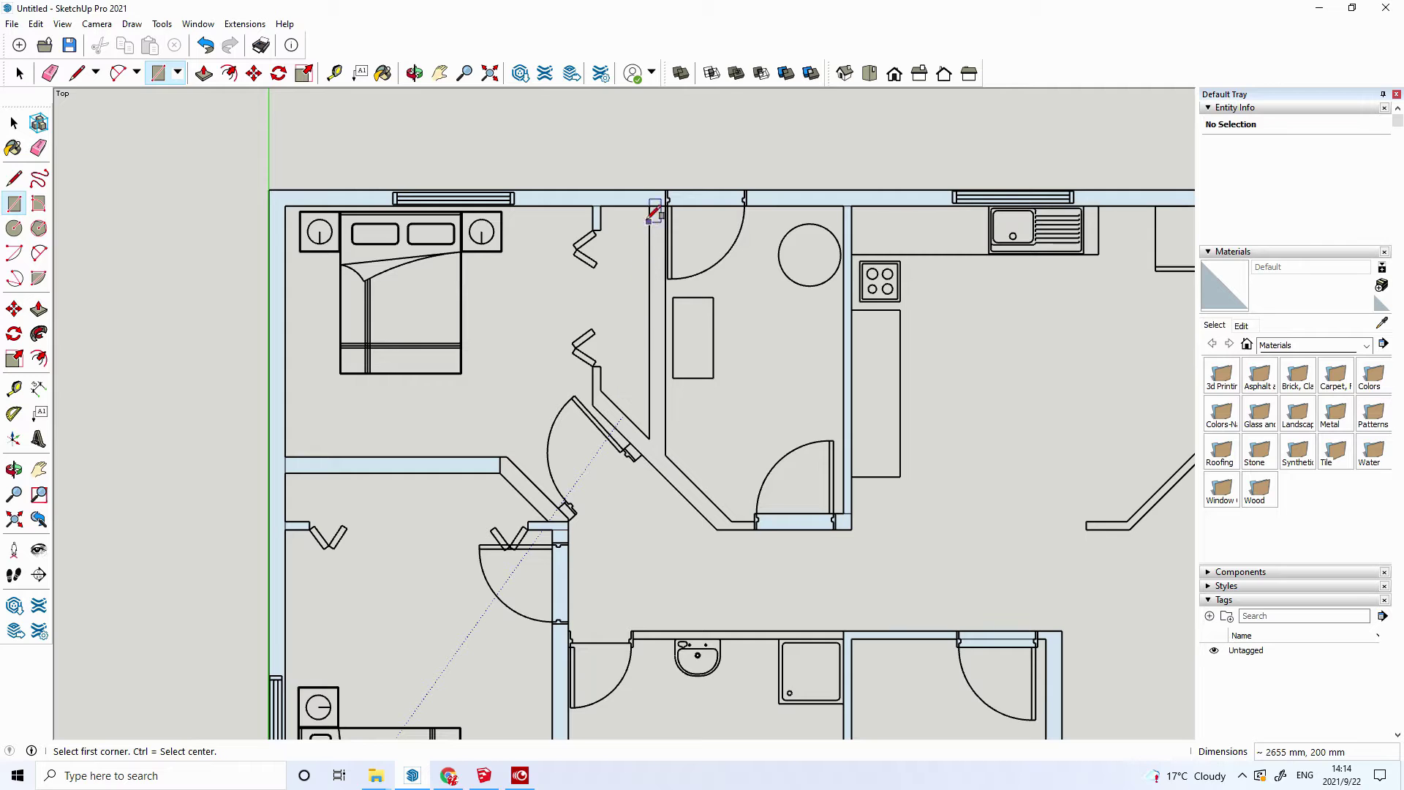
# - Draw a rectangle along the vertical hallway wall and delete the stray floor face
pyautogui.click(648, 205)
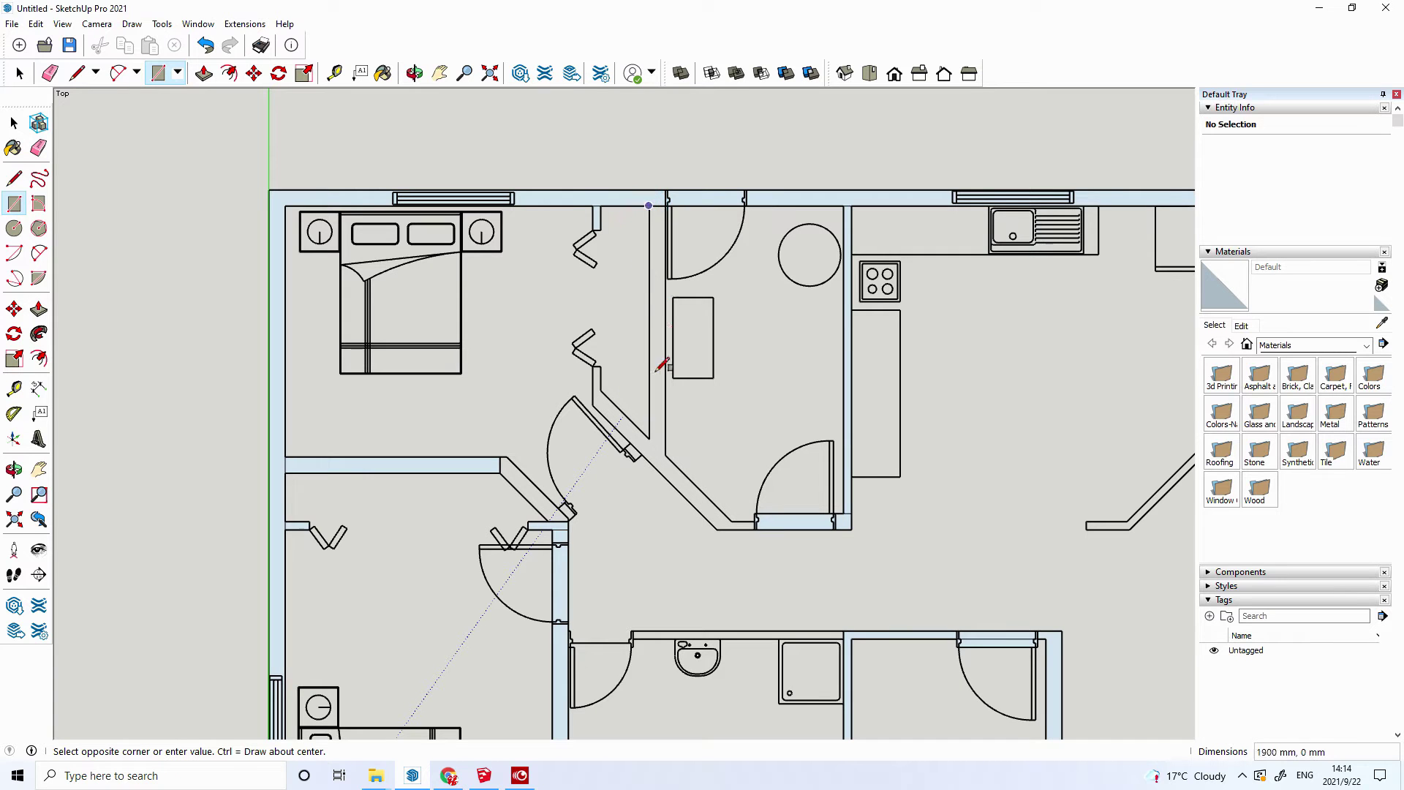
pyautogui.click(667, 436)
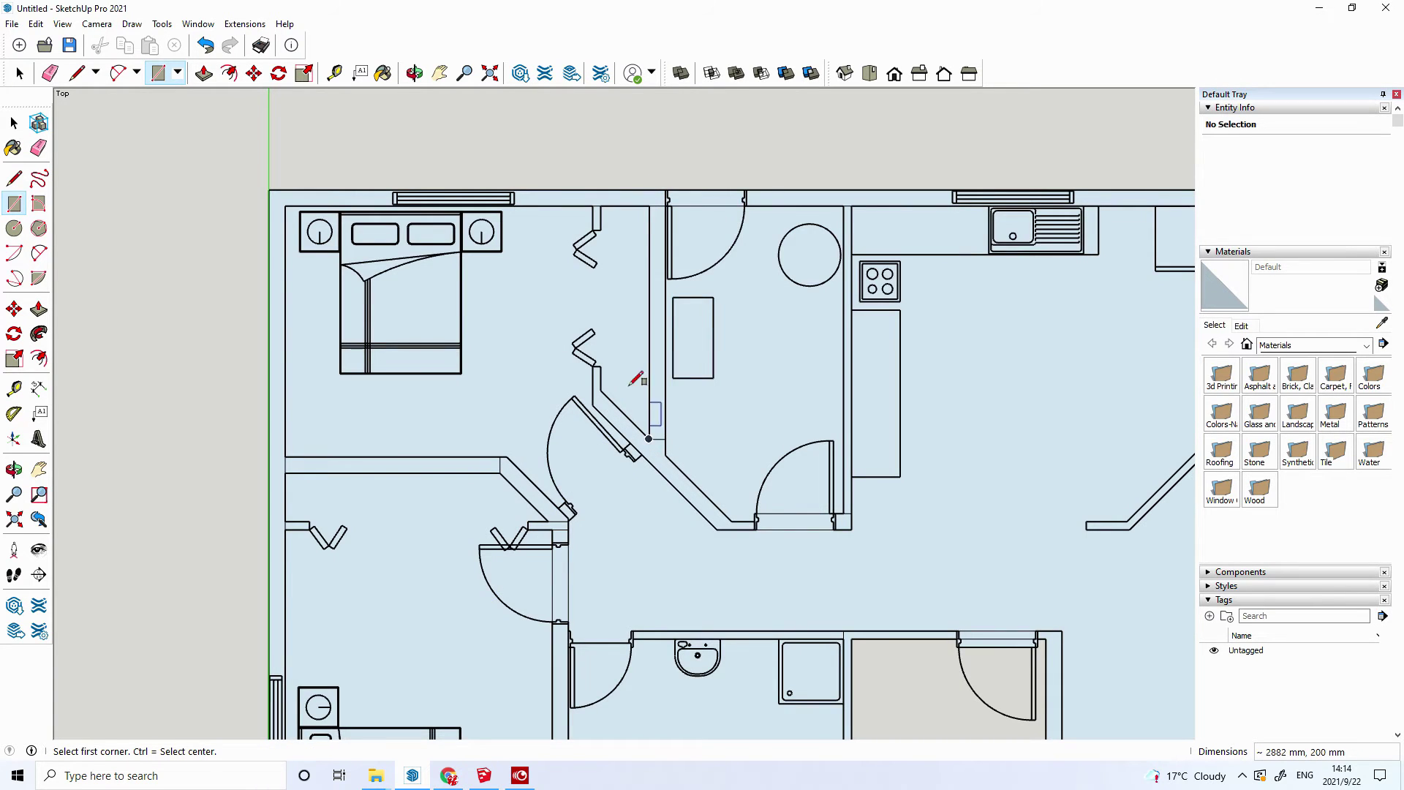
pyautogui.rightClick(630, 350)
pyautogui.click(662, 370)
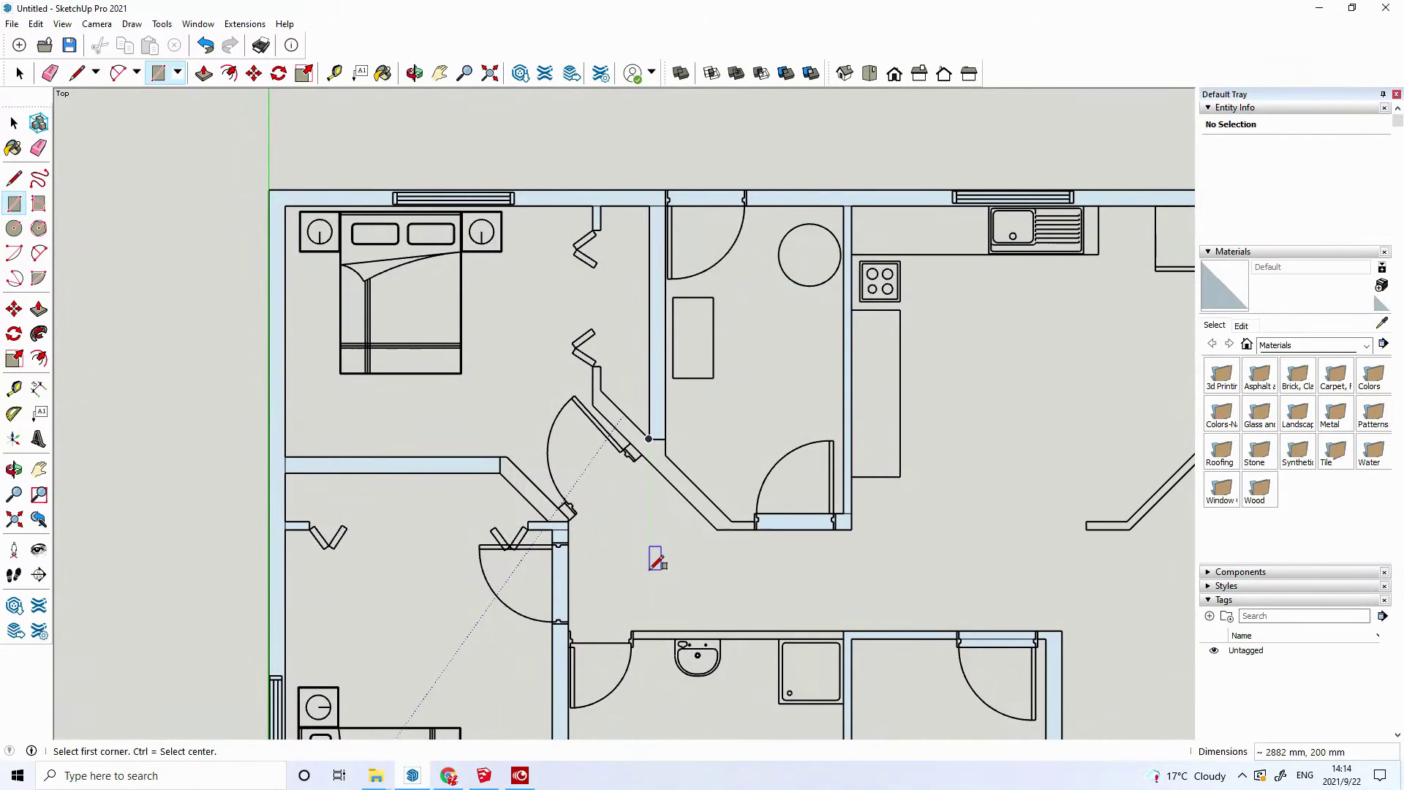
pyautogui.scroll(1, 654, 567)
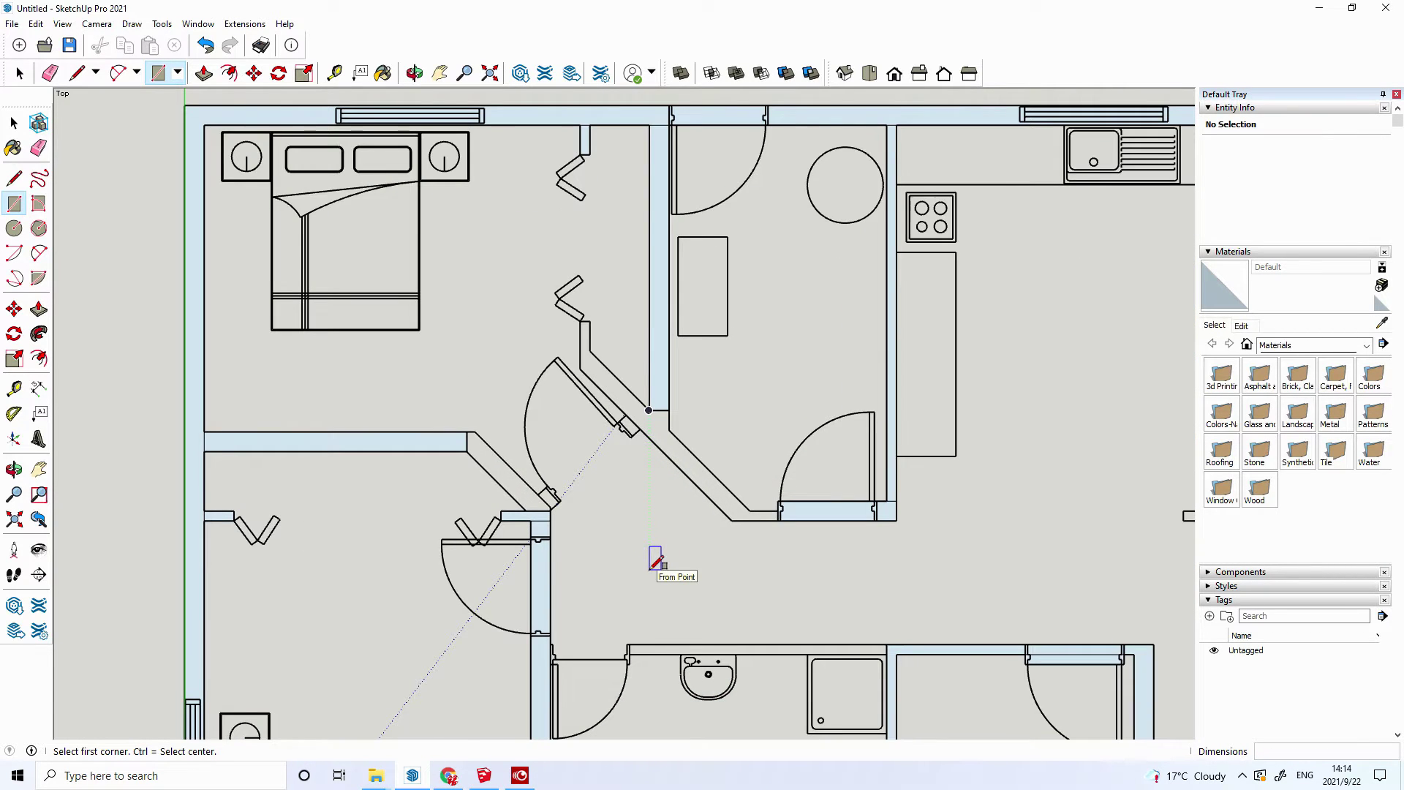
pyautogui.scroll(-2, 590, 525)
pyautogui.scroll(-1, 590, 527)
pyautogui.scroll(-2, 589, 528)
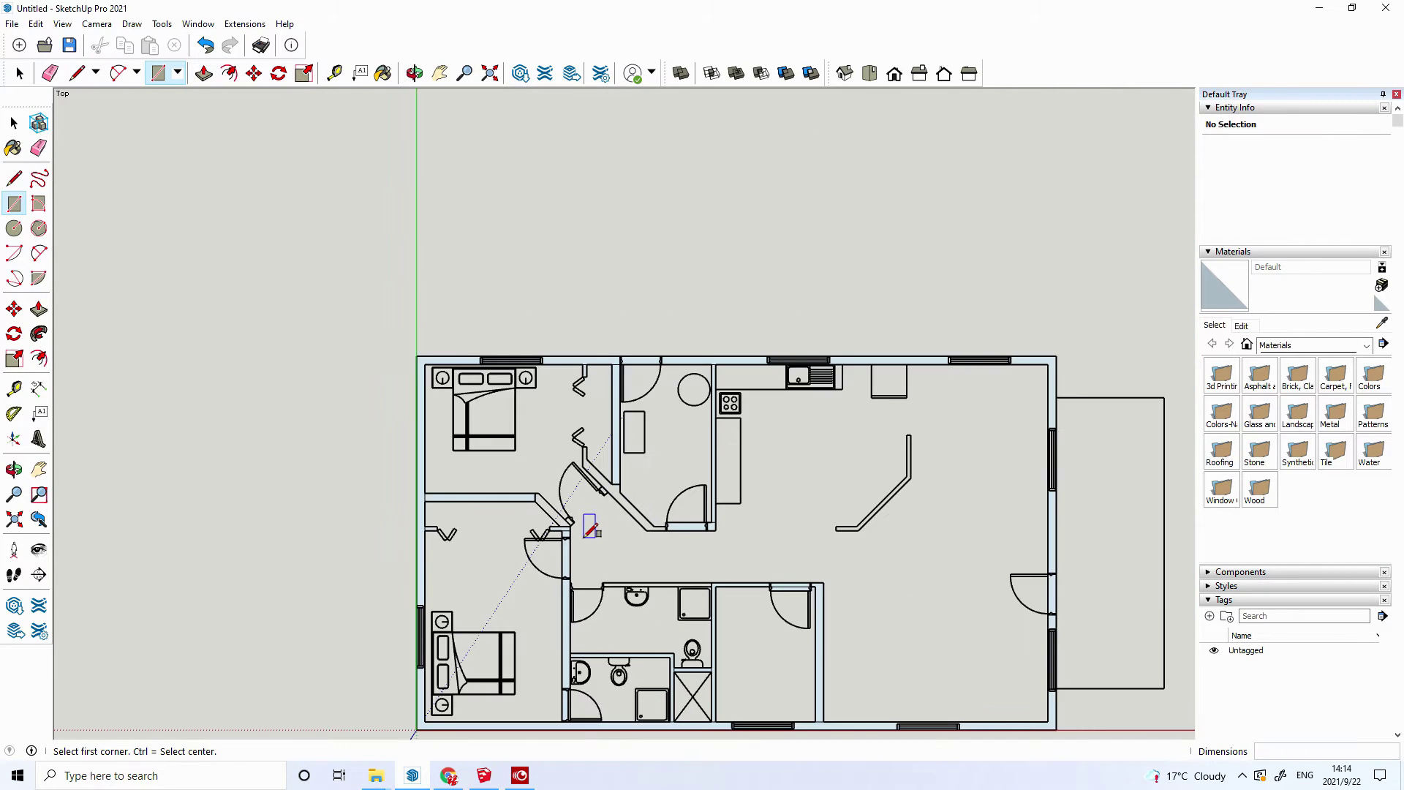
pyautogui.scroll(2, 633, 586)
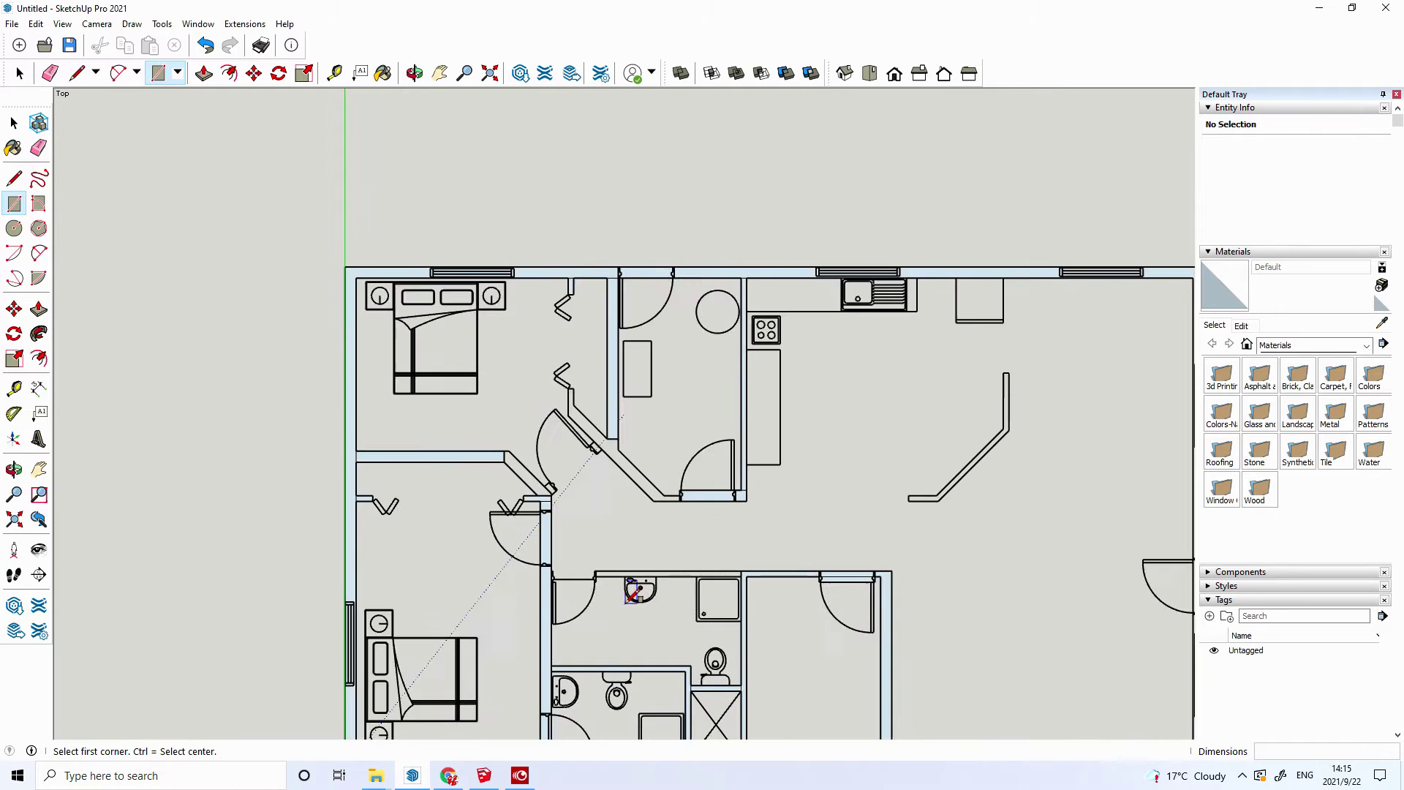
pyautogui.scroll(2, 636, 595)
pyautogui.scroll(1, 637, 605)
pyautogui.scroll(1, 632, 611)
# - Draw a rectangle over the wall stub at the bathroom doorway and erase the large floor face
pyautogui.scroll(1, 636, 606)
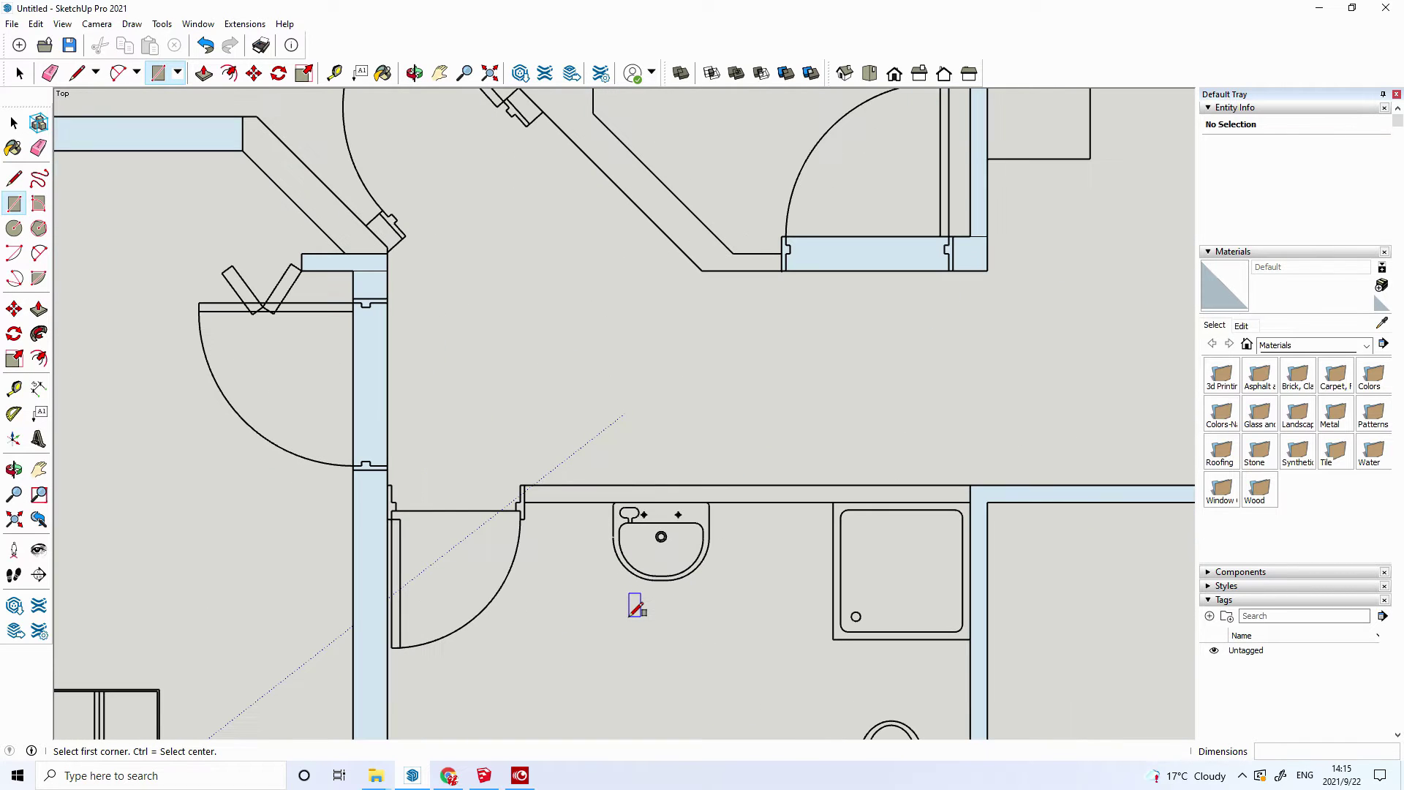
pyautogui.click(387, 485)
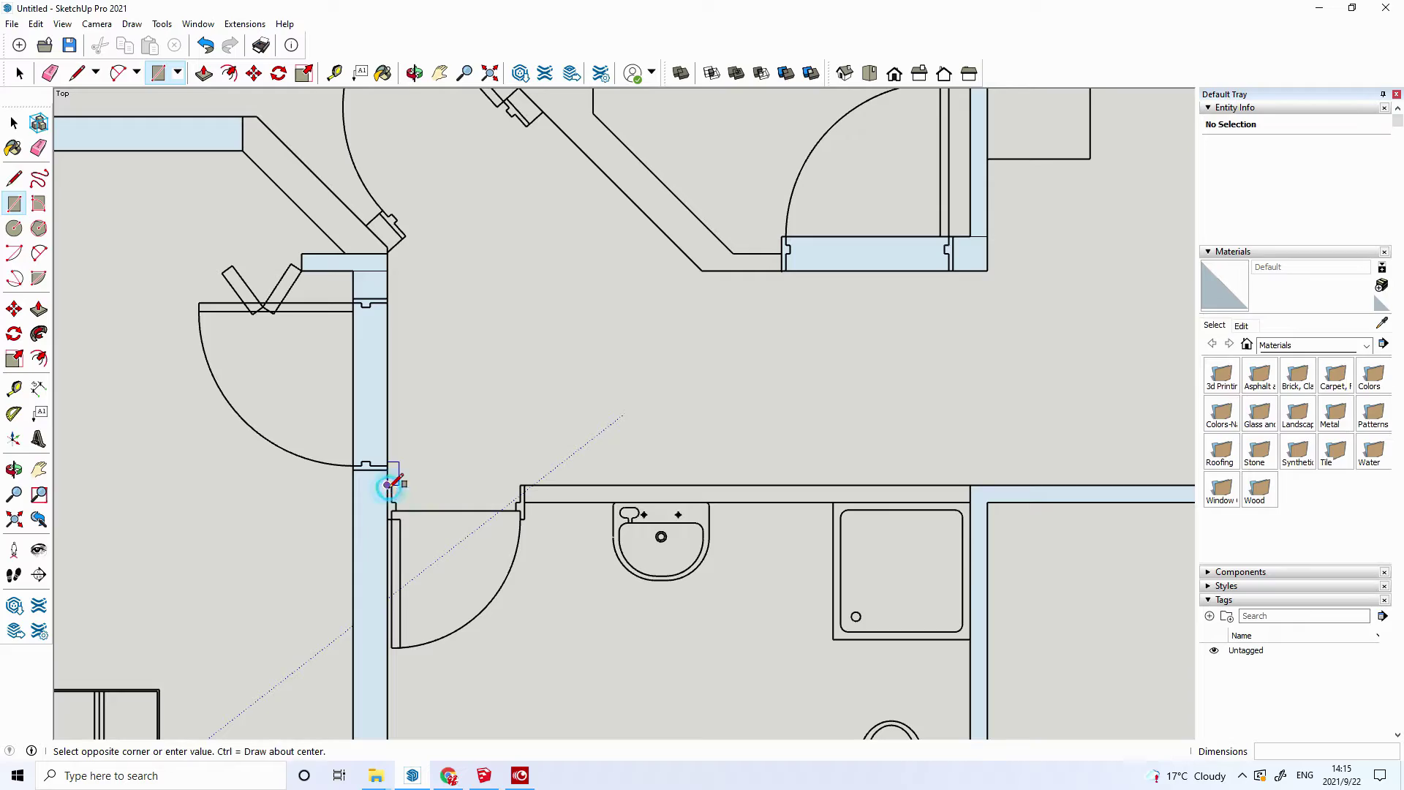
pyautogui.click(524, 518)
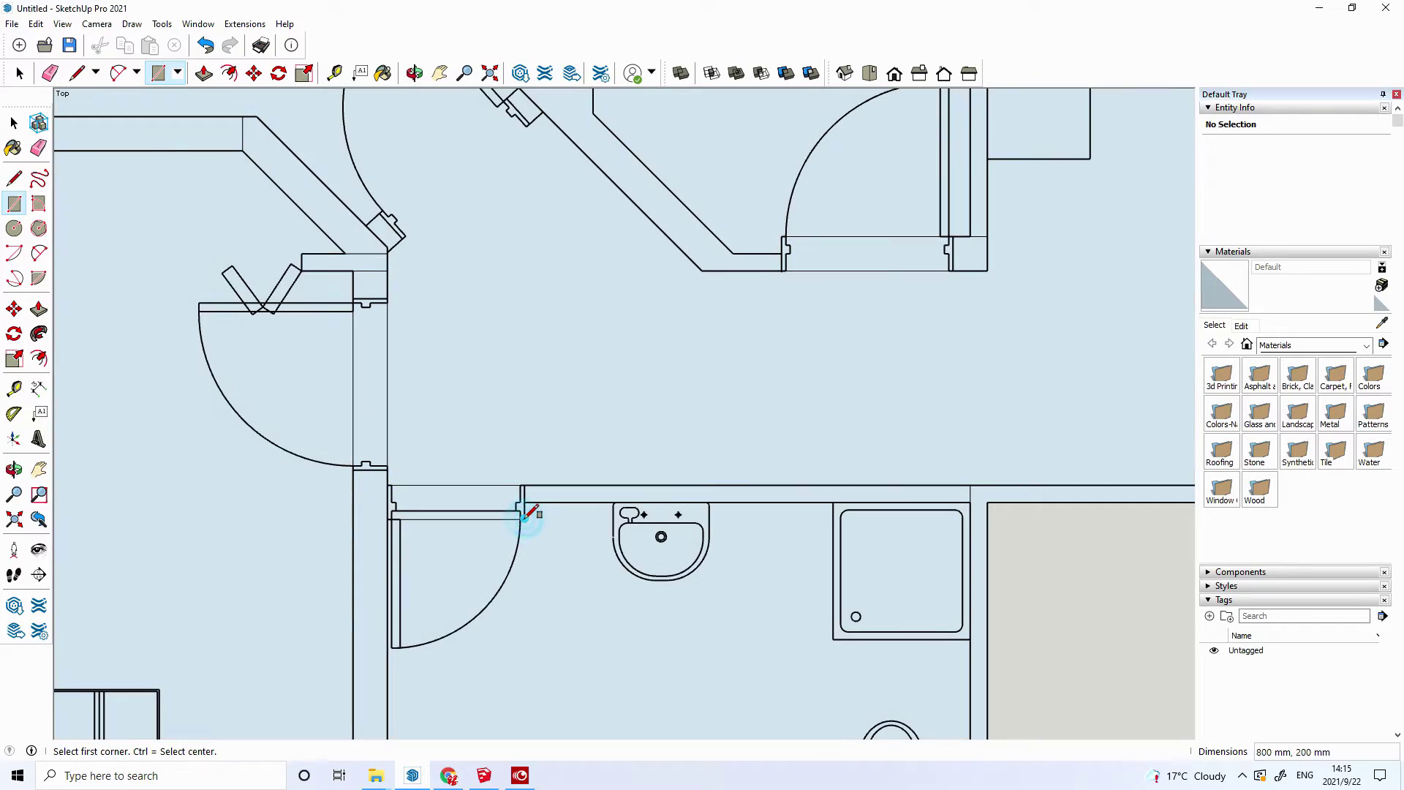
pyautogui.rightClick(534, 532)
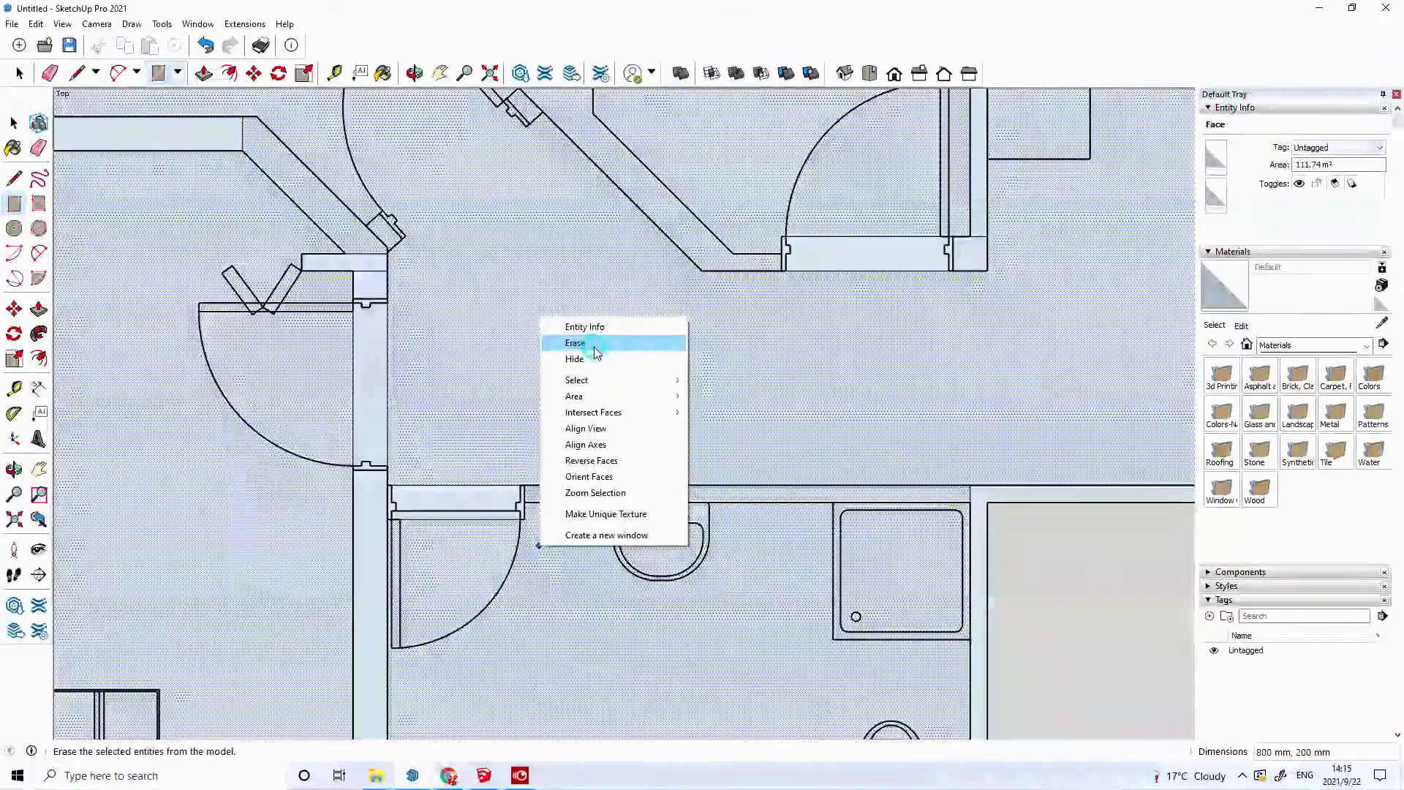
pyautogui.click(599, 341)
# - Add a 2600 × 100 mm strip along the bathroom's top wall, erasing the upper and bathroom floor faces
pyautogui.click(524, 485)
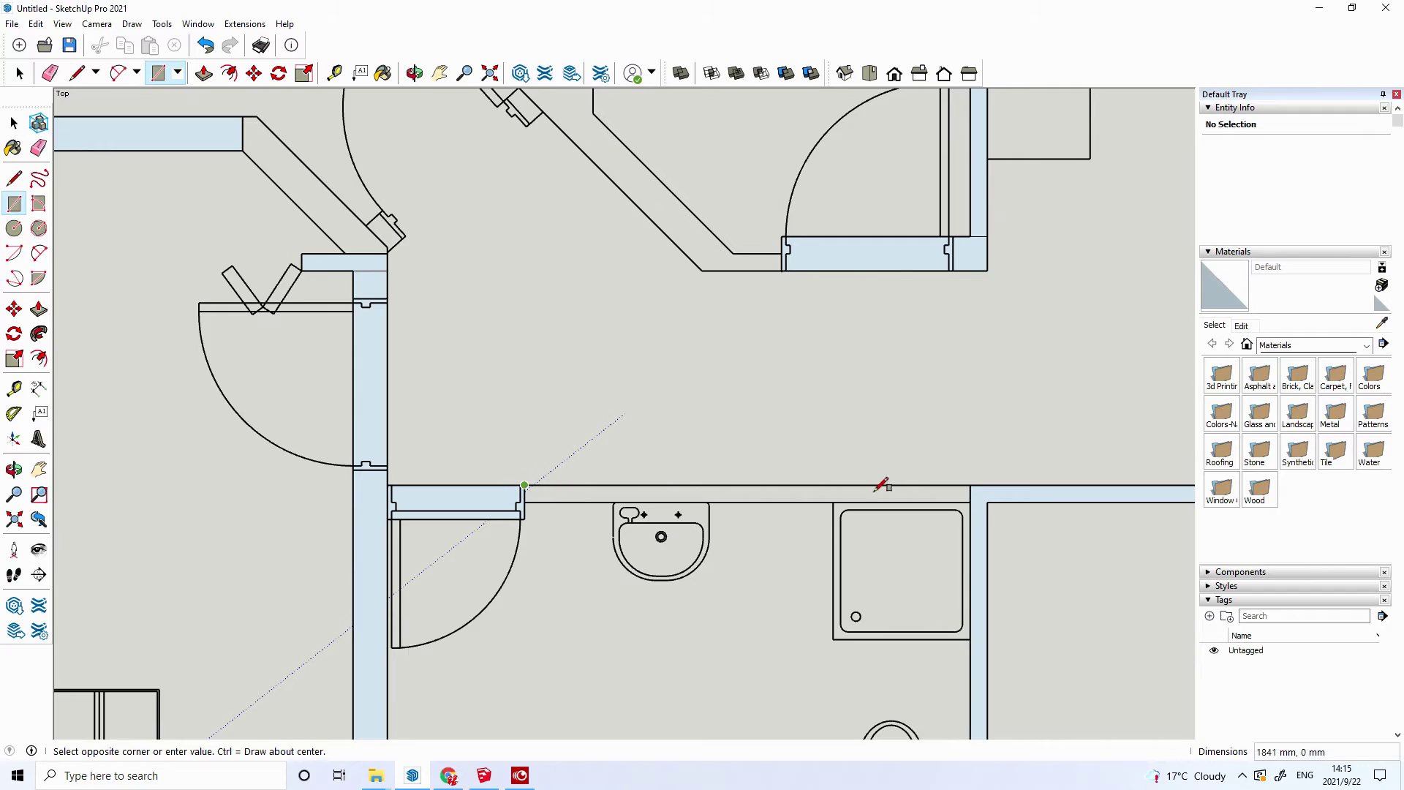
pyautogui.click(970, 501)
pyautogui.rightClick(644, 354)
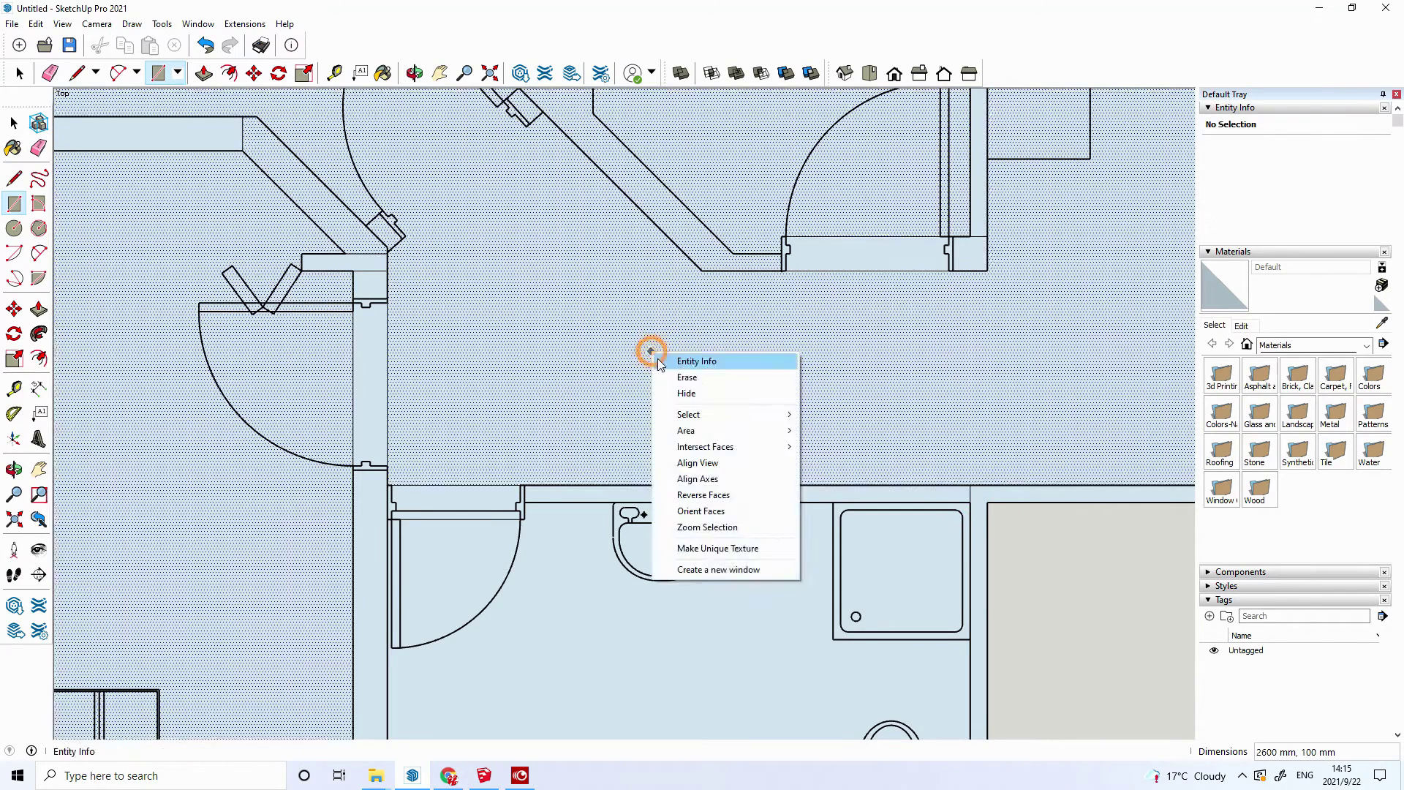
pyautogui.click(677, 379)
pyautogui.rightClick(581, 588)
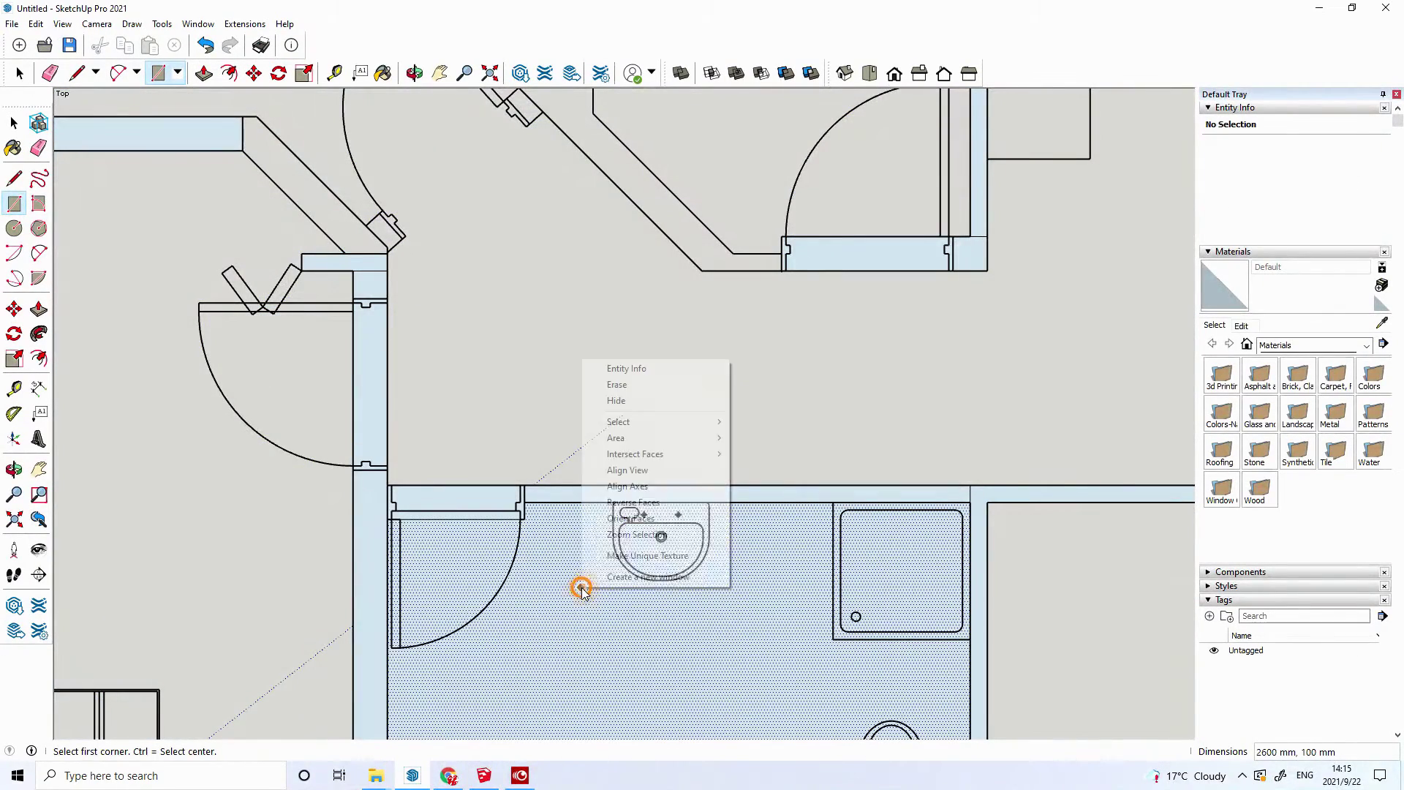
pyautogui.click(628, 384)
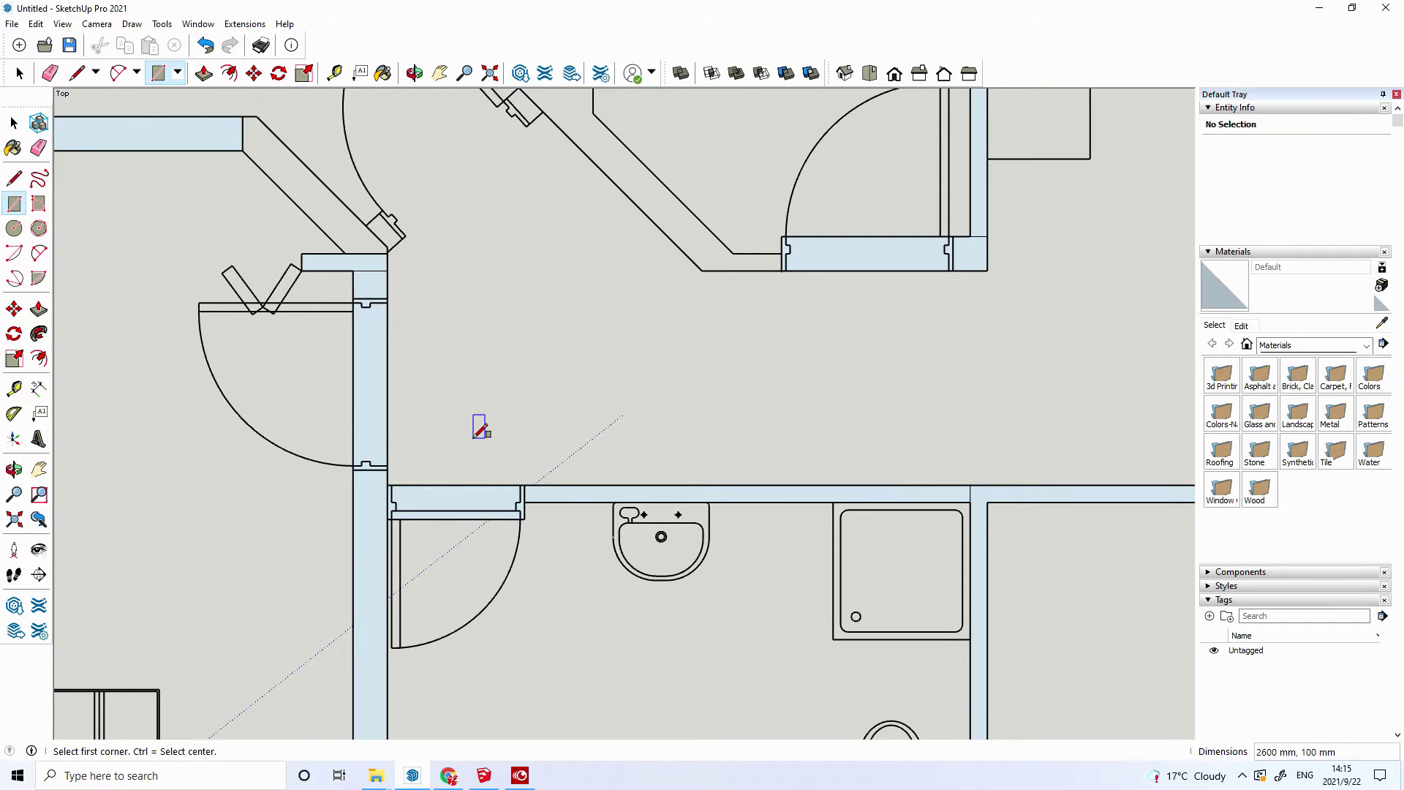
pyautogui.scroll(-3, 479, 431)
pyautogui.scroll(-1, 479, 432)
pyautogui.scroll(-1, 479, 431)
pyautogui.scroll(-1, 479, 431)
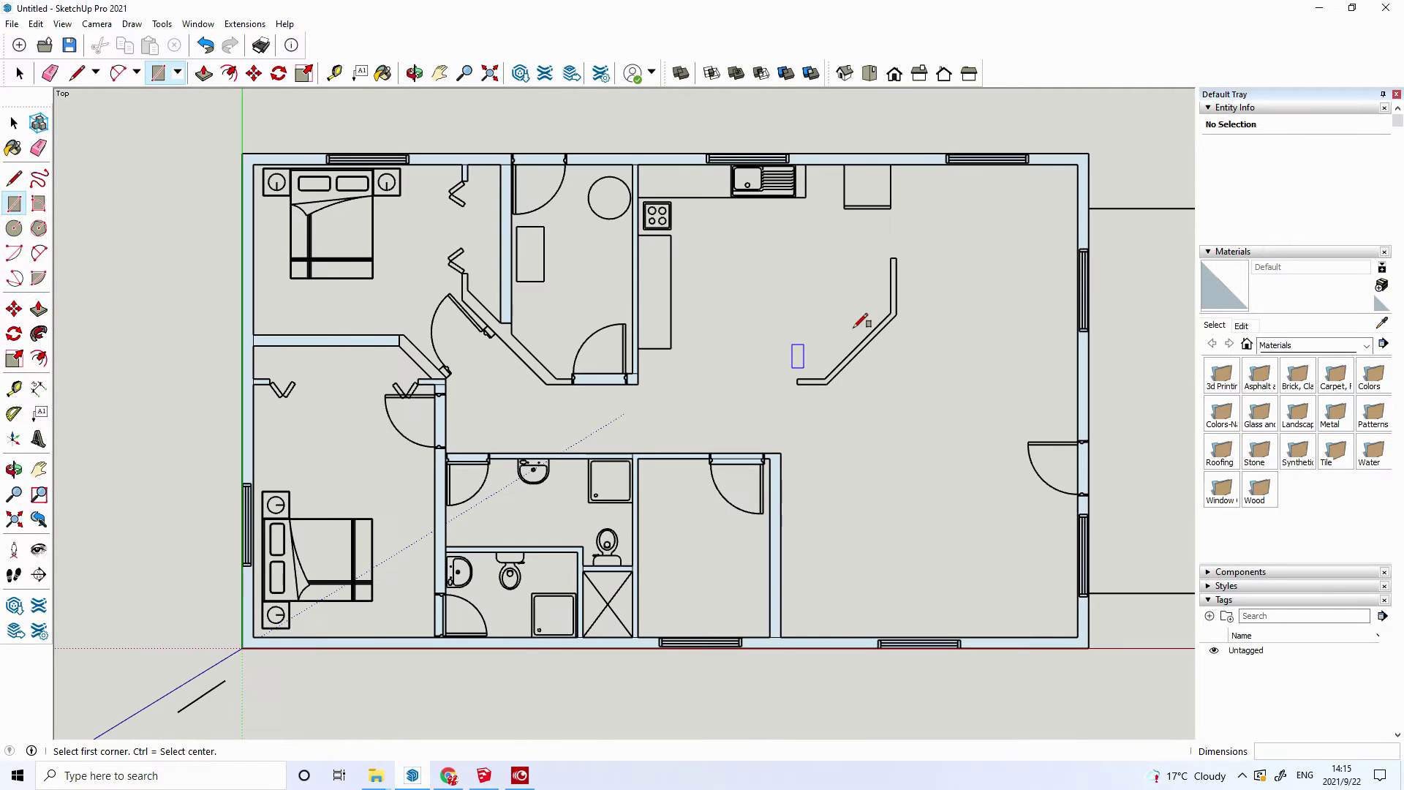
pyautogui.scroll(1, 928, 247)
pyautogui.scroll(1, 927, 247)
pyautogui.scroll(1, 928, 247)
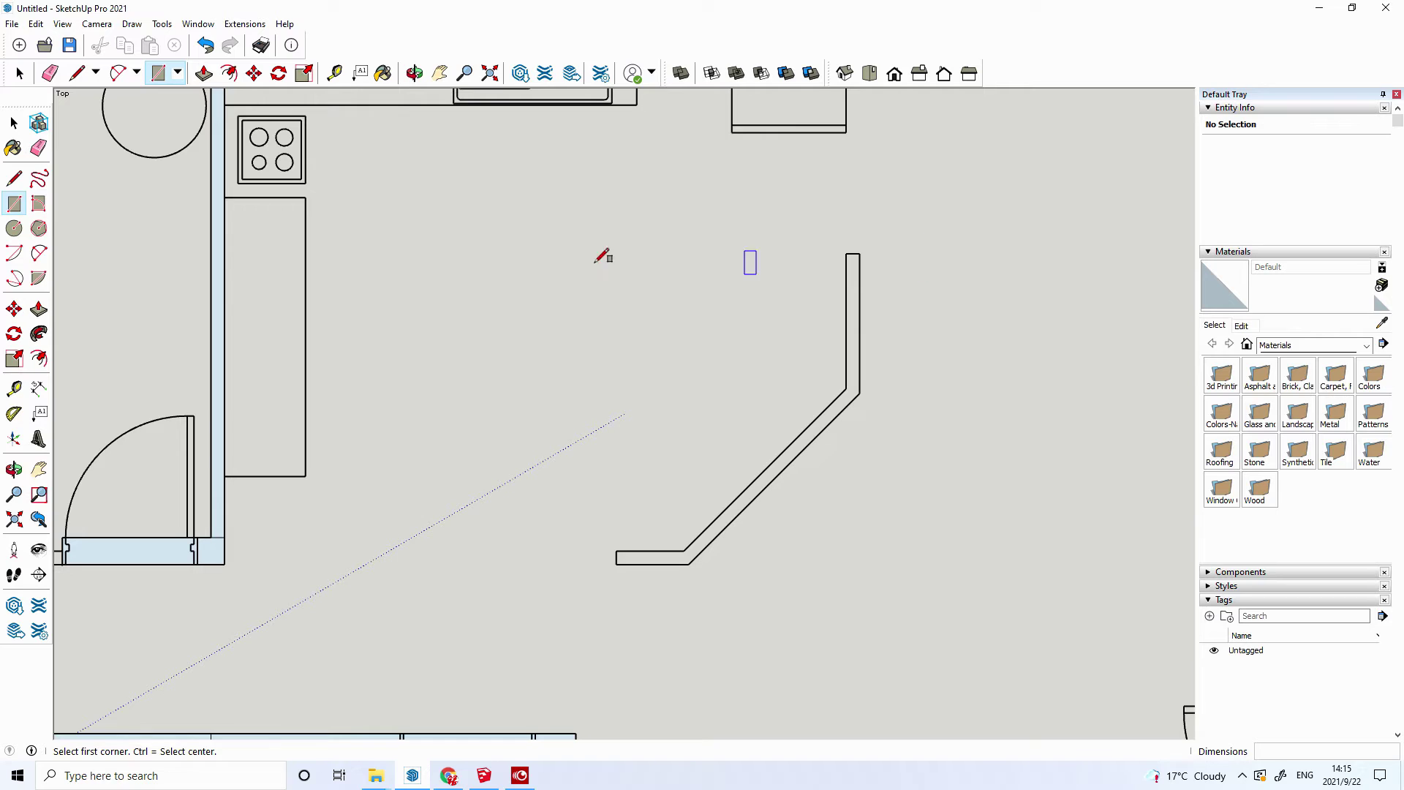
# - Trace the angled kitchen partition's outer, diagonal, bottom and inner edges with lines into a closed face
pyautogui.click(14, 178)
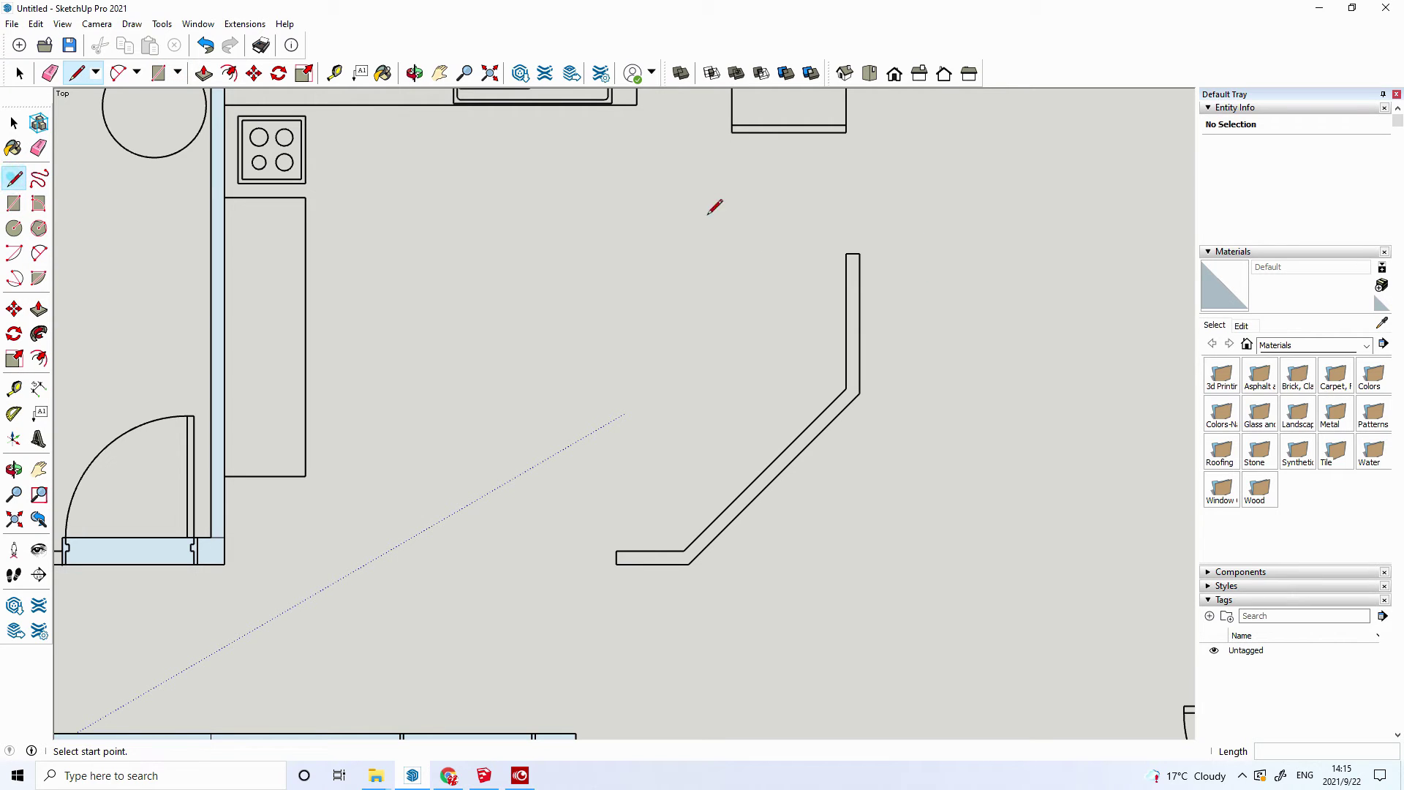
pyautogui.click(857, 254)
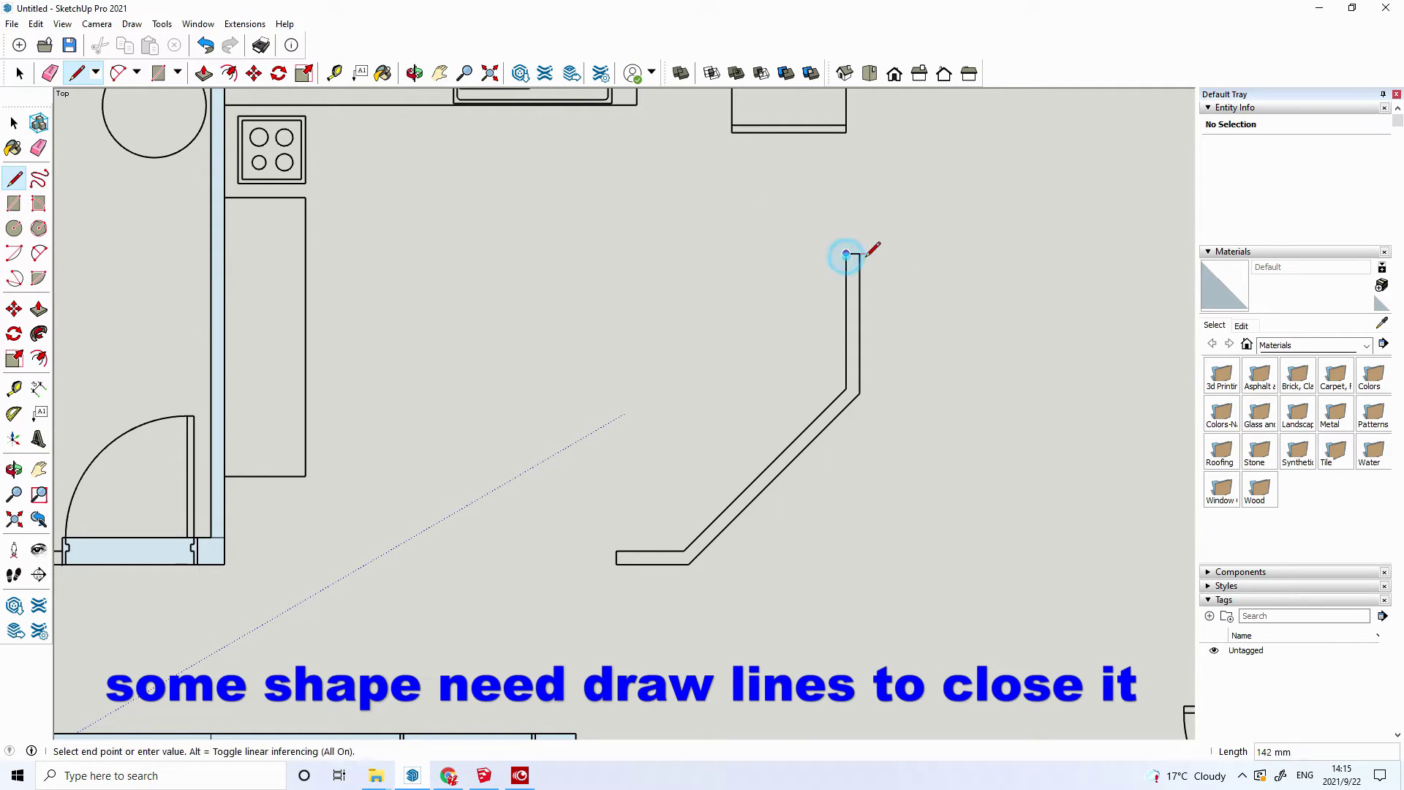
pyautogui.click(859, 393)
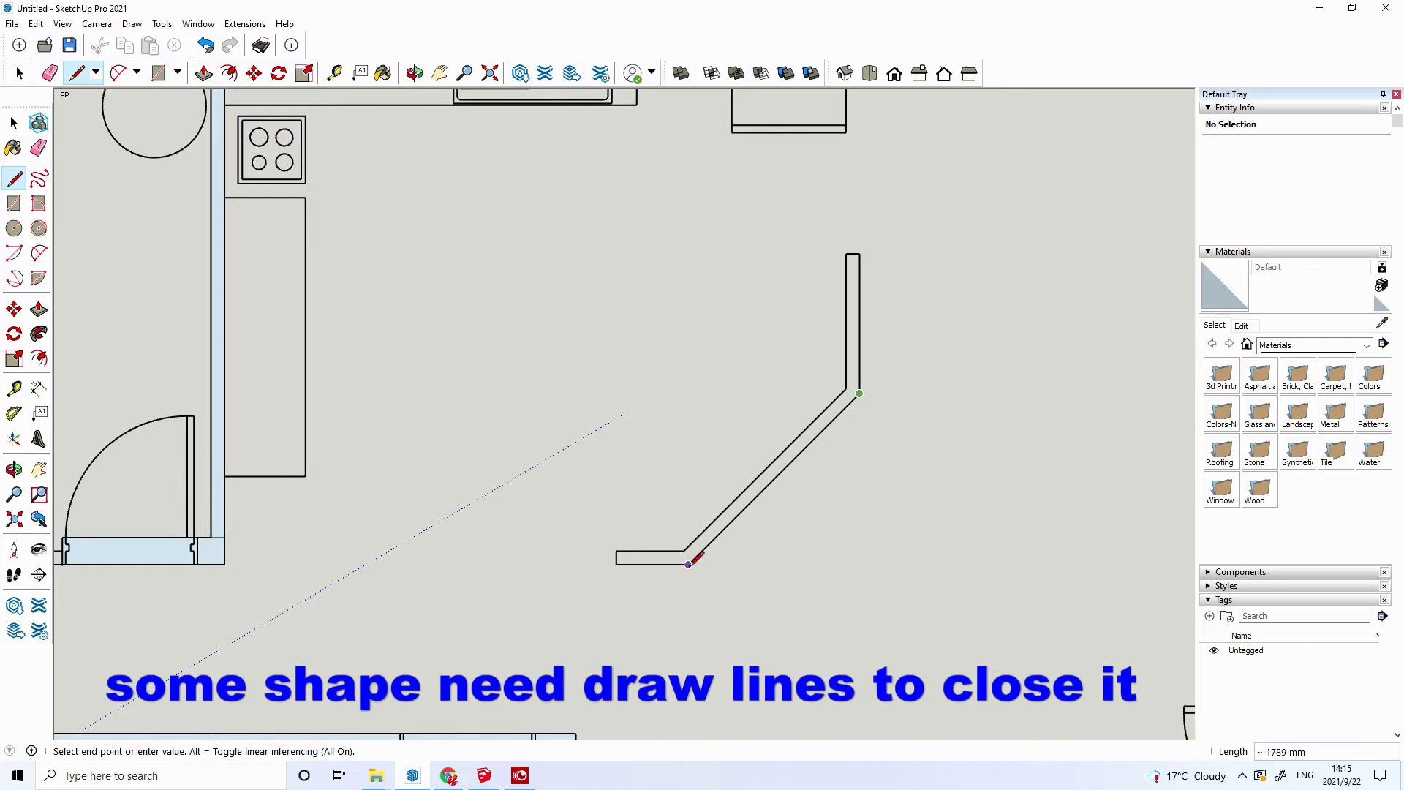
pyautogui.click(689, 564)
pyautogui.click(616, 564)
pyautogui.click(684, 550)
pyautogui.click(846, 388)
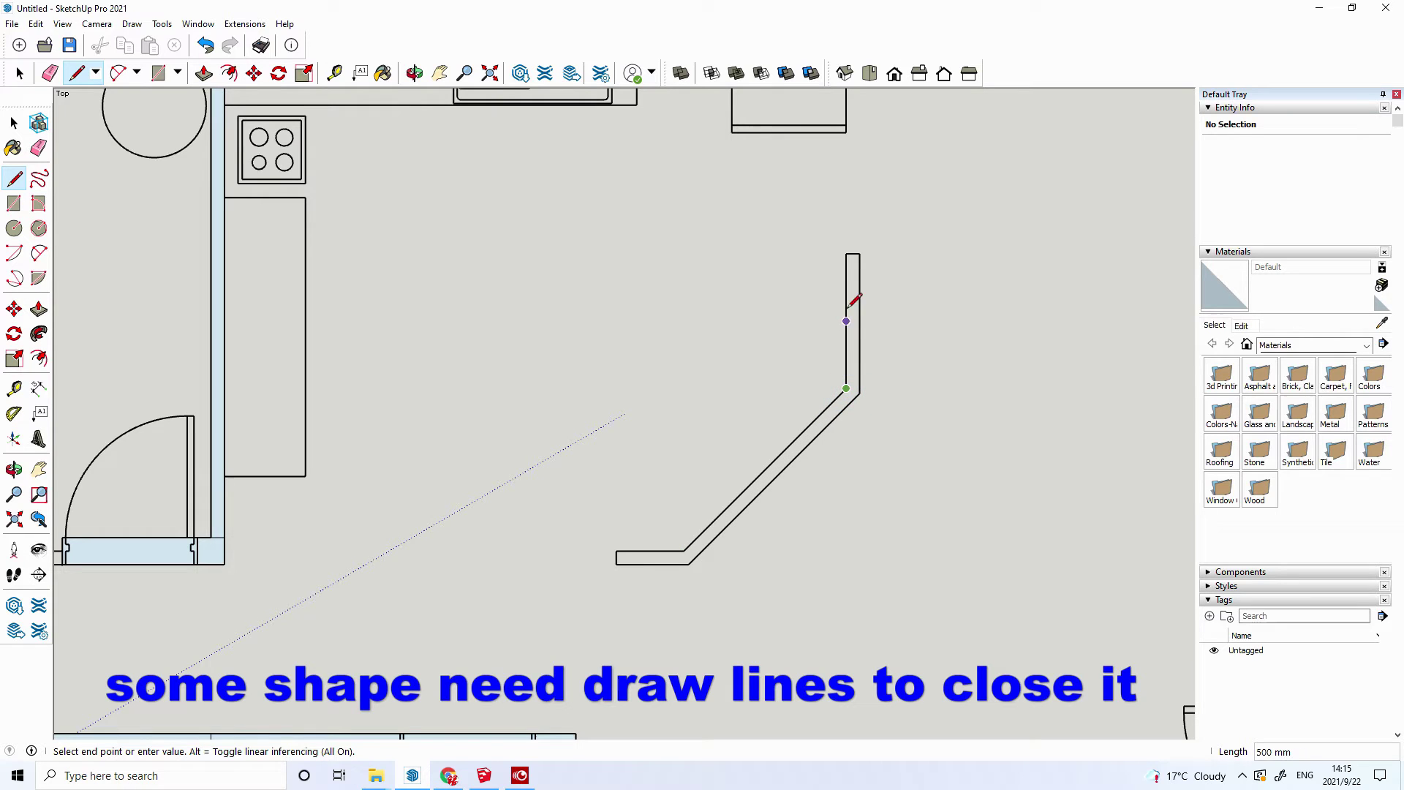
pyautogui.click(847, 254)
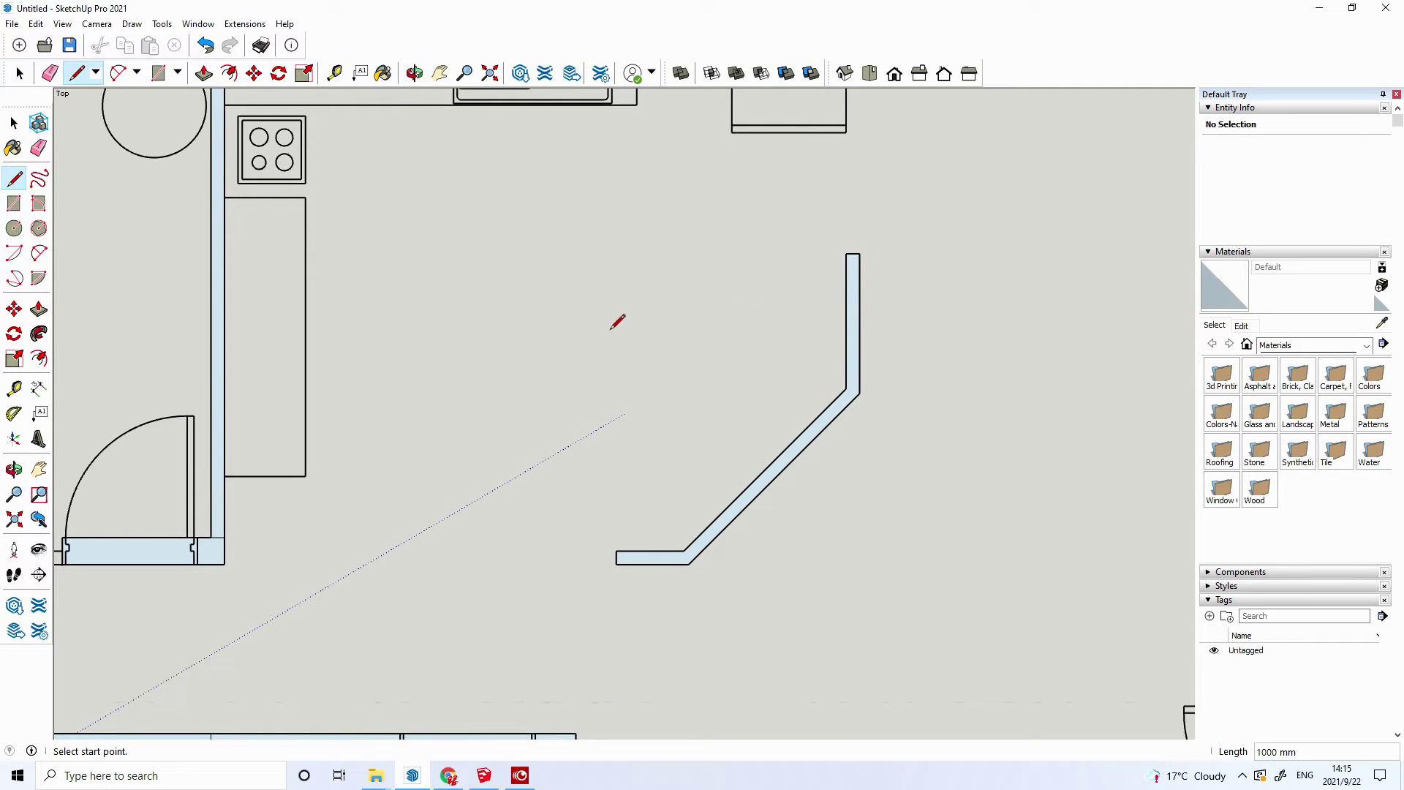
pyautogui.press('space')
# - Trace a line along the diagonal wall from its corner to the door-side corner
pyautogui.scroll(-4, 689, 331)
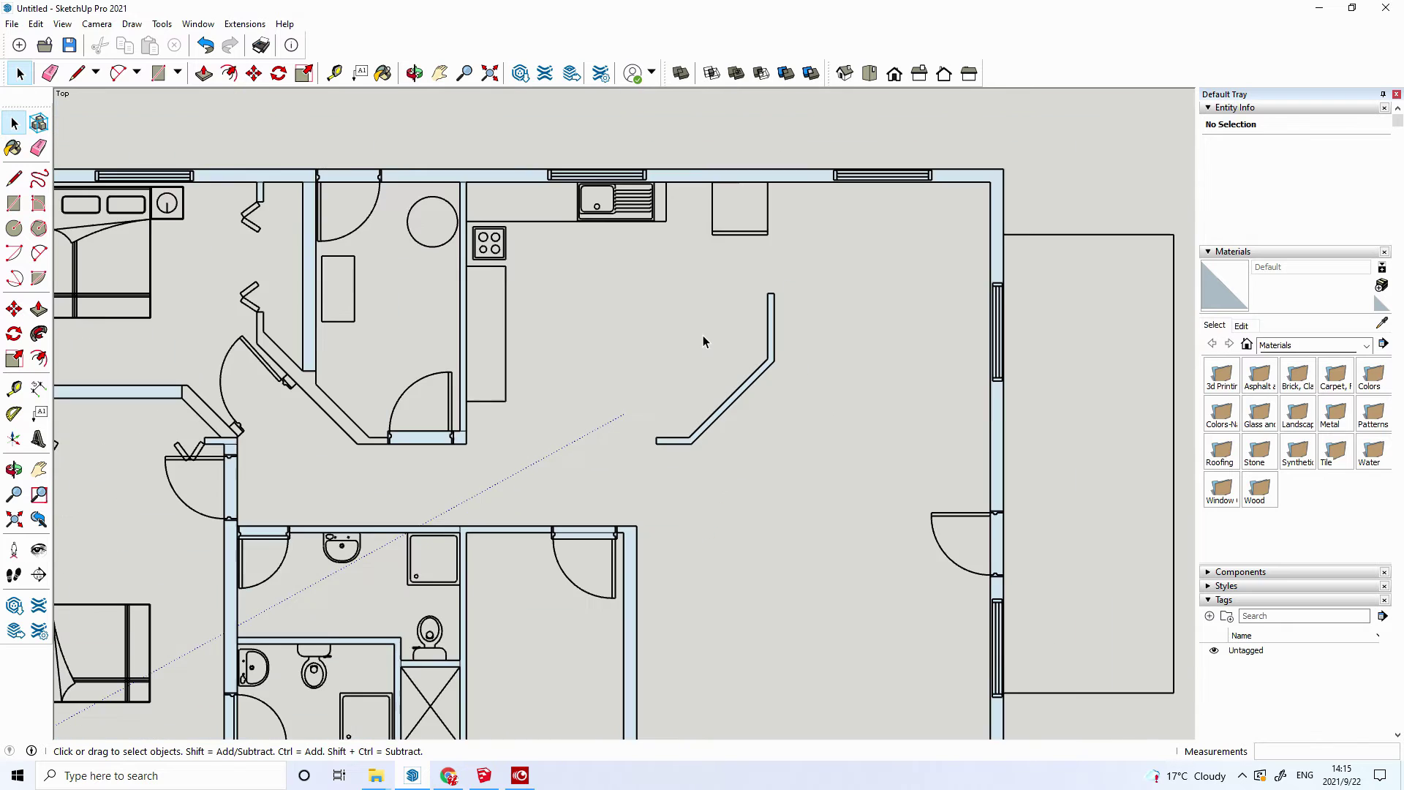
pyautogui.scroll(2, 282, 388)
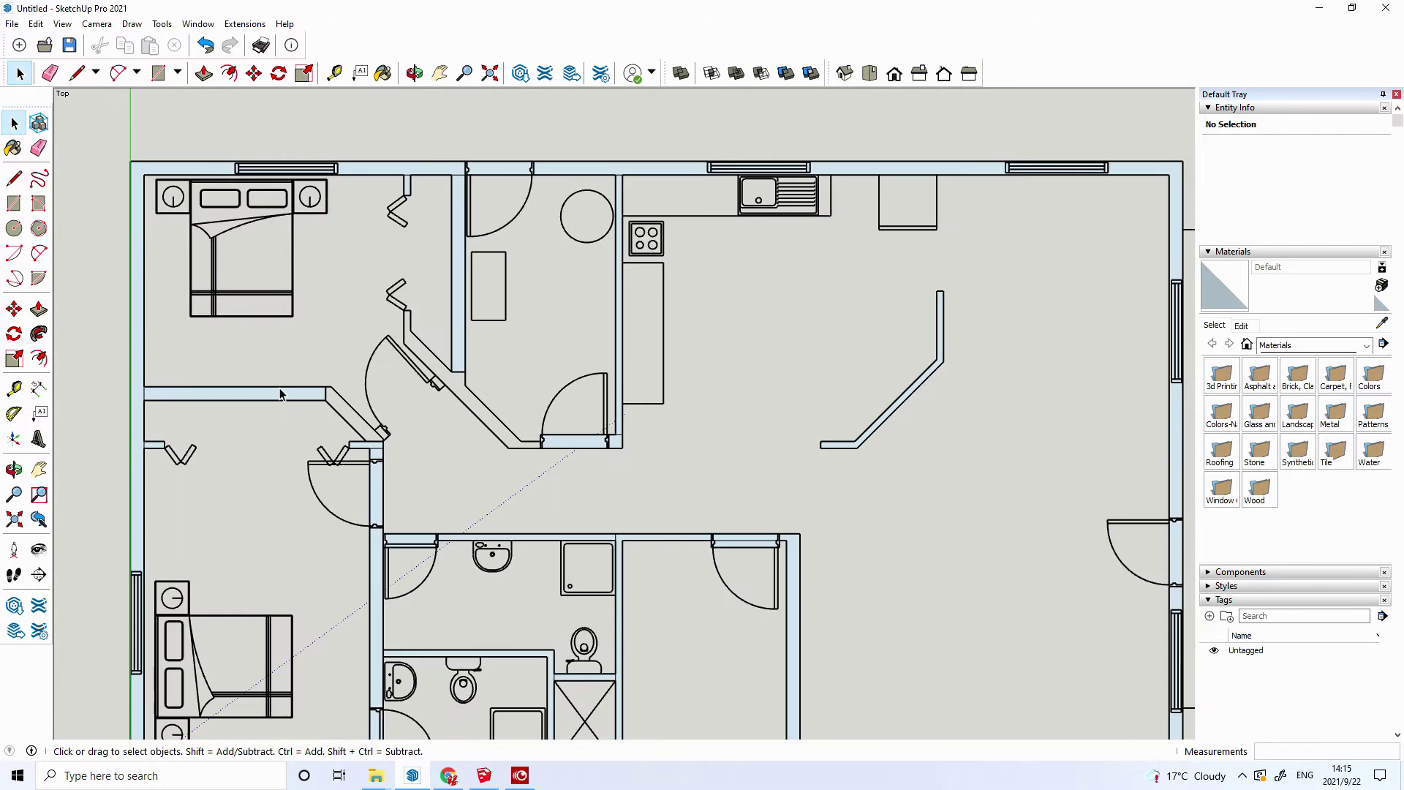
pyautogui.scroll(1, 286, 415)
pyautogui.scroll(1, 297, 411)
pyautogui.scroll(1, 301, 413)
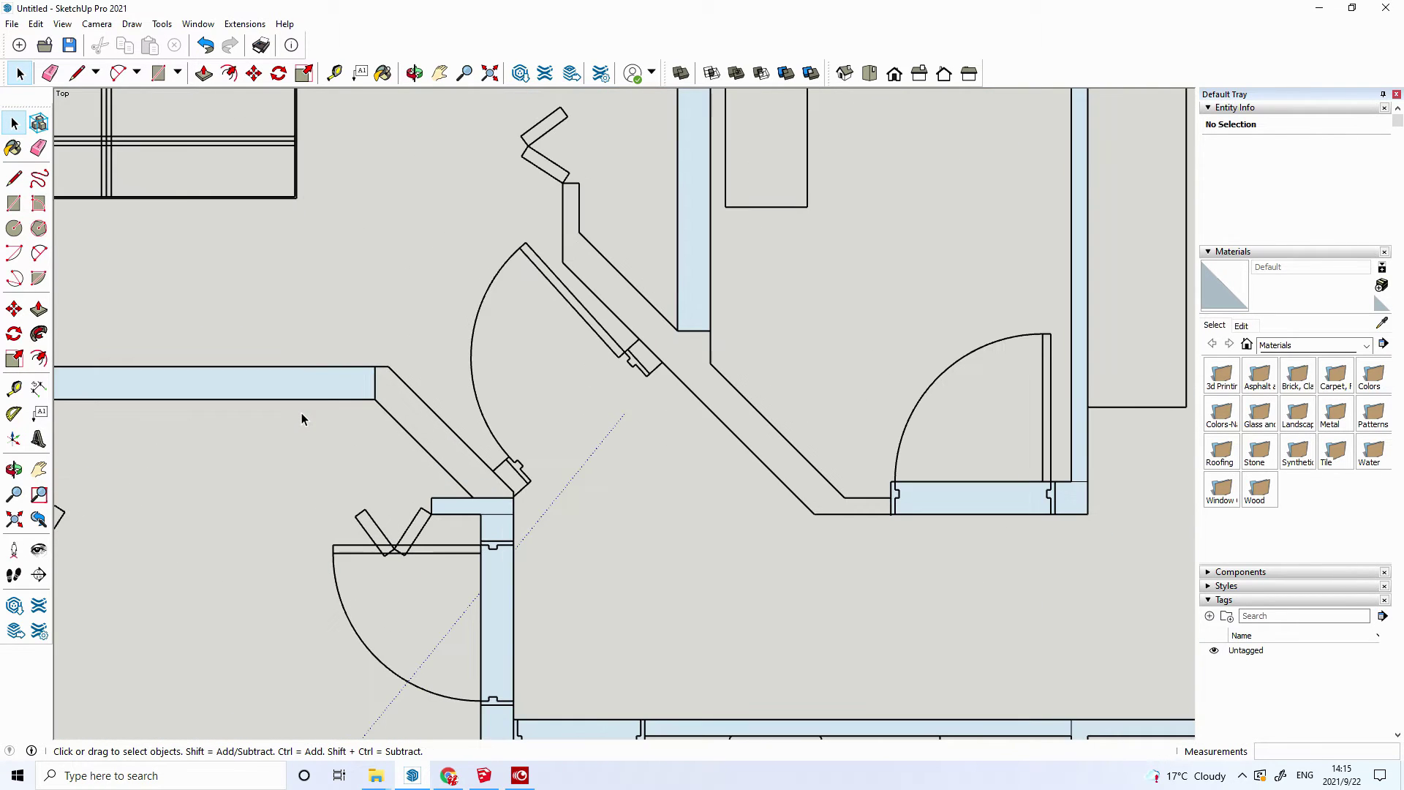
pyautogui.scroll(1, 302, 413)
pyautogui.scroll(1, 477, 473)
pyautogui.scroll(1, 573, 460)
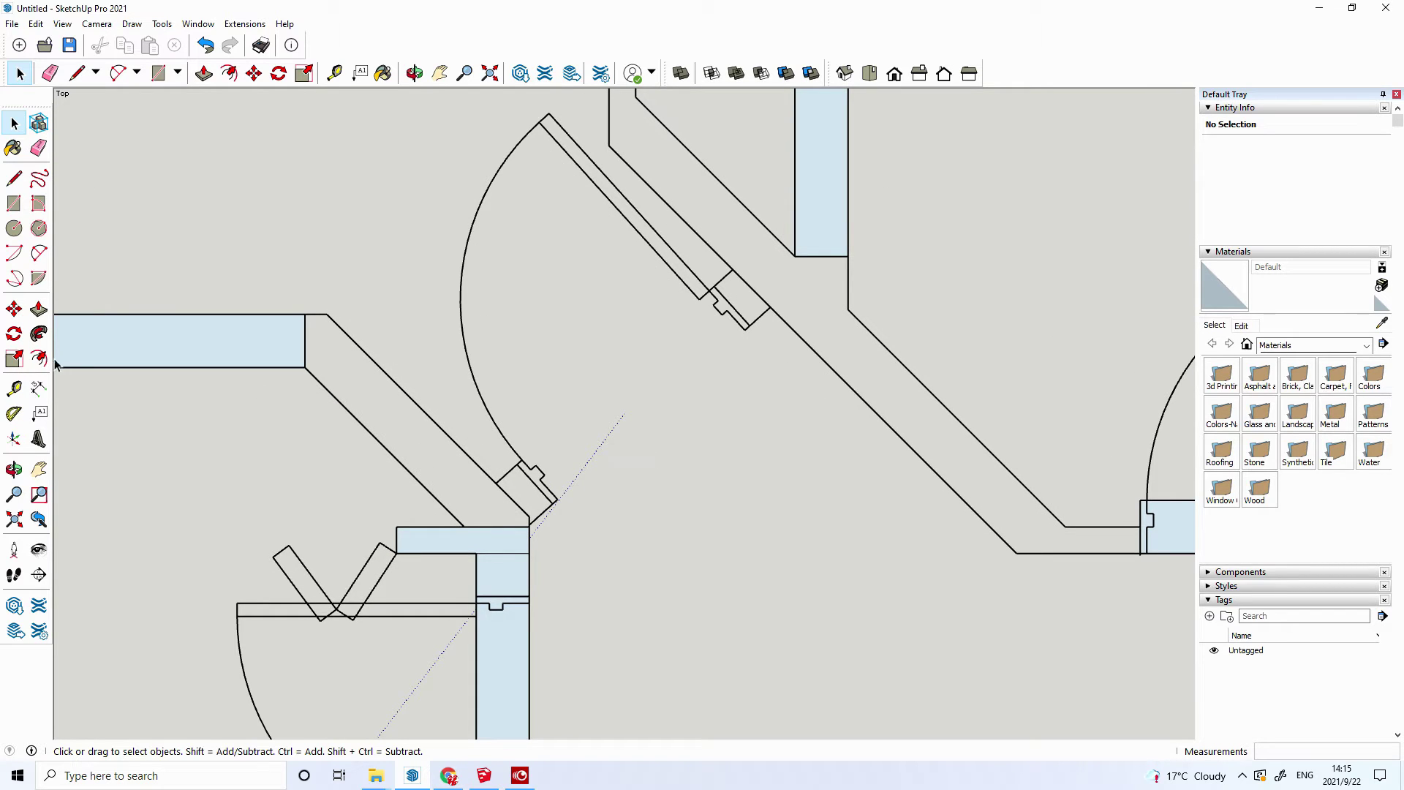
pyautogui.click(14, 178)
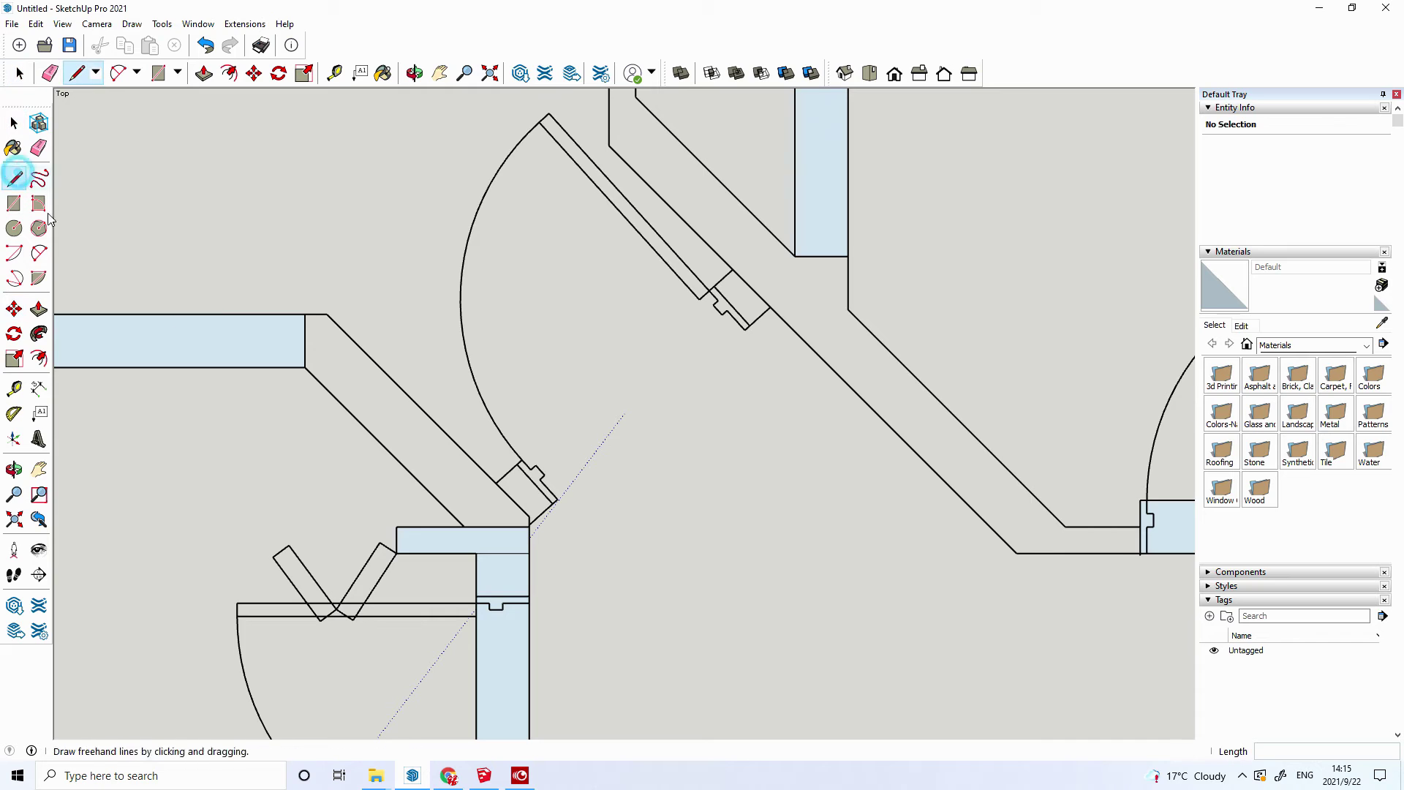
pyautogui.click(327, 314)
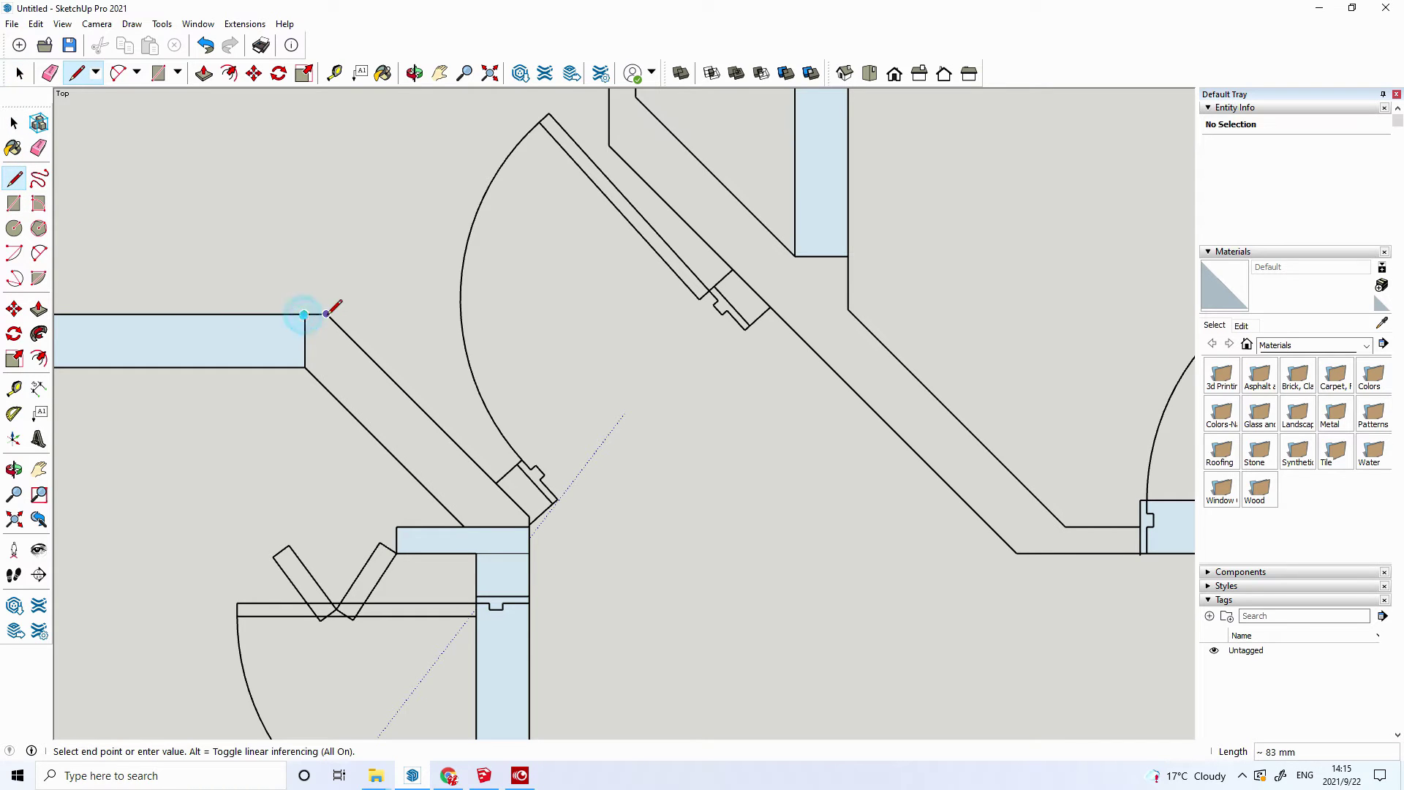
pyautogui.click(529, 517)
pyautogui.click(529, 526)
pyautogui.press('space')
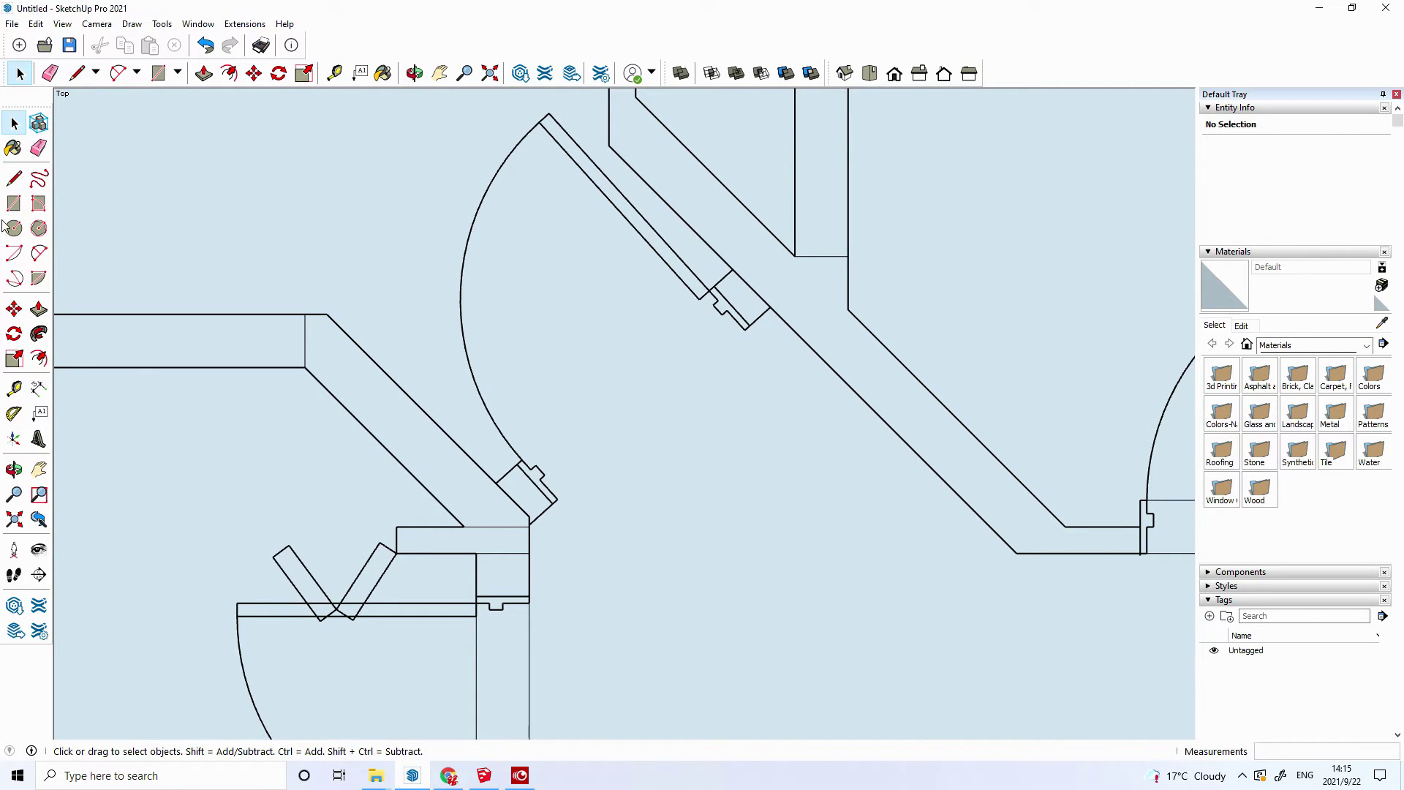
# - Close the wall end with a short line and erase the large and lower-left extra faces
pyautogui.click(14, 178)
pyautogui.click(304, 368)
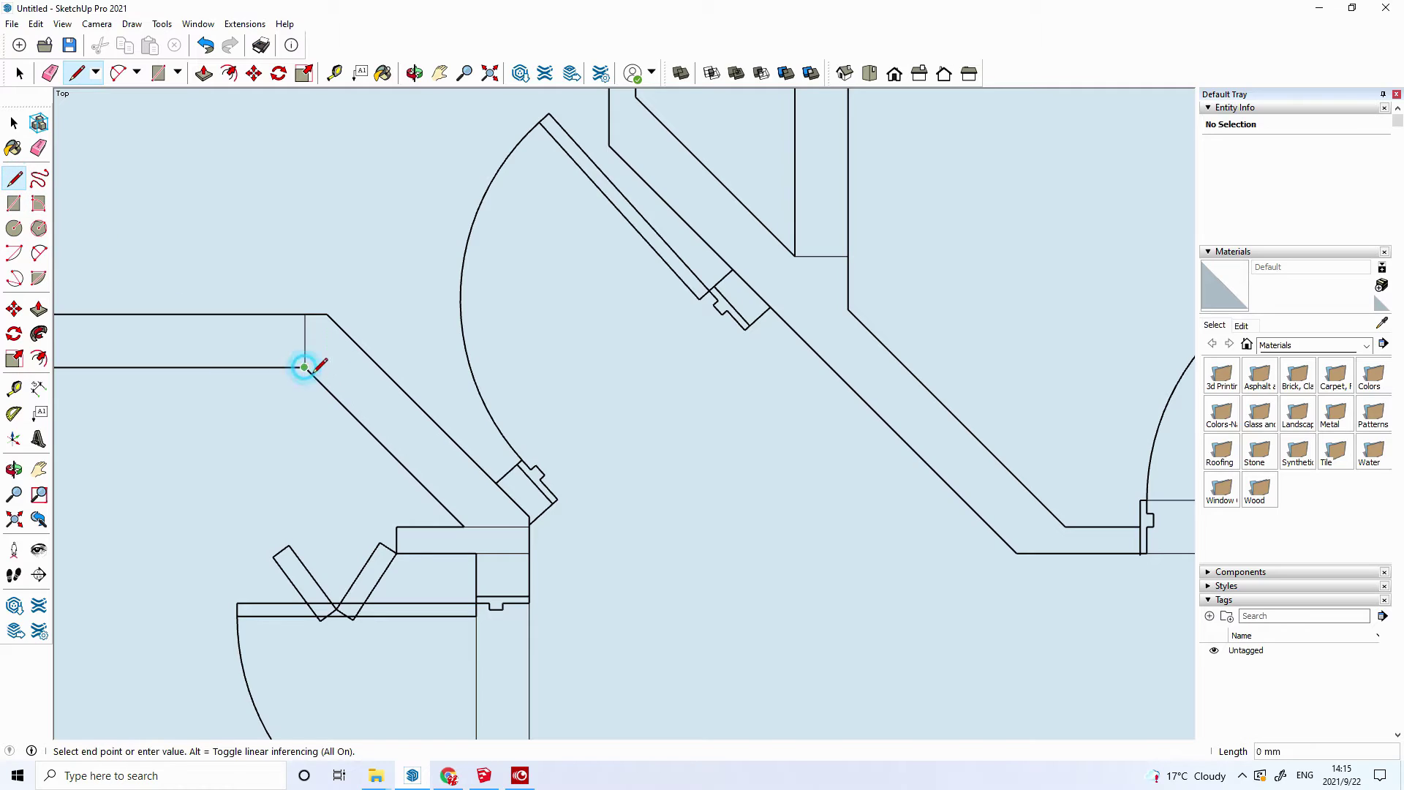
pyautogui.click(463, 526)
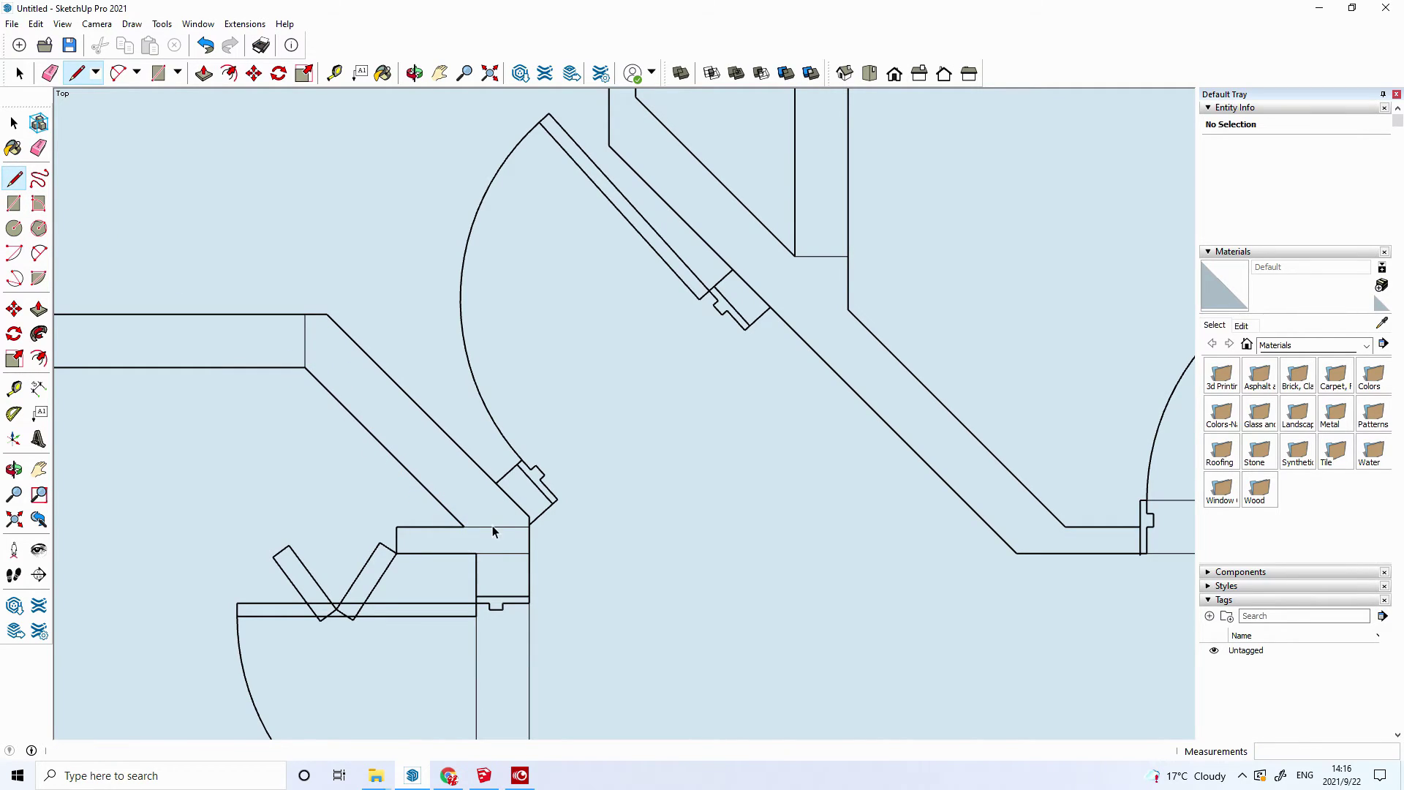
pyautogui.press('space')
pyautogui.rightClick(601, 437)
pyautogui.click(633, 461)
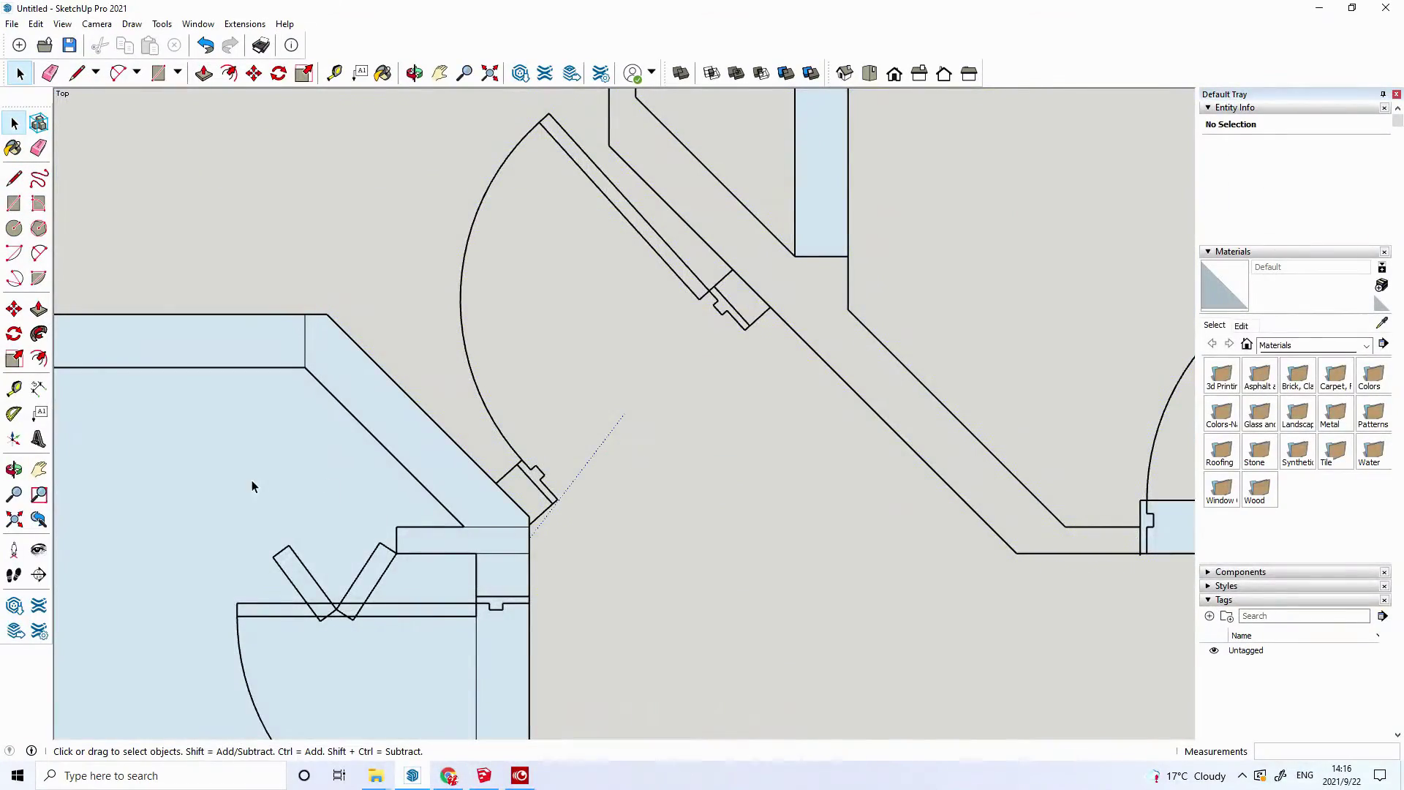
pyautogui.rightClick(226, 480)
pyautogui.click(253, 505)
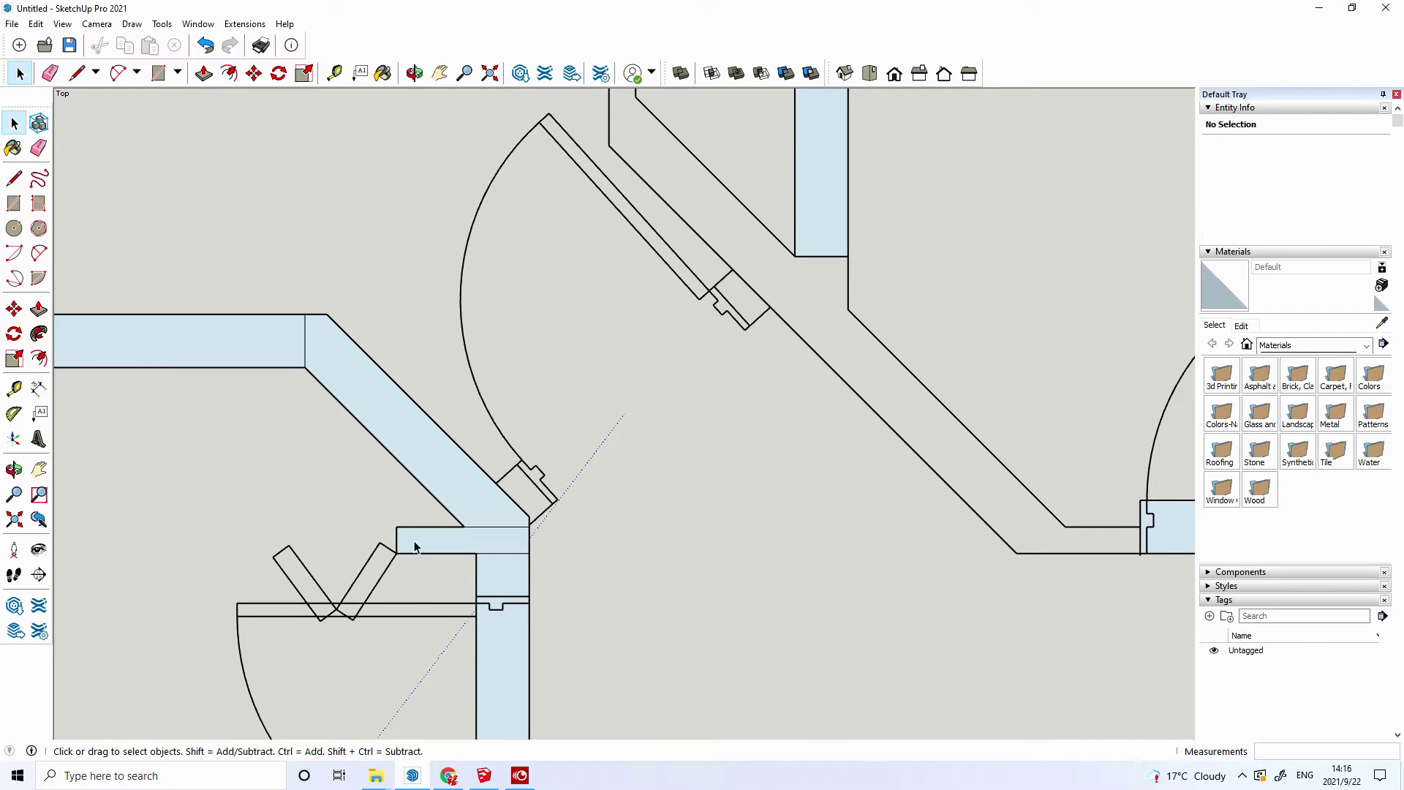
# - Trace the central wall's upper end and outer diagonal edge with lines
pyautogui.scroll(-1, 604, 570)
pyautogui.scroll(-1, 604, 570)
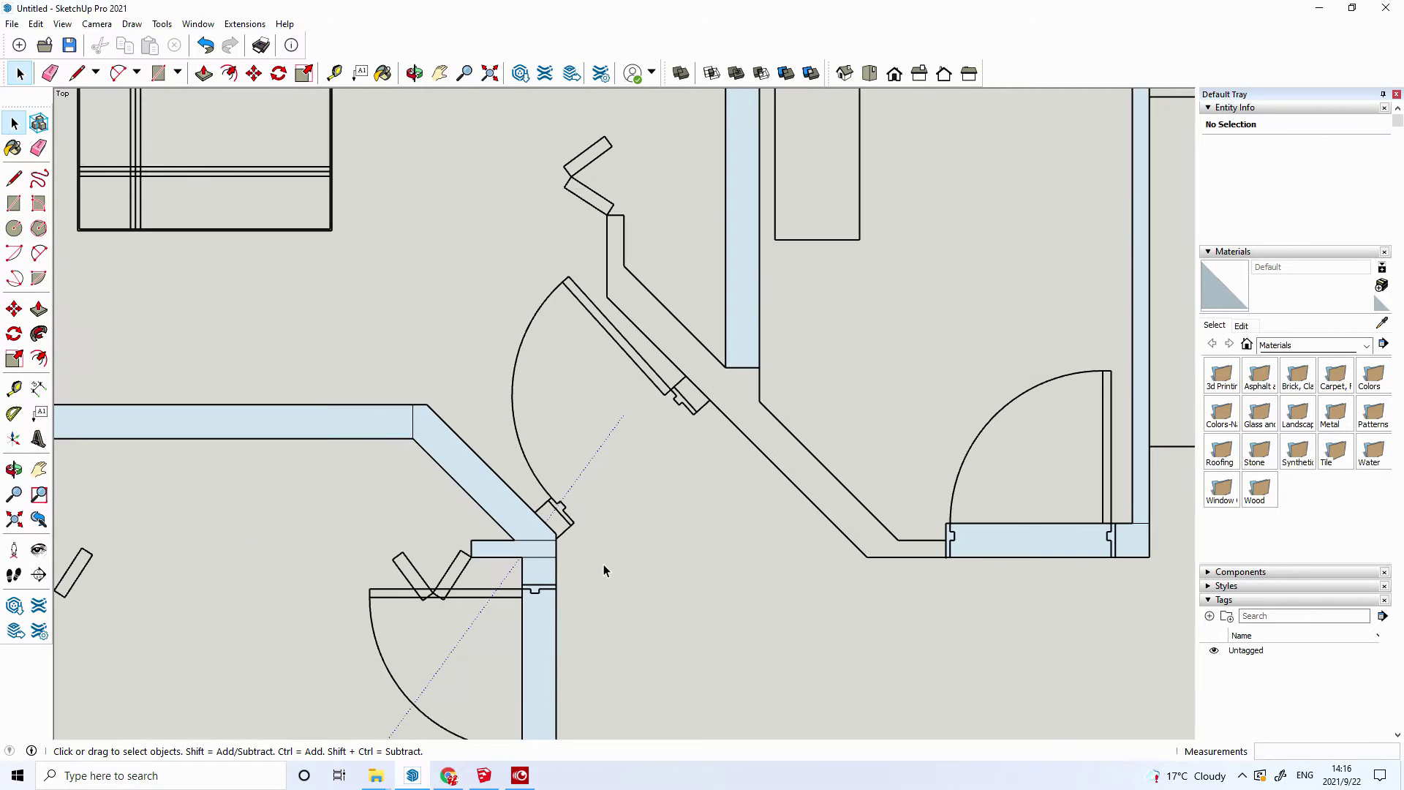
pyautogui.scroll(1, 951, 366)
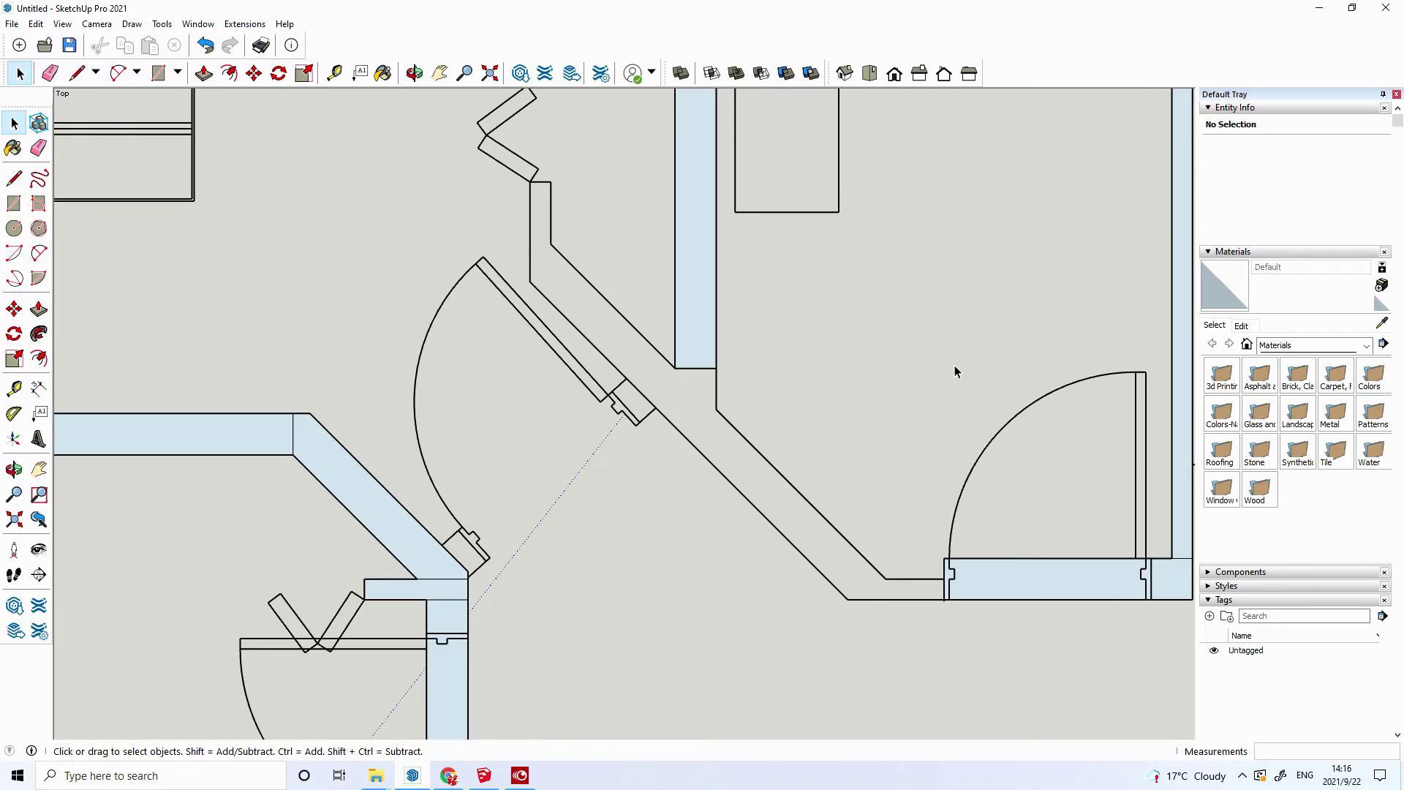
pyautogui.scroll(1, 954, 366)
pyautogui.click(14, 178)
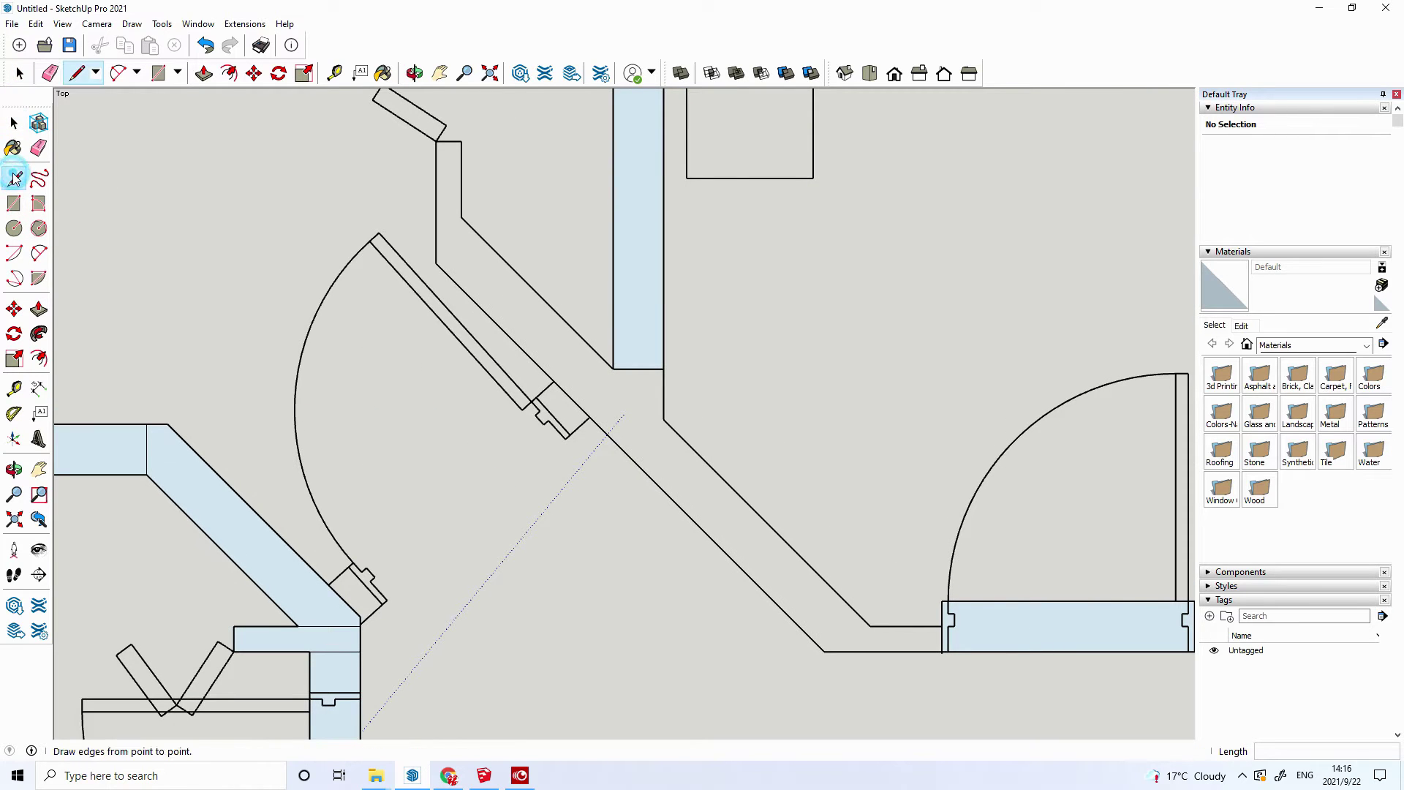
pyautogui.click(436, 141)
pyautogui.click(460, 140)
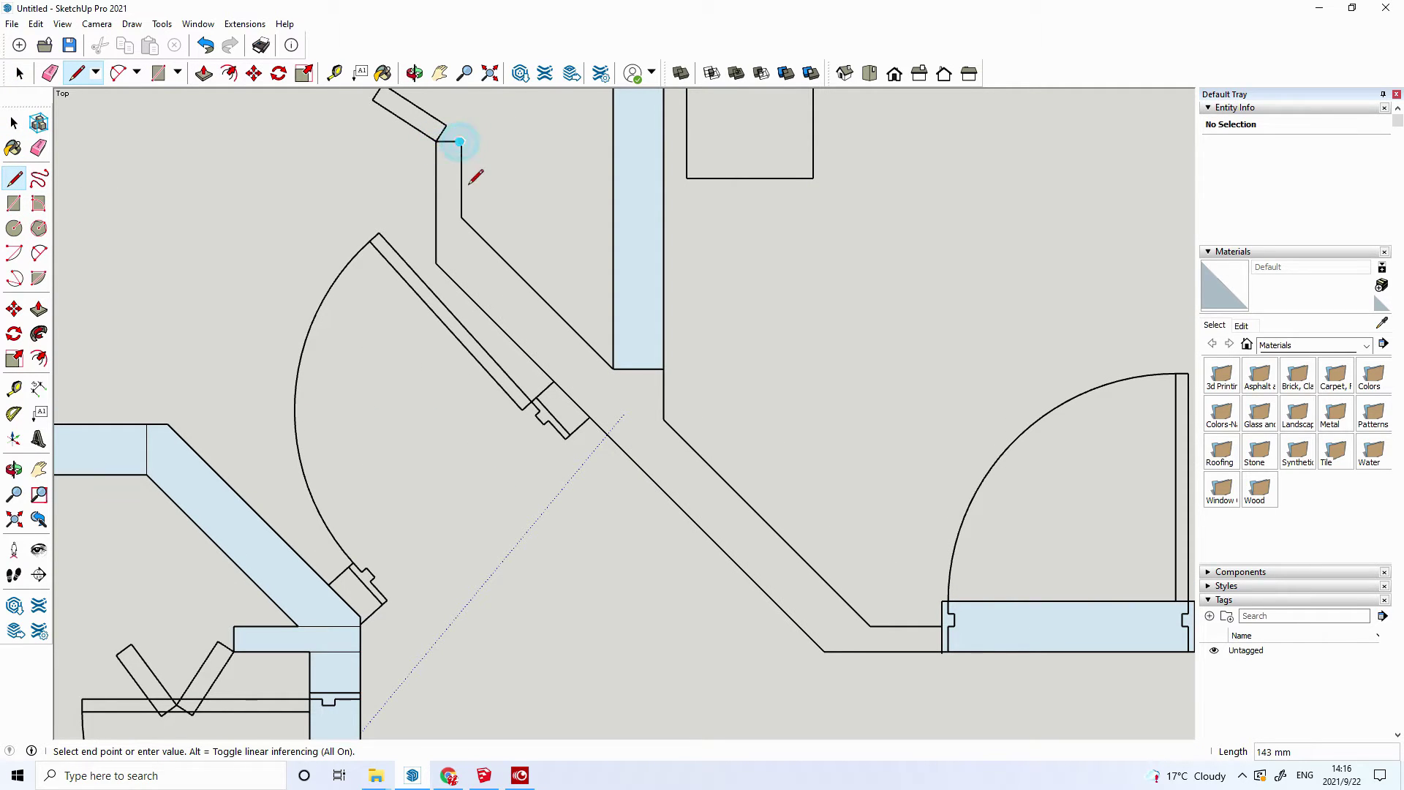
pyautogui.click(461, 217)
pyautogui.click(613, 368)
pyautogui.press('space')
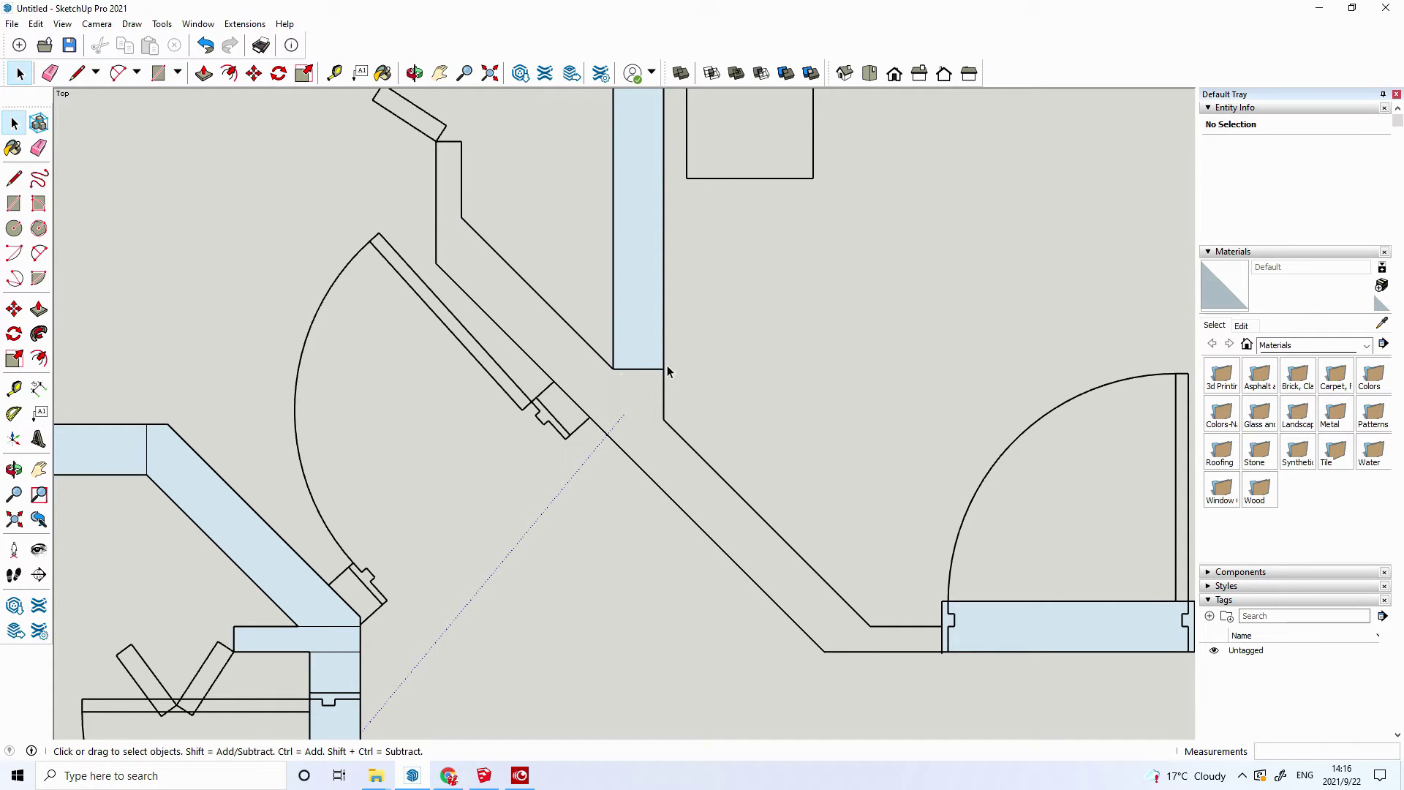
# - Trace from the vertical wall corner along the diagonal to the lower corner, forming a face
pyautogui.click(14, 178)
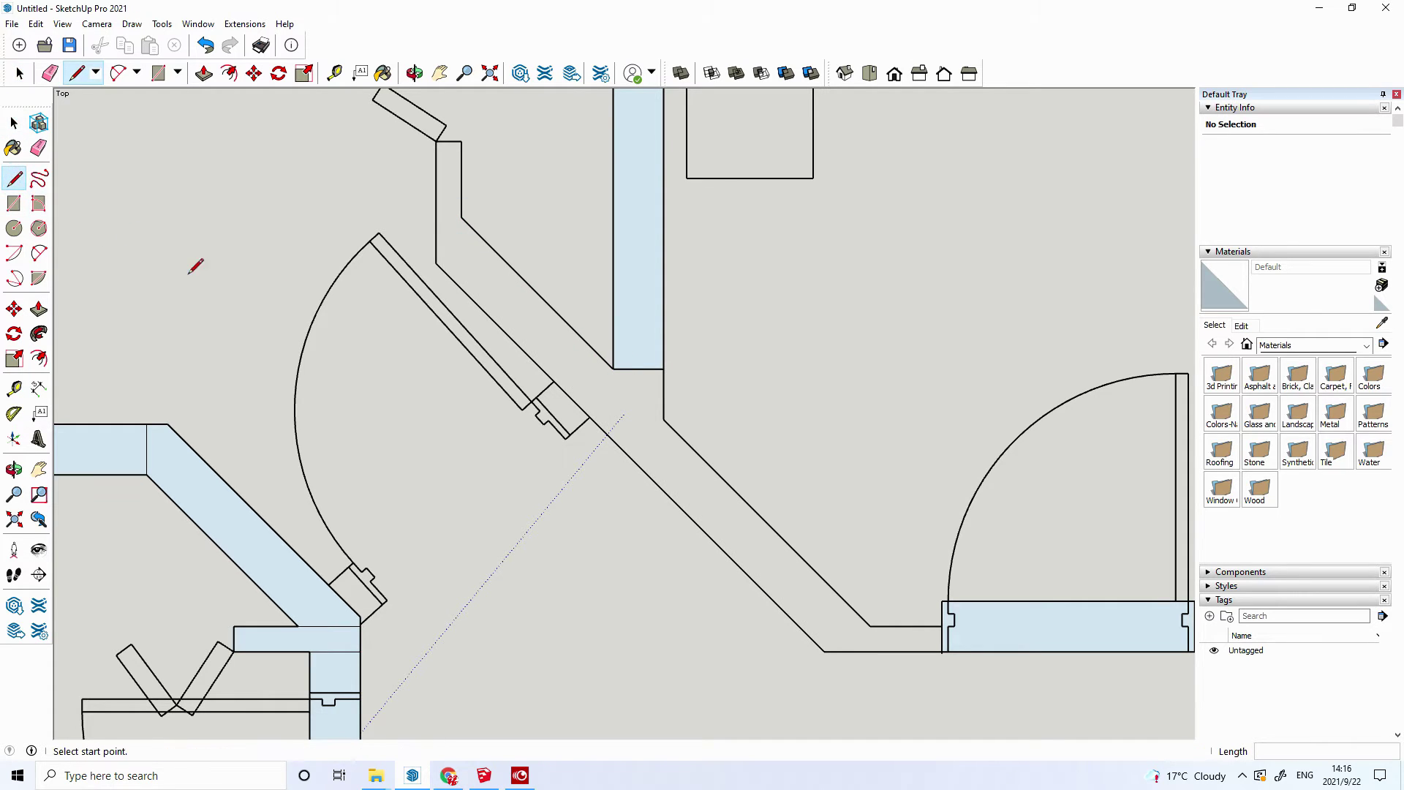
pyautogui.click(663, 368)
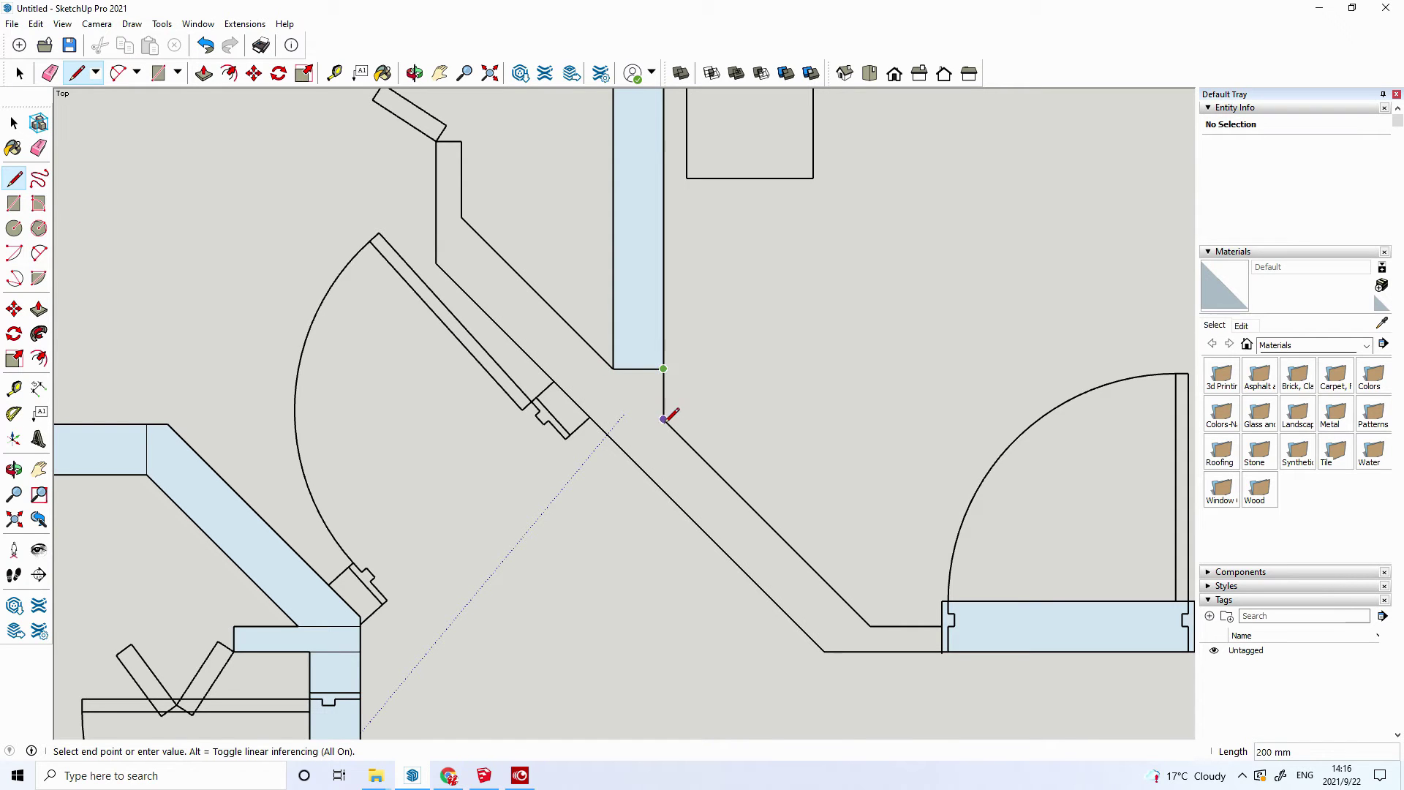
pyautogui.click(663, 419)
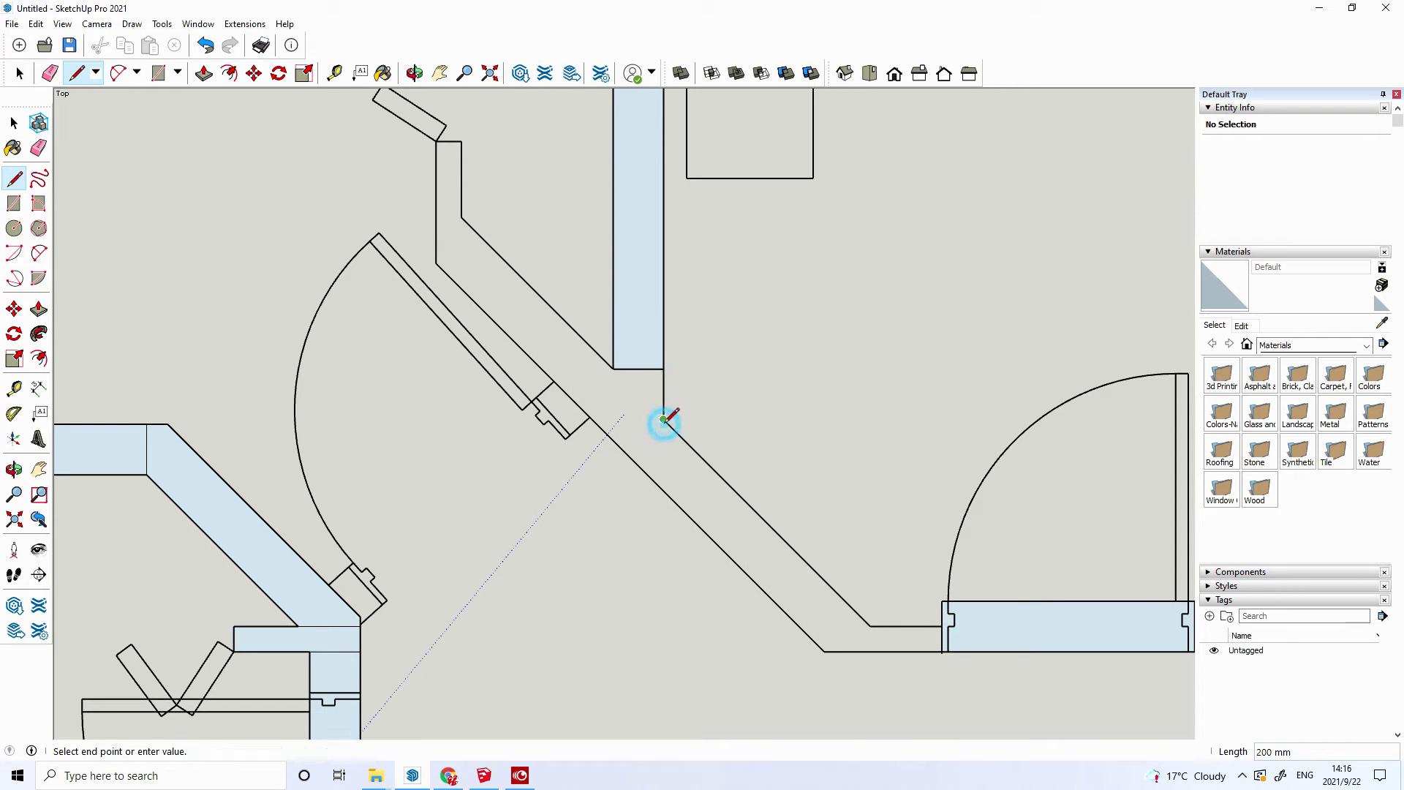
pyautogui.click(870, 625)
pyautogui.click(942, 625)
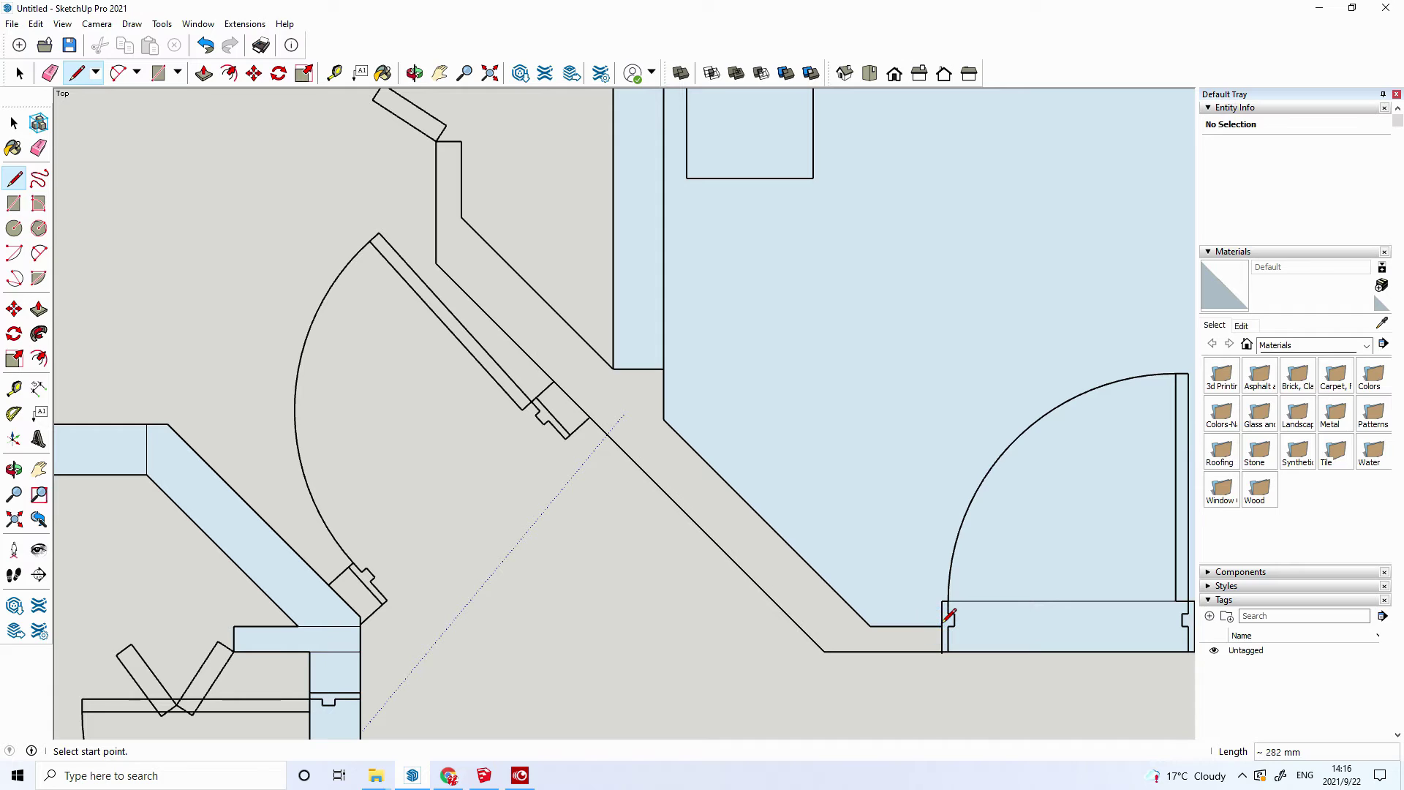
pyautogui.press('space')
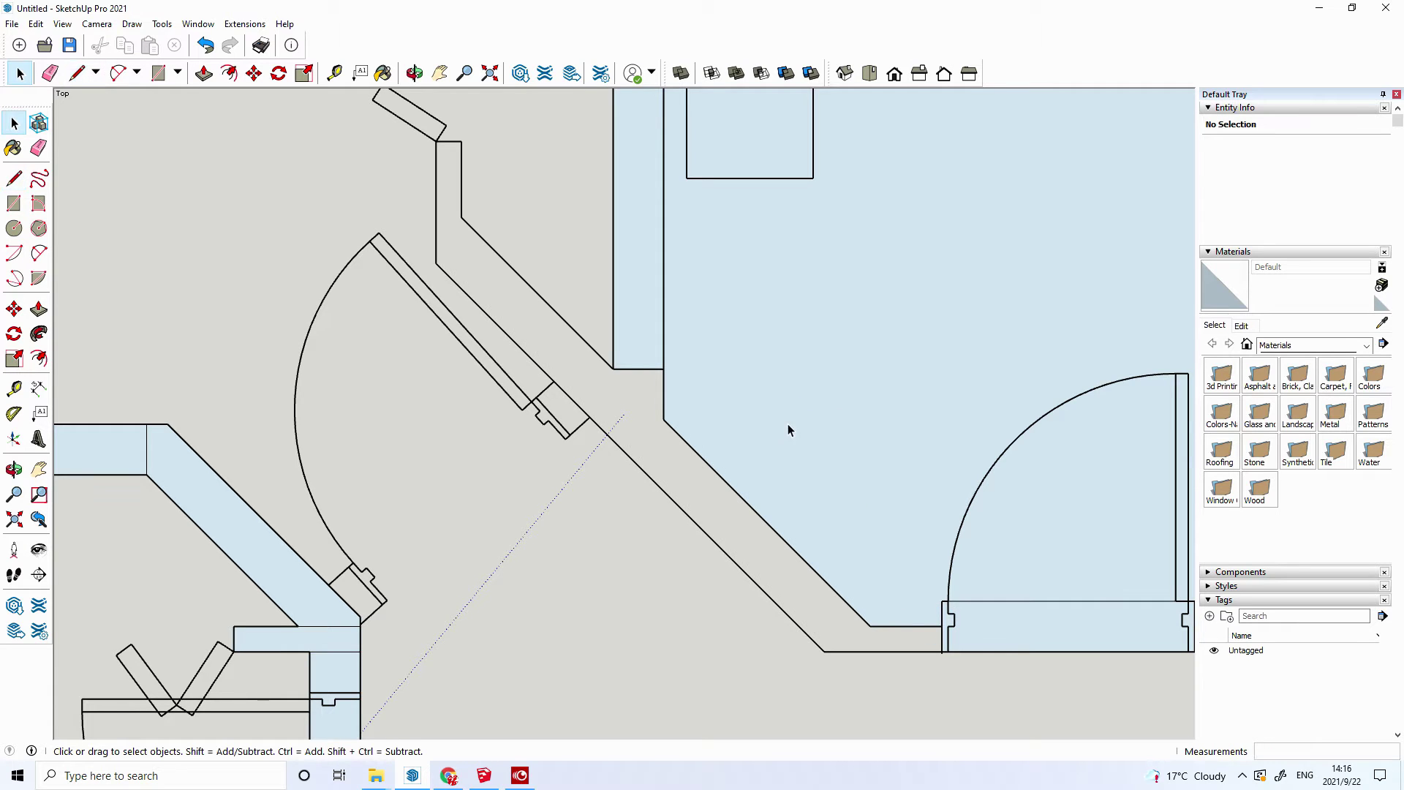
# - Trace the inner diagonal wall edge down to the door corner to close the wall face
pyautogui.click(13, 178)
pyautogui.click(437, 140)
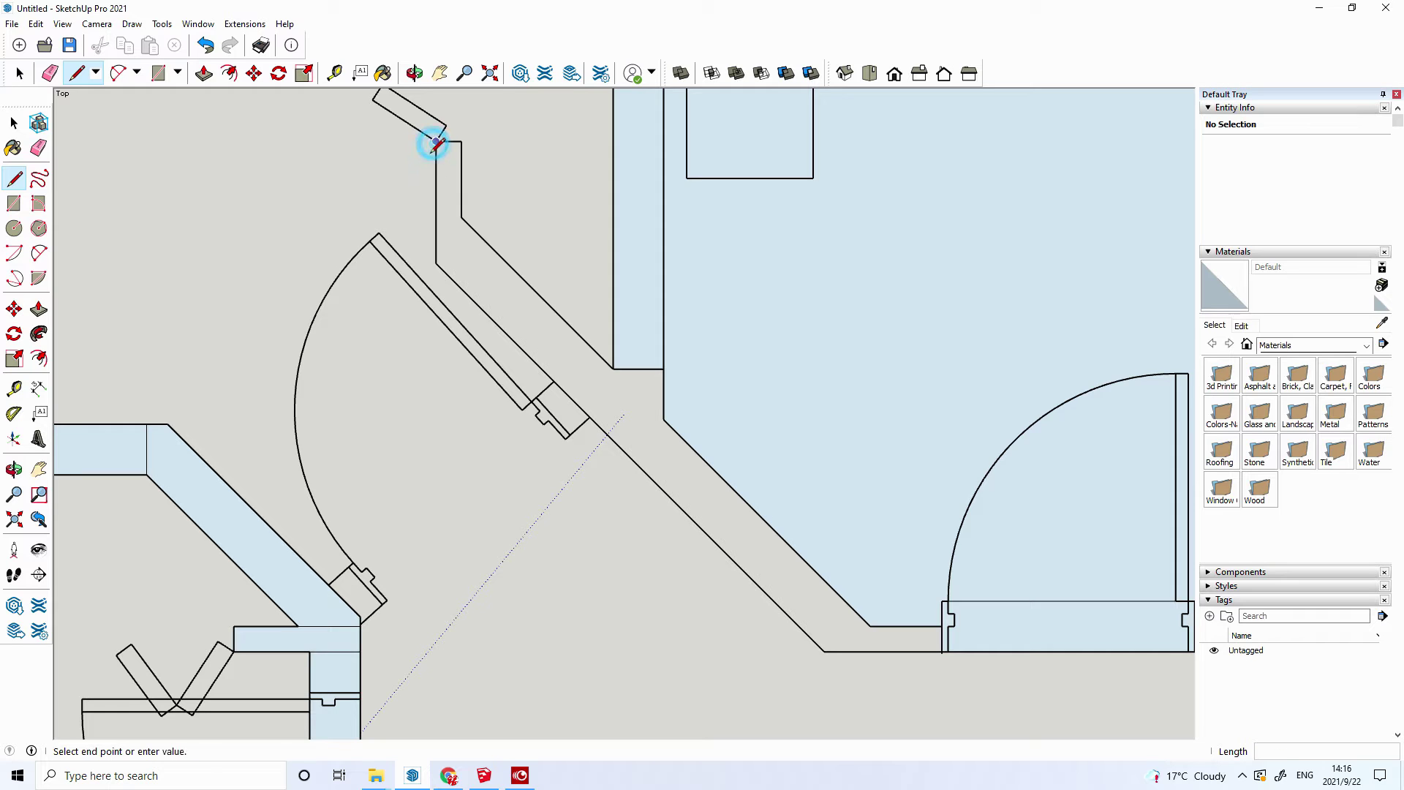
pyautogui.click(436, 263)
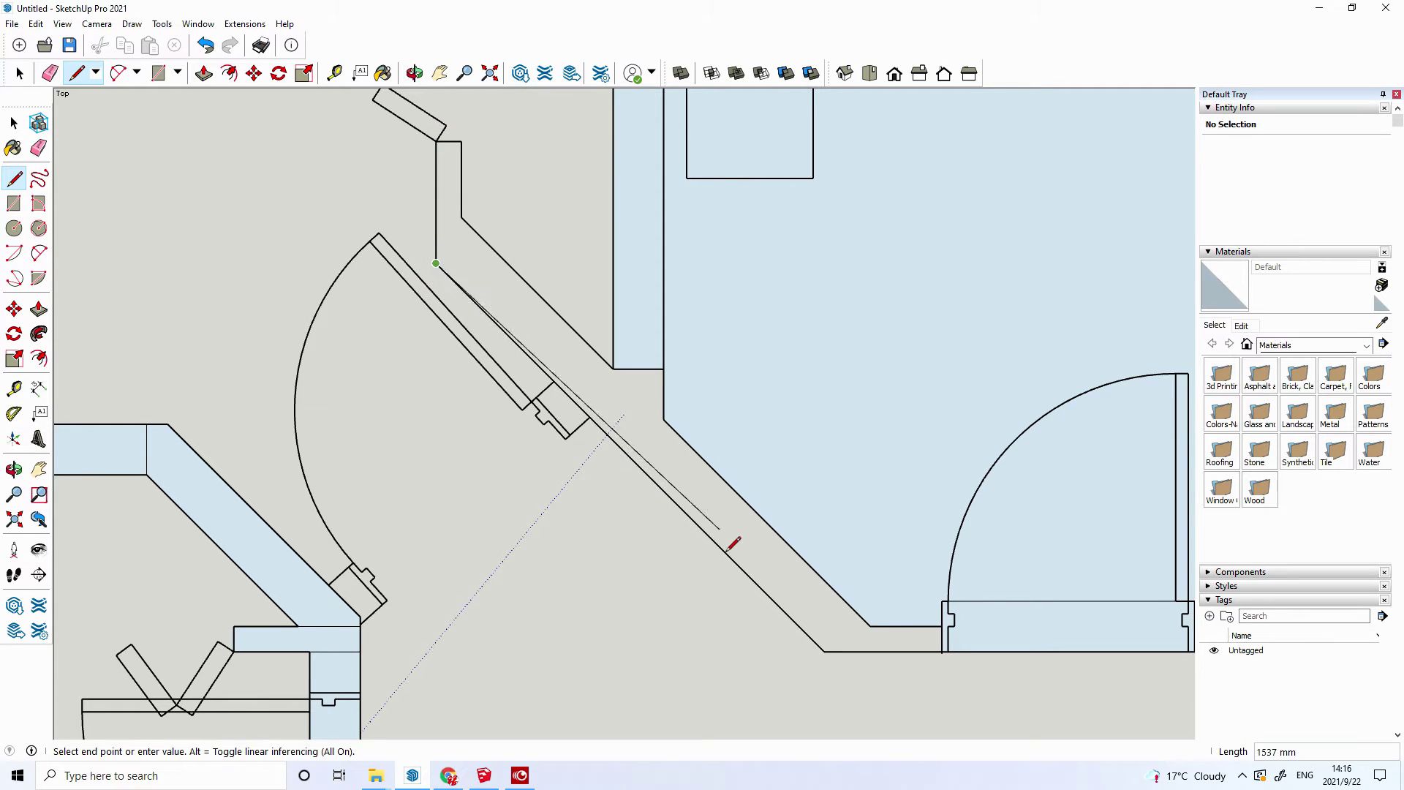
pyautogui.click(824, 652)
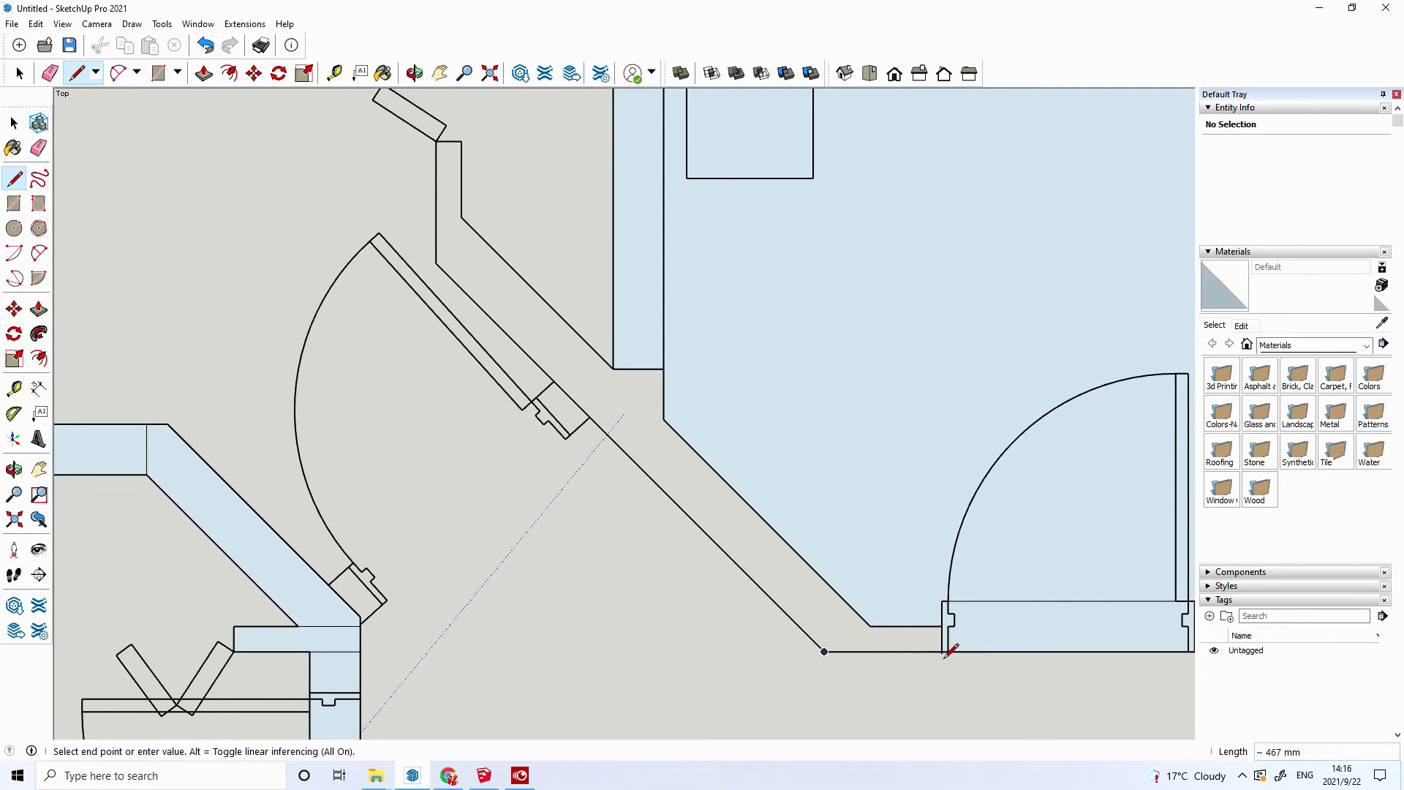
pyautogui.scroll(2, 940, 650)
pyautogui.scroll(2, 940, 647)
pyautogui.scroll(1, 944, 645)
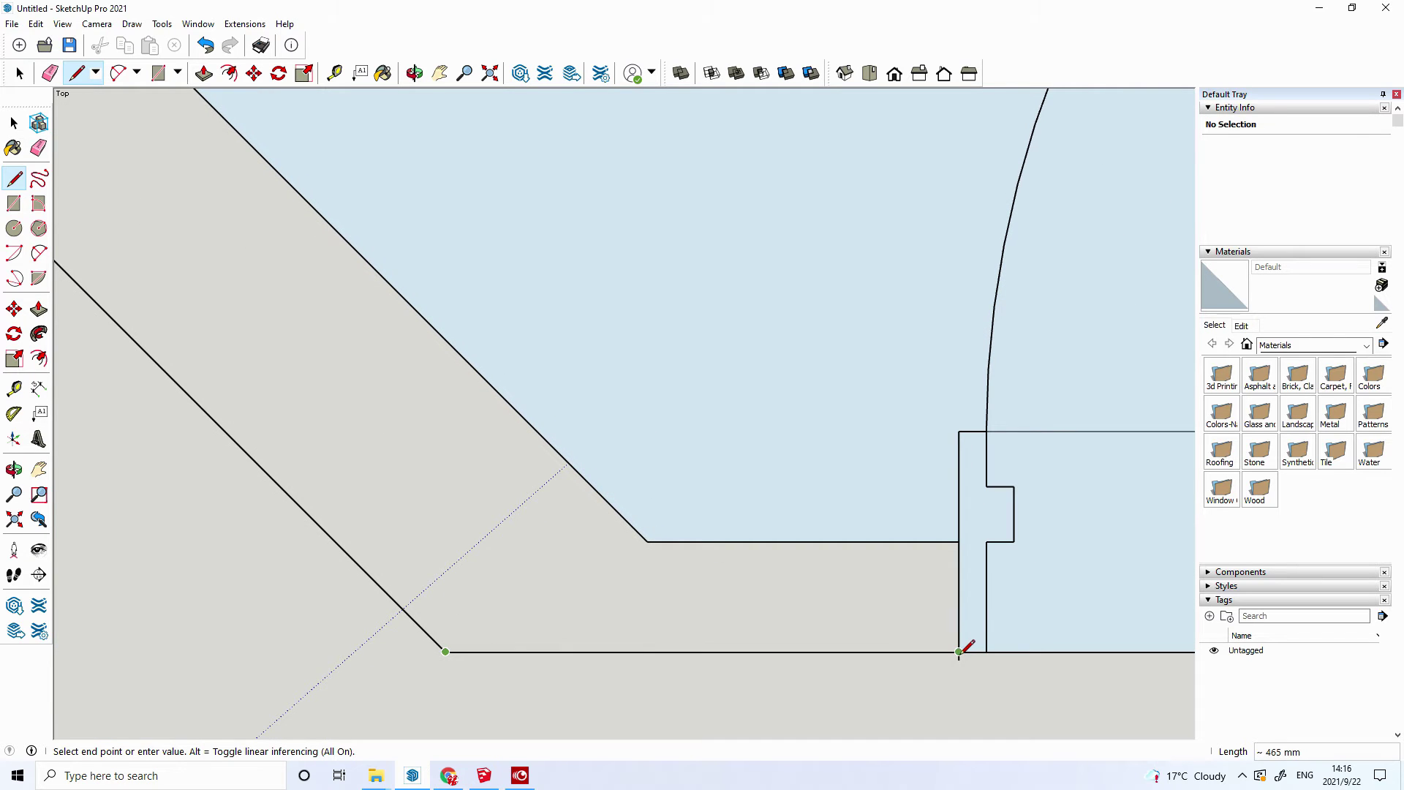
pyautogui.click(959, 652)
# - Erase the upper and outer lower-left extra faces
pyautogui.rightClick(661, 382)
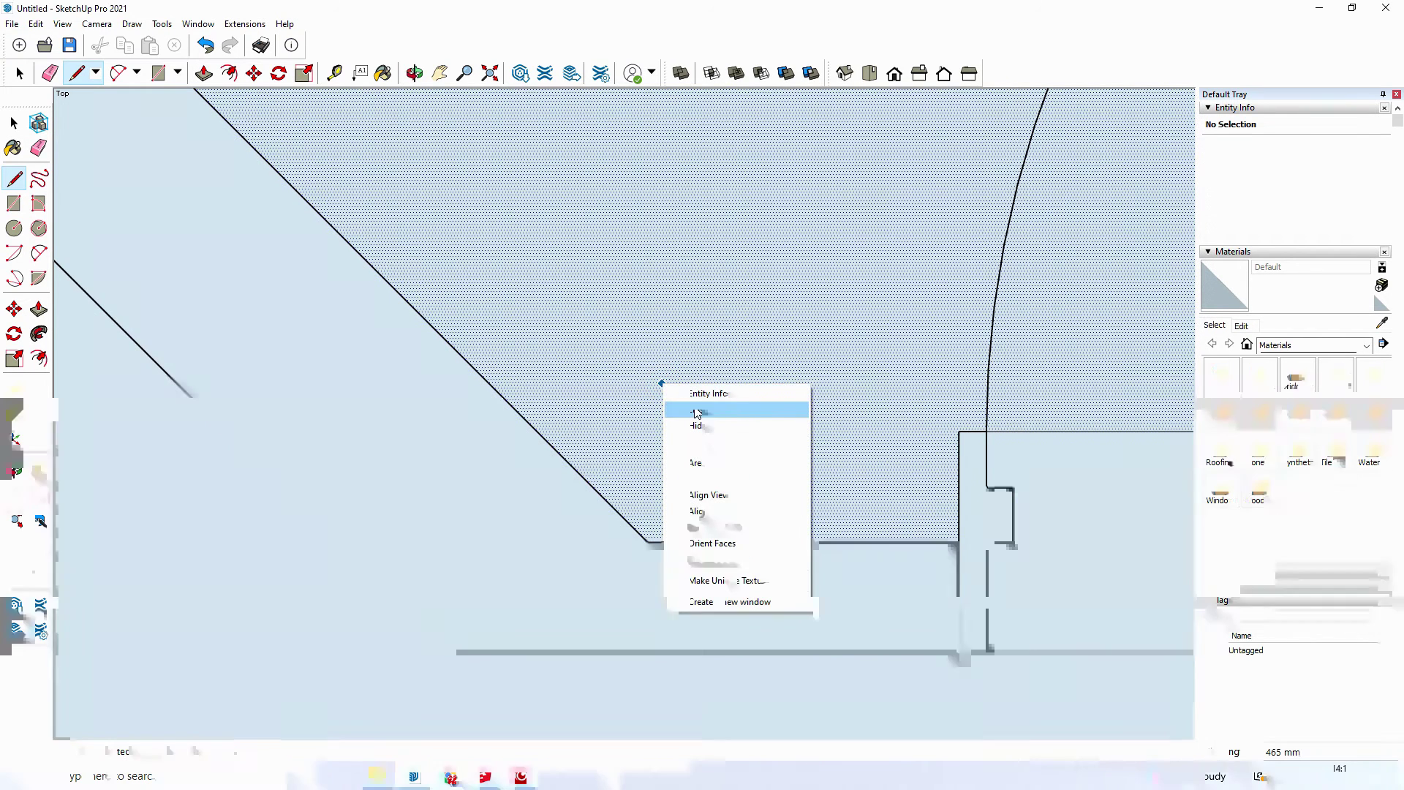
pyautogui.click(680, 408)
pyautogui.rightClick(130, 503)
pyautogui.click(167, 527)
pyautogui.scroll(-2, 188, 531)
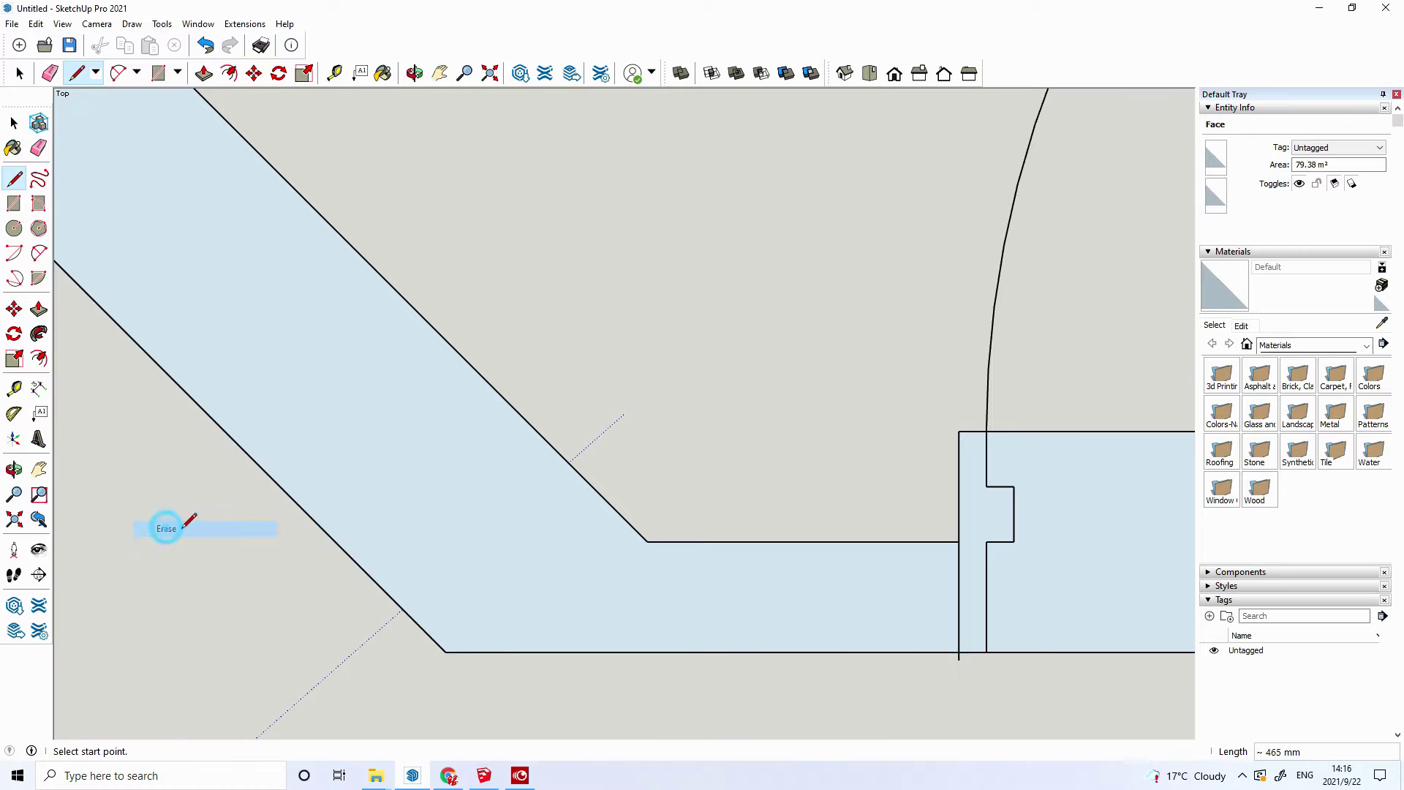
pyautogui.scroll(-2, 282, 558)
pyautogui.scroll(-1, 301, 552)
pyautogui.scroll(-1, 311, 563)
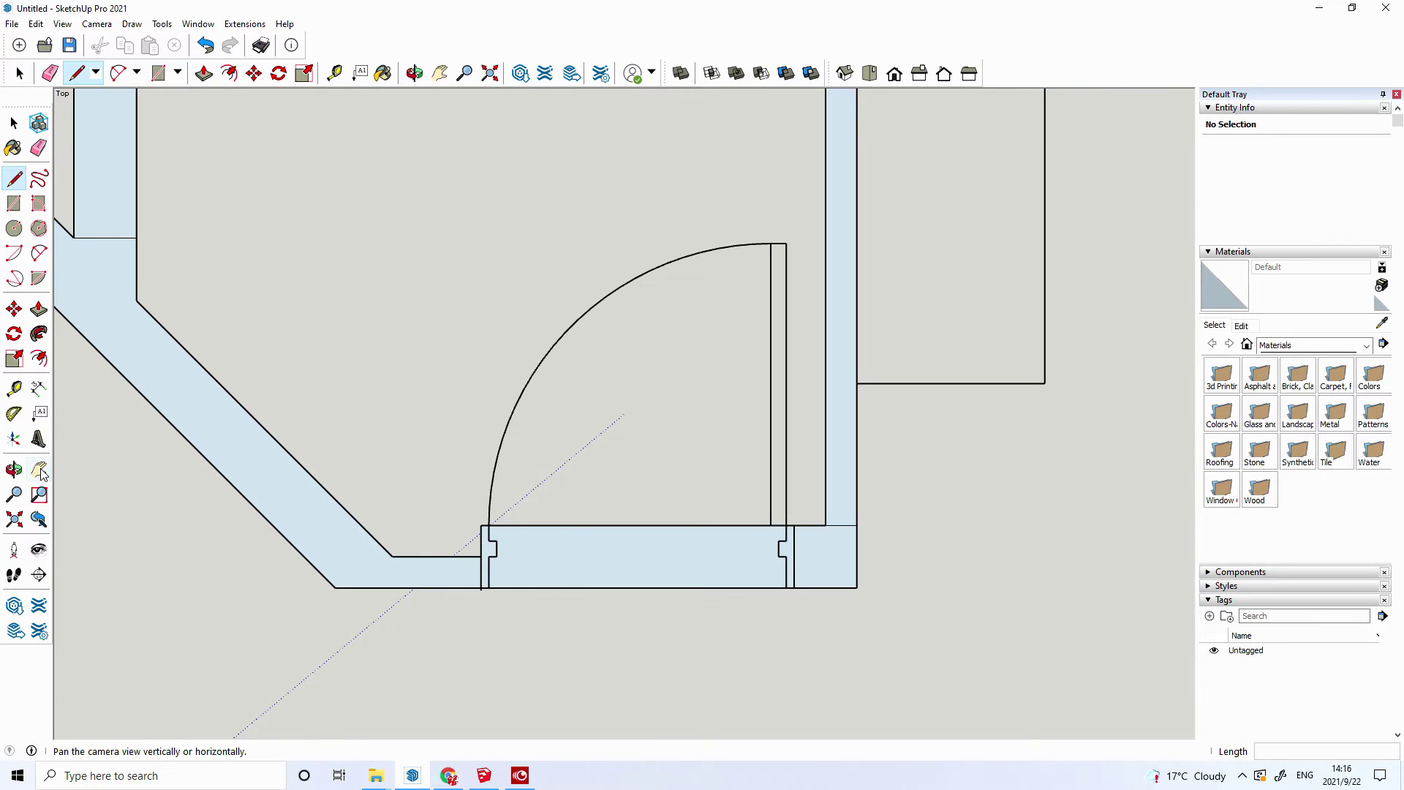
pyautogui.click(39, 469)
# - Trace the first diagonal edge across the doorway, starting at the door hinge corner
pyautogui.moveTo(239, 430); pyautogui.dragTo(806, 550)
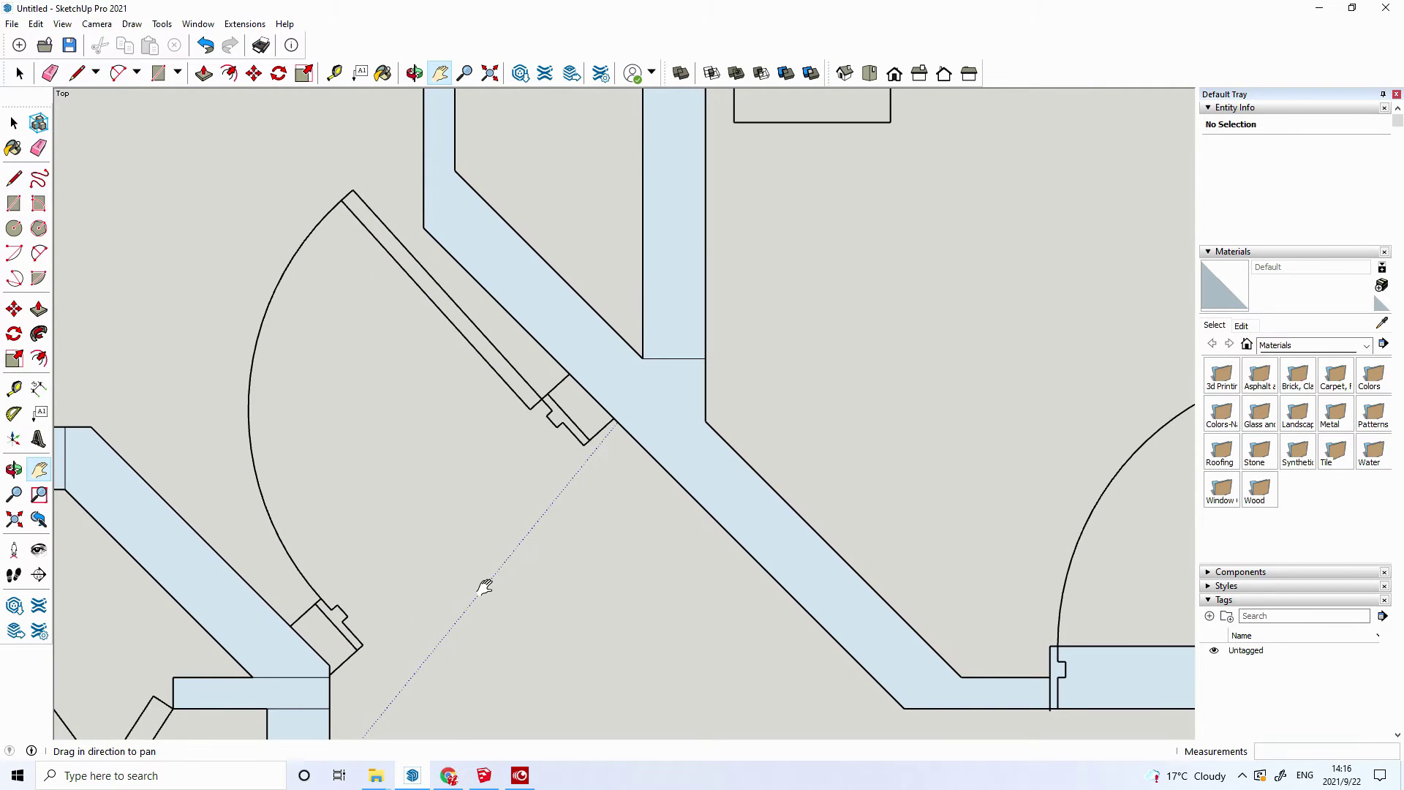
pyautogui.scroll(-2, 486, 585)
pyautogui.scroll(2, 505, 614)
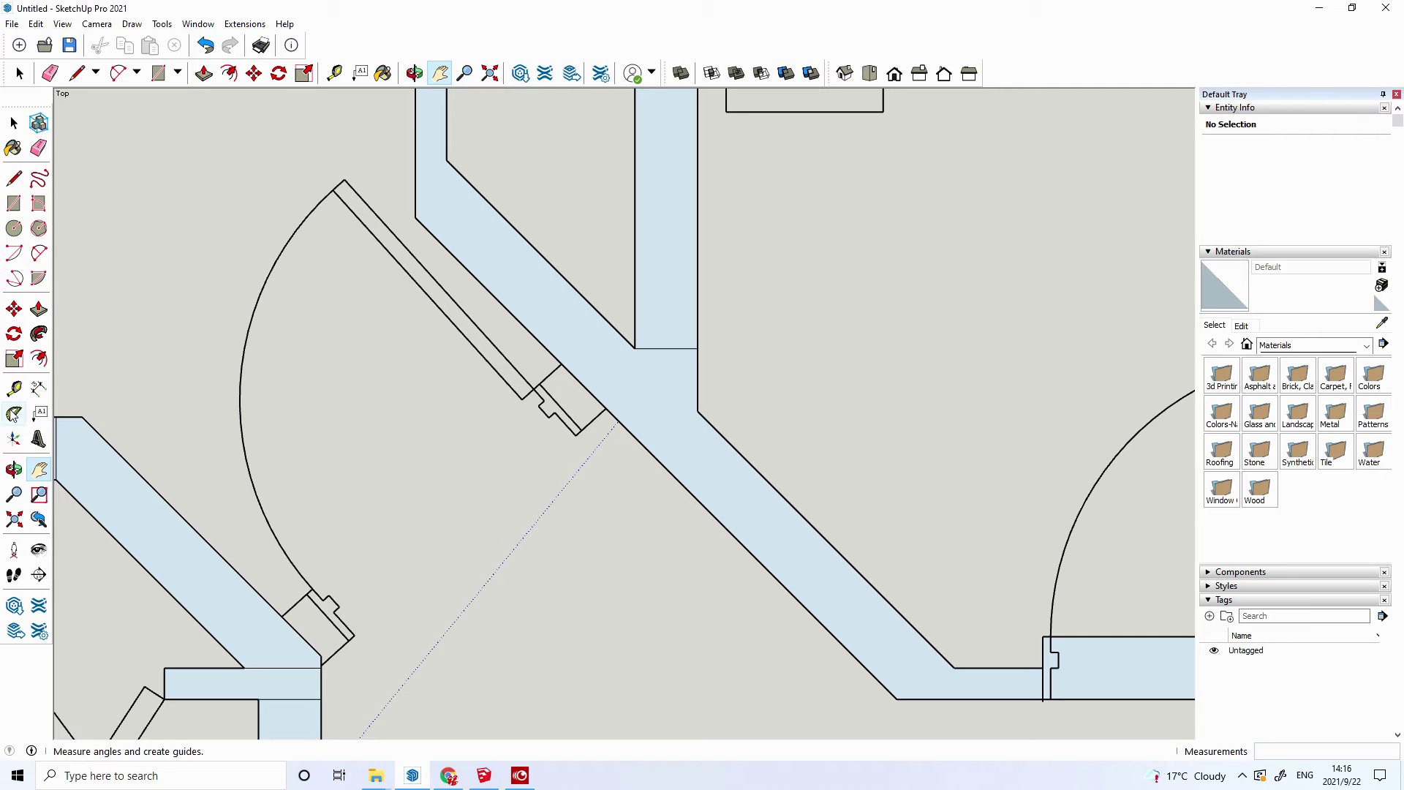
pyautogui.click(14, 178)
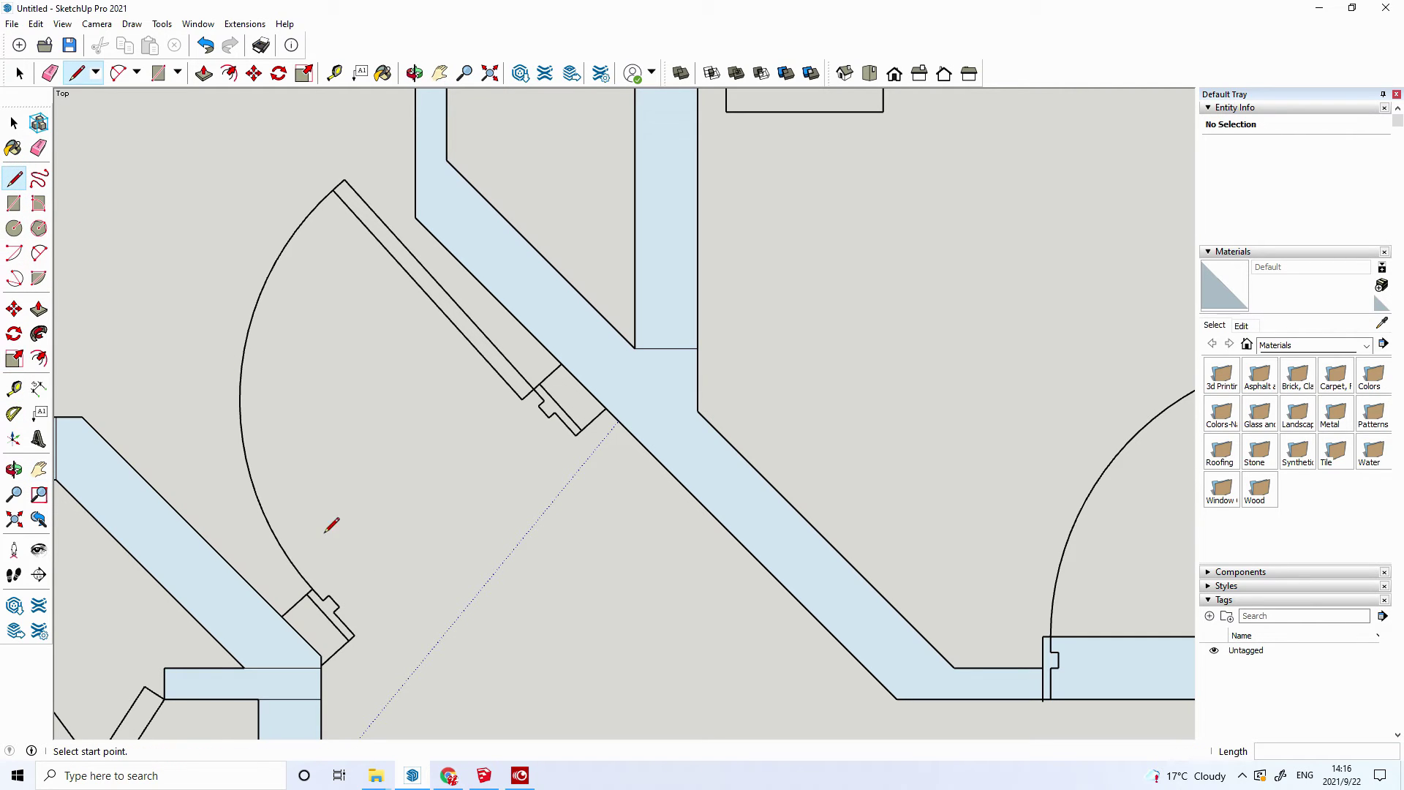
pyautogui.click(282, 616)
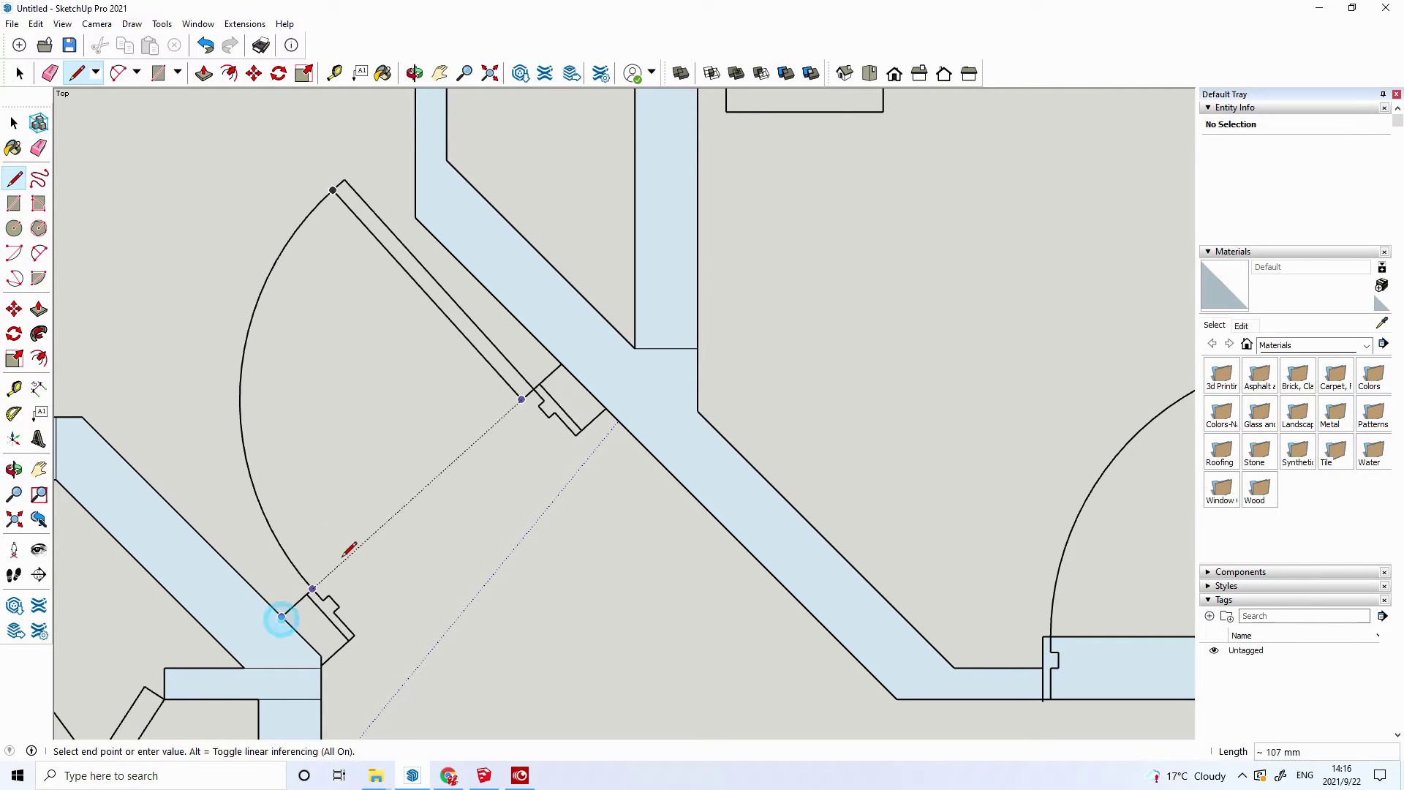
pyautogui.click(561, 363)
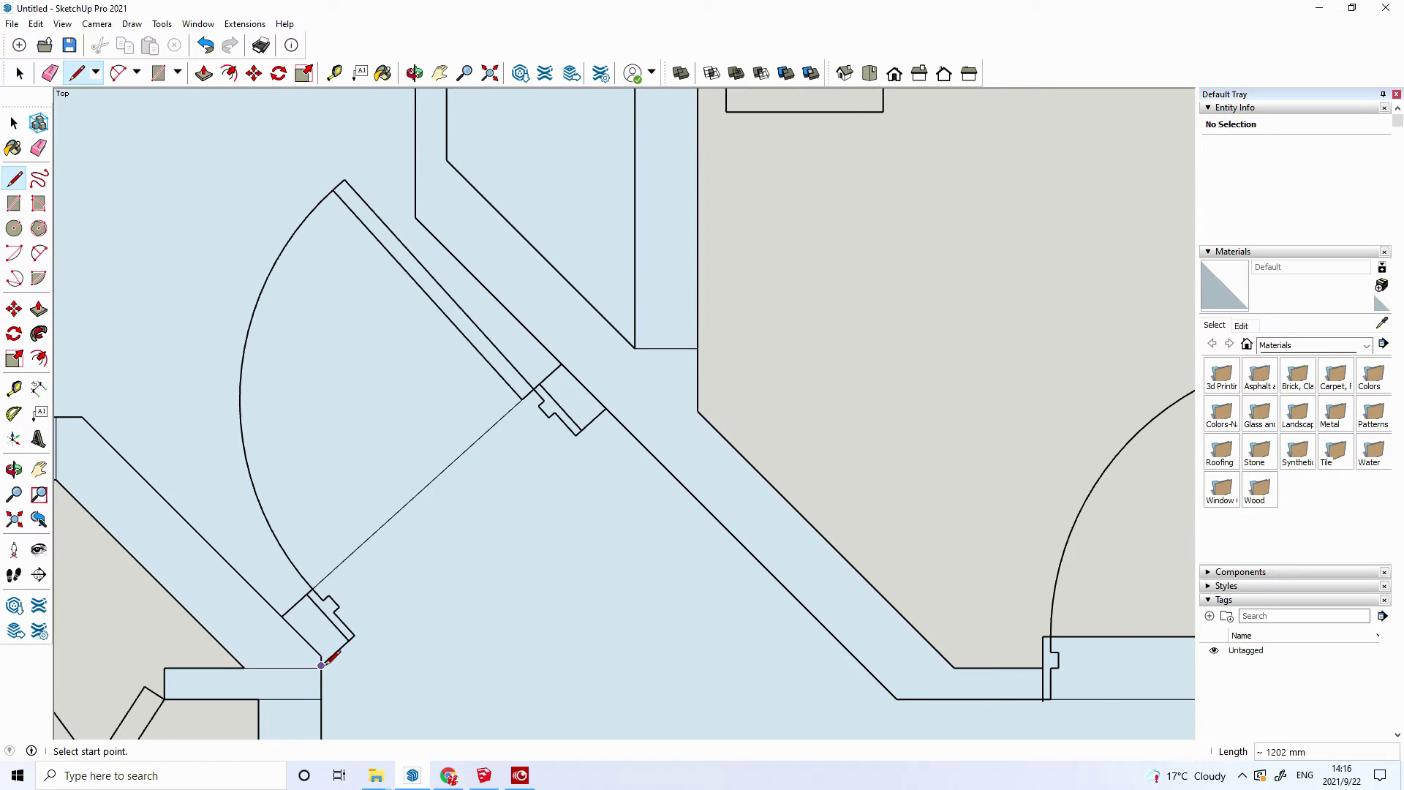
# - Trace the second parallel diagonal edge from the door frame corner and erase the extra face
pyautogui.scroll(3, 322, 667)
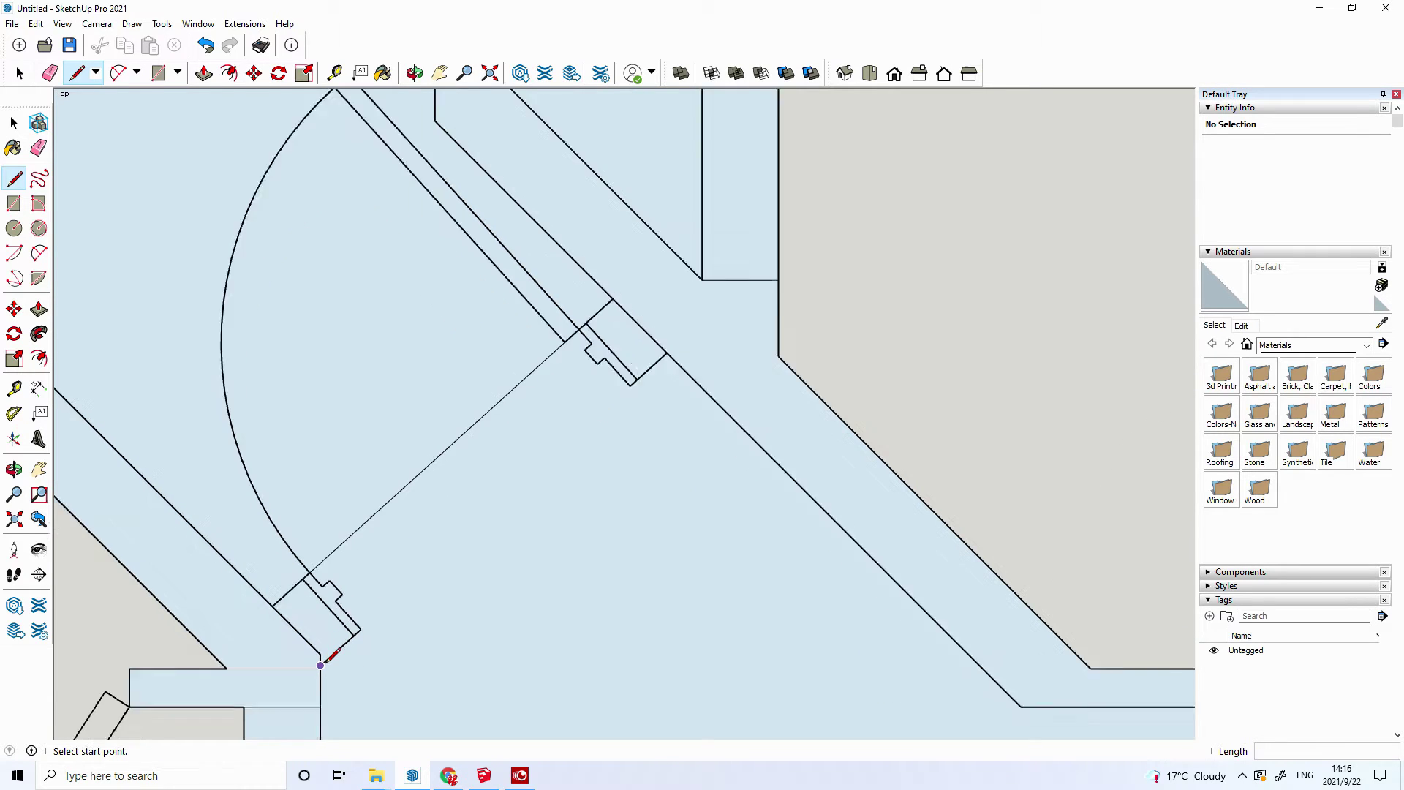
pyautogui.click(318, 666)
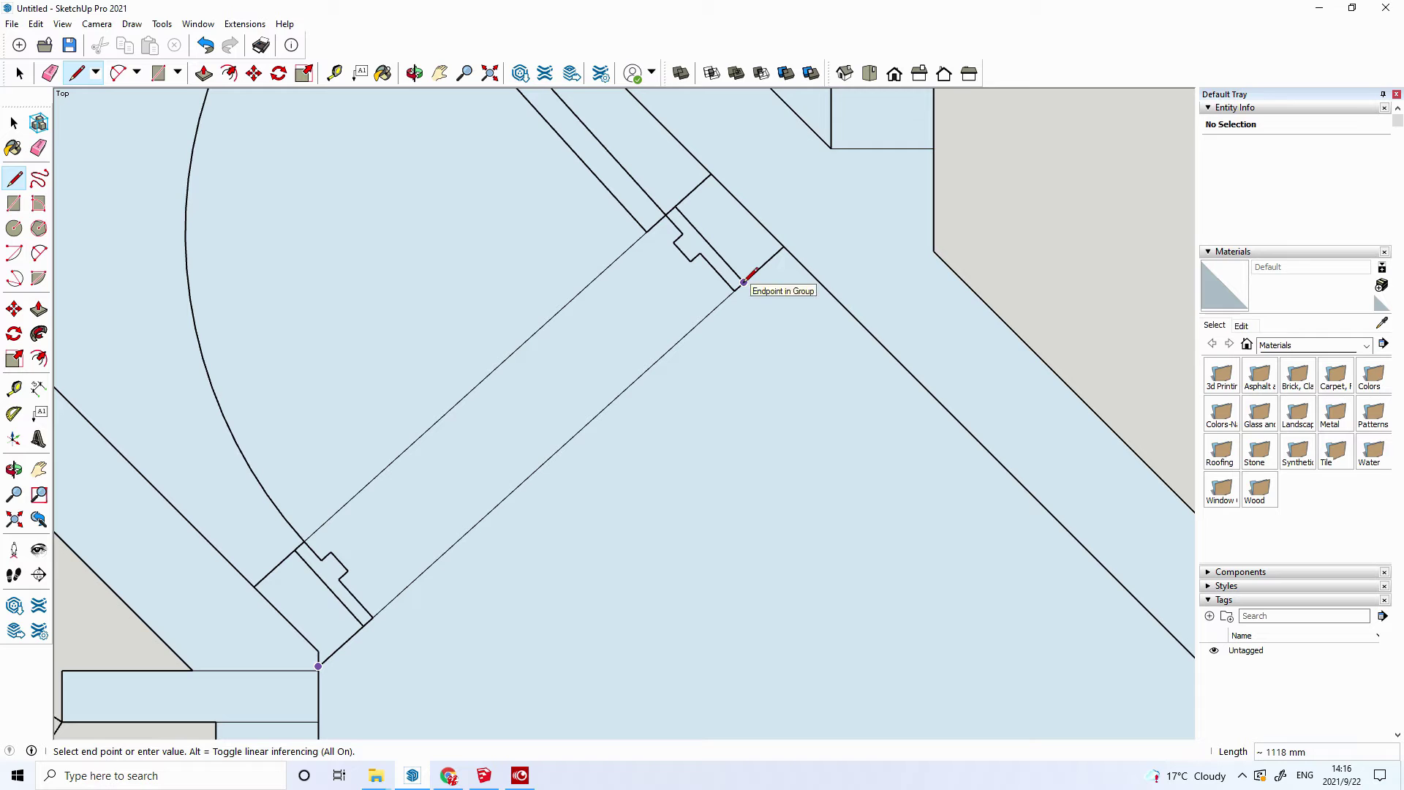
pyautogui.click(743, 281)
pyautogui.rightClick(744, 369)
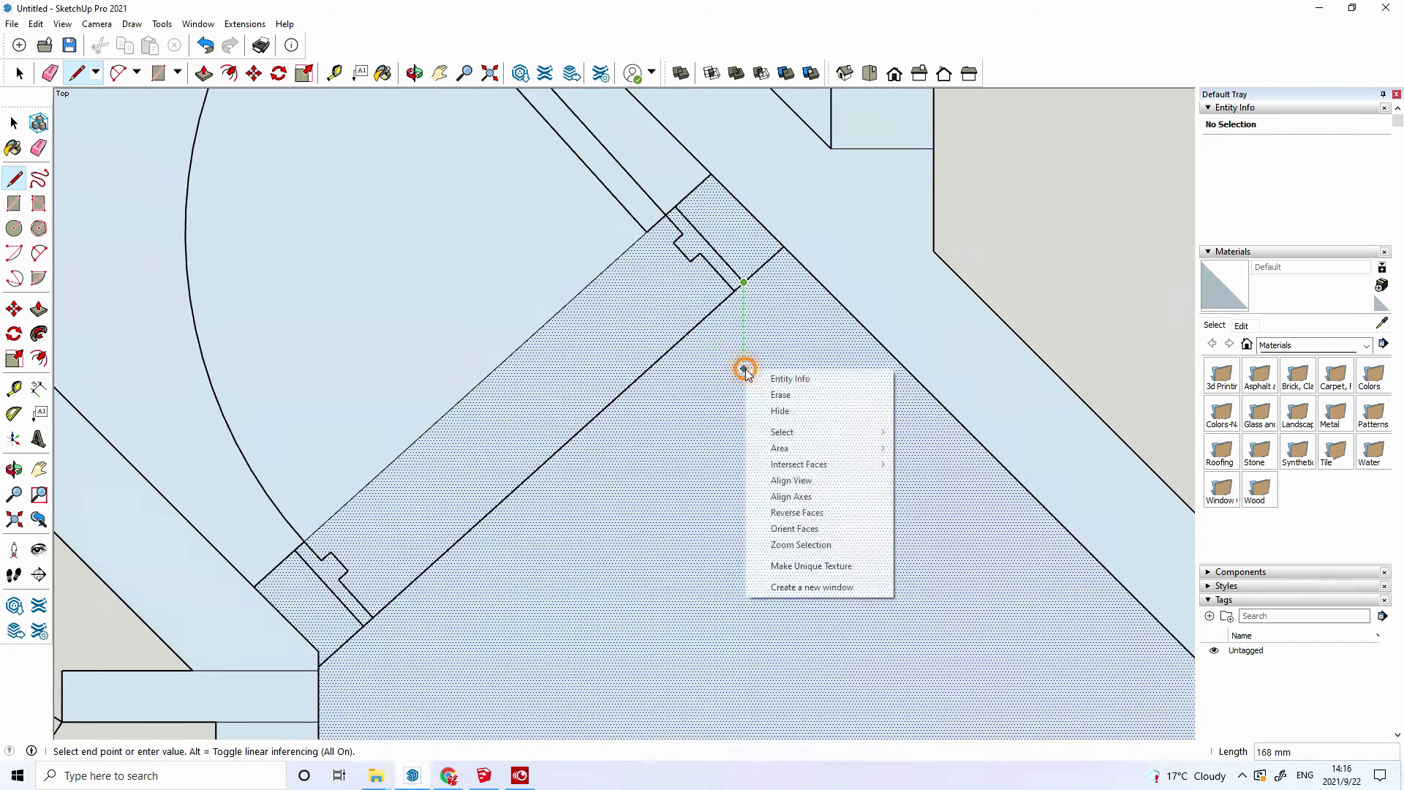
pyautogui.click(780, 395)
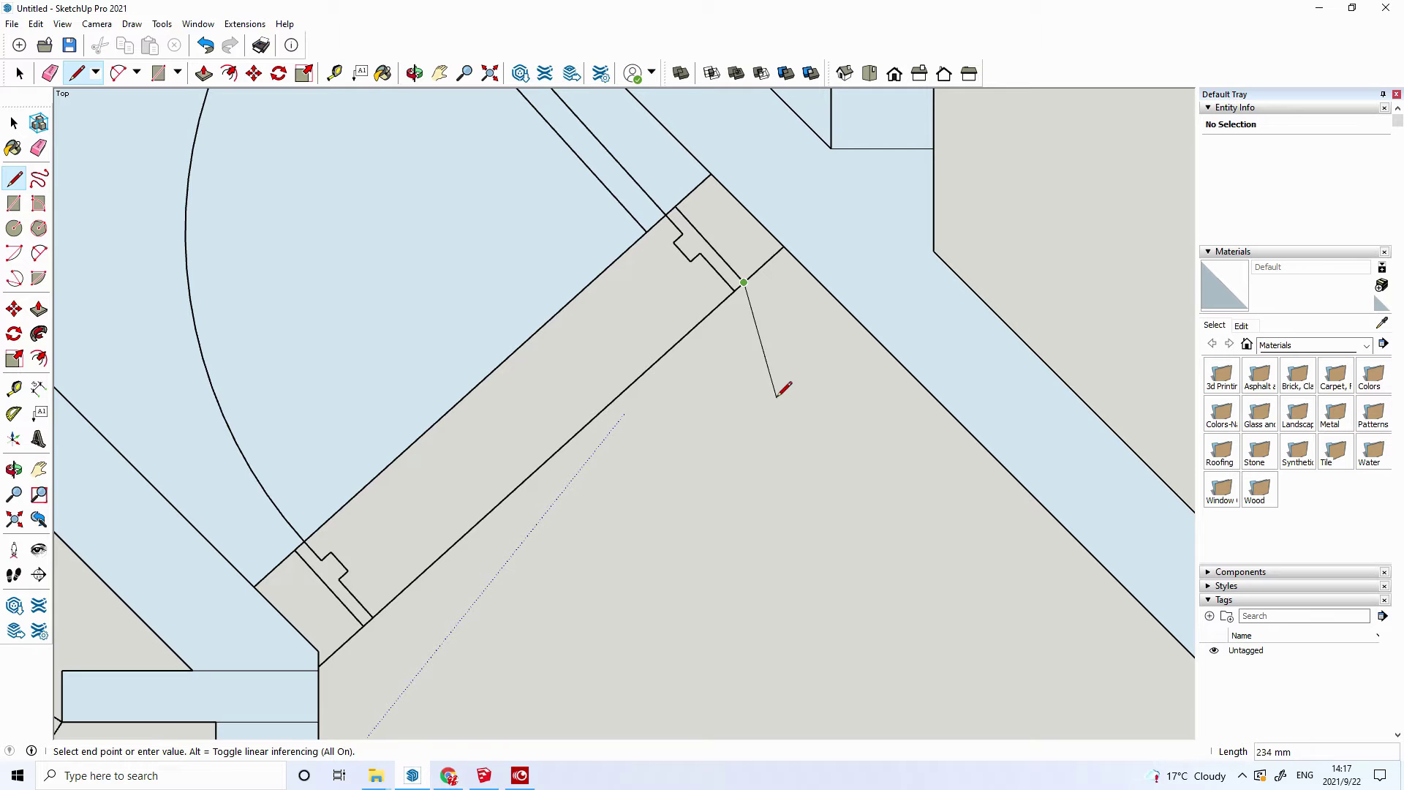
# - Erase the unwanted blue face left at the diagonal doorway
pyautogui.press('space')
pyautogui.rightClick(368, 282)
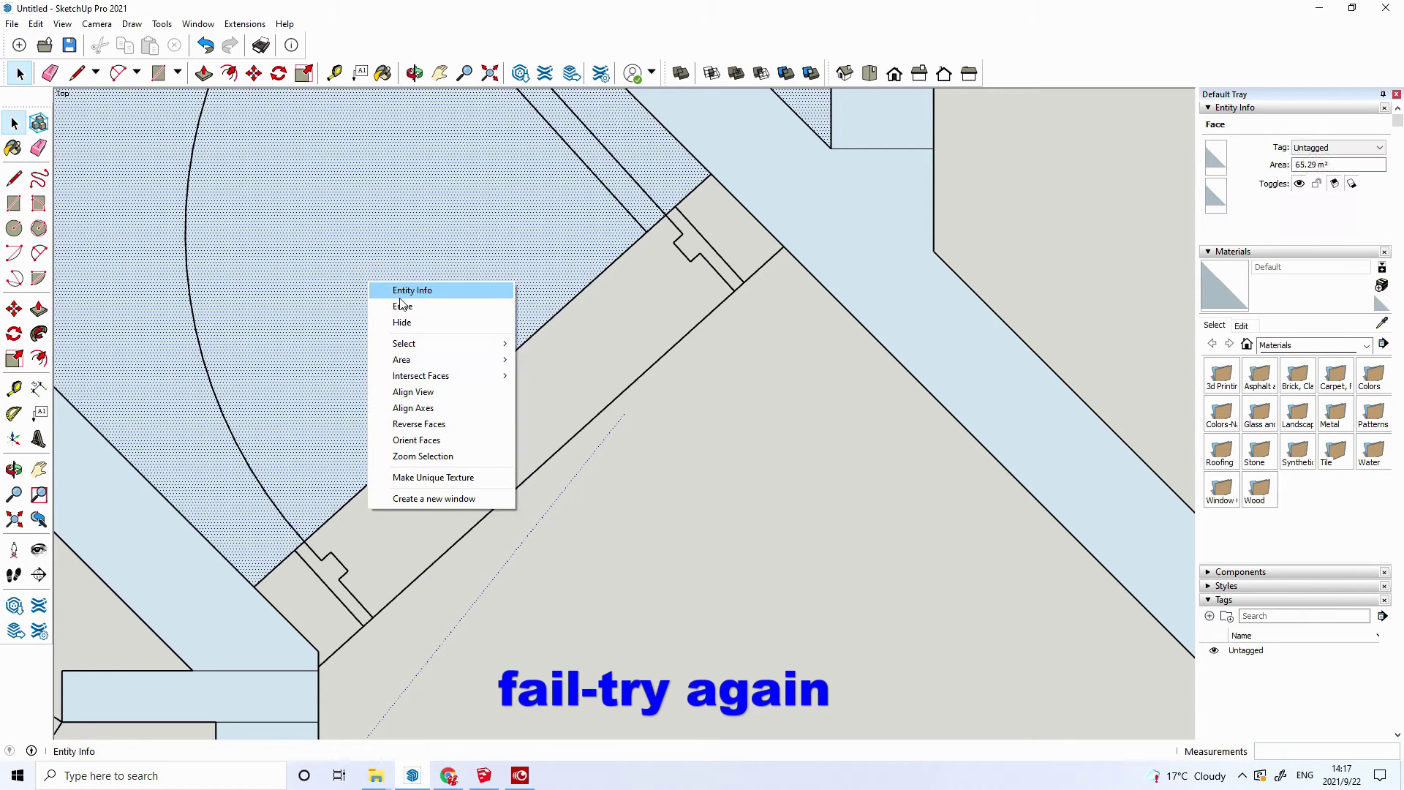
pyautogui.click(401, 304)
pyautogui.scroll(-2, 575, 479)
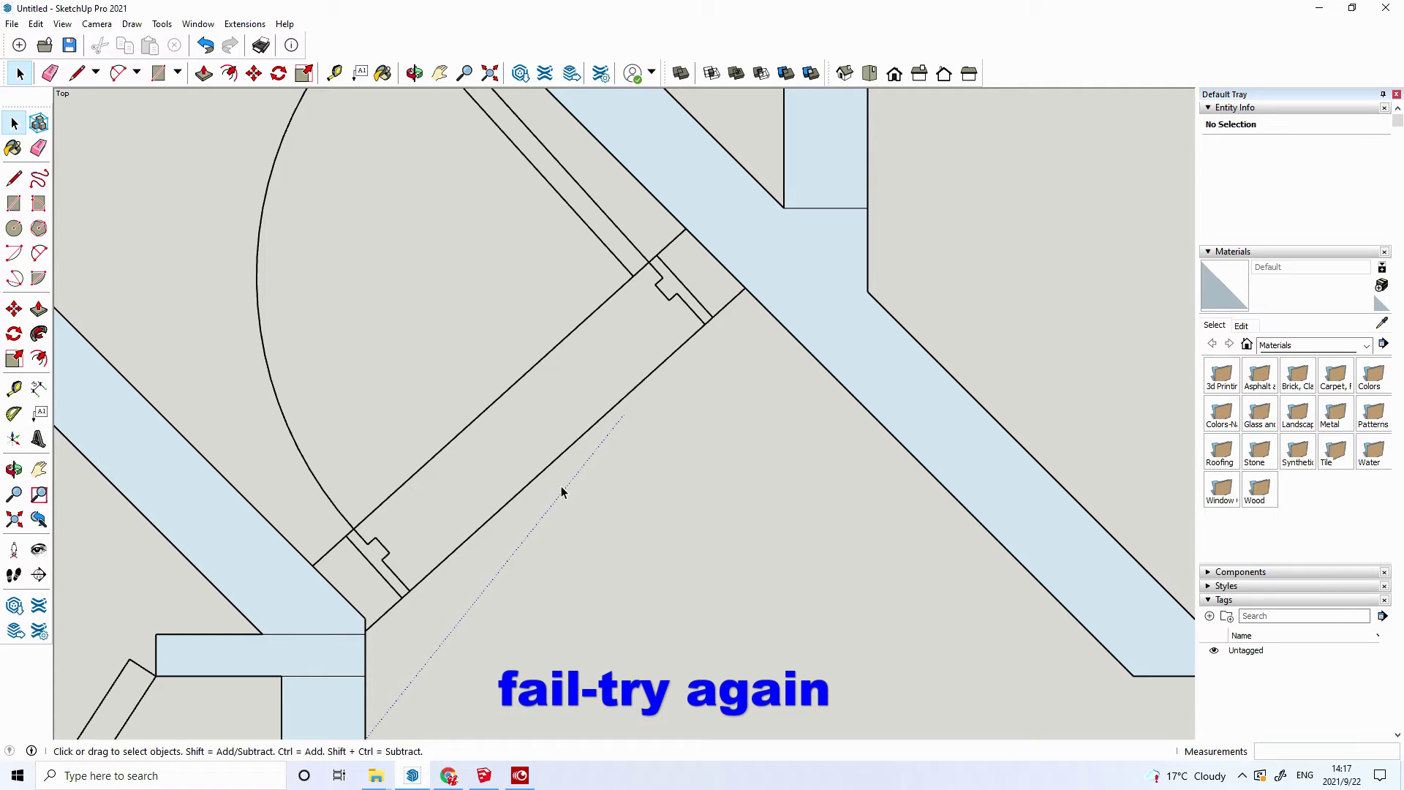
# - Draw an edge from the top wall junction to the lower-left junction and erase the new room face
pyautogui.click(14, 178)
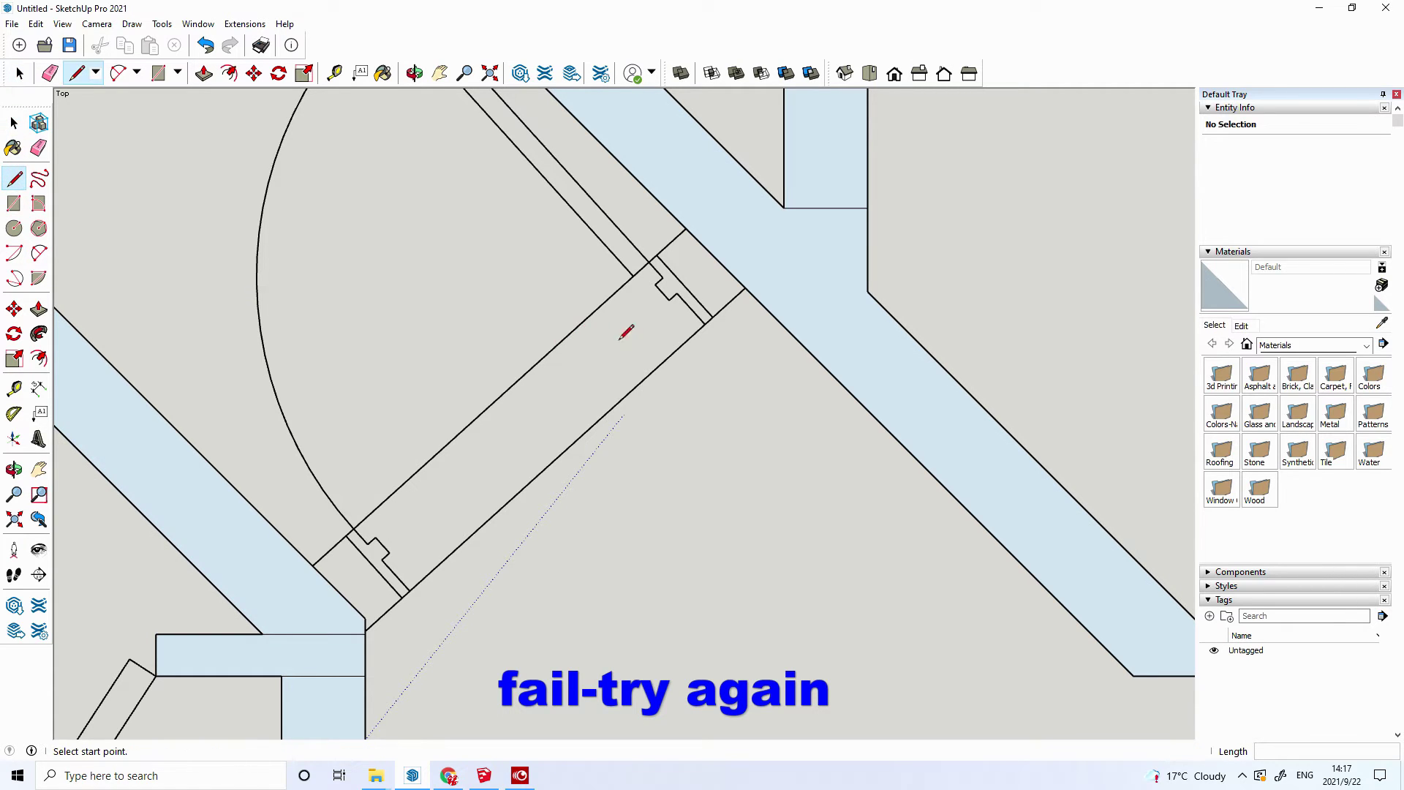
pyautogui.click(686, 235)
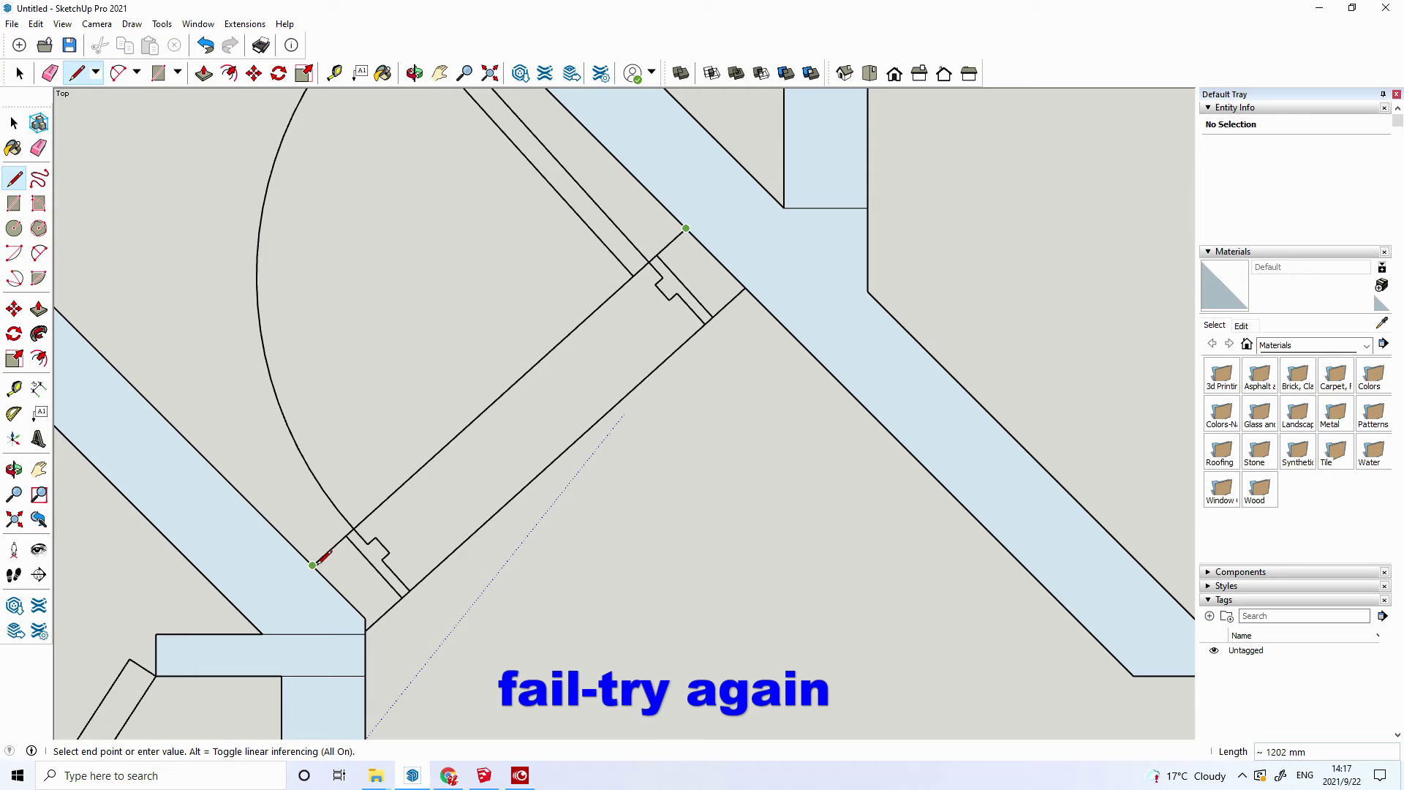
pyautogui.click(314, 564)
pyautogui.rightClick(364, 333)
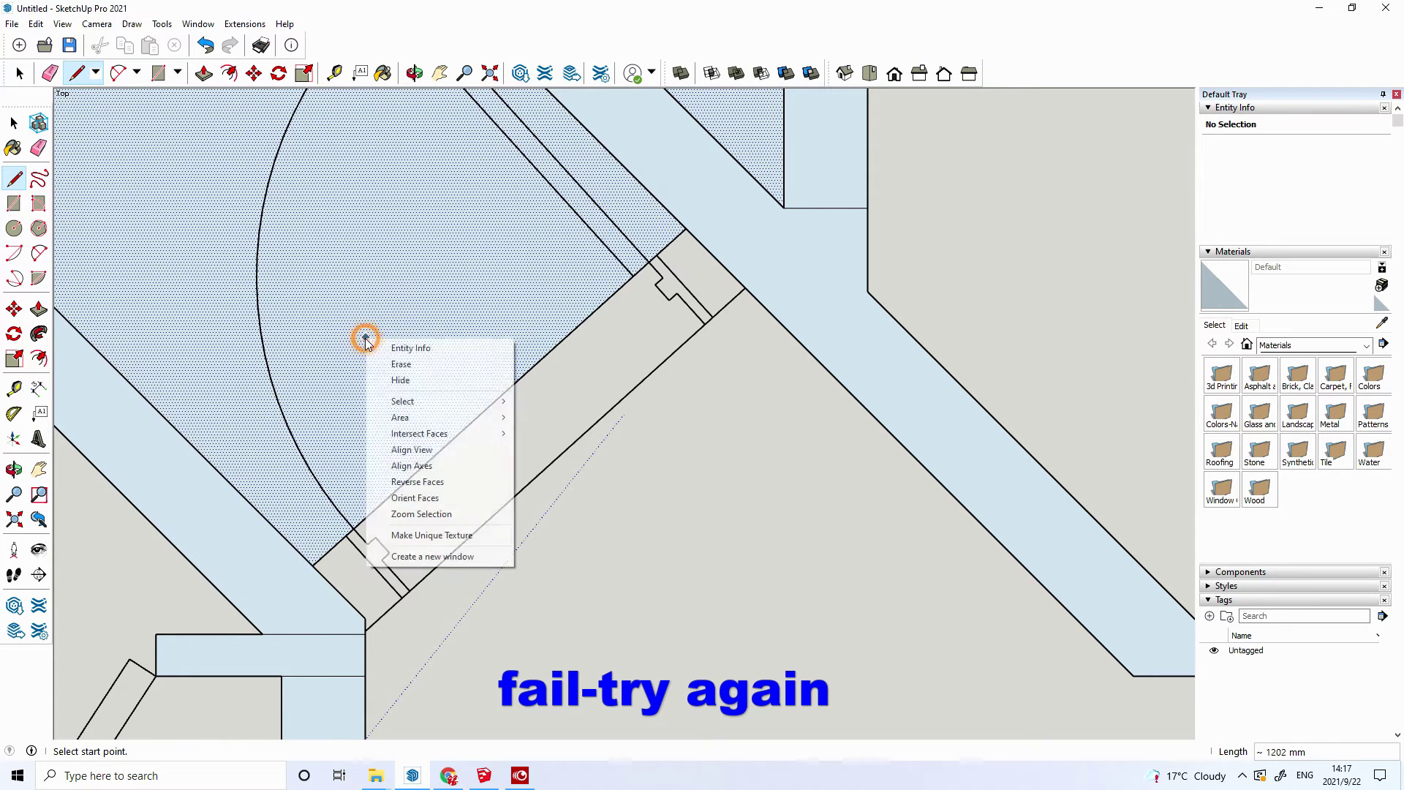
pyautogui.click(395, 363)
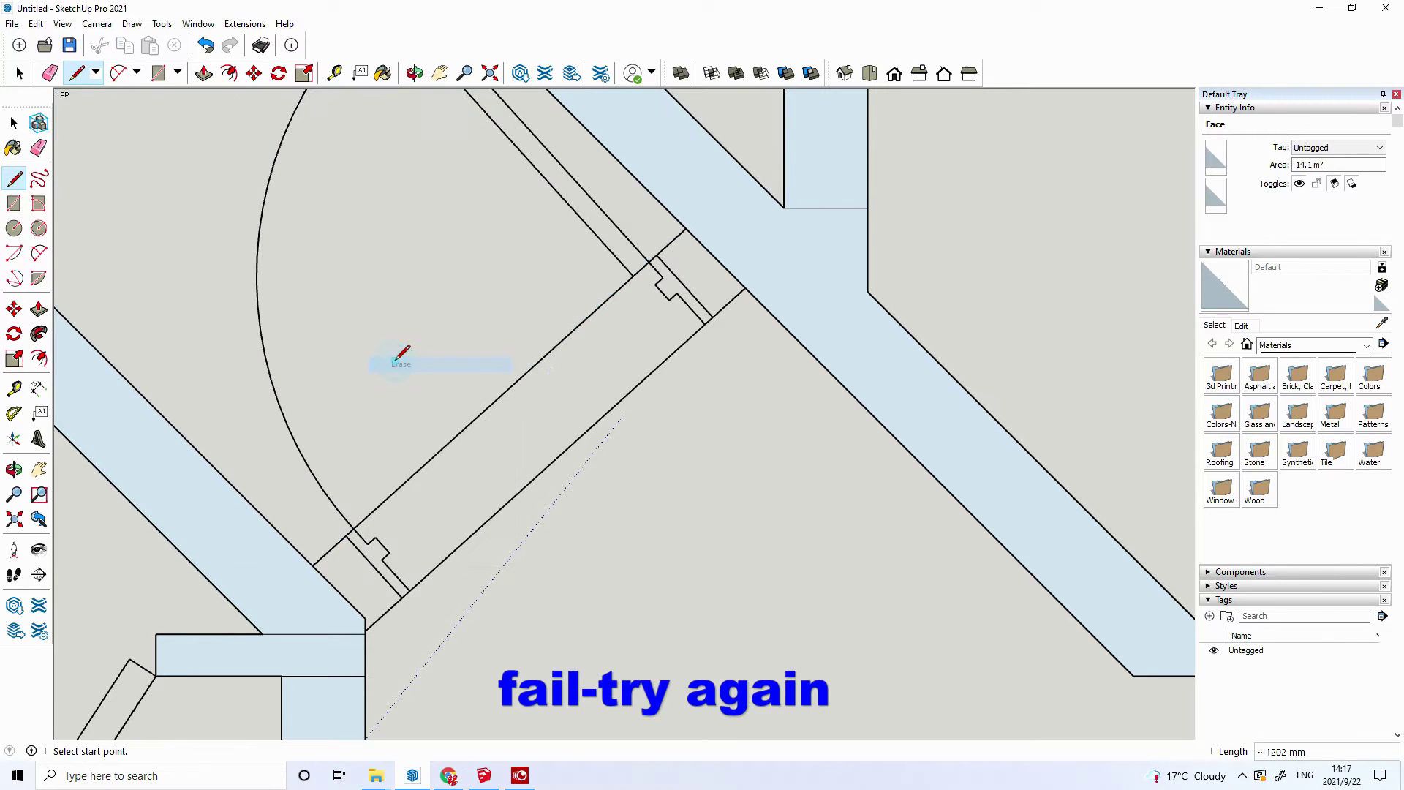
# - Draw an edge from the right wall junction to the lower-left corner and erase the stray face
pyautogui.click(745, 287)
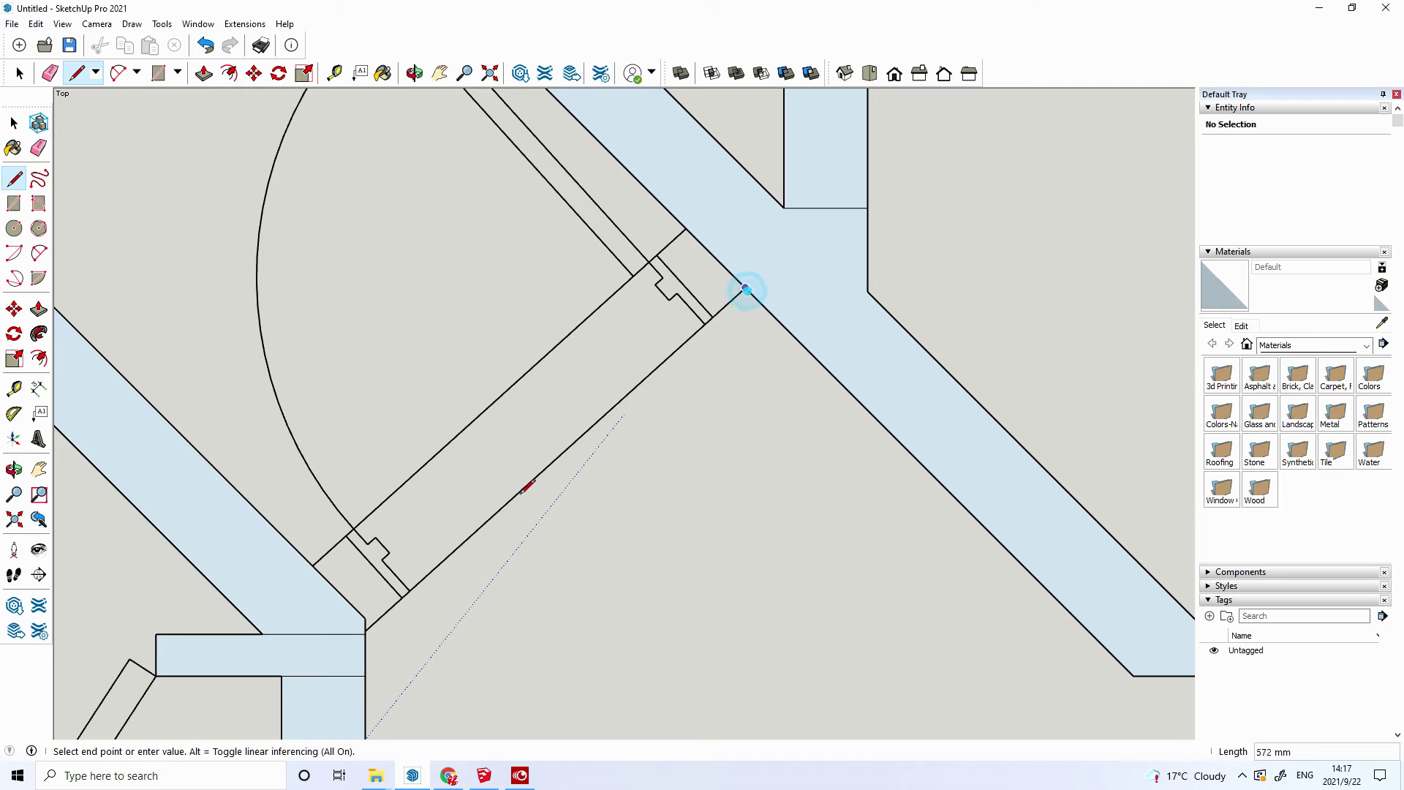
pyautogui.click(365, 627)
pyautogui.rightClick(536, 594)
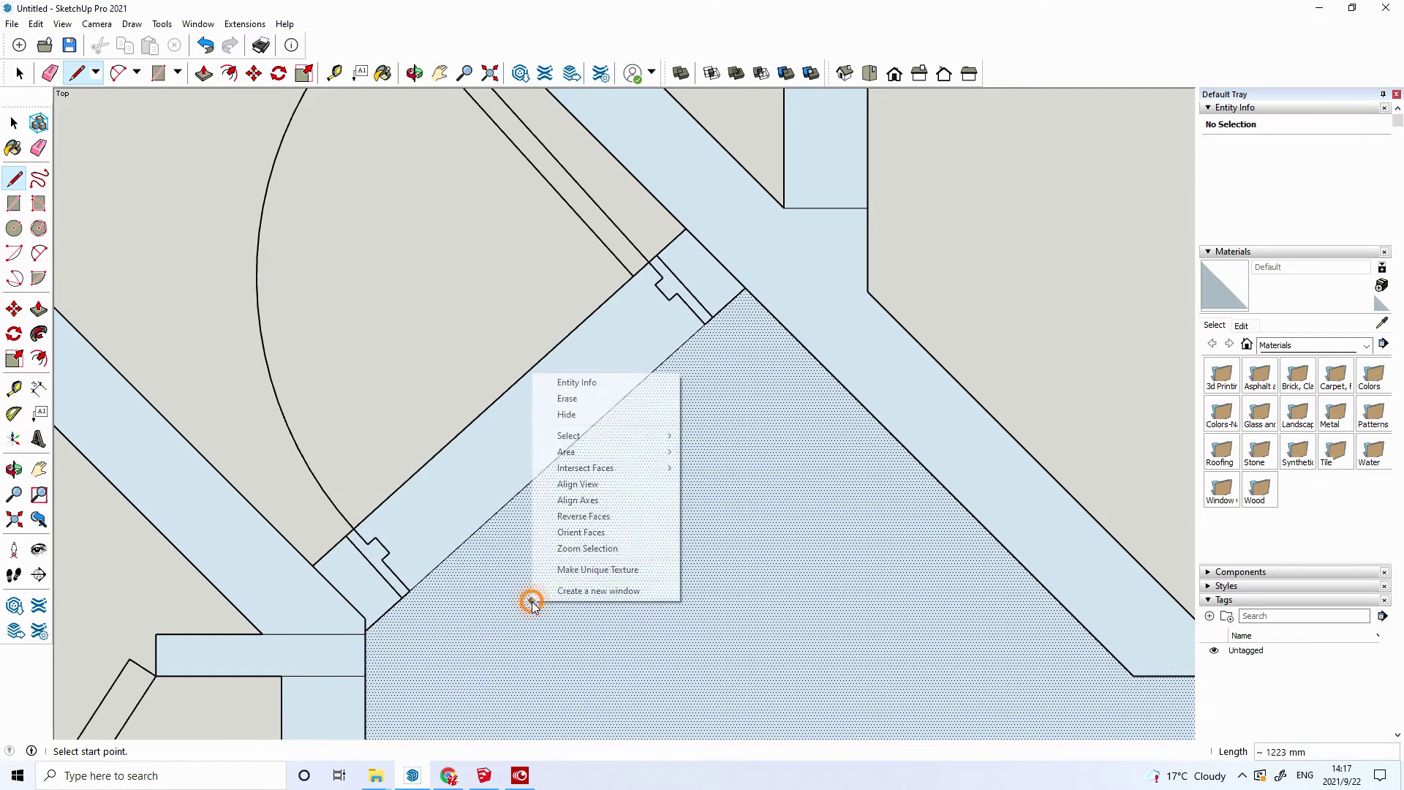
pyautogui.click(576, 396)
pyautogui.scroll(-2, 666, 516)
pyautogui.scroll(-2, 665, 516)
# - Zoom out and pan to bring the whole floor plan into view
pyautogui.scroll(-2, 664, 512)
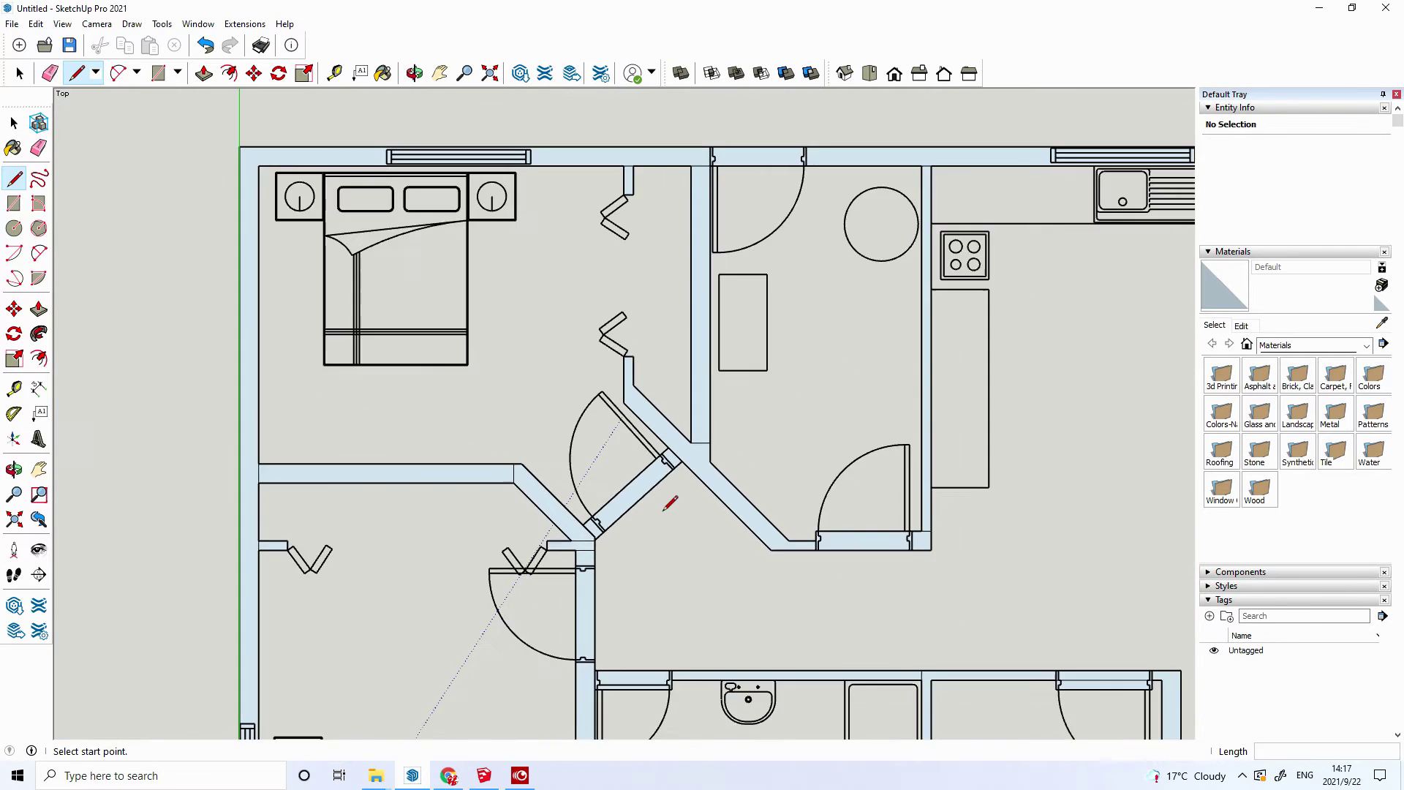
pyautogui.scroll(-2, 663, 510)
pyautogui.scroll(-3, 669, 503)
pyautogui.scroll(-1, 622, 512)
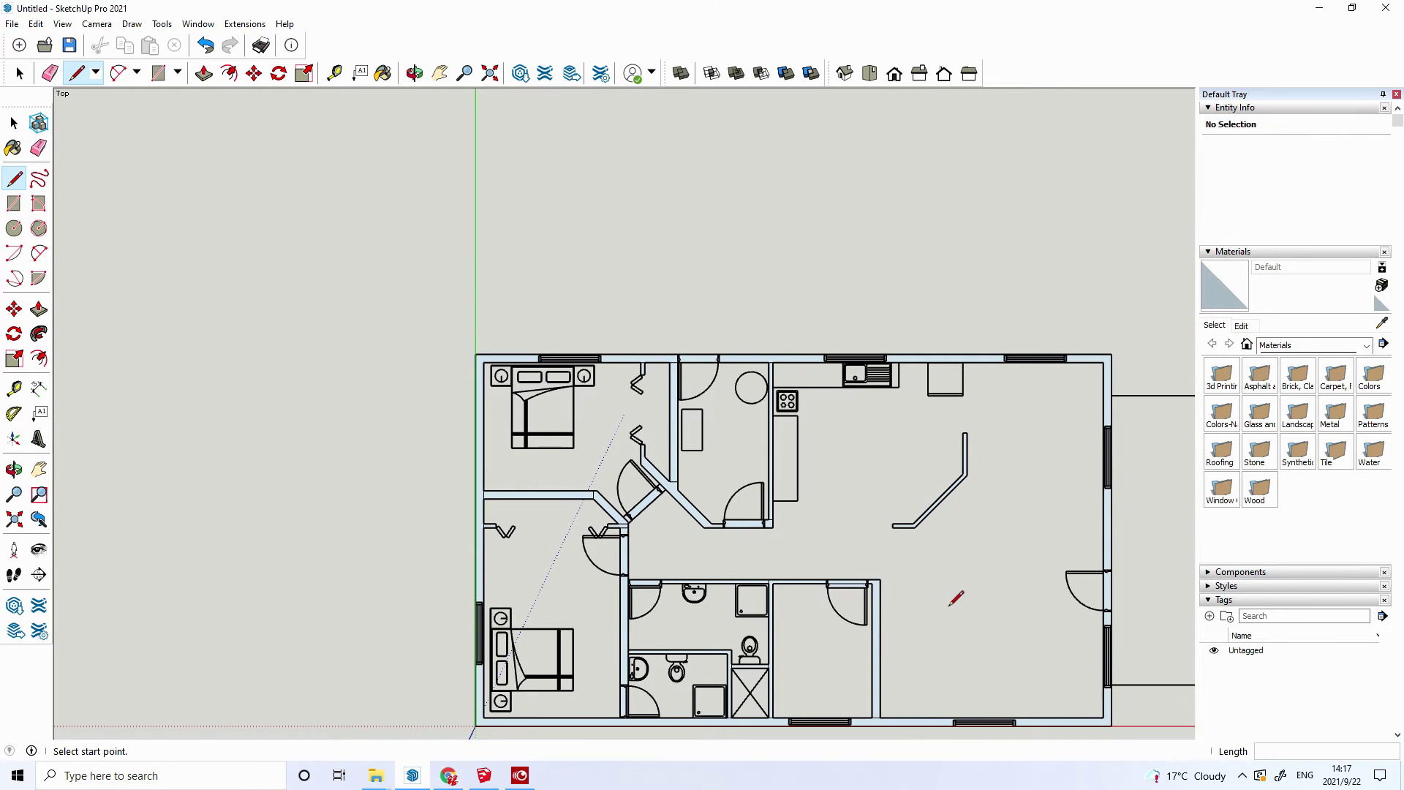
pyautogui.scroll(2, 951, 603)
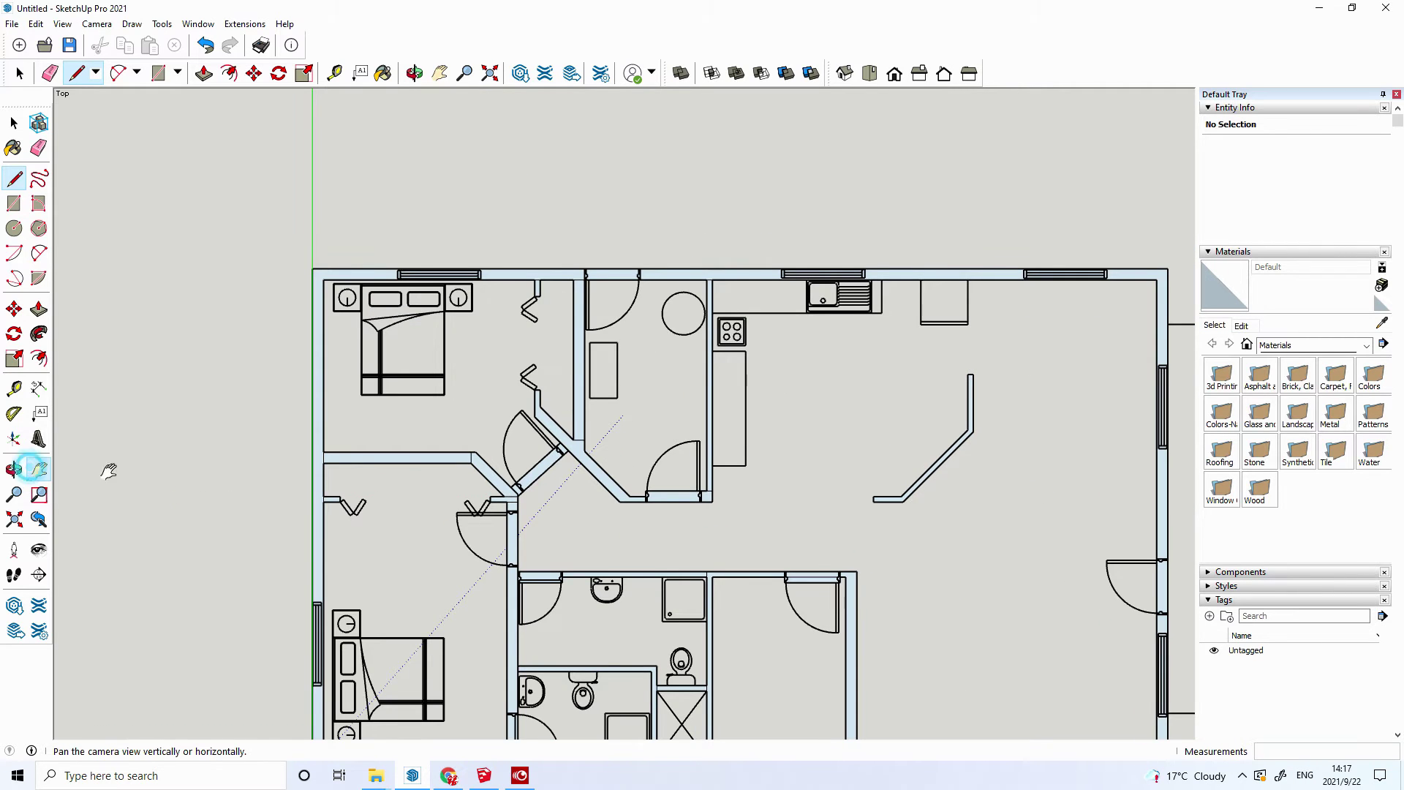
pyautogui.click(38, 469)
pyautogui.moveTo(668, 493); pyautogui.dragTo(554, 374)
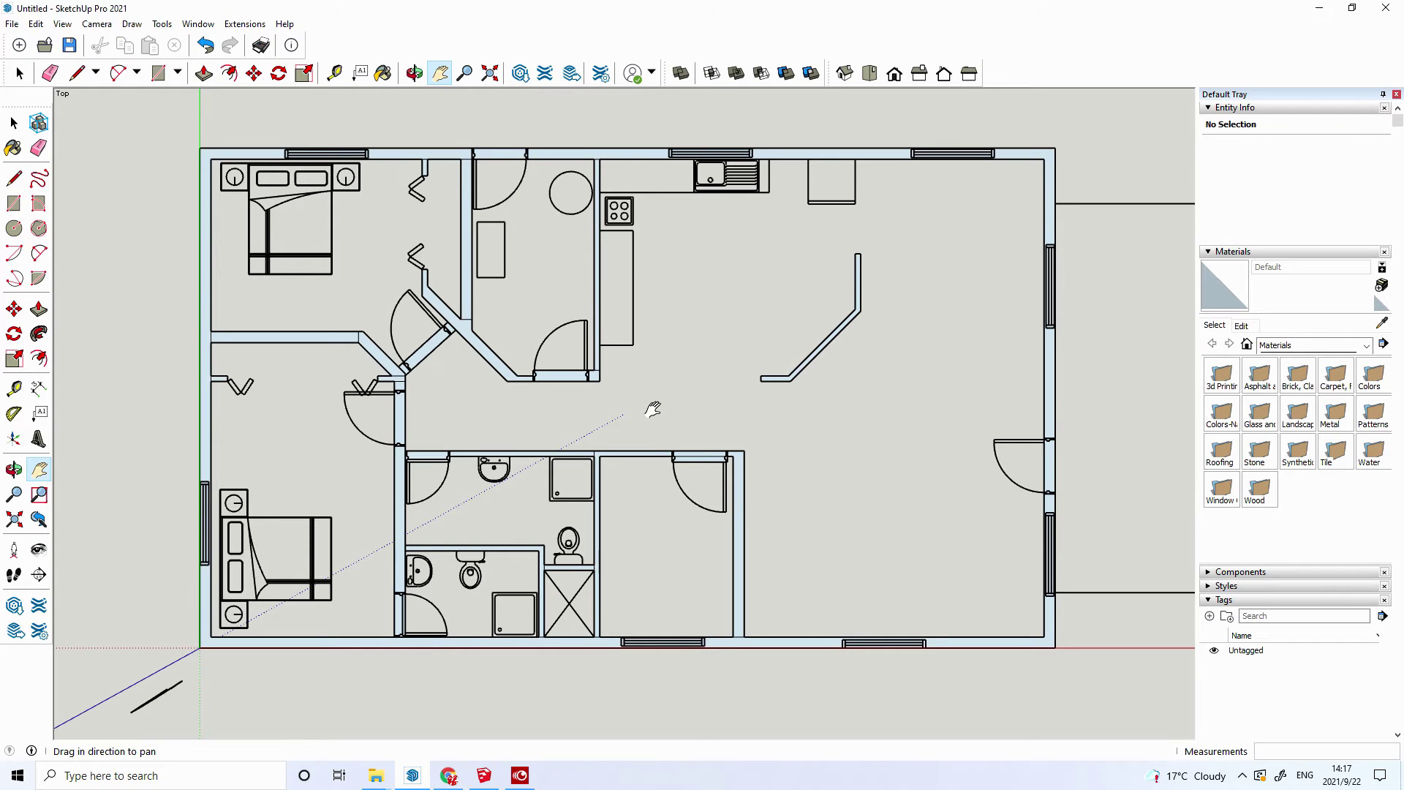
pyautogui.scroll(-2, 651, 410)
pyautogui.scroll(-1, 649, 408)
# - Select the imported CAD floor-plan group and hide it
pyautogui.press('space')
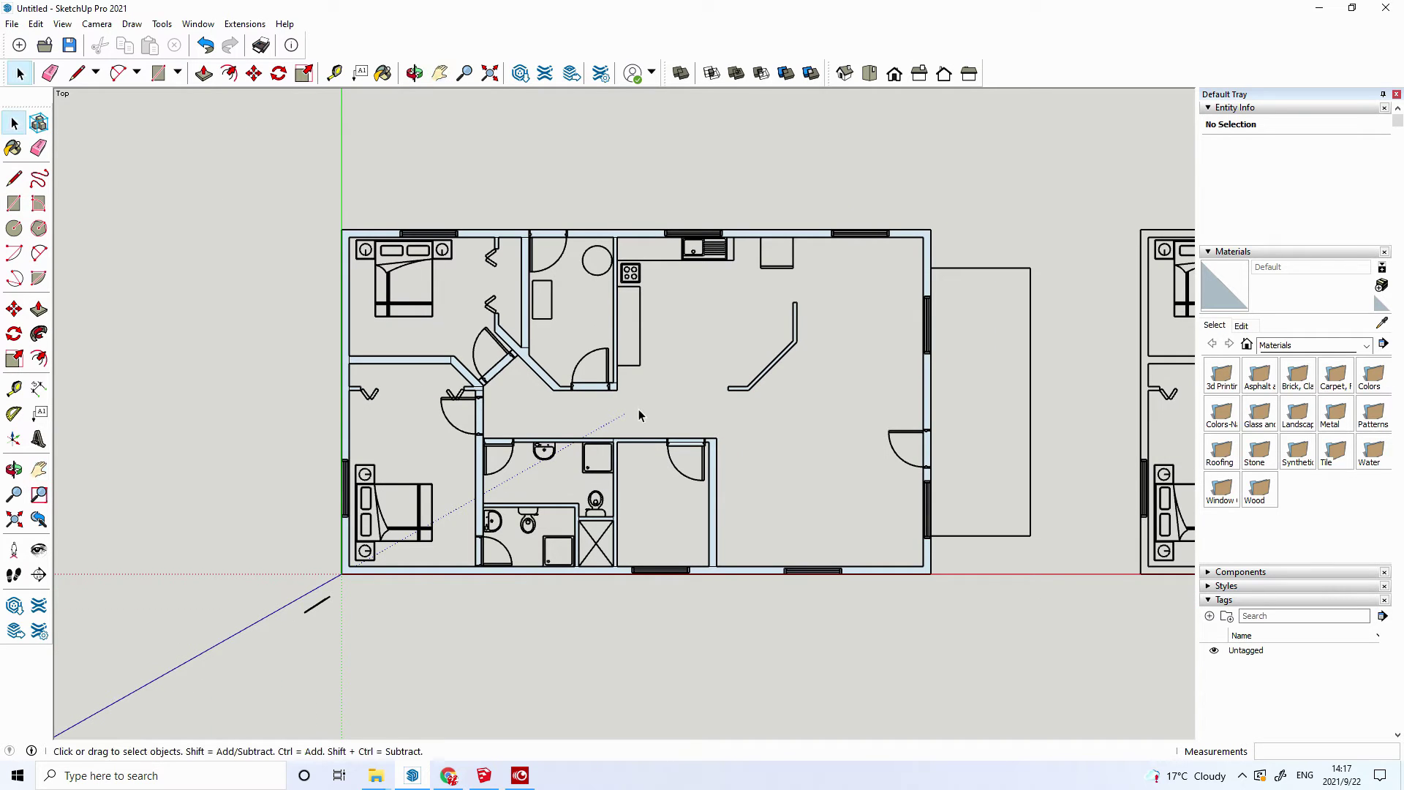
pyautogui.doubleClick(585, 359)
pyautogui.click(585, 358)
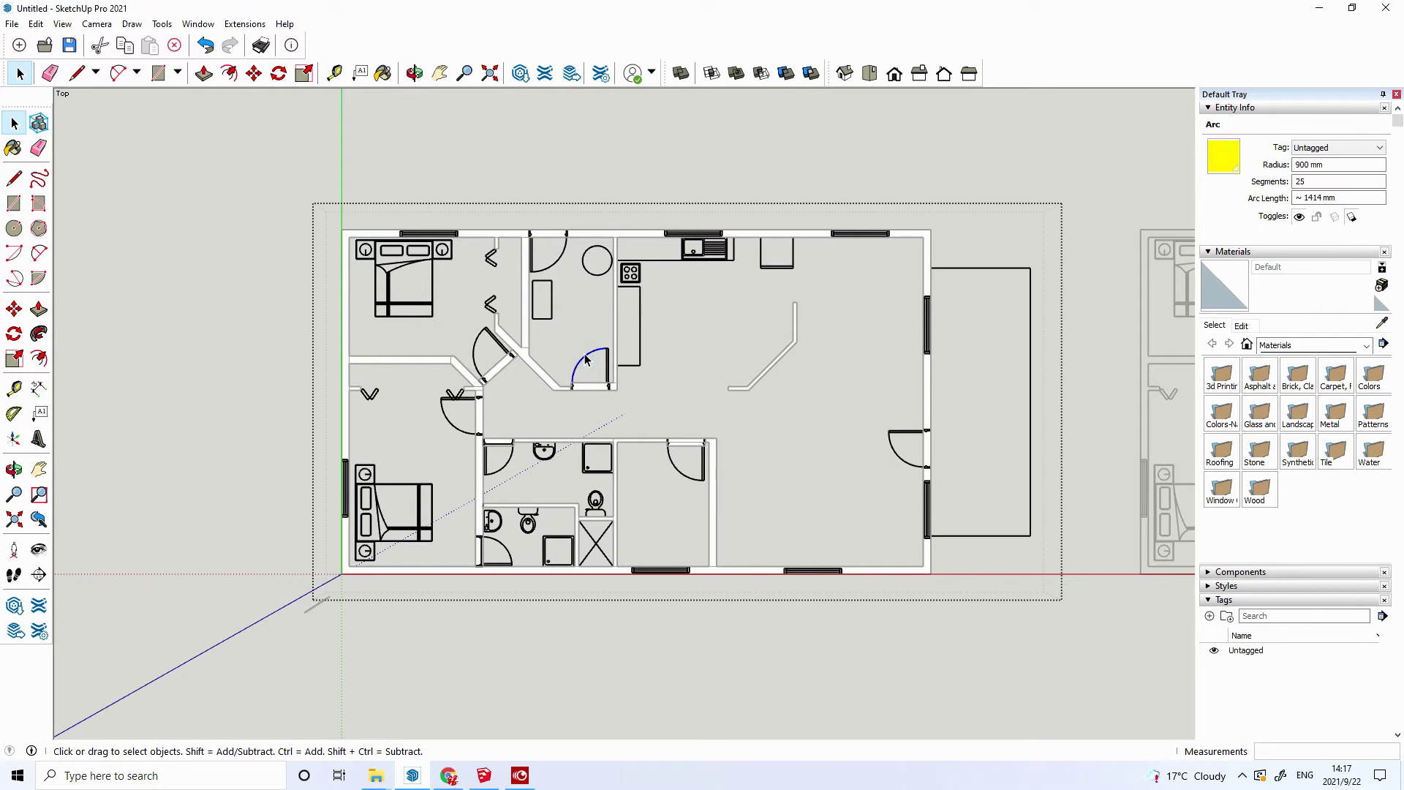
pyautogui.click(731, 678)
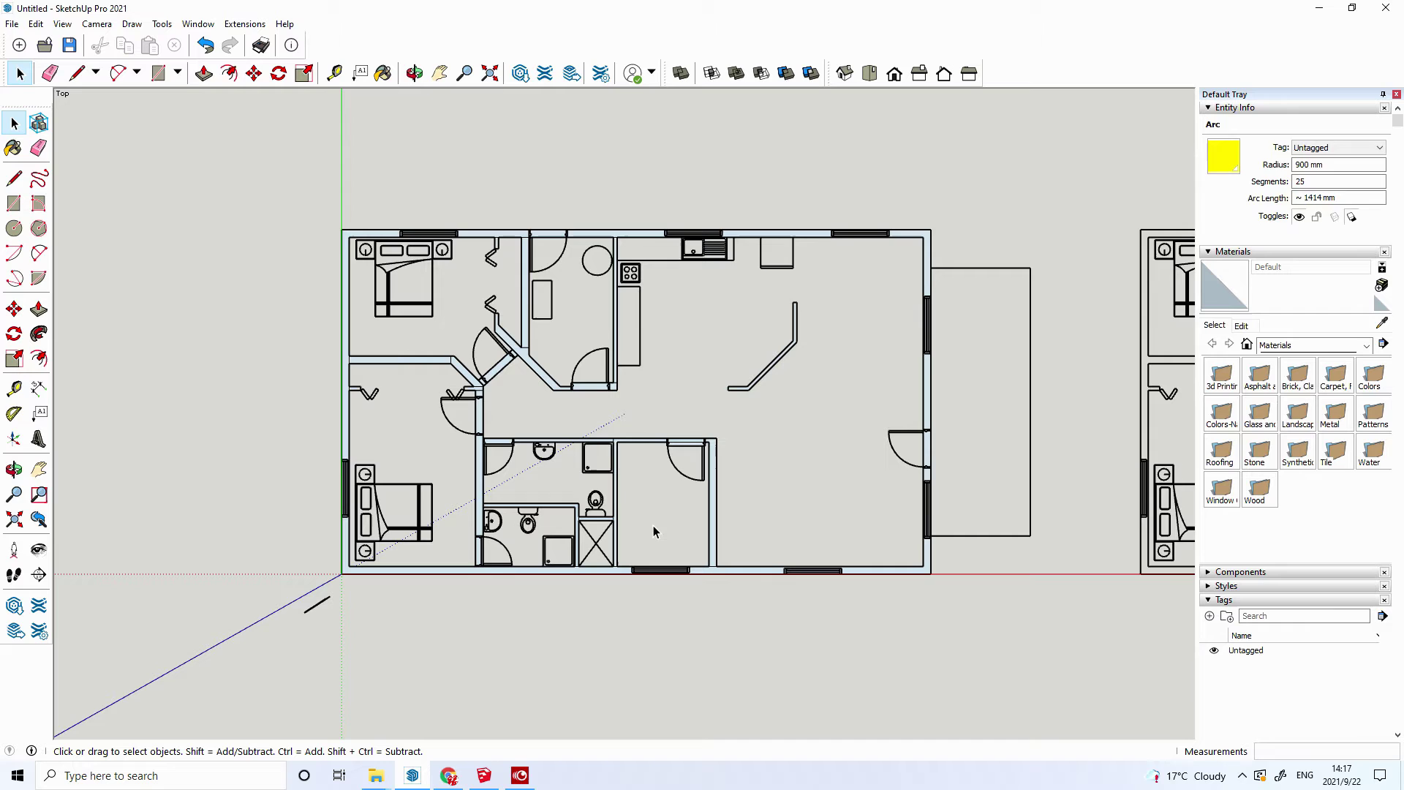
pyautogui.click(593, 359)
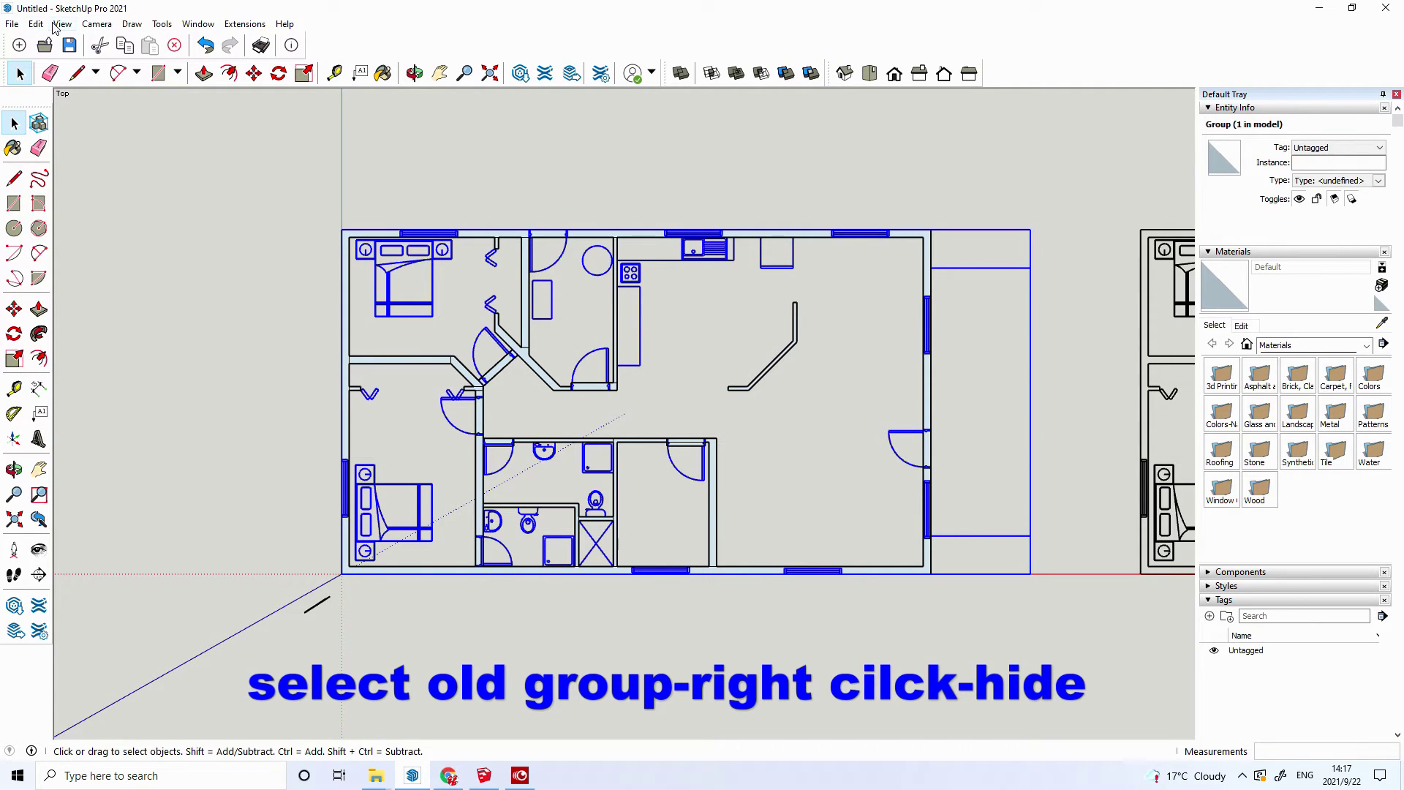
pyautogui.rightClick(607, 357)
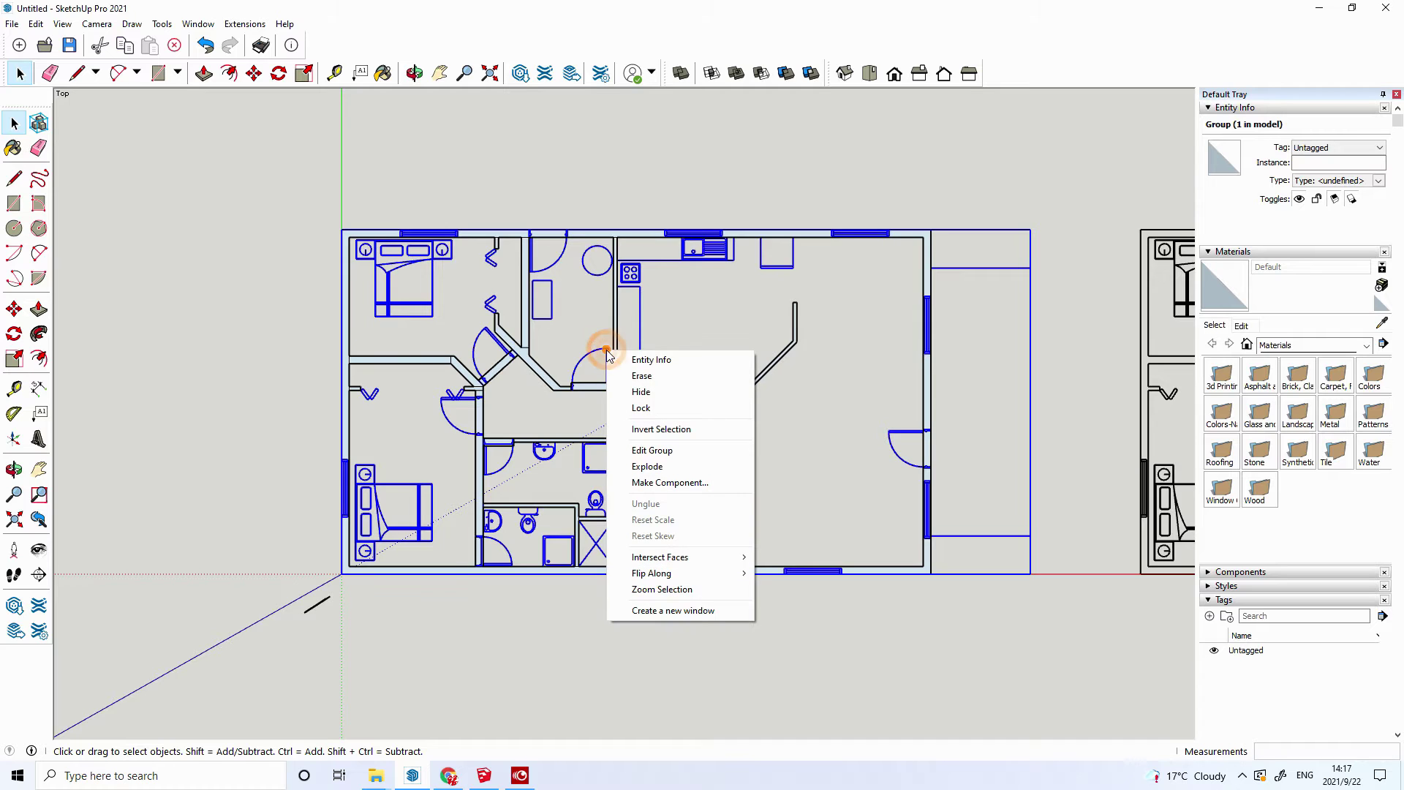
pyautogui.click(642, 392)
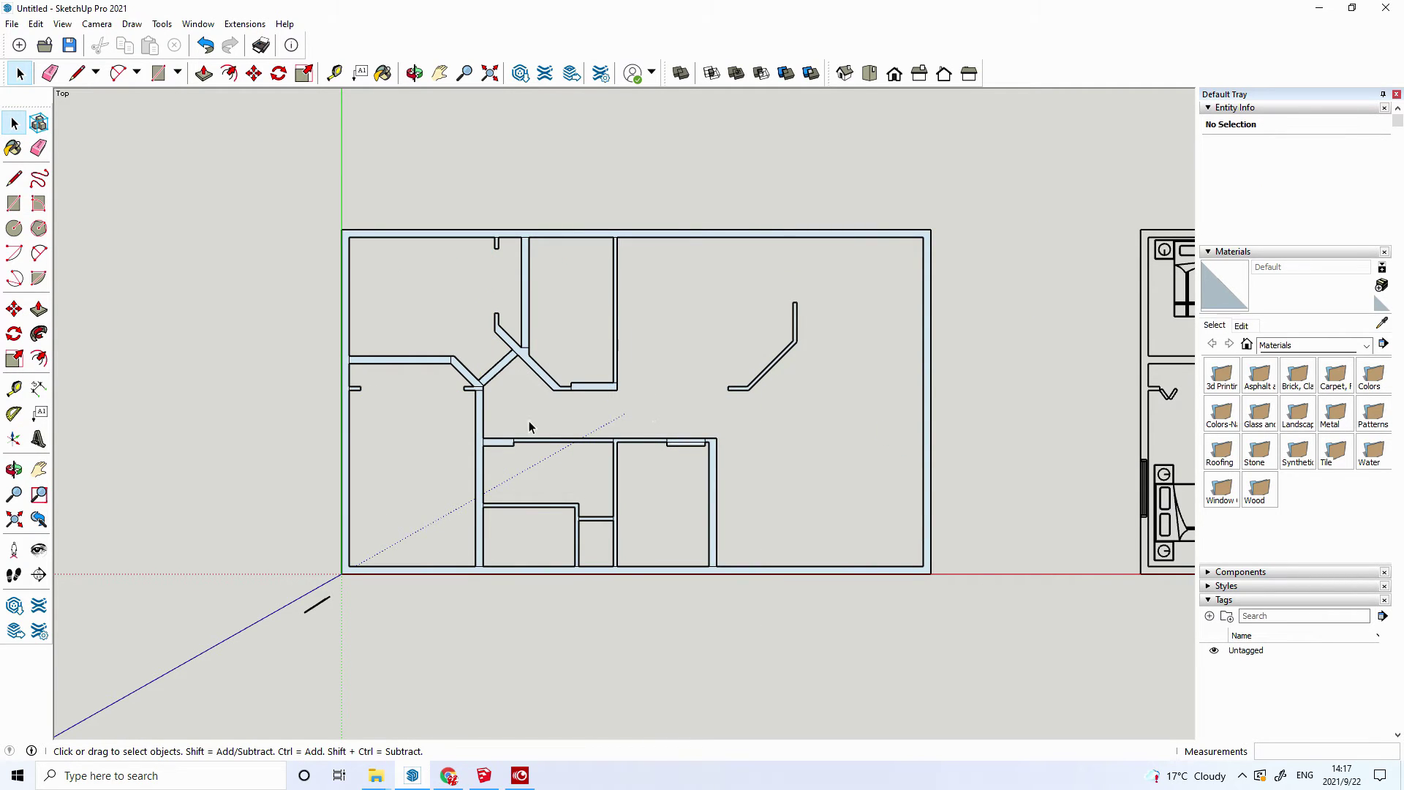
# - Erase the closing edge at a wall junction and the edge between the horizontal and diagonal walls
pyautogui.scroll(2, 541, 256)
pyautogui.scroll(3, 512, 260)
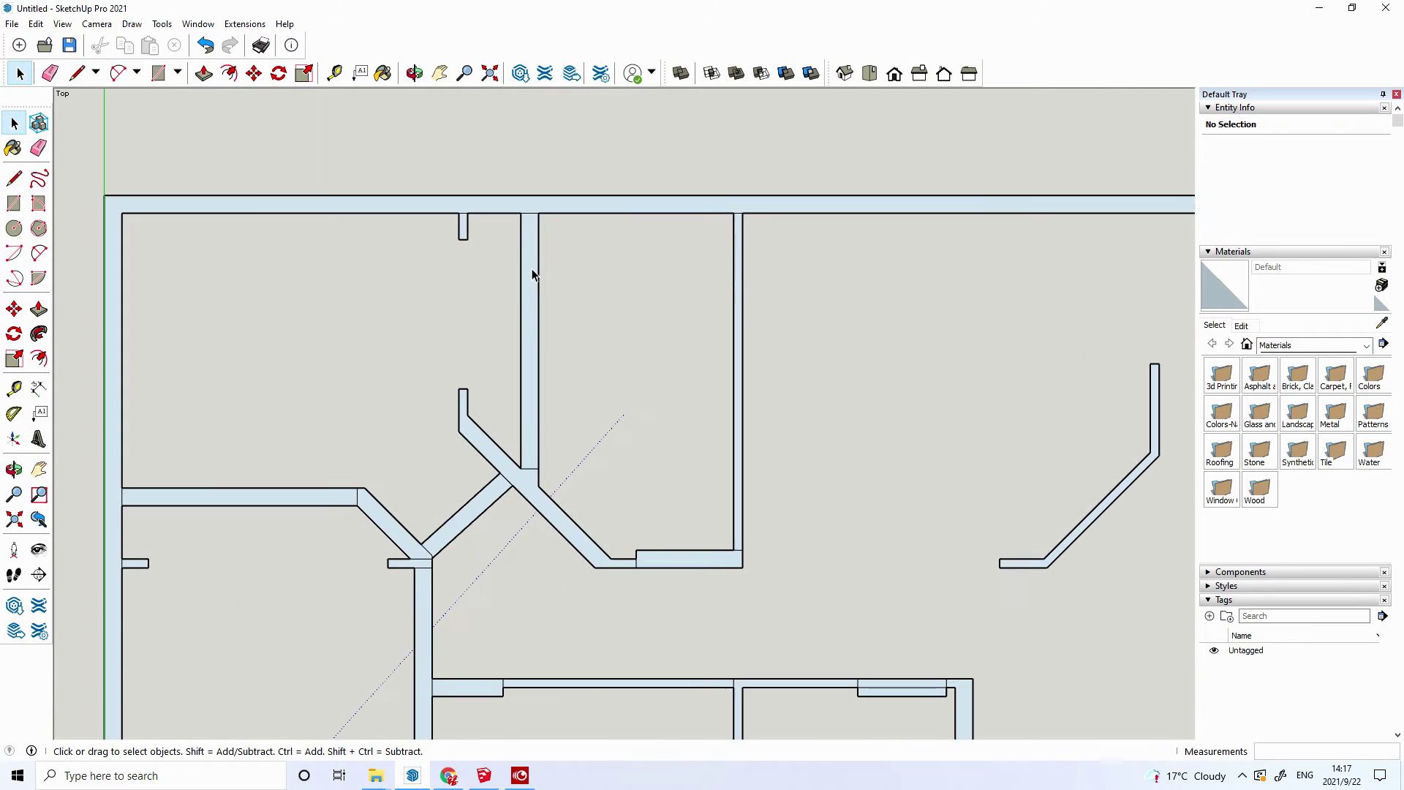
pyautogui.click(39, 148)
pyautogui.scroll(4, 479, 249)
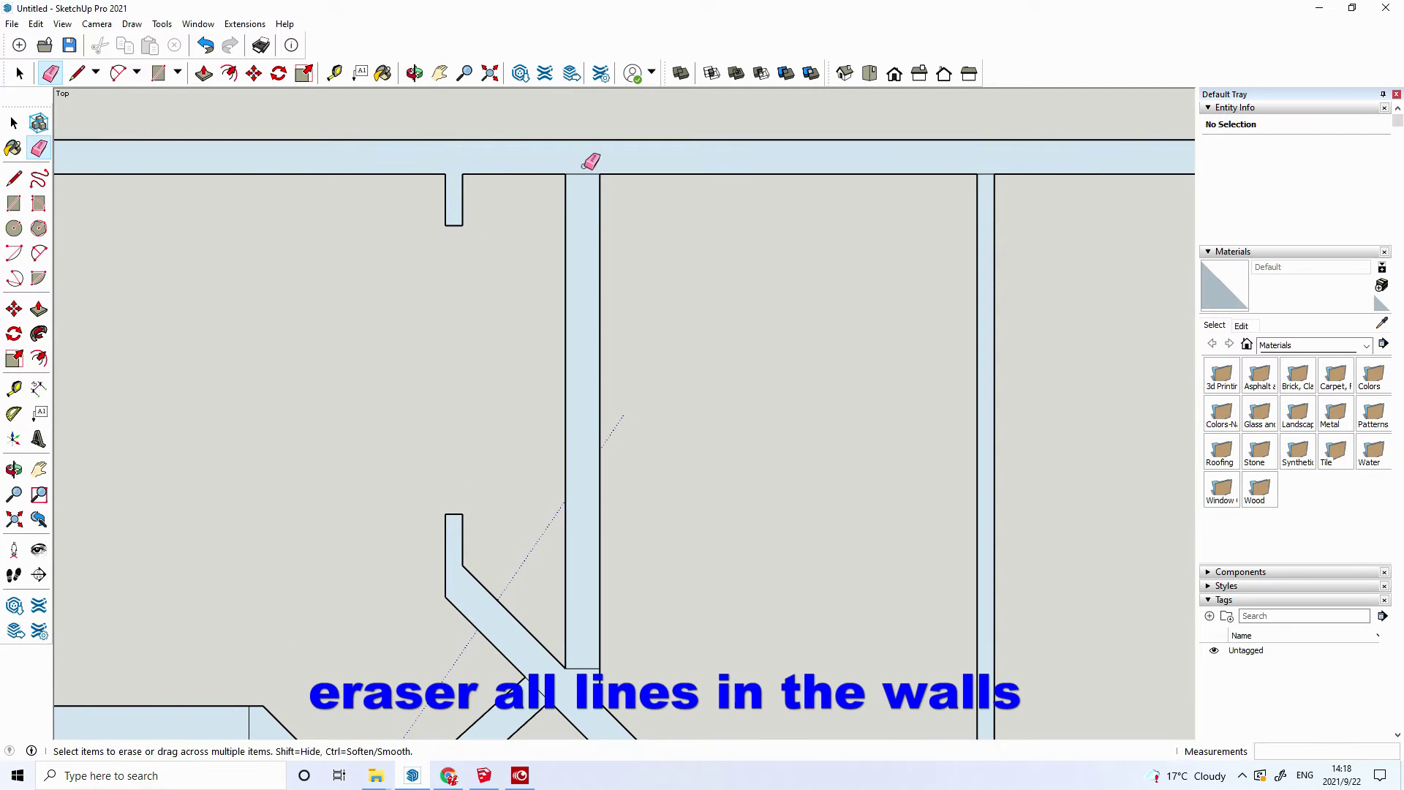
pyautogui.scroll(1, 558, 251)
pyautogui.scroll(1, 753, 219)
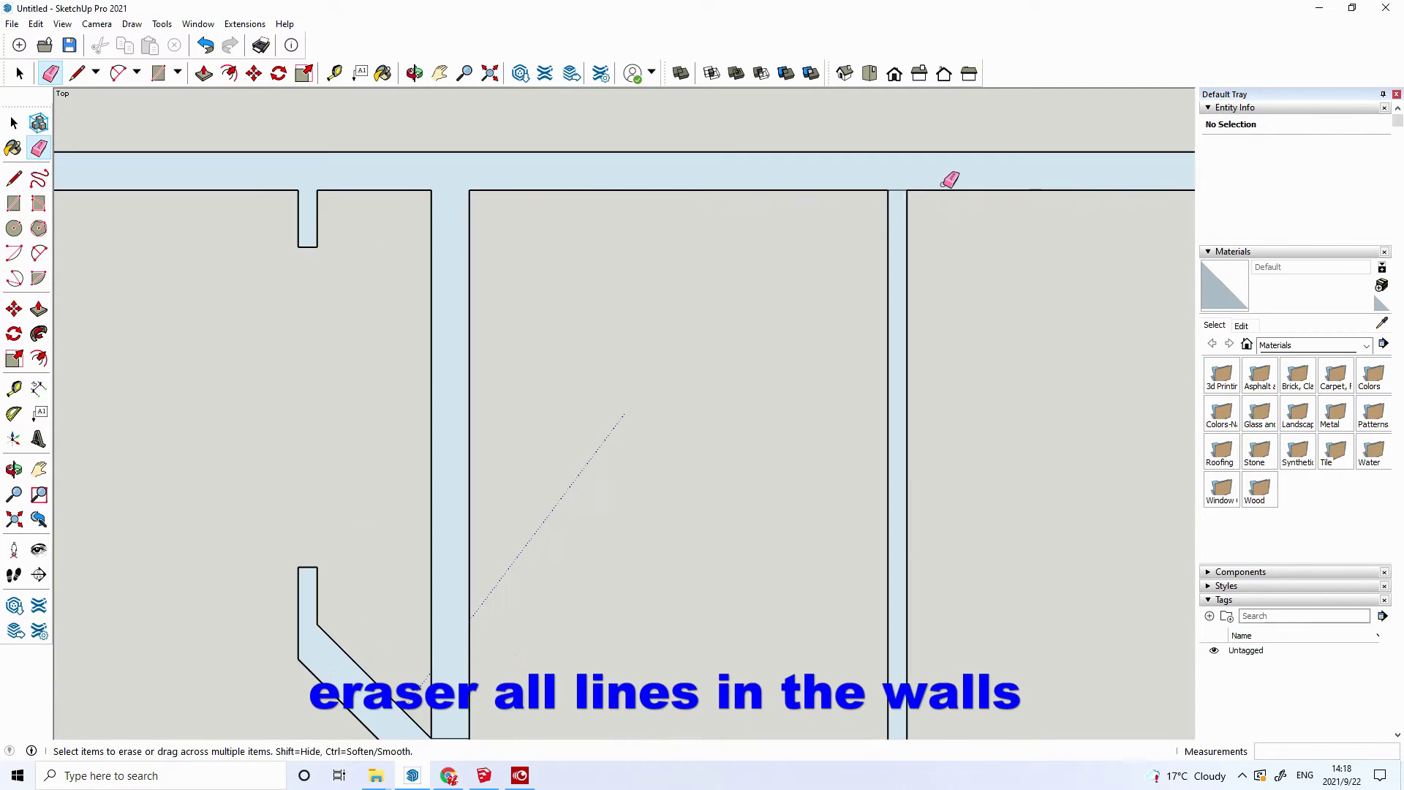
pyautogui.scroll(1, 943, 184)
pyautogui.scroll(1, 907, 183)
pyautogui.scroll(-1, 753, 297)
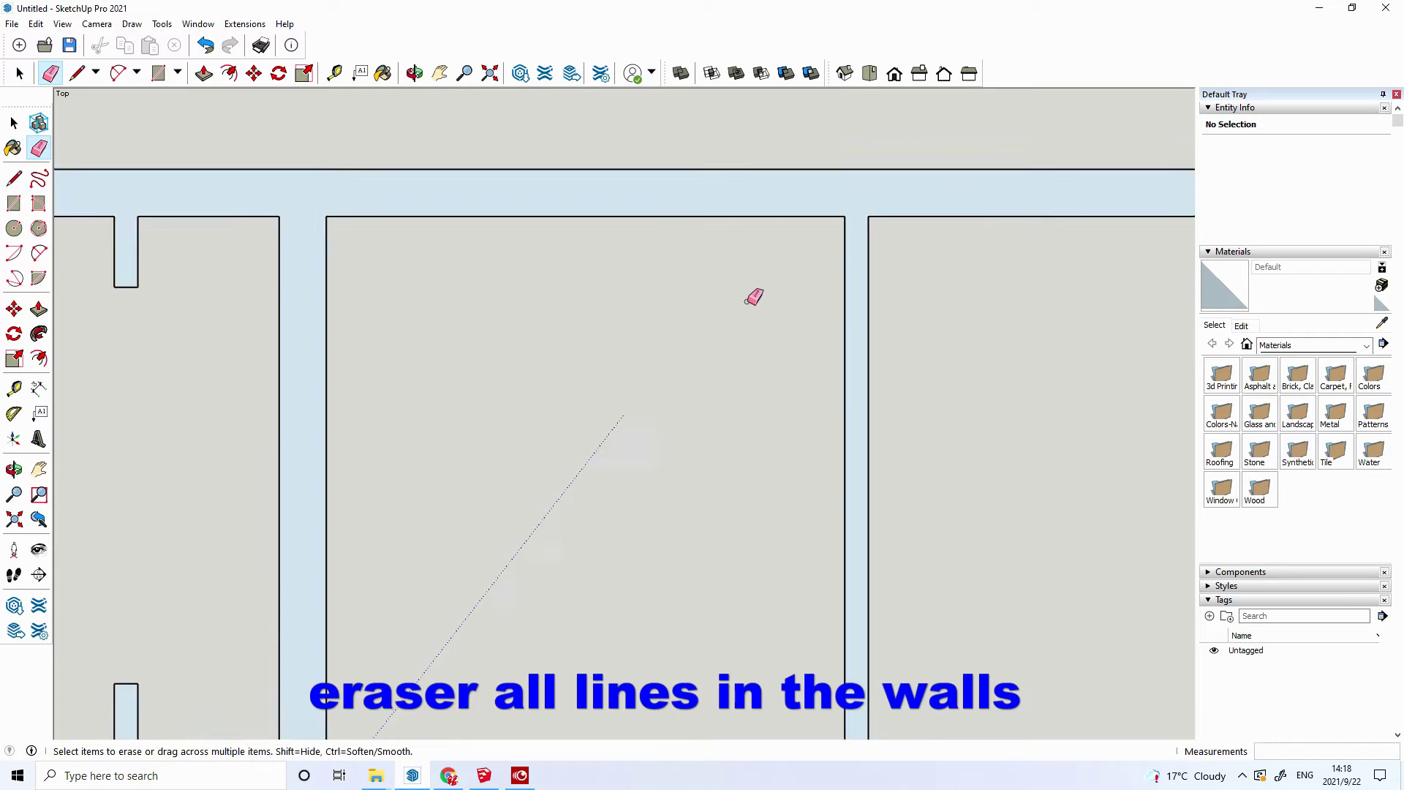
pyautogui.scroll(-1, 753, 296)
pyautogui.scroll(-2, 762, 291)
pyautogui.scroll(1, 271, 611)
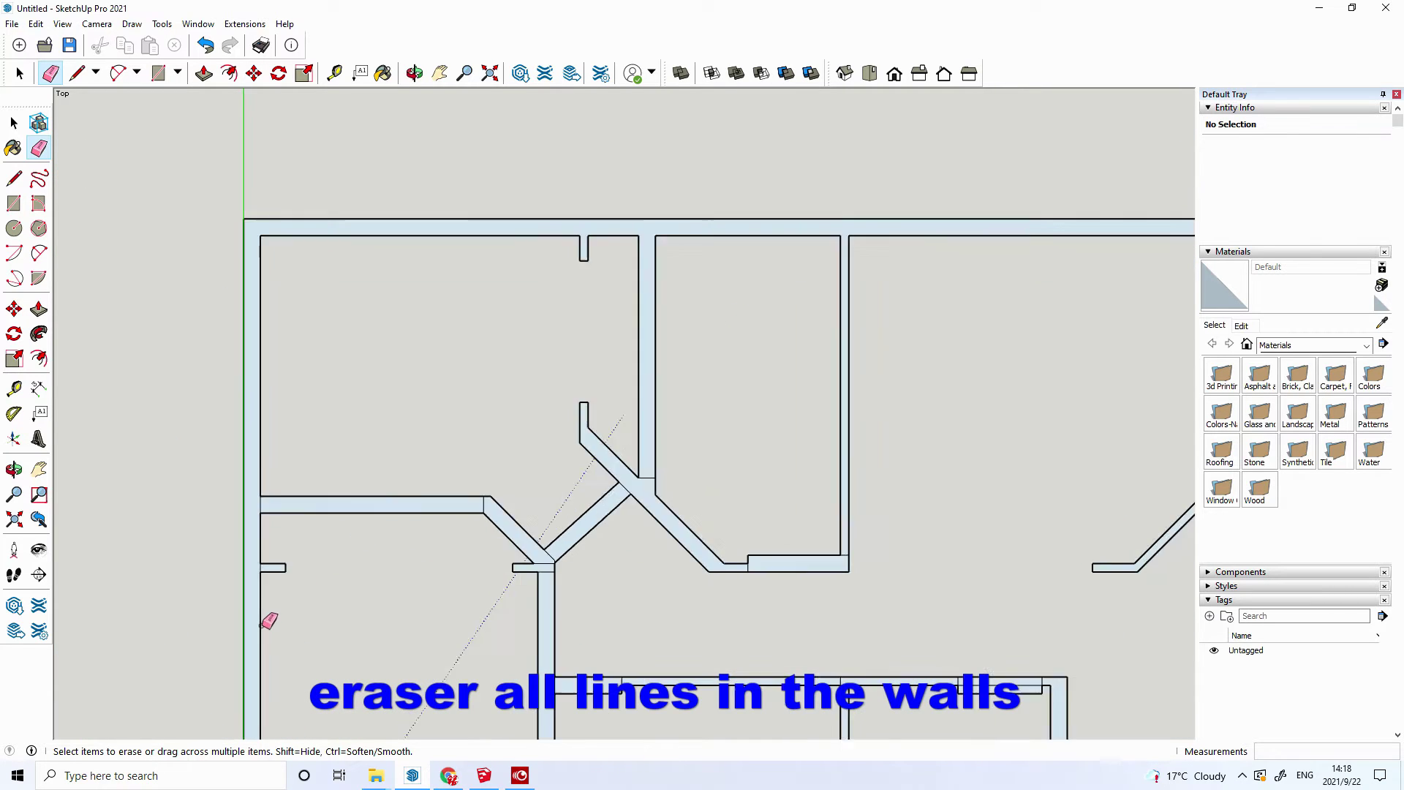
pyautogui.scroll(1, 285, 602)
pyautogui.scroll(1, 289, 602)
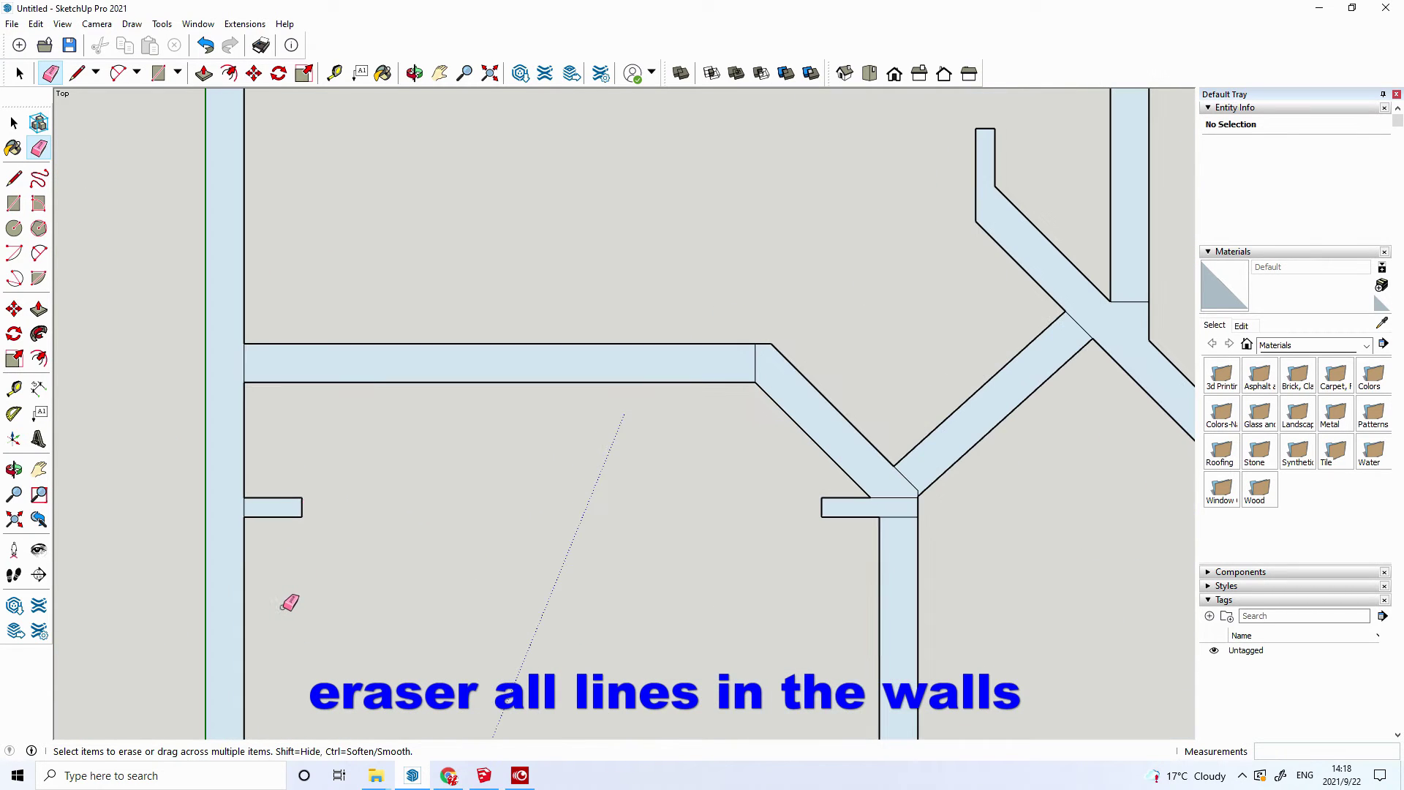
pyautogui.click(237, 365)
pyautogui.moveTo(741, 360); pyautogui.dragTo(765, 360)
# - Erase the dividing edges at the bottom wall, under the right wall, and where the corridor meets the right wall
pyautogui.scroll(1, 293, 505)
pyautogui.scroll(1, 282, 503)
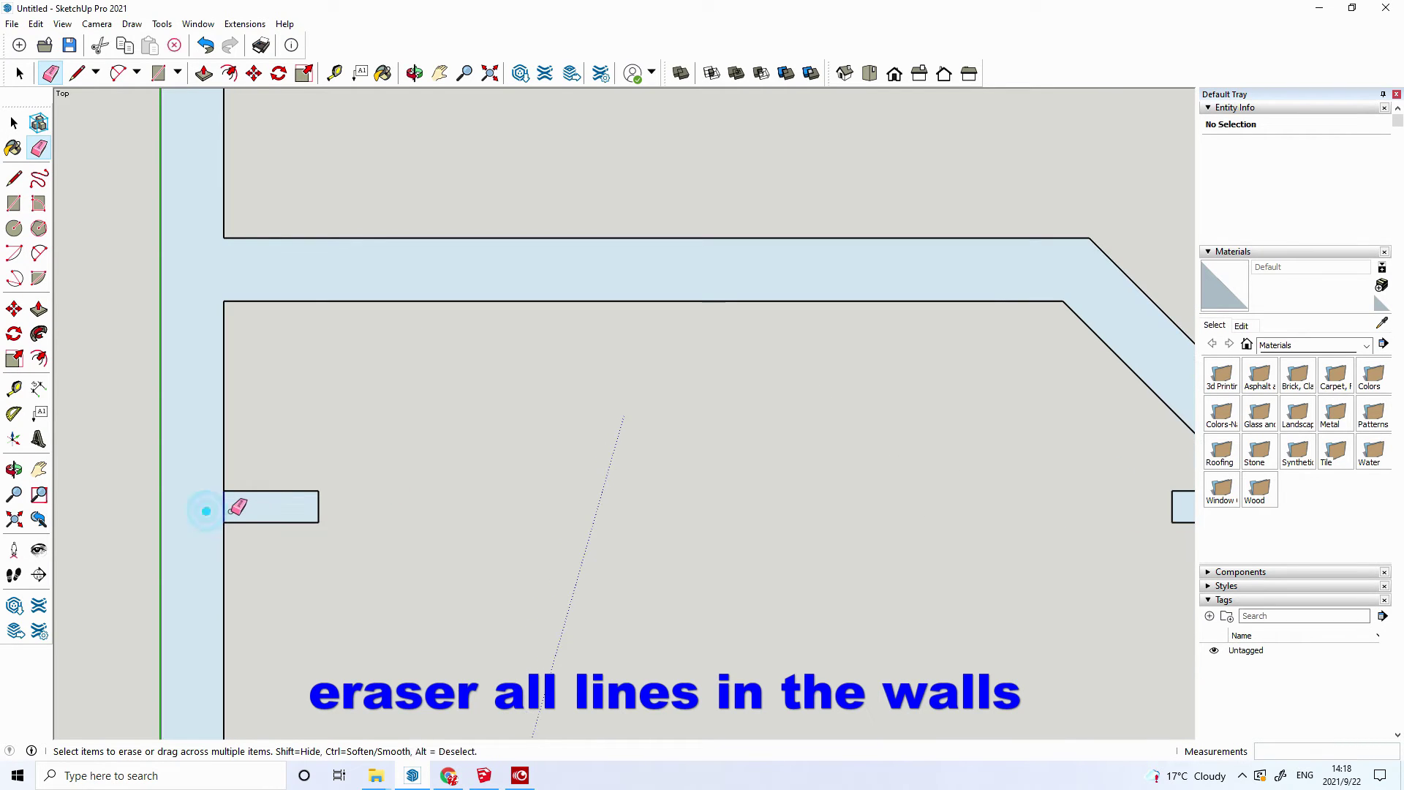
pyautogui.scroll(-2, 475, 536)
pyautogui.scroll(-1, 472, 535)
pyautogui.scroll(-1, 468, 534)
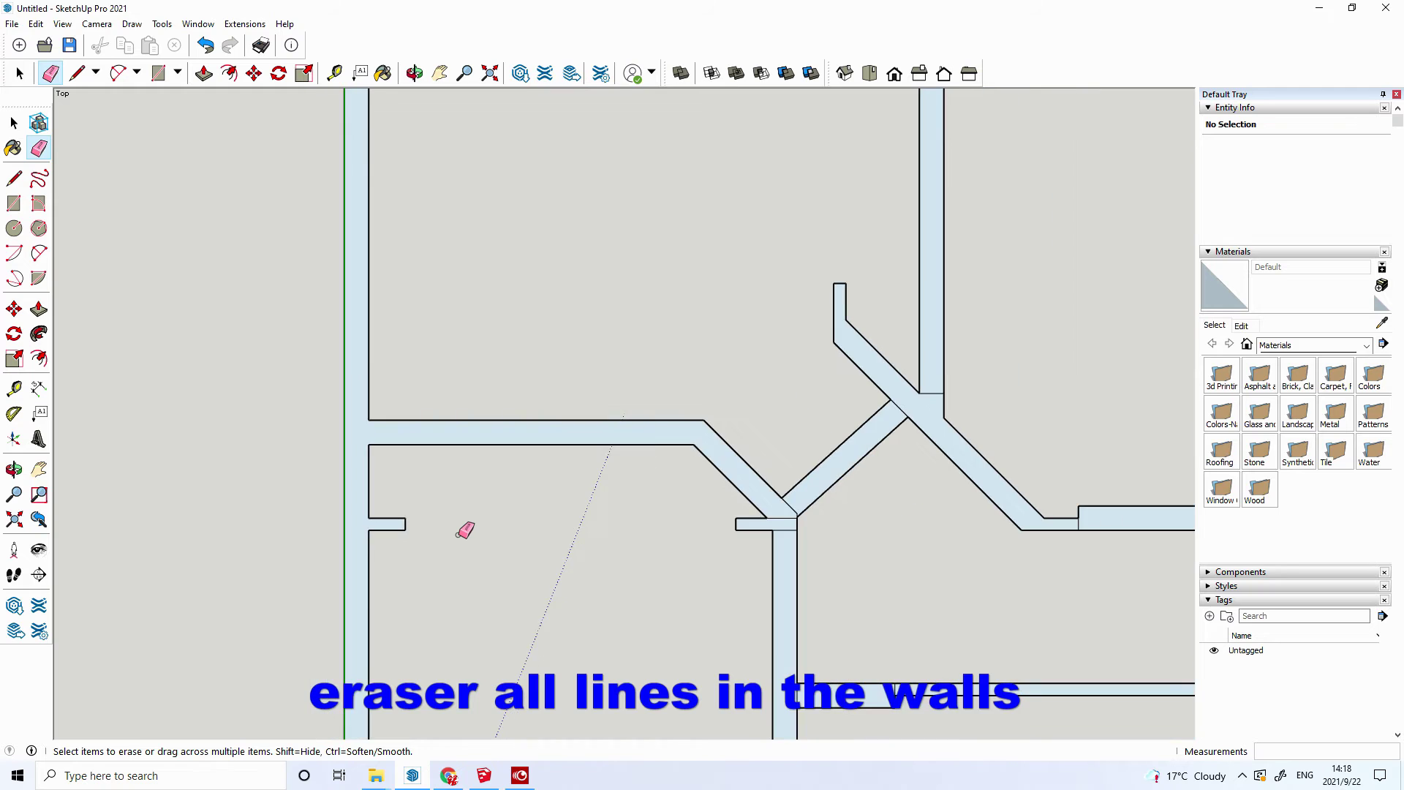
pyautogui.scroll(-1, 462, 532)
pyautogui.scroll(-1, 489, 556)
pyautogui.scroll(-1, 480, 550)
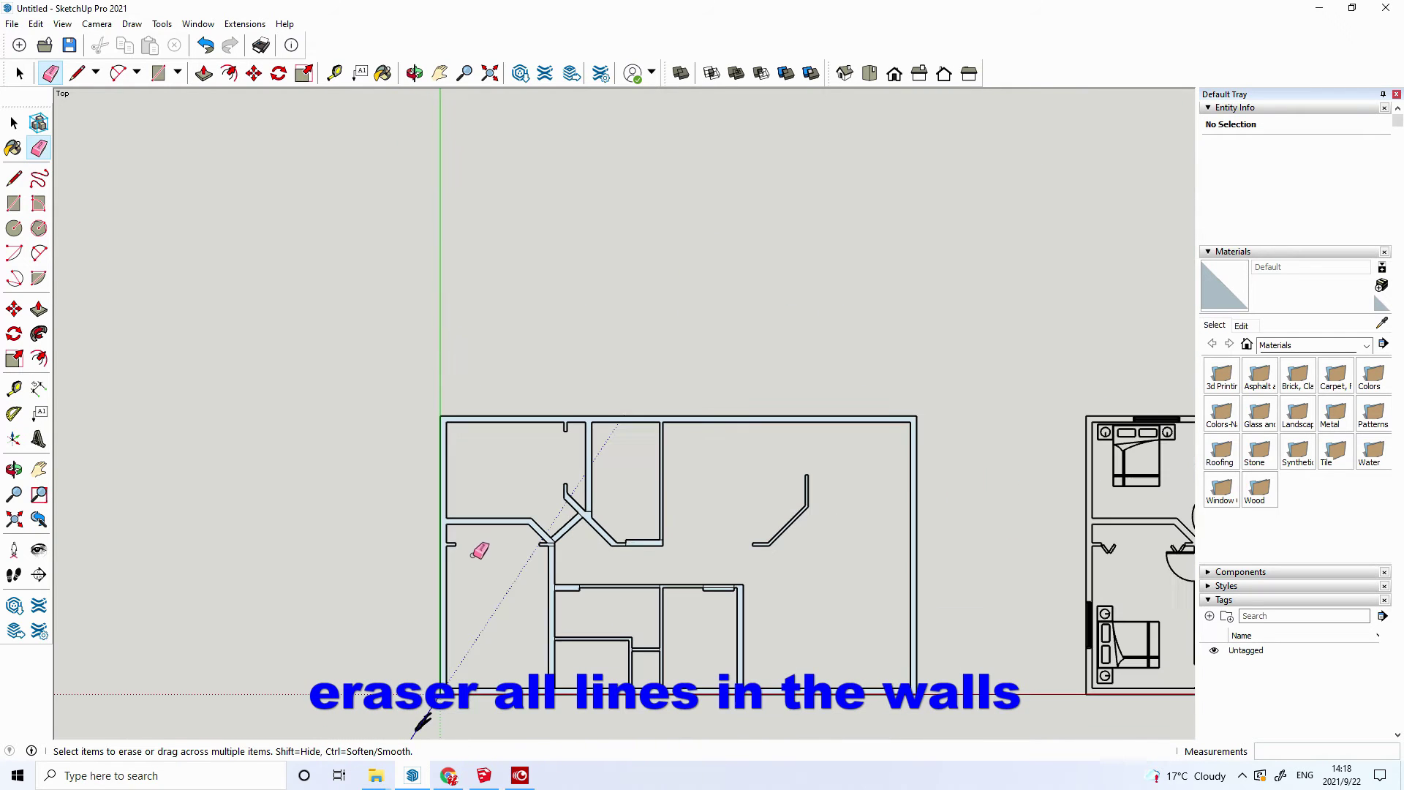
pyautogui.scroll(1, 560, 662)
pyautogui.scroll(1, 565, 702)
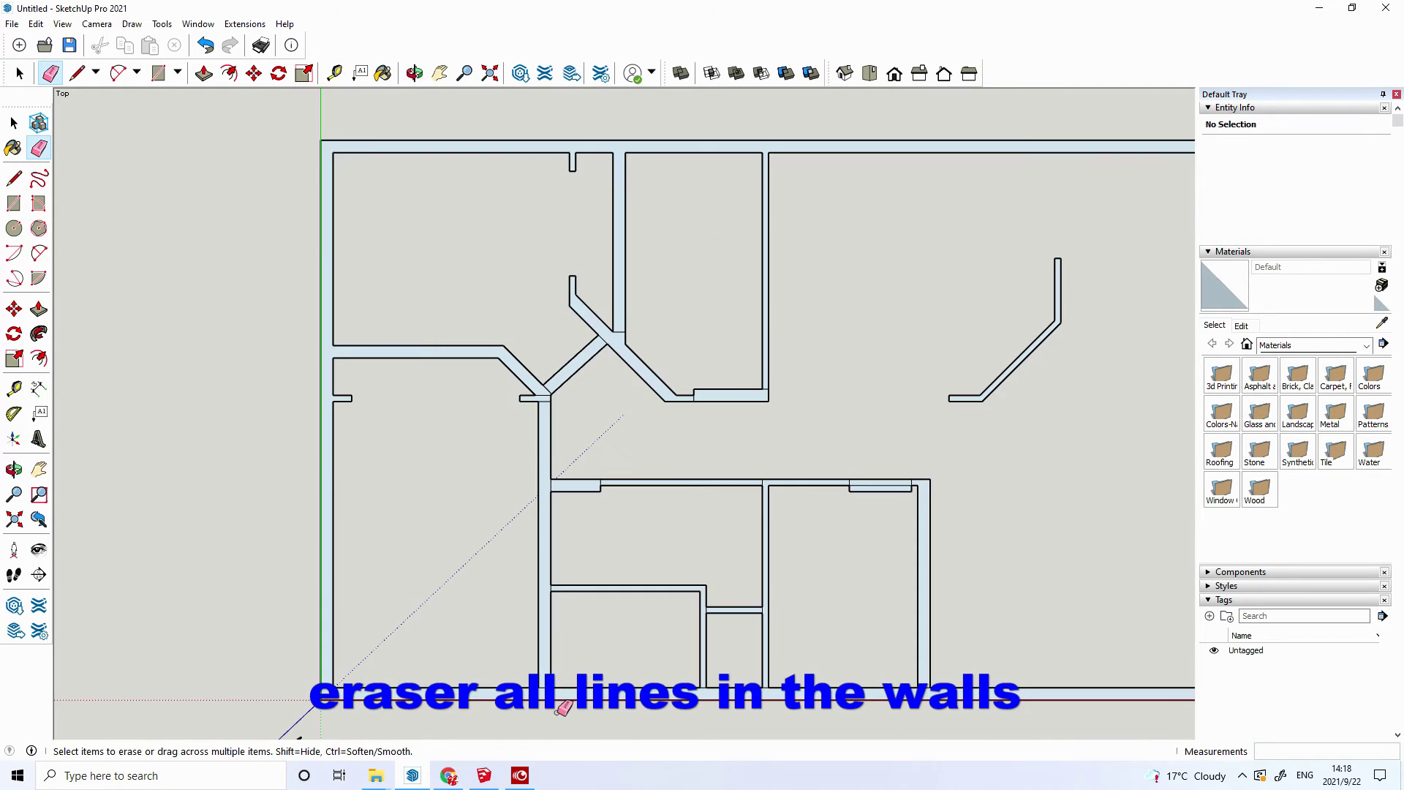
pyautogui.scroll(1, 566, 694)
pyautogui.scroll(1, 557, 689)
pyautogui.scroll(1, 556, 688)
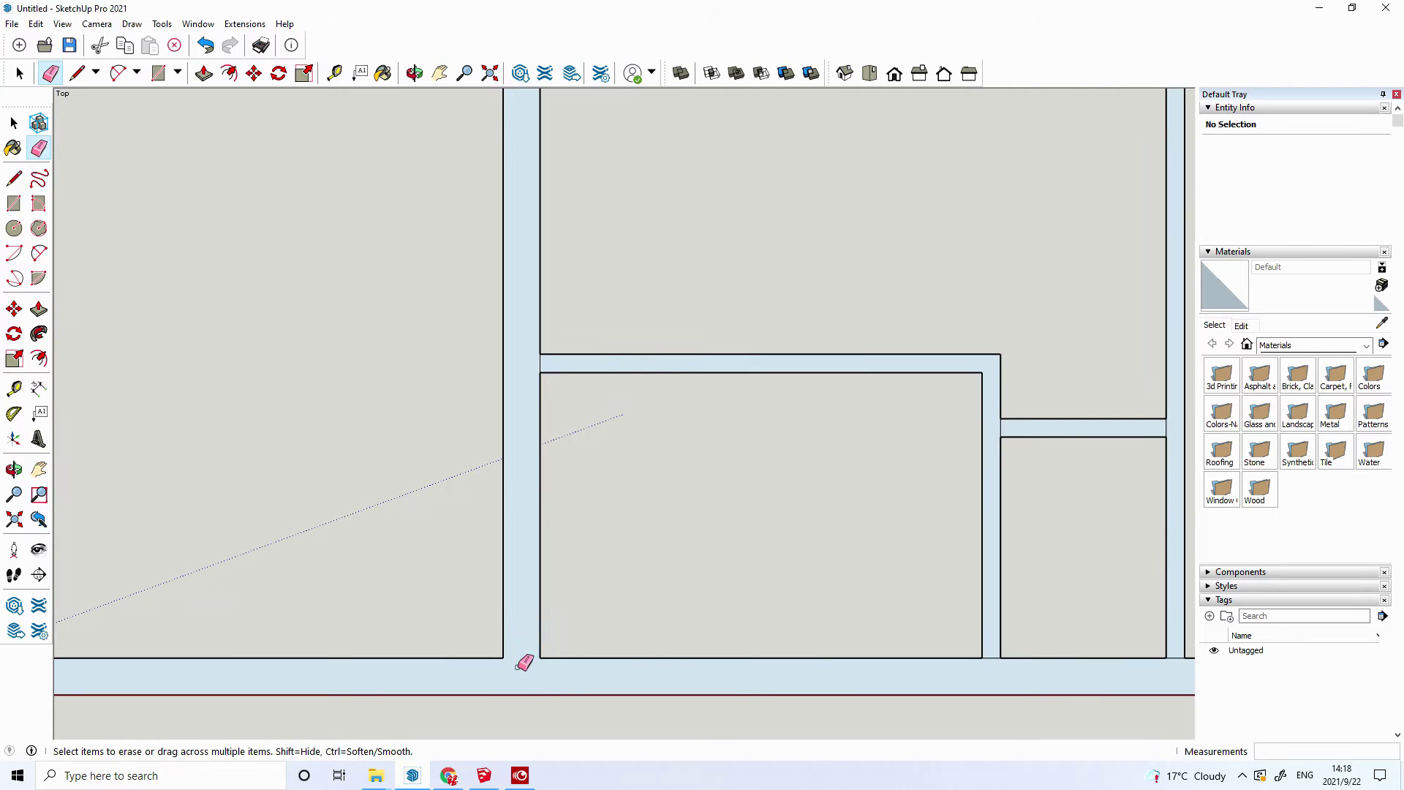
pyautogui.scroll(-1, 600, 607)
pyautogui.scroll(1, 1097, 645)
pyautogui.scroll(2, 1100, 644)
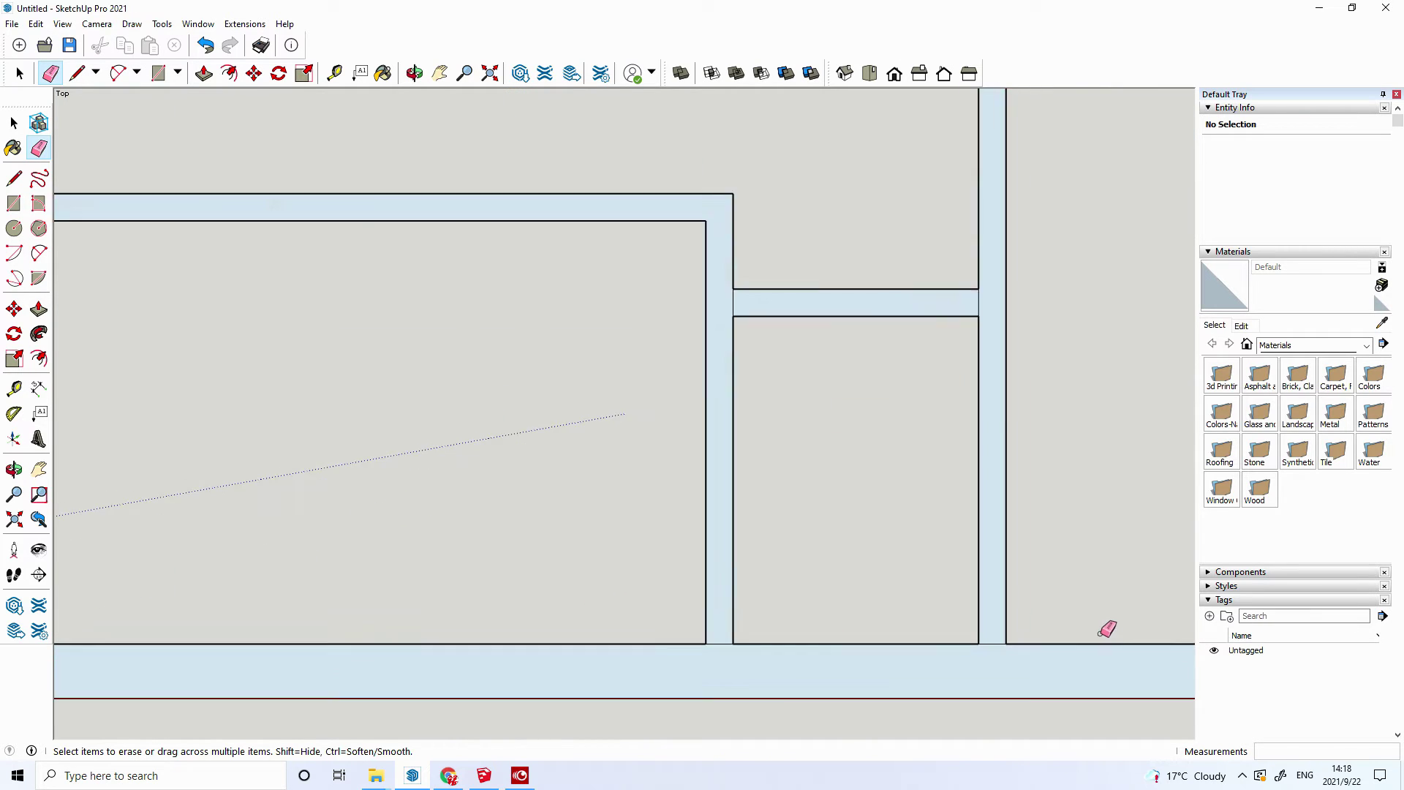
pyautogui.scroll(1, 1104, 627)
pyautogui.click(600, 635)
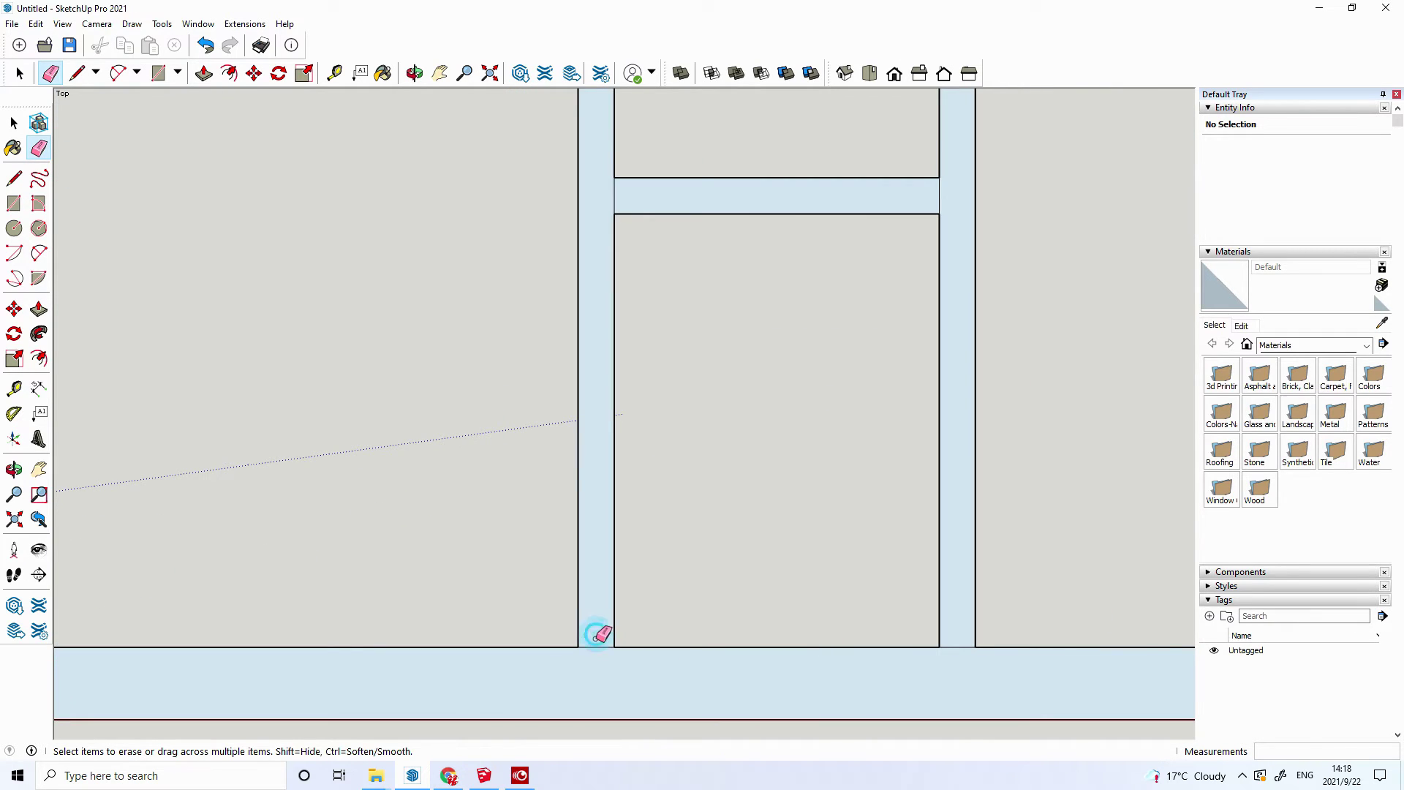
pyautogui.click(959, 646)
pyautogui.scroll(-1, 812, 649)
pyautogui.scroll(-1, 812, 651)
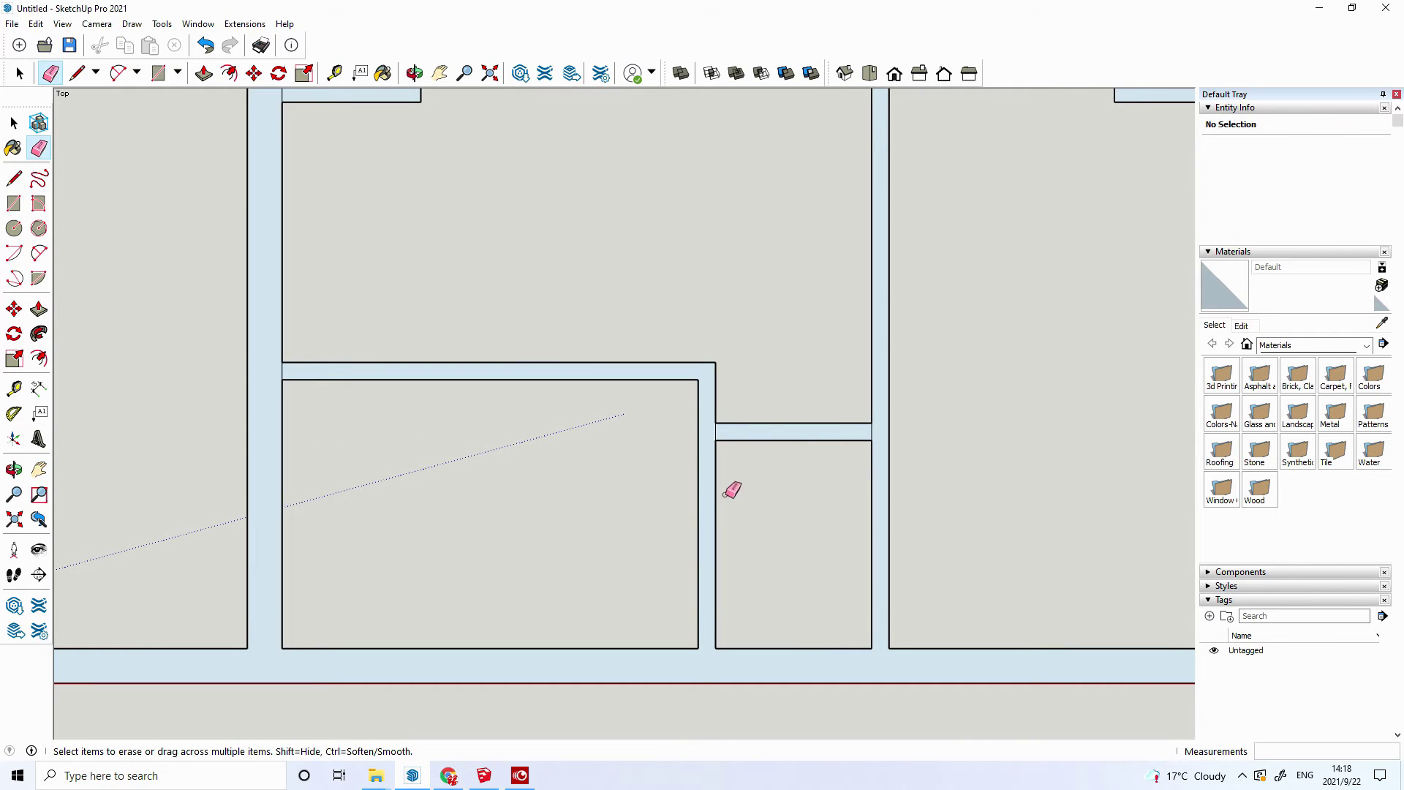
pyautogui.scroll(2, 720, 453)
pyautogui.scroll(1, 713, 424)
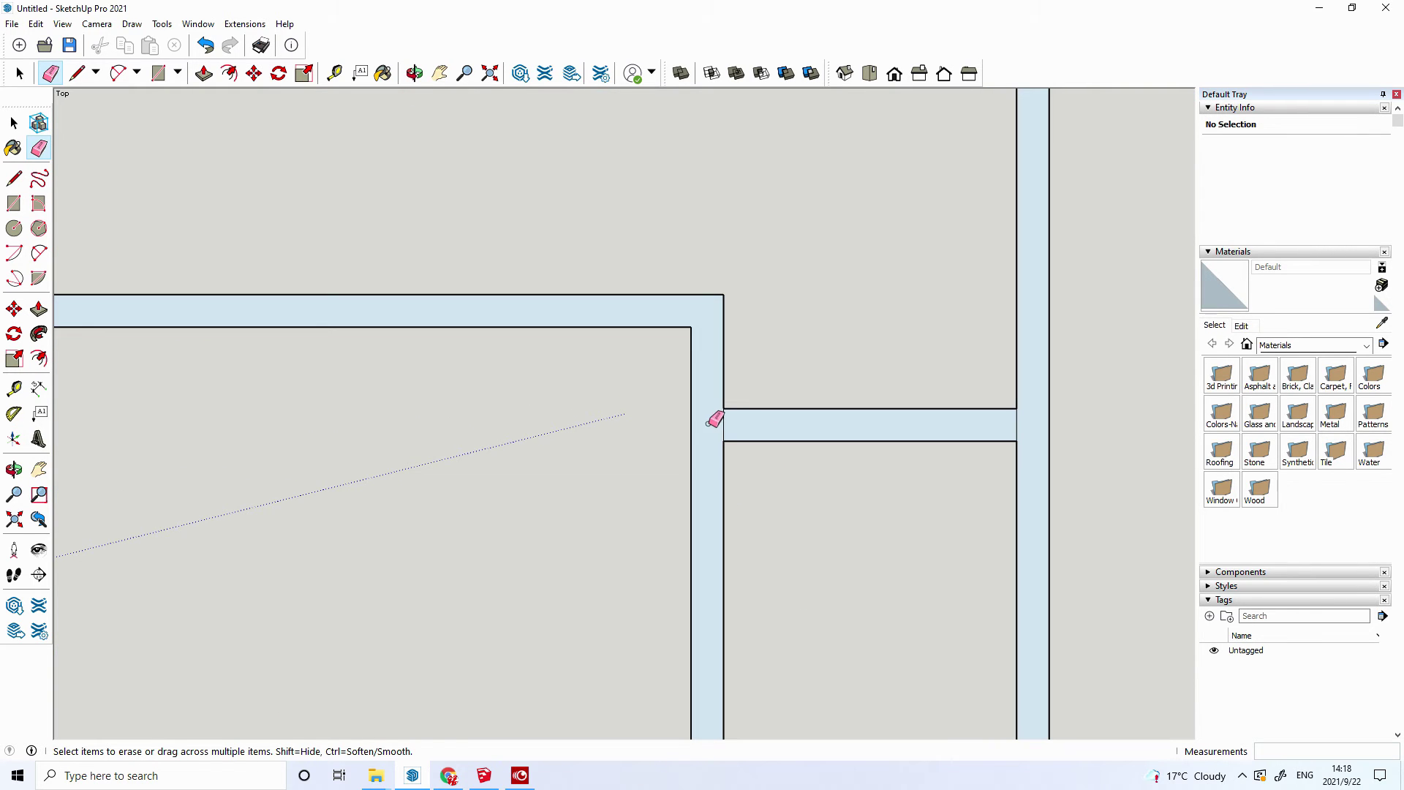
pyautogui.click(1017, 423)
# - Erase the short diagonal edge and the wall stub edges at the diagonal wall junction
pyautogui.scroll(-2, 713, 476)
pyautogui.scroll(1, 175, 370)
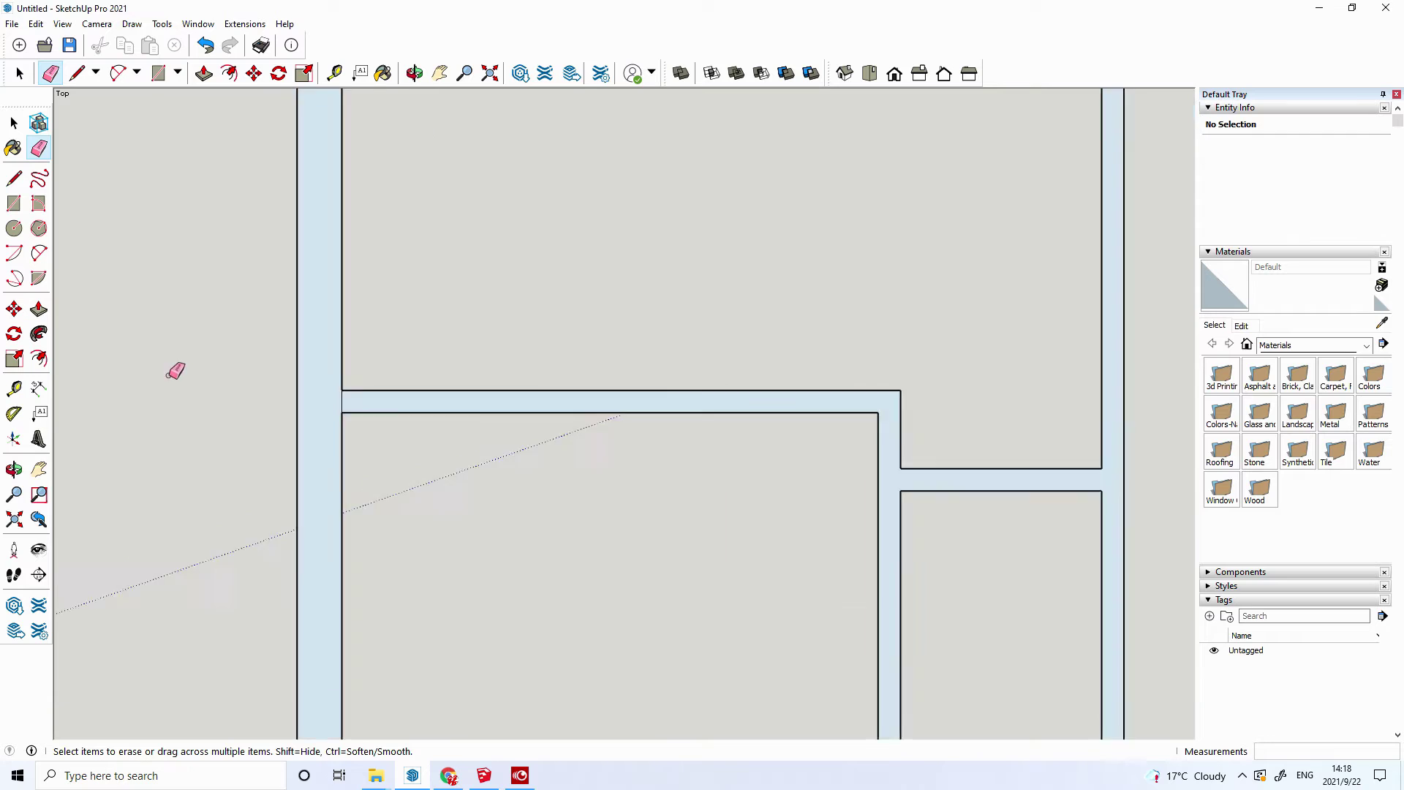
pyautogui.scroll(2, 267, 404)
pyautogui.scroll(1, 304, 401)
pyautogui.scroll(-1, 444, 399)
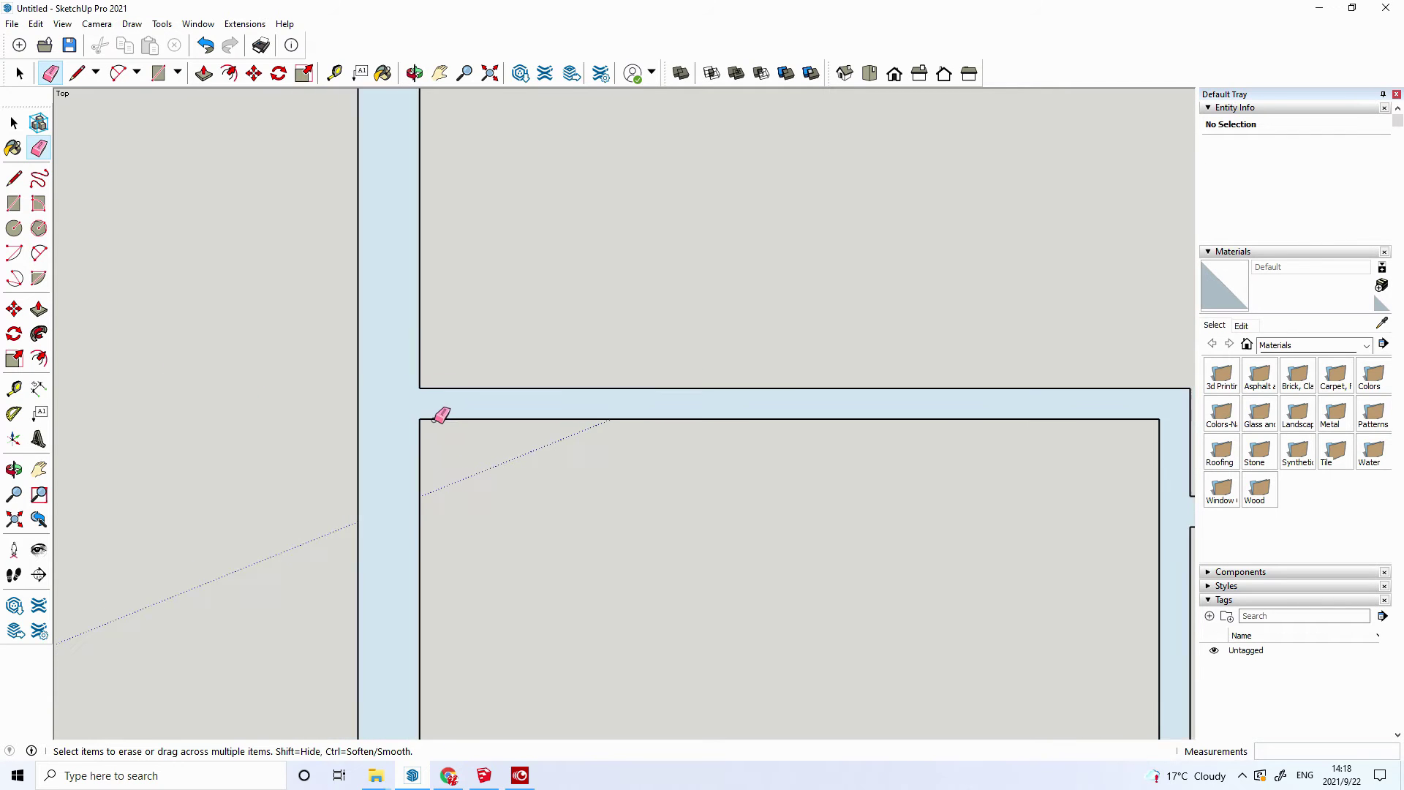
pyautogui.scroll(-1, 439, 417)
pyautogui.scroll(-2, 429, 413)
pyautogui.scroll(1, 564, 201)
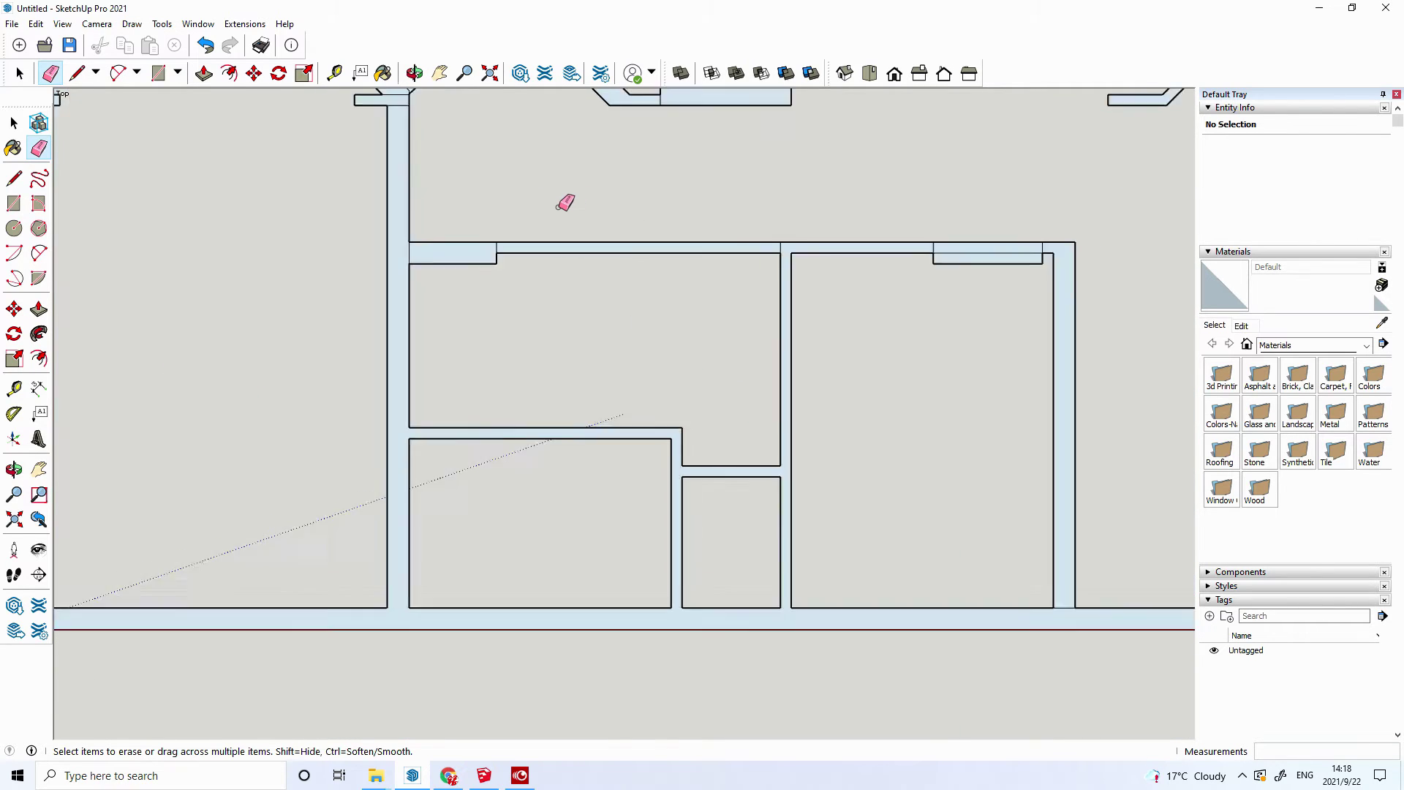
pyautogui.scroll(1, 563, 203)
pyautogui.scroll(1, 490, 234)
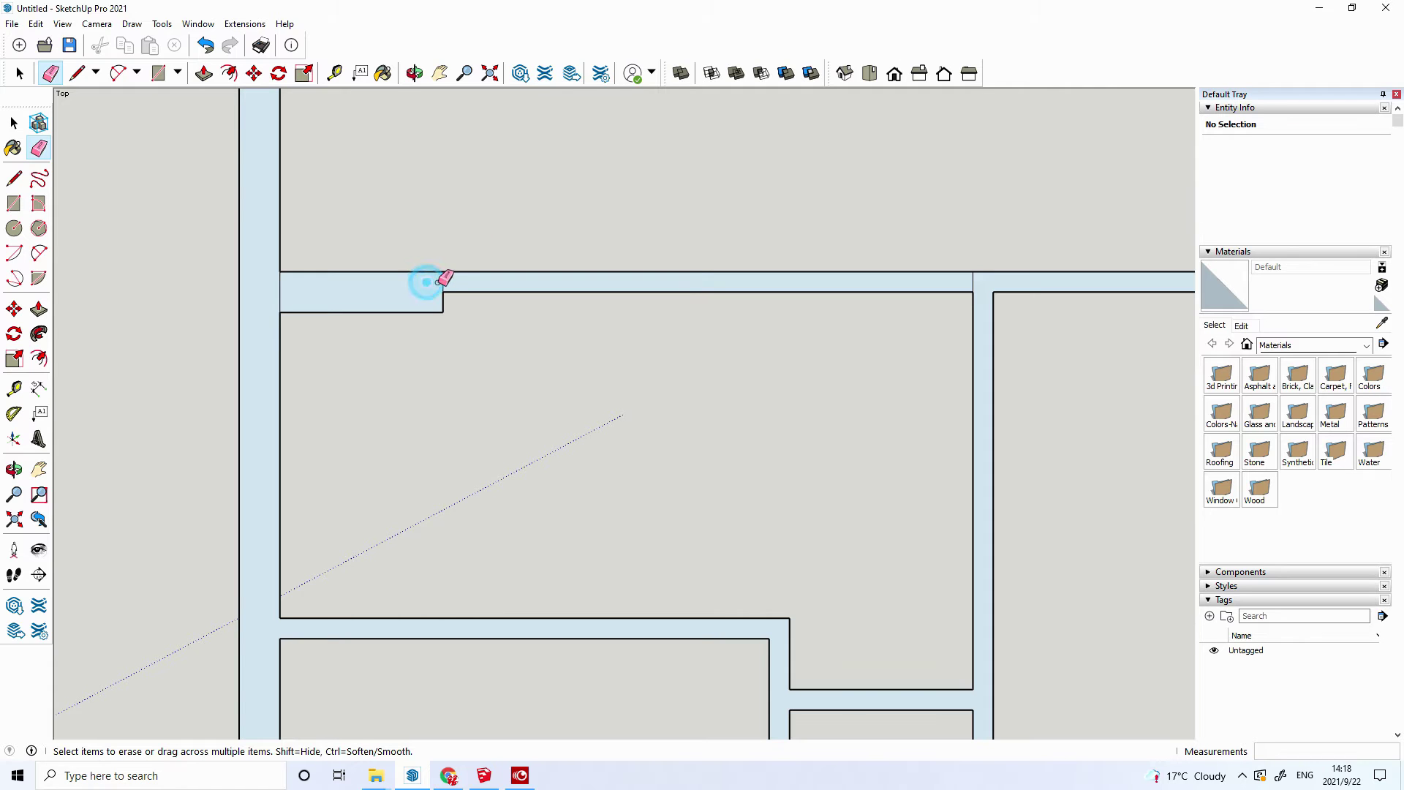
pyautogui.scroll(1, 1061, 307)
pyautogui.scroll(1, 951, 281)
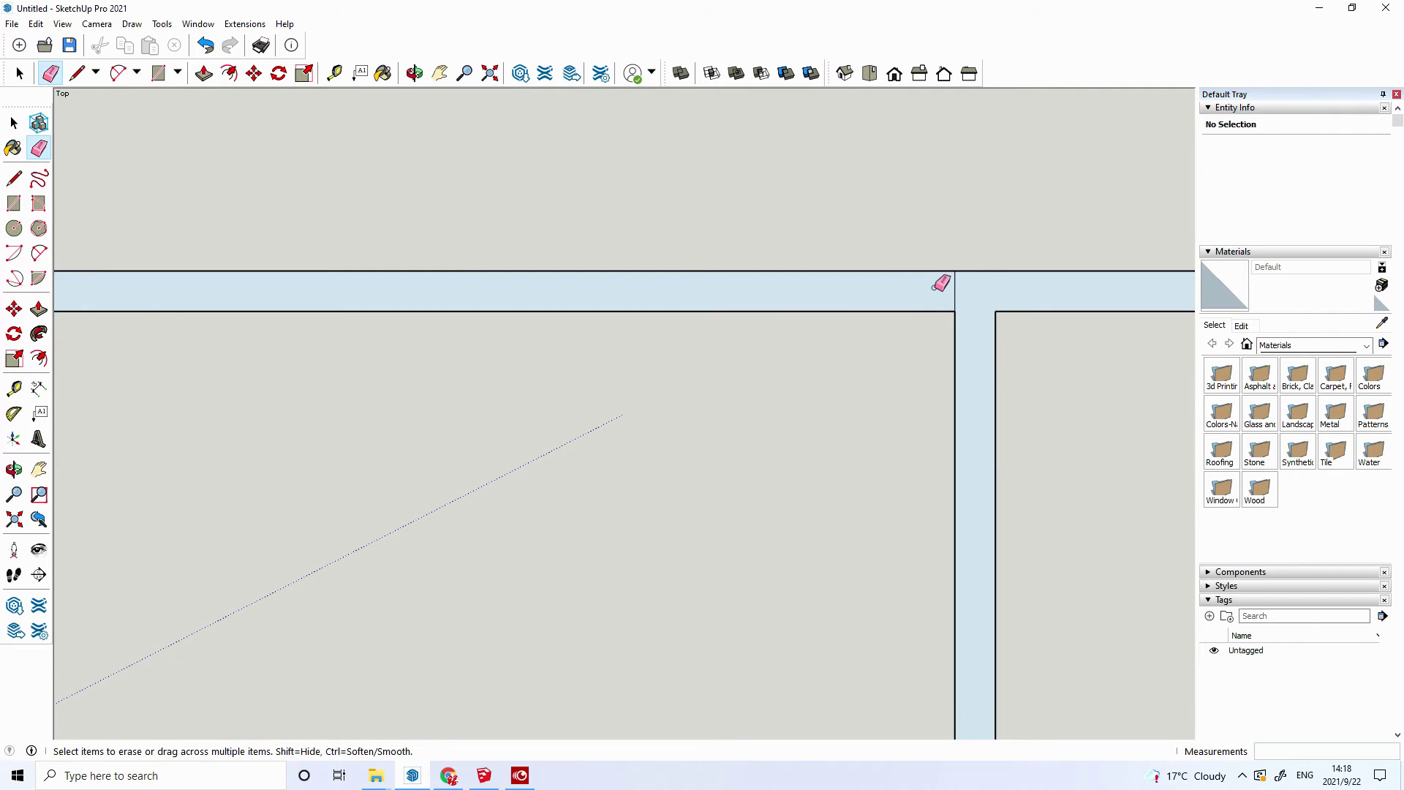
pyautogui.scroll(-1, 784, 312)
pyautogui.scroll(-1, 790, 307)
pyautogui.scroll(-1, 790, 307)
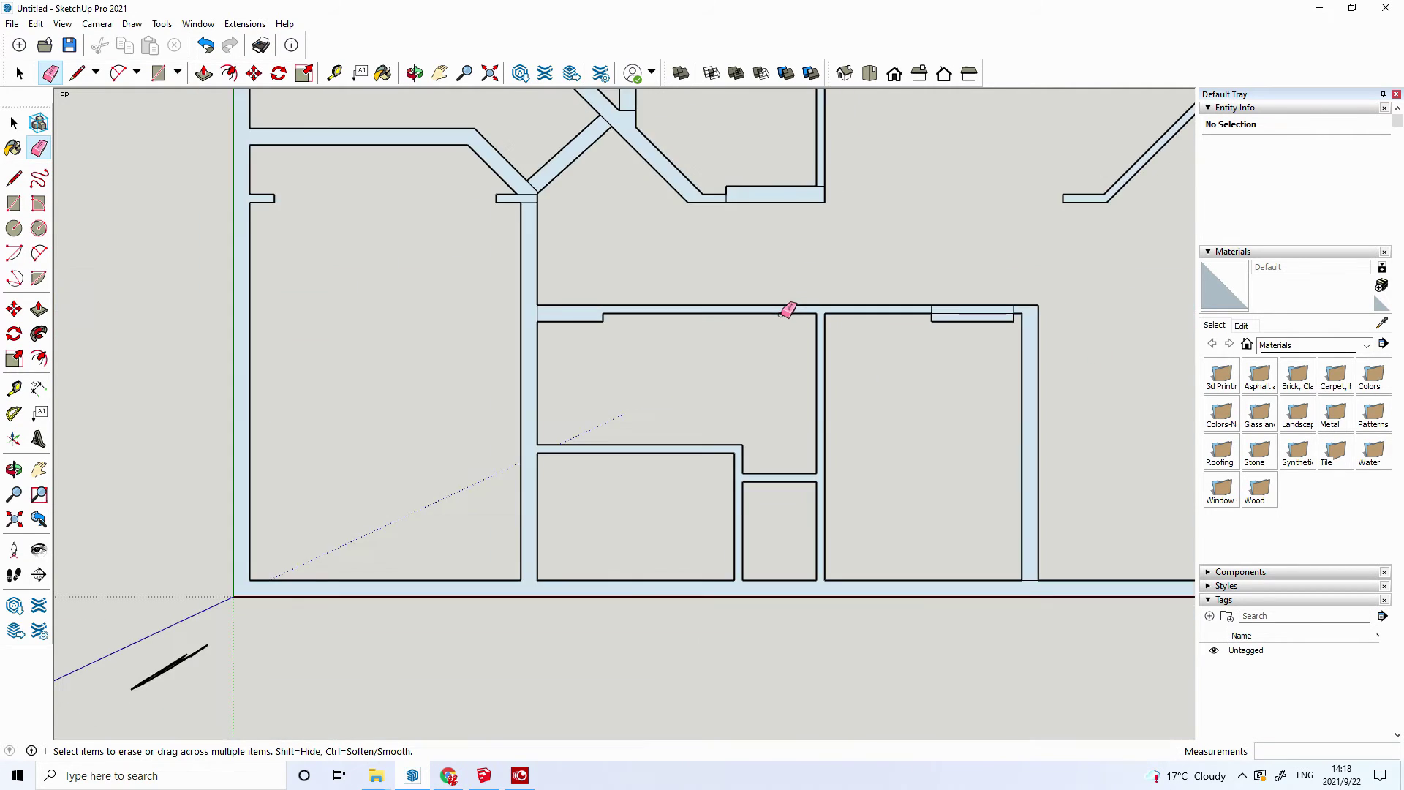
pyautogui.scroll(-1, 789, 307)
pyautogui.scroll(1, 570, 150)
pyautogui.scroll(1, 614, 143)
pyautogui.scroll(1, 608, 197)
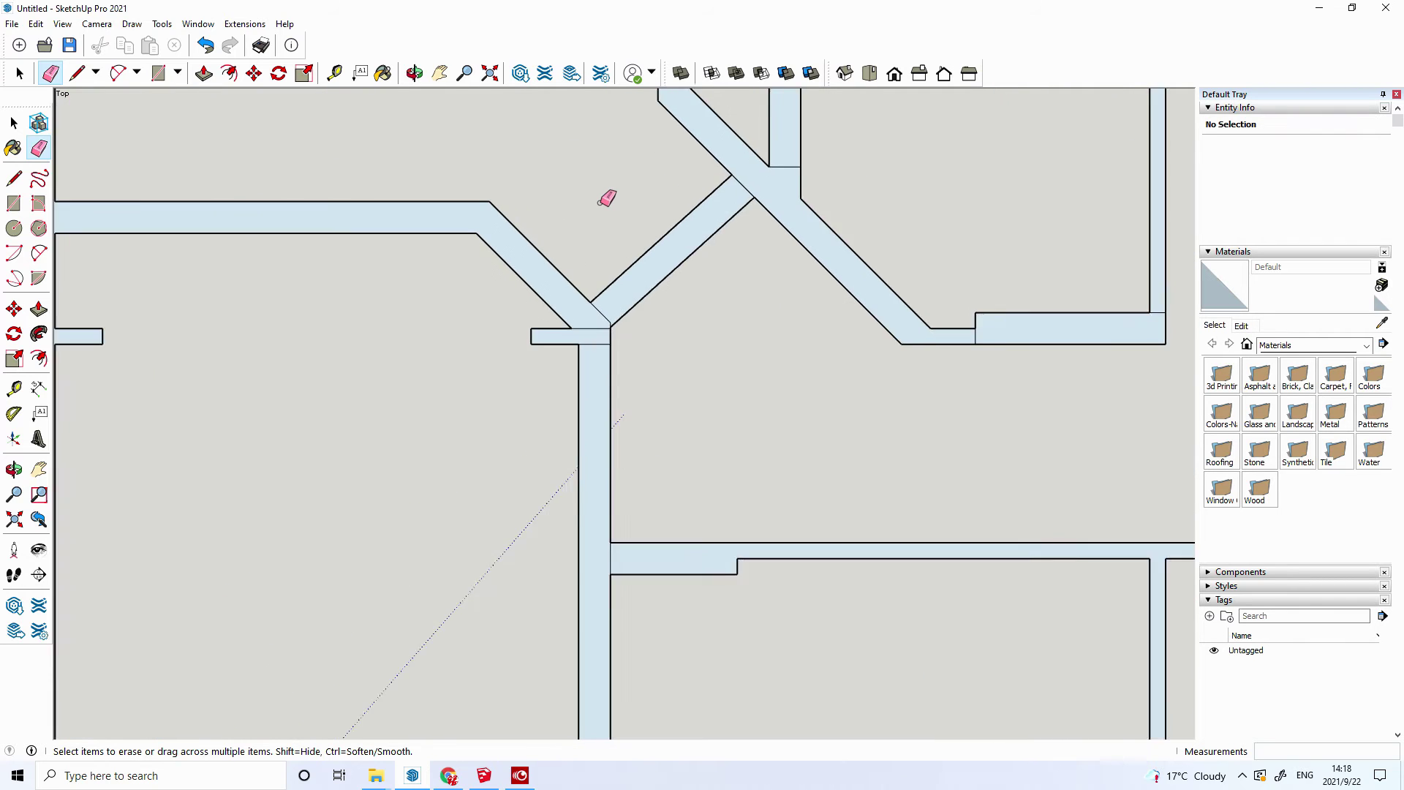
pyautogui.scroll(1, 608, 194)
pyautogui.click(608, 354)
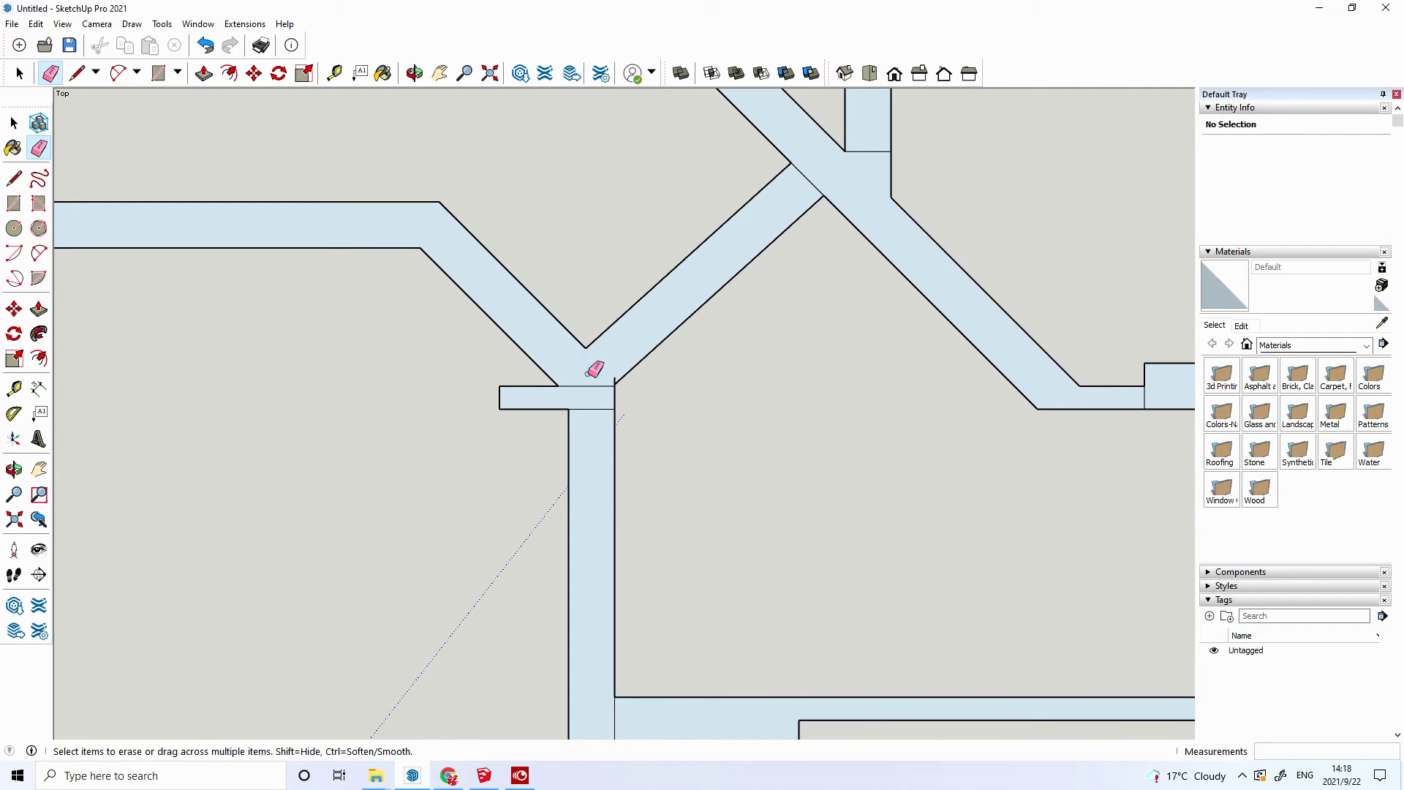
pyautogui.scroll(1, 592, 386)
pyautogui.scroll(1, 582, 373)
pyautogui.click(576, 381)
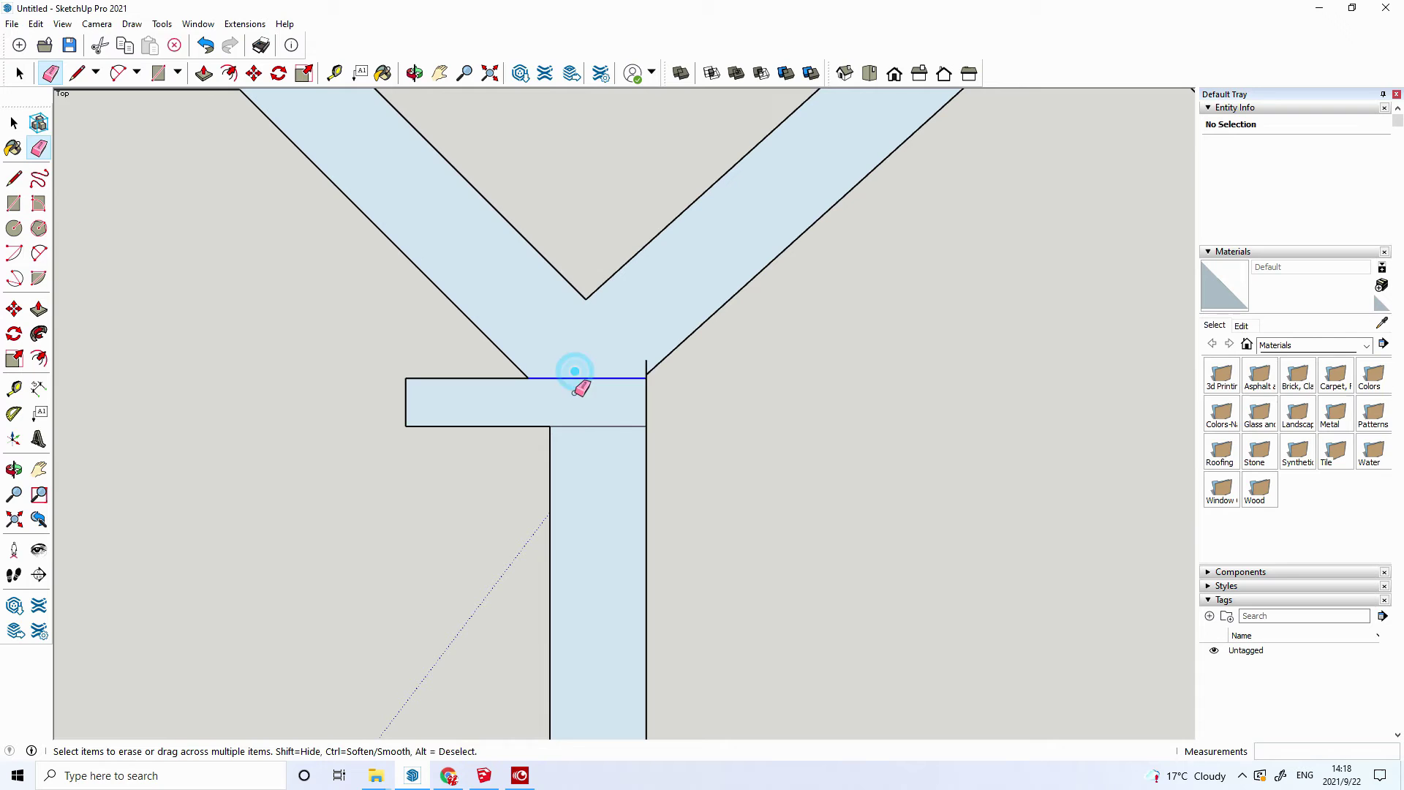
pyautogui.click(599, 427)
pyautogui.moveTo(654, 349); pyautogui.dragTo(634, 370)
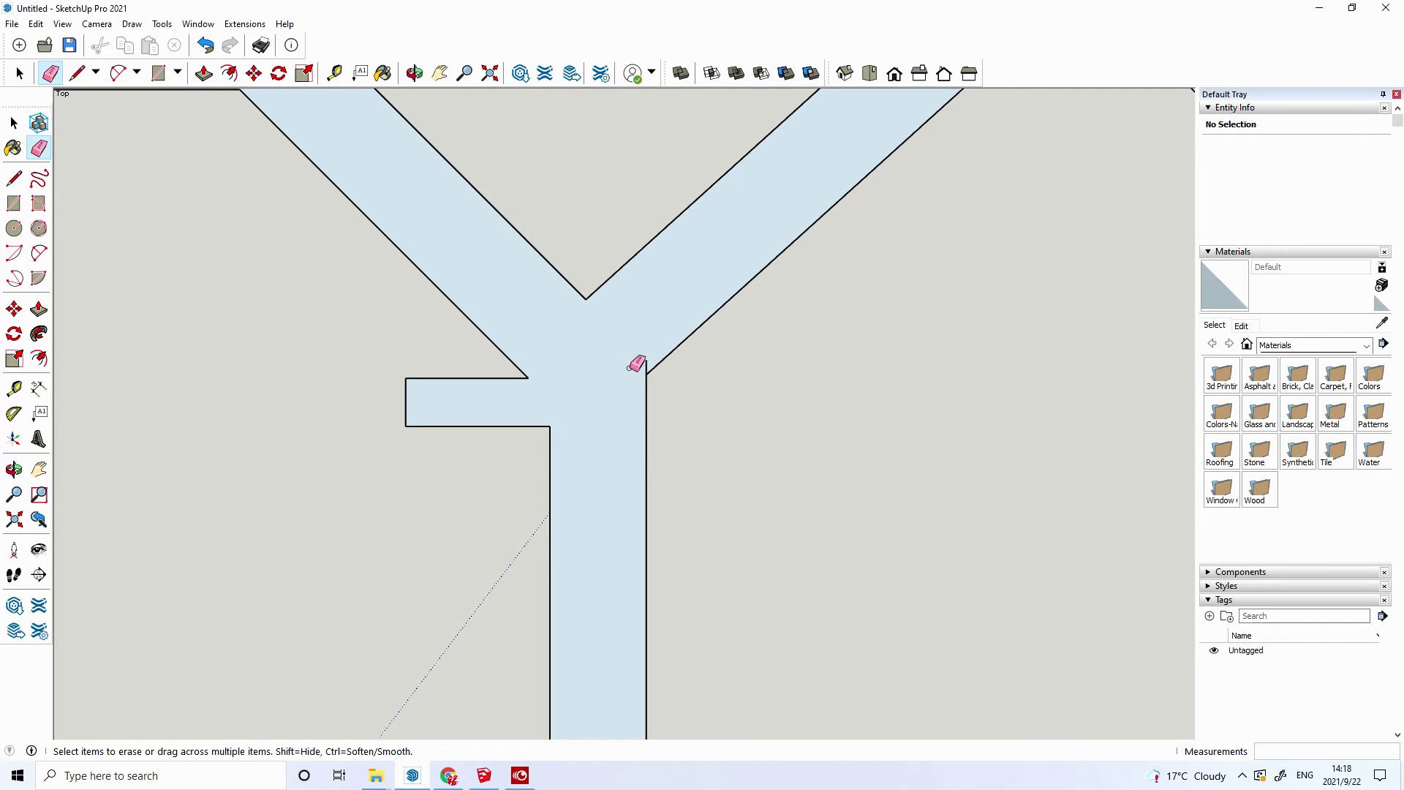
# - Erase the remaining vertical, horizontal and diagonal junction edges and the lower step edge
pyautogui.scroll(2, 581, 366)
pyautogui.scroll(1, 581, 366)
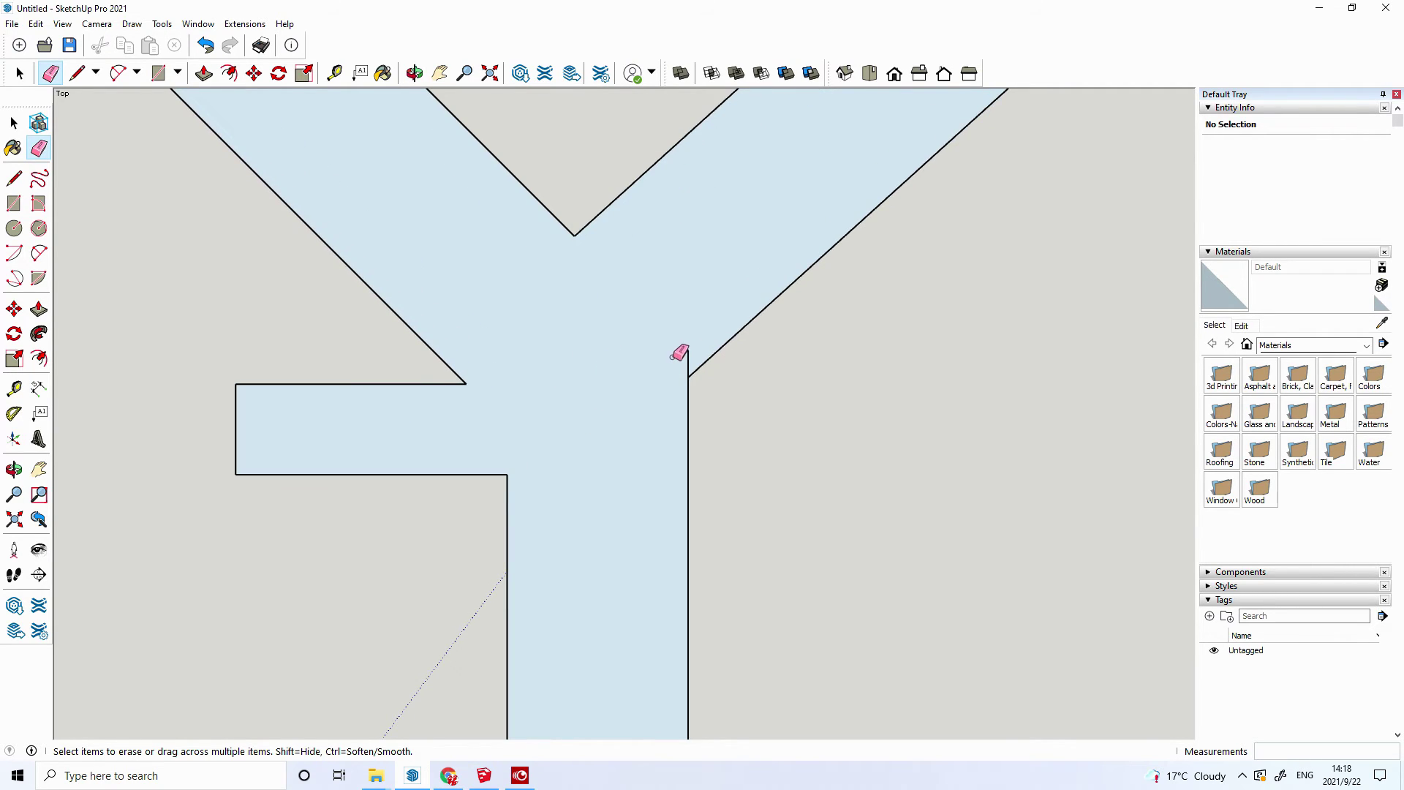
pyautogui.moveTo(682, 349); pyautogui.dragTo(693, 358)
pyautogui.scroll(-2, 553, 396)
pyautogui.scroll(-3, 551, 402)
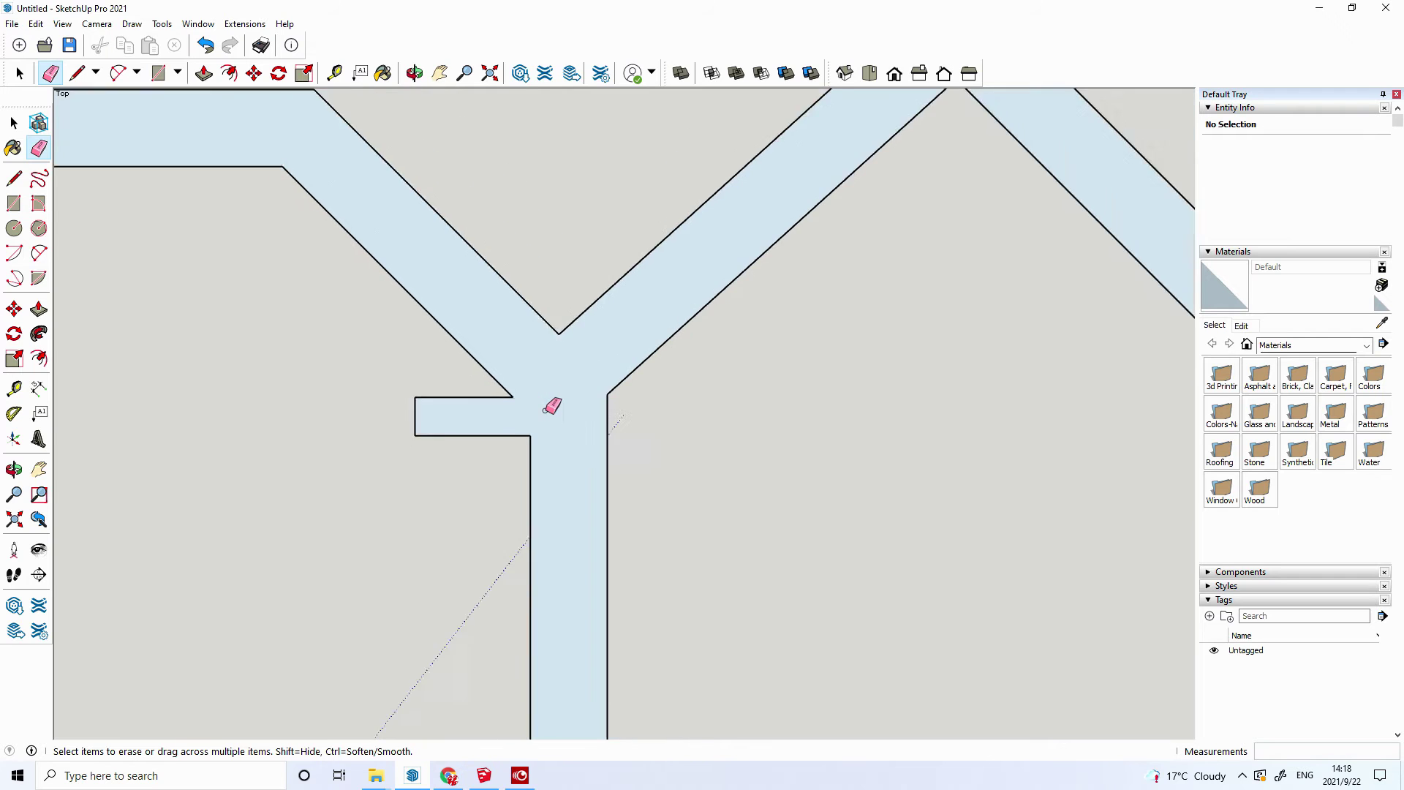
pyautogui.scroll(-3, 547, 407)
pyautogui.scroll(-1, 547, 407)
pyautogui.scroll(2, 702, 270)
pyautogui.click(707, 270)
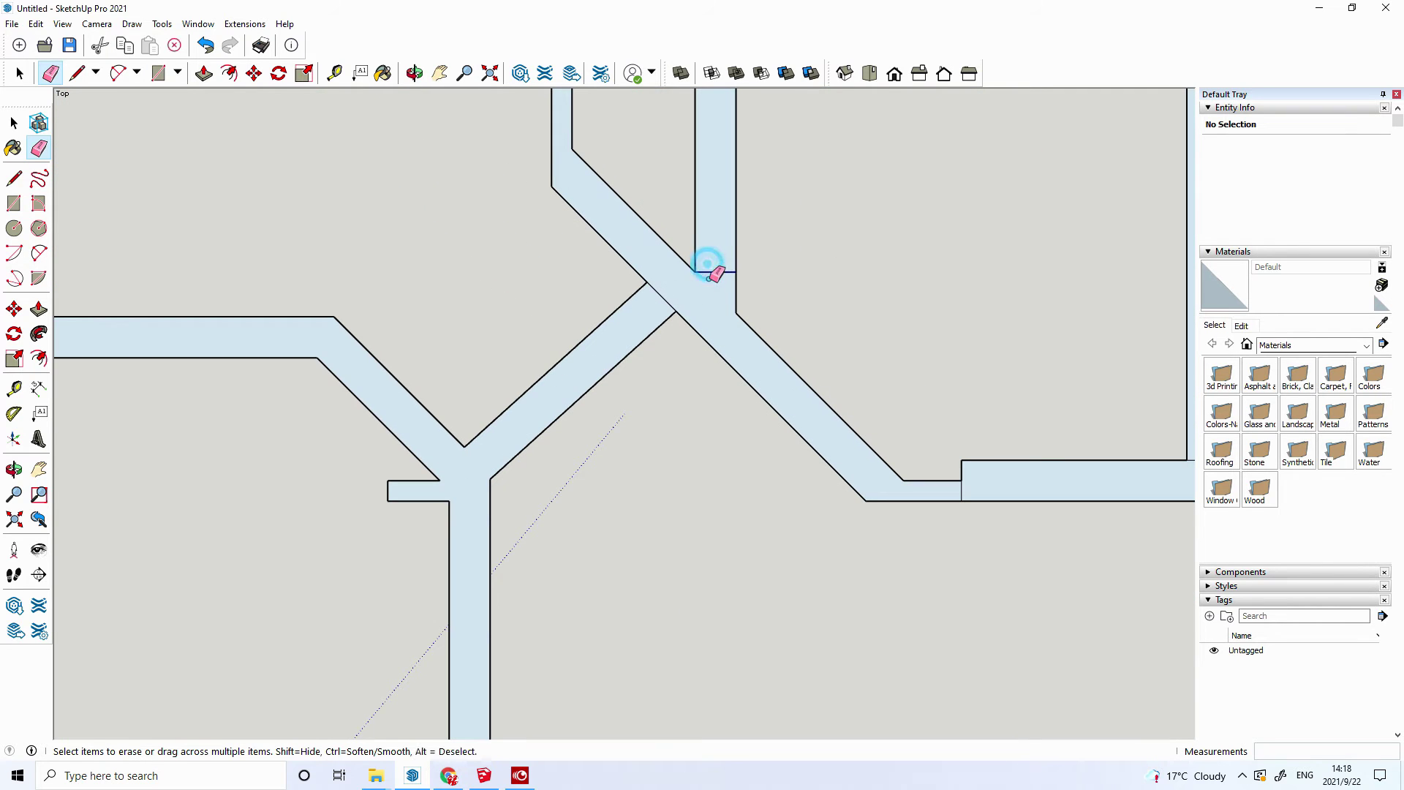
pyautogui.moveTo(666, 280); pyautogui.dragTo(662, 306)
pyautogui.scroll(2, 1020, 474)
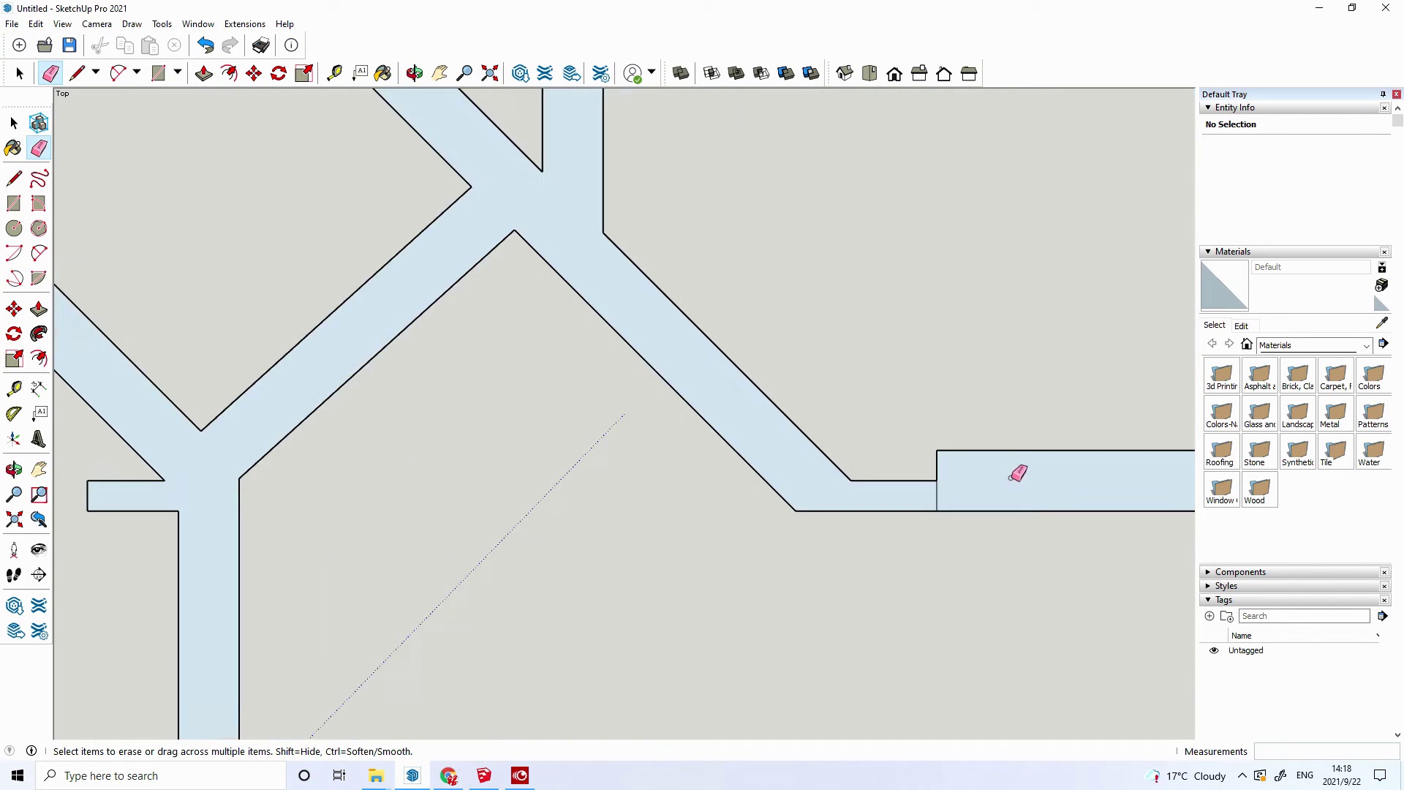
pyautogui.scroll(1, 951, 479)
pyautogui.moveTo(905, 503); pyautogui.dragTo(926, 503)
pyautogui.scroll(-2, 719, 395)
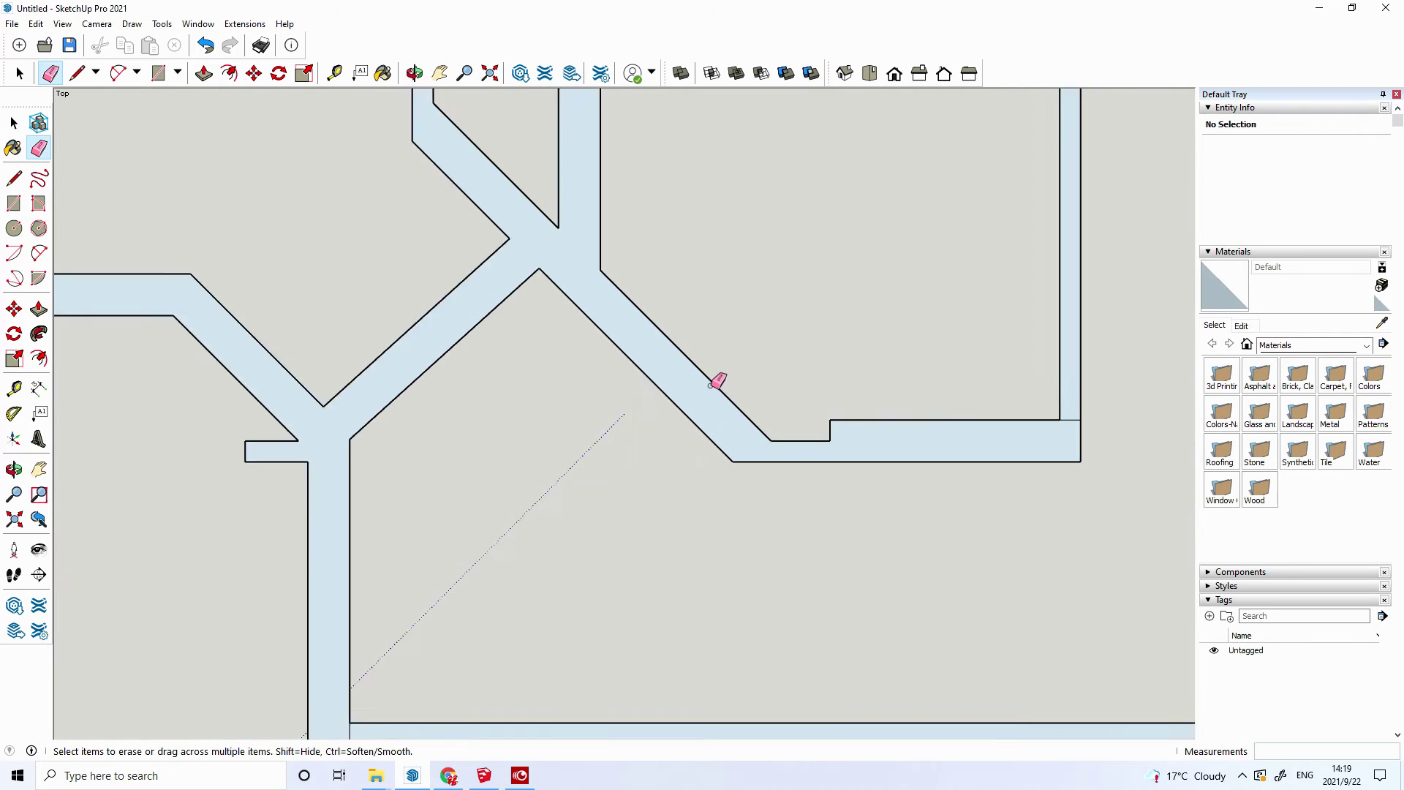
pyautogui.scroll(-1, 718, 380)
pyautogui.scroll(2, 1028, 442)
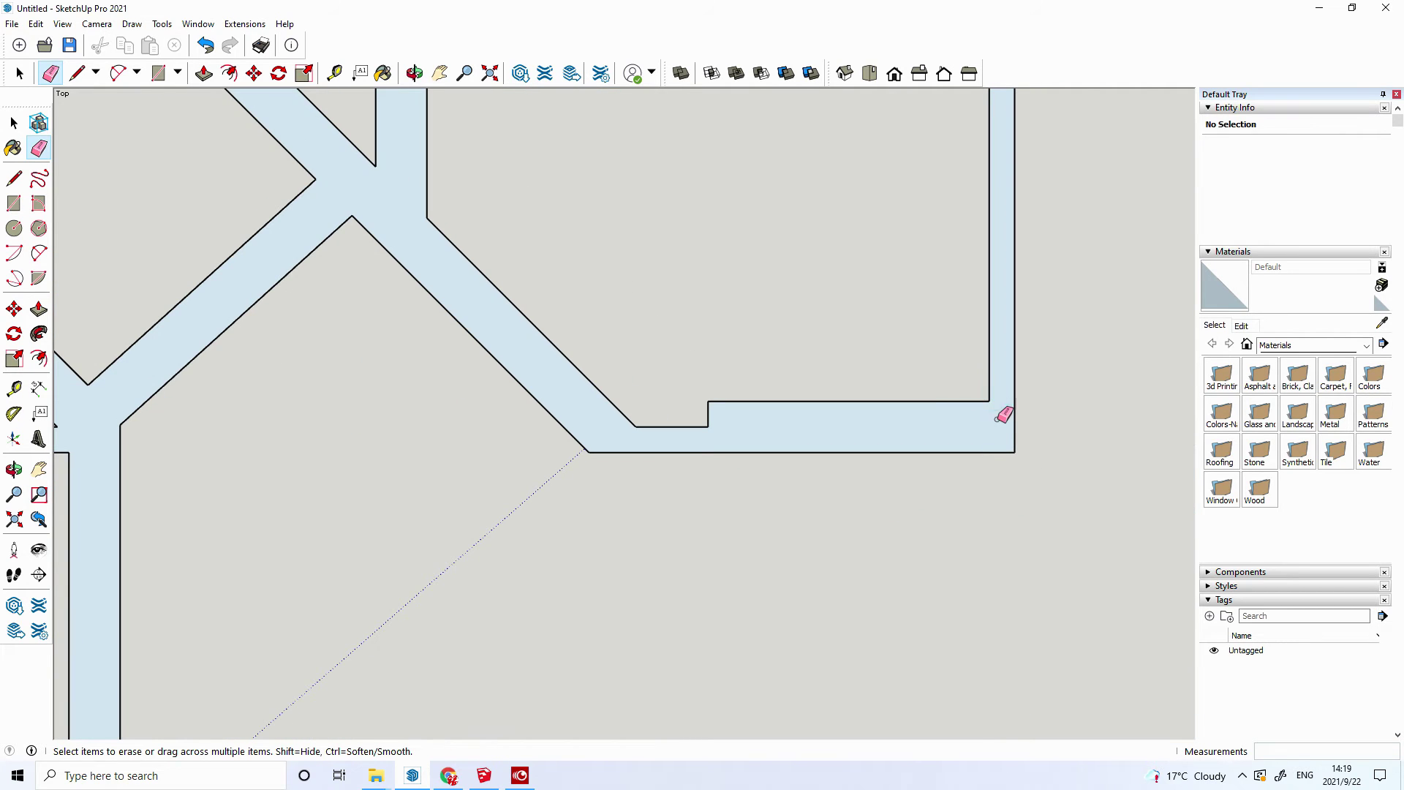
pyautogui.scroll(-1, 925, 413)
pyautogui.scroll(-1, 923, 414)
pyautogui.scroll(-1, 919, 416)
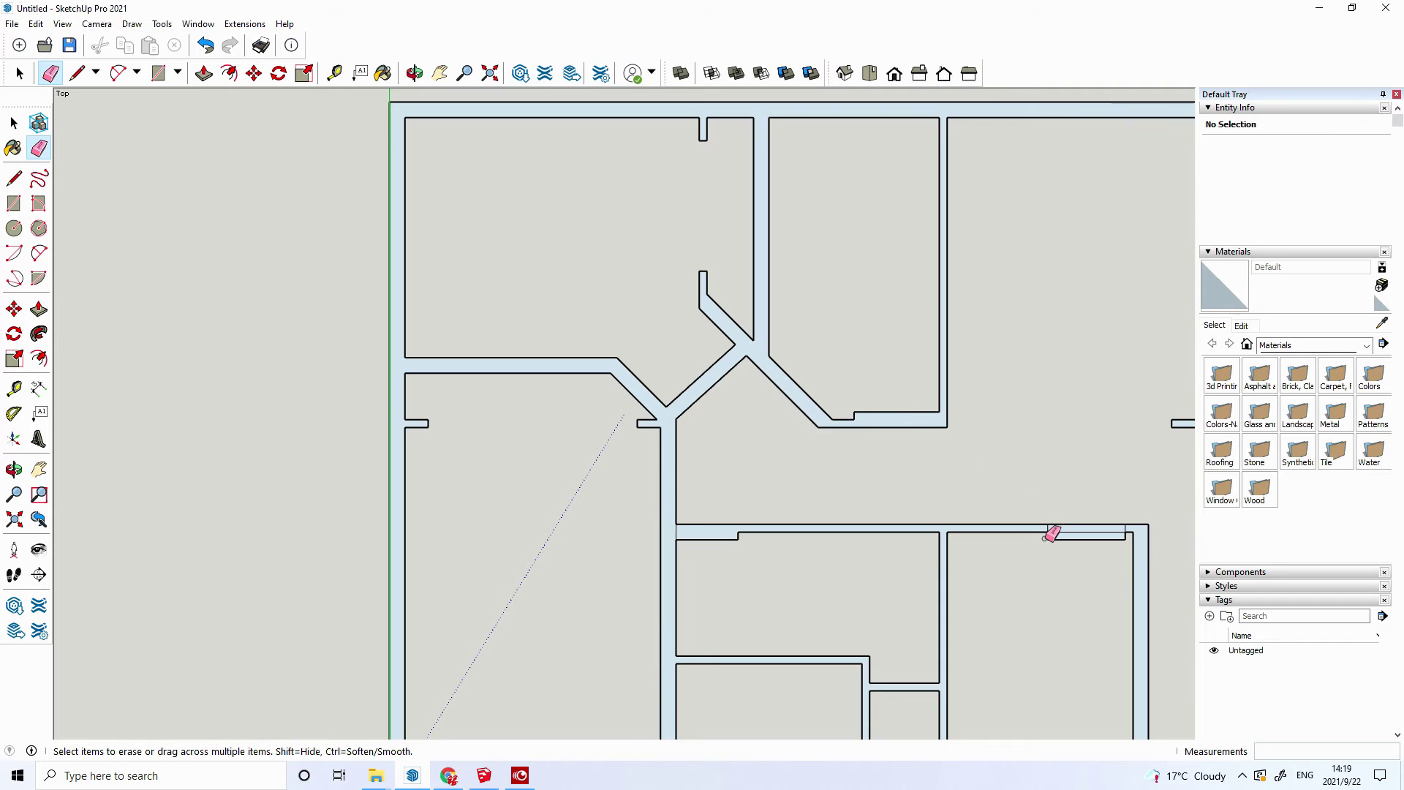
# - Erase the thin edge across the lower-right wall notch and the short vertical edge beside it
pyautogui.scroll(2, 1144, 539)
pyautogui.scroll(2, 1106, 526)
pyautogui.scroll(2, 1016, 519)
pyautogui.click(1017, 519)
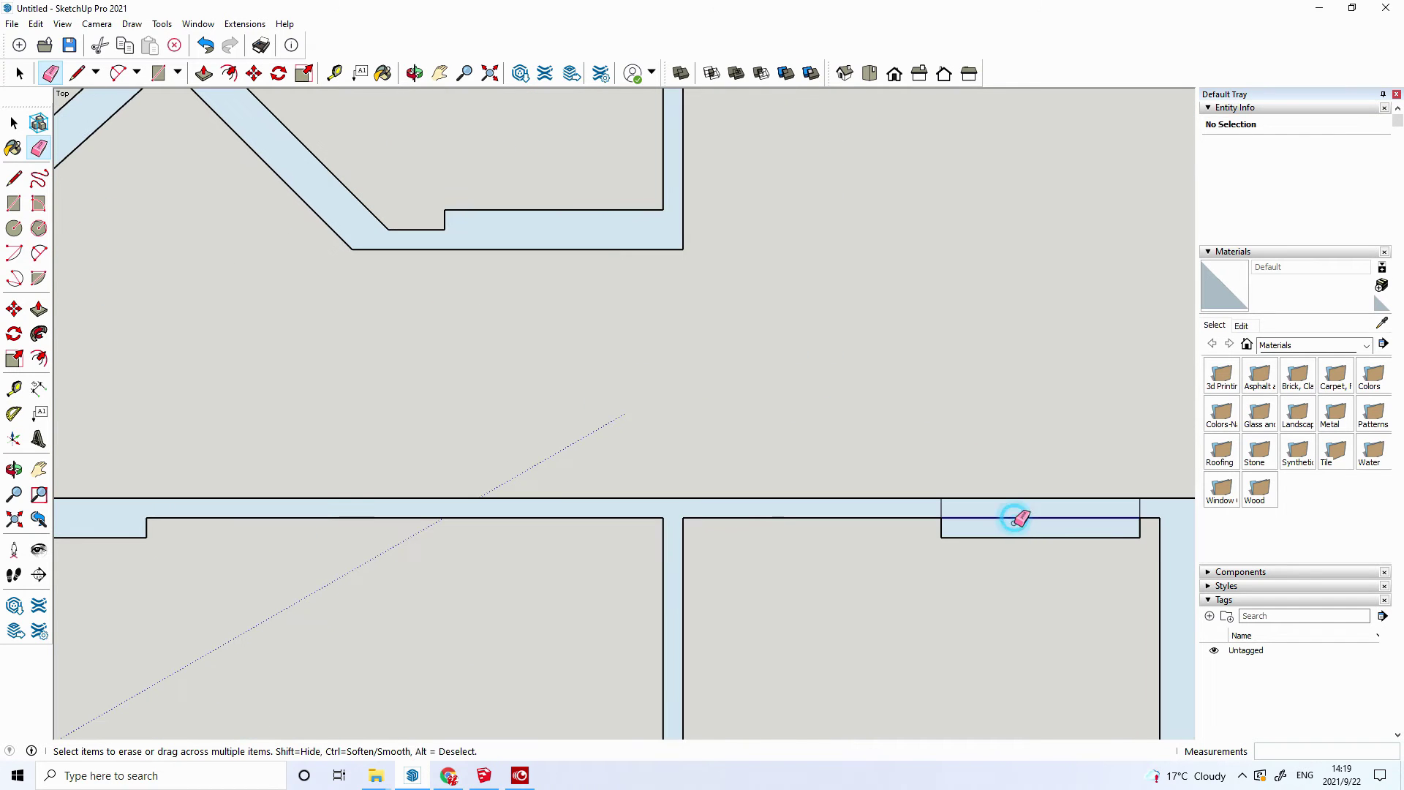
pyautogui.click(941, 508)
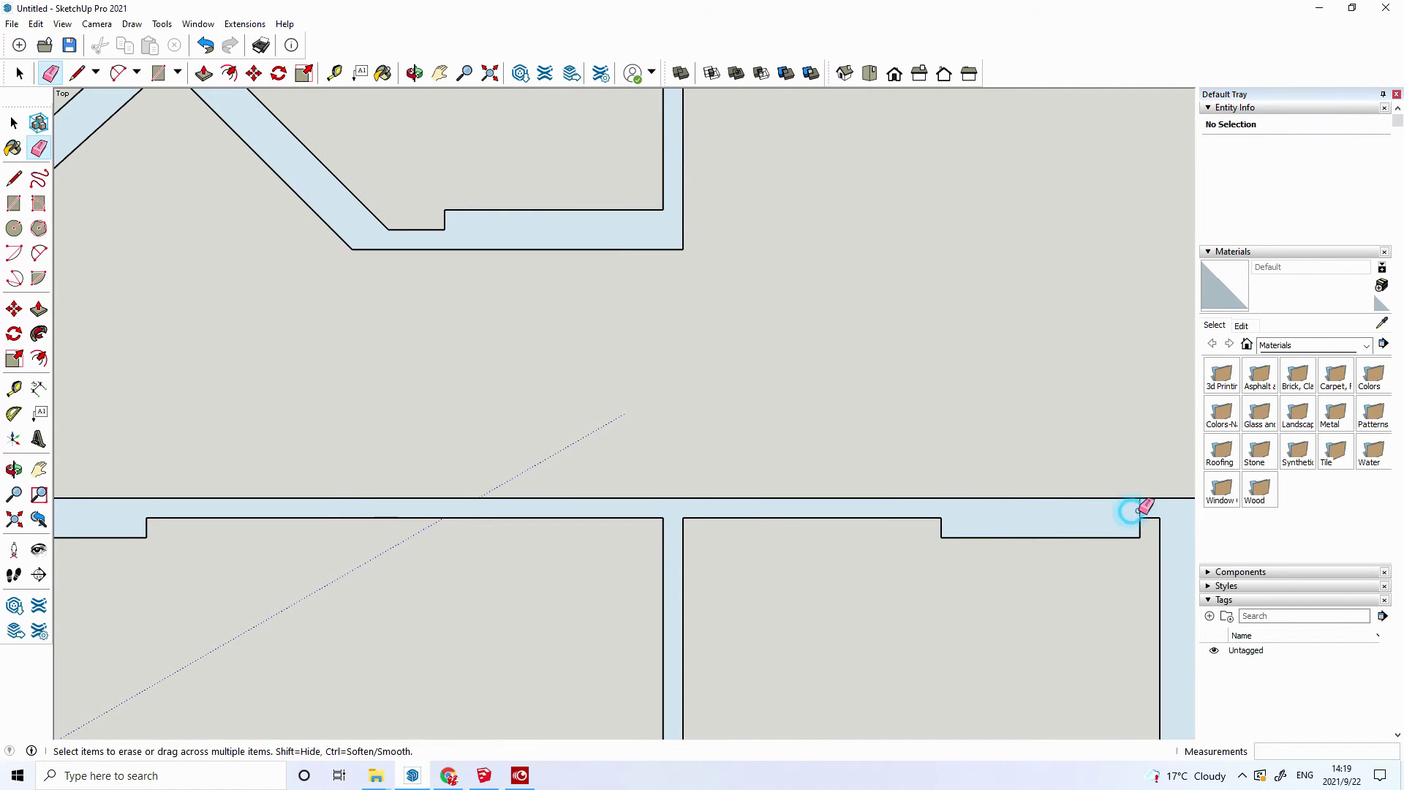
# - Erase the T-junction edge so the vertical wall opens into the horizontal wall, then check the plan
pyautogui.scroll(-1, 1015, 505)
pyautogui.scroll(-1, 926, 468)
pyautogui.scroll(-1, 929, 466)
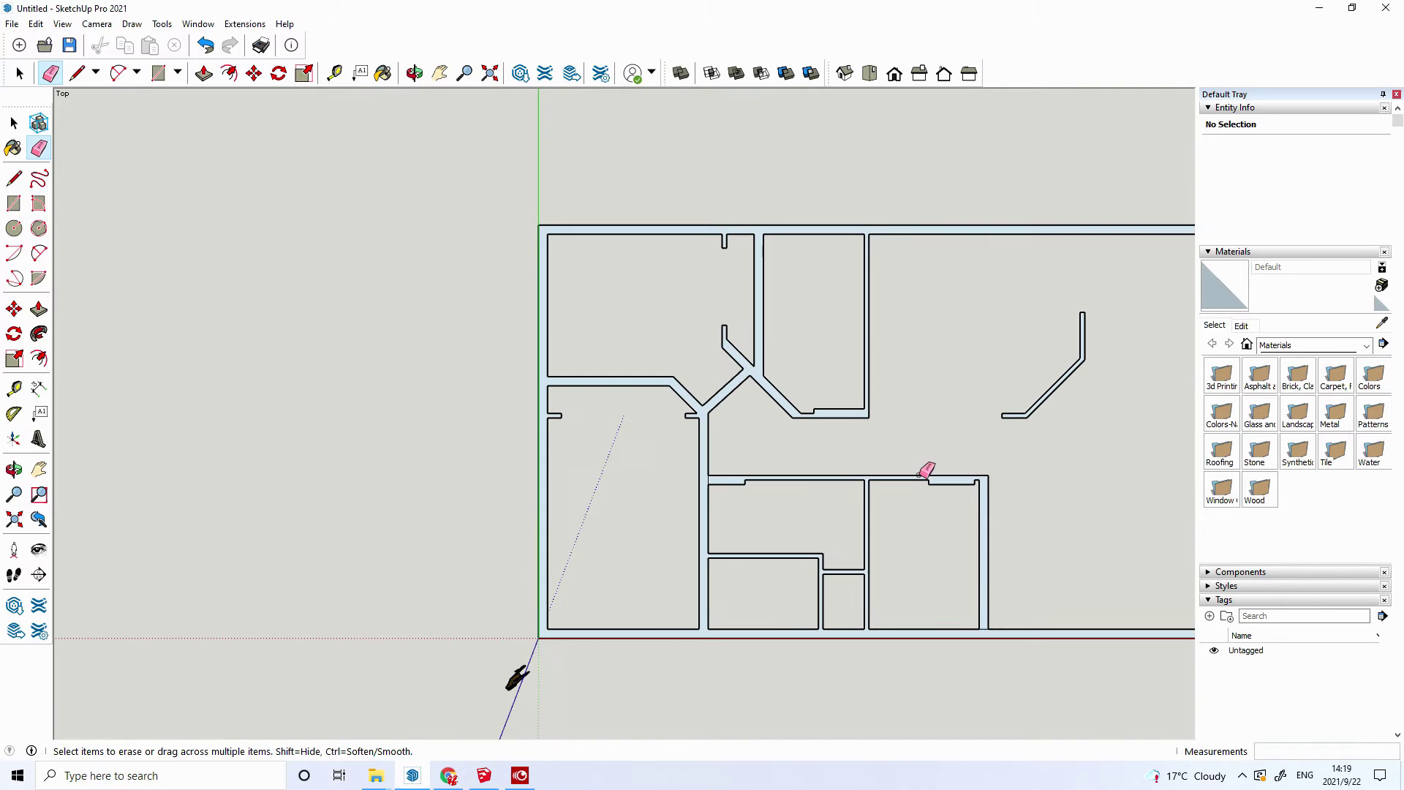
pyautogui.scroll(2, 1069, 675)
pyautogui.scroll(1, 1029, 637)
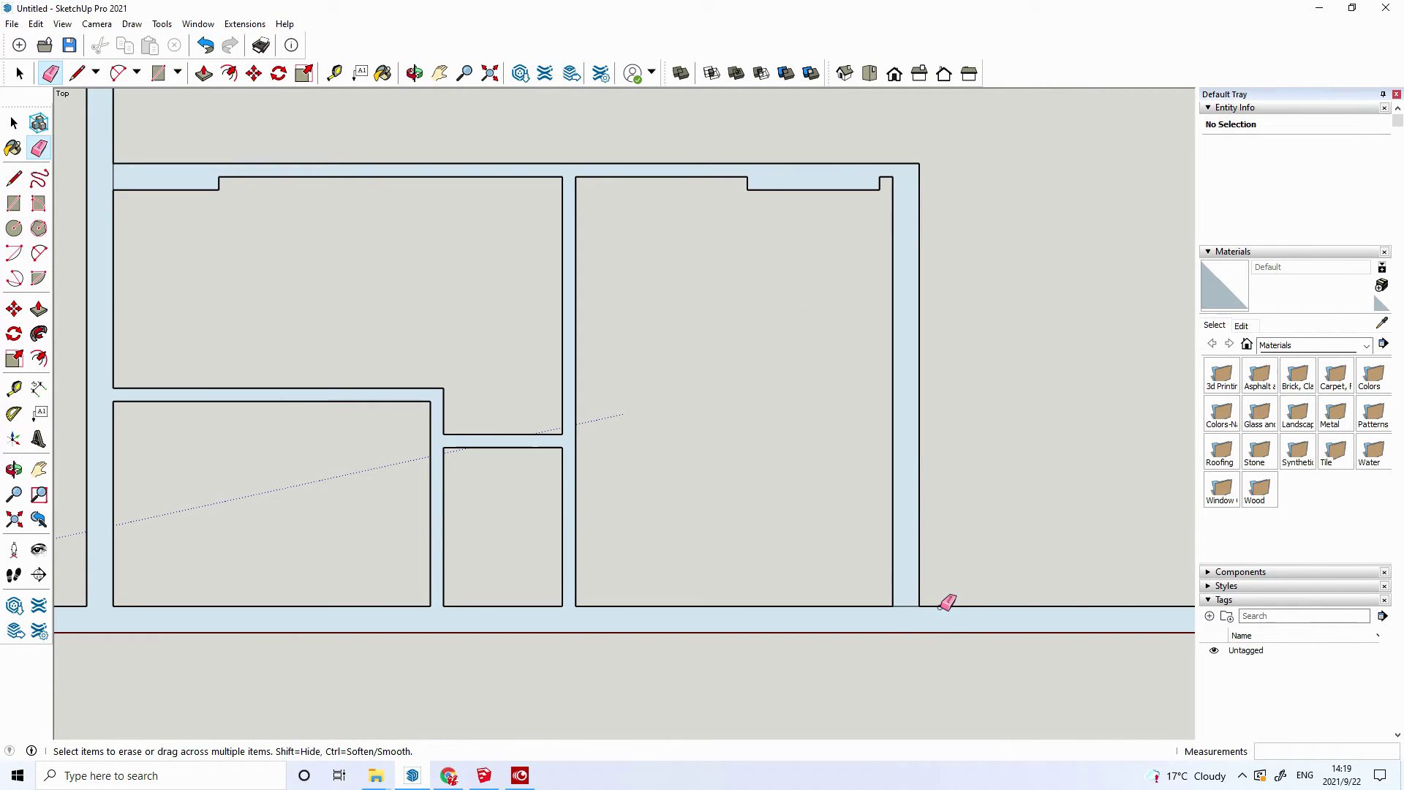
pyautogui.click(904, 607)
pyautogui.scroll(-2, 757, 421)
pyautogui.scroll(-2, 757, 421)
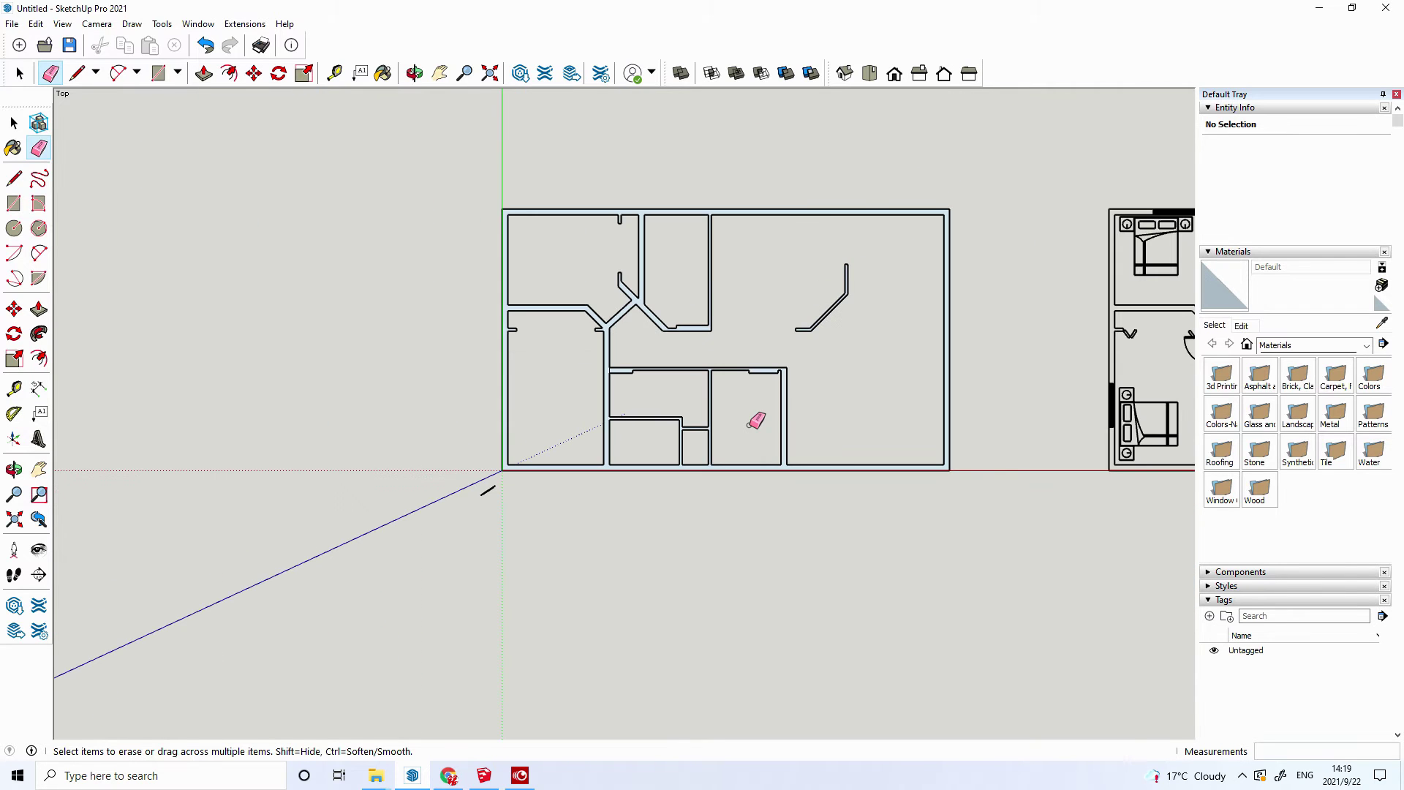
pyautogui.scroll(1, 747, 219)
pyautogui.scroll(1, 725, 221)
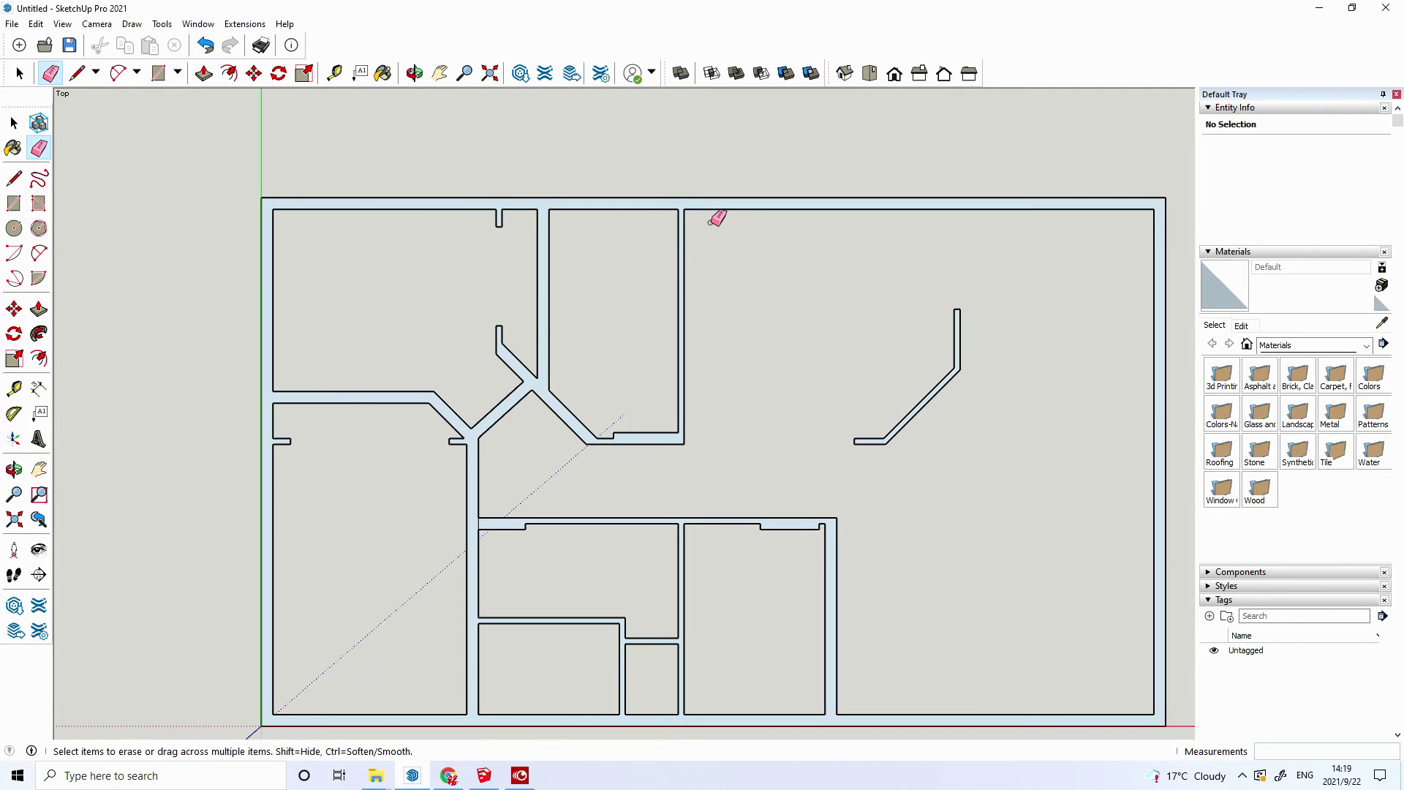
pyautogui.scroll(1, 571, 343)
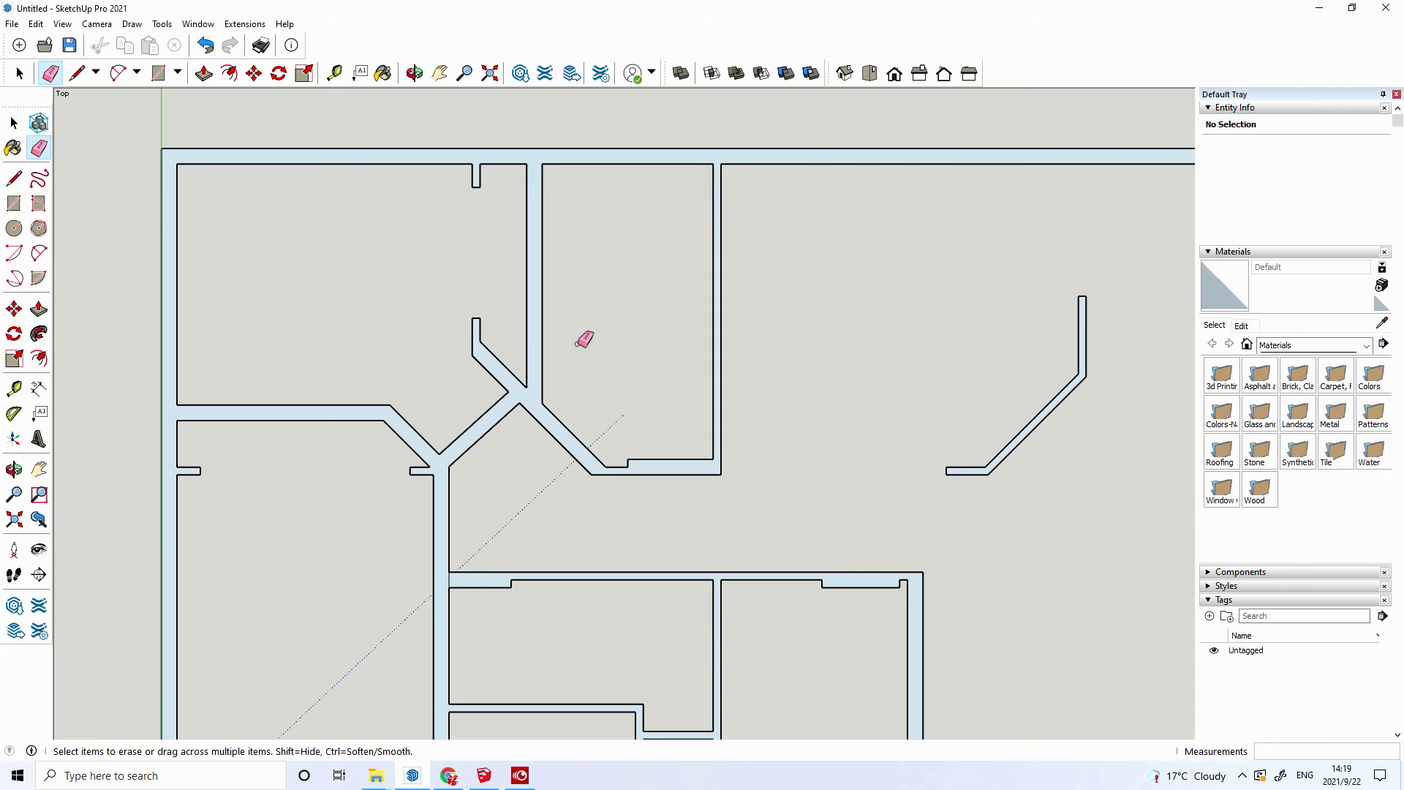
pyautogui.scroll(-1, 563, 305)
pyautogui.scroll(-1, 563, 305)
pyautogui.scroll(-1, 563, 305)
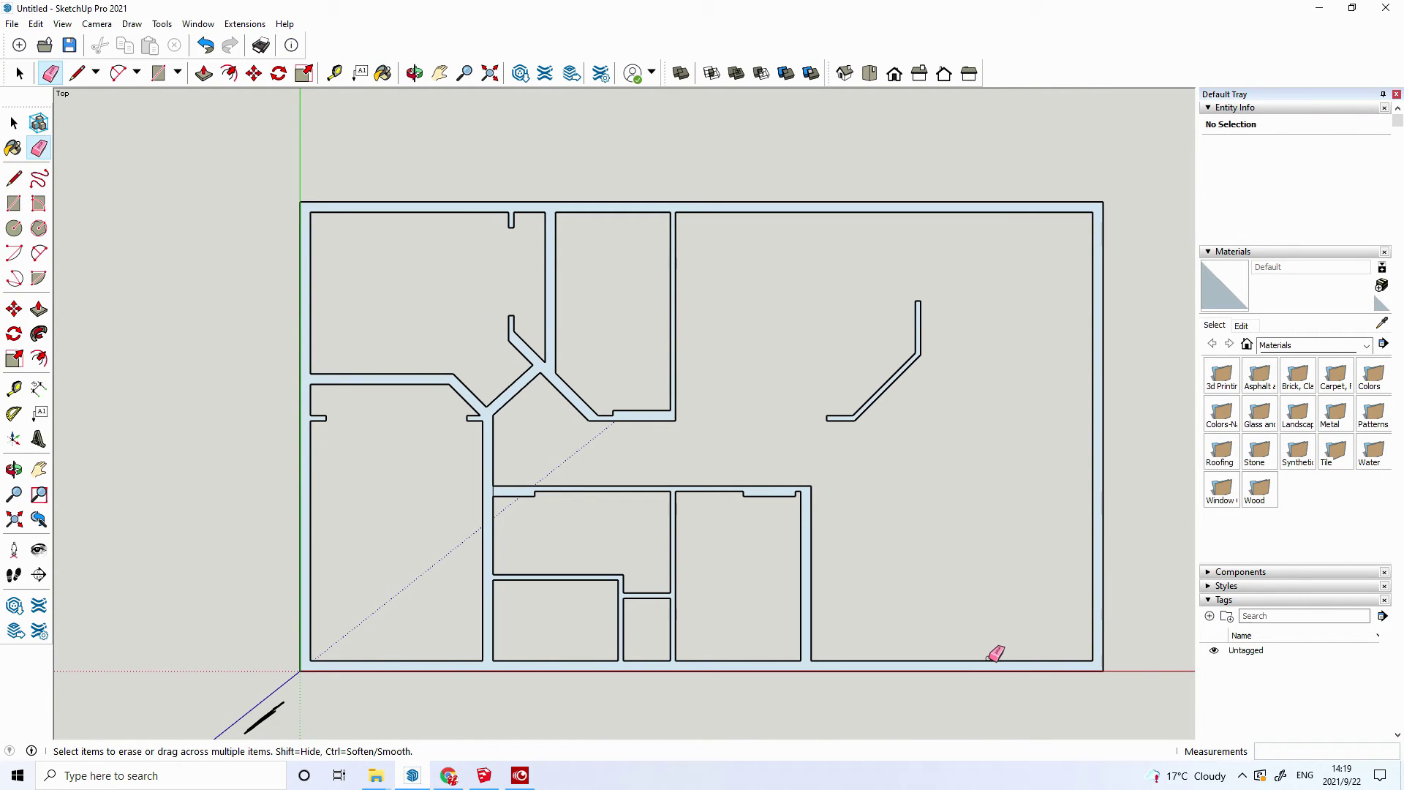
pyautogui.scroll(1, 996, 652)
pyautogui.scroll(1, 997, 653)
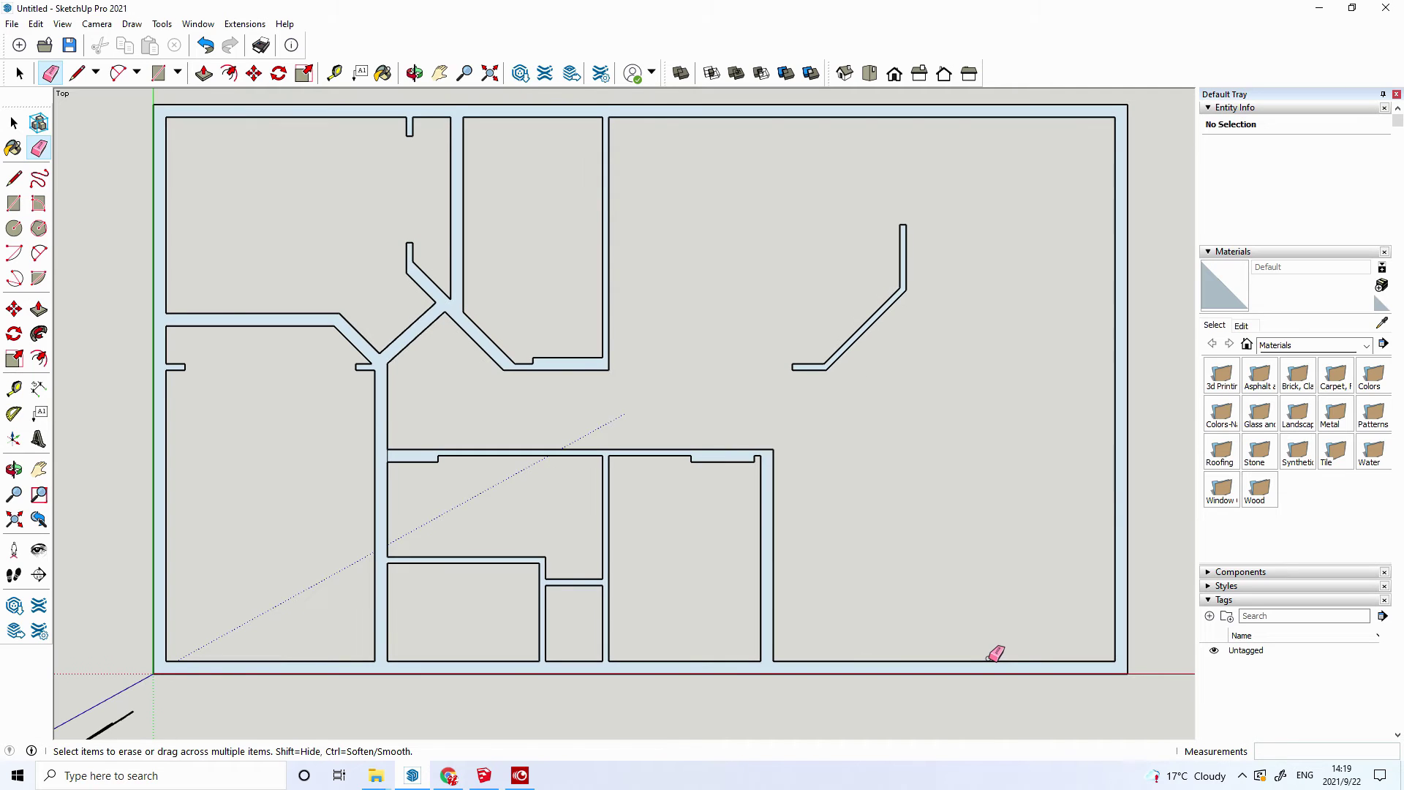
# - Select all the traced floor-plan walls and make them into one group
pyautogui.press('space')
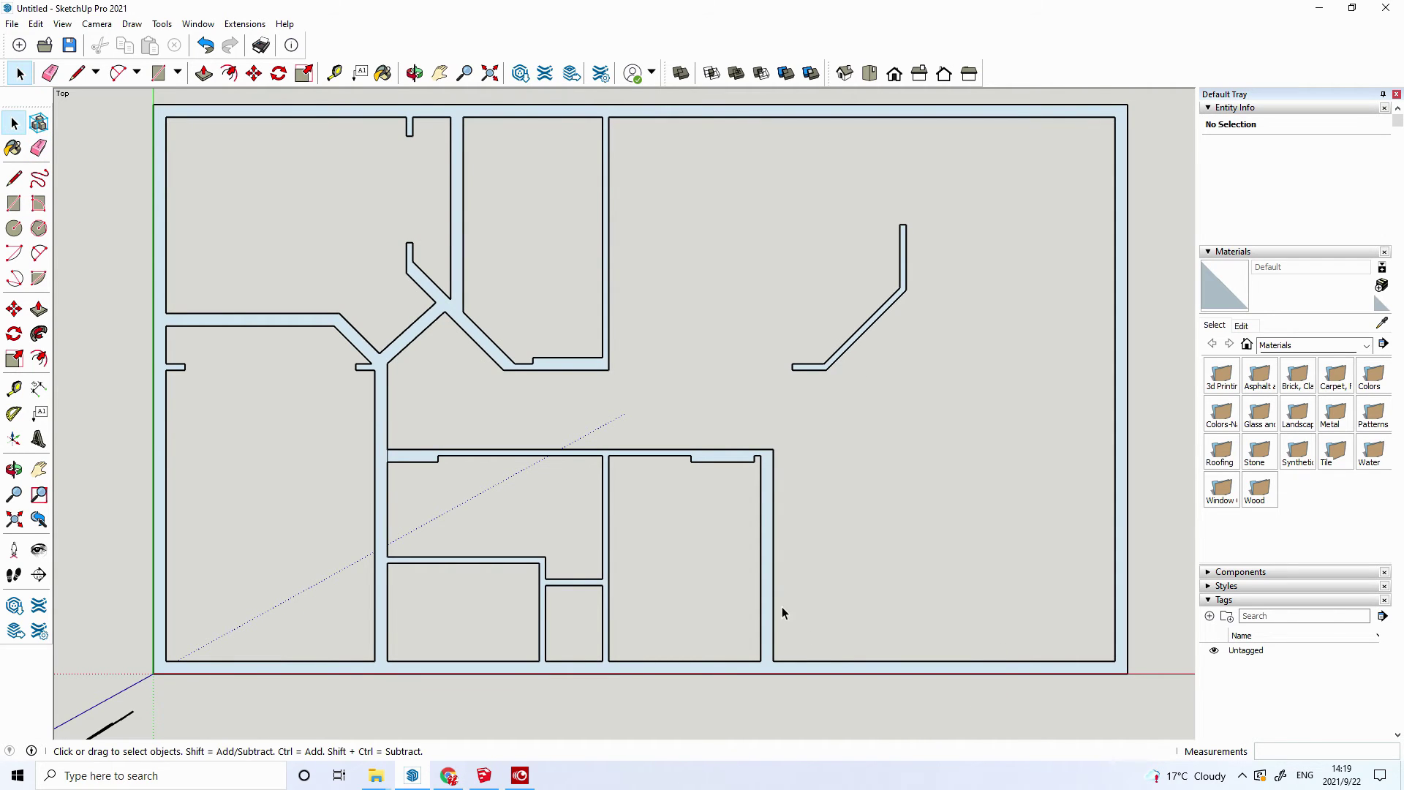
pyautogui.scroll(-2, 687, 505)
pyautogui.scroll(-1, 673, 504)
pyautogui.moveTo(346, 239); pyautogui.dragTo(964, 631)
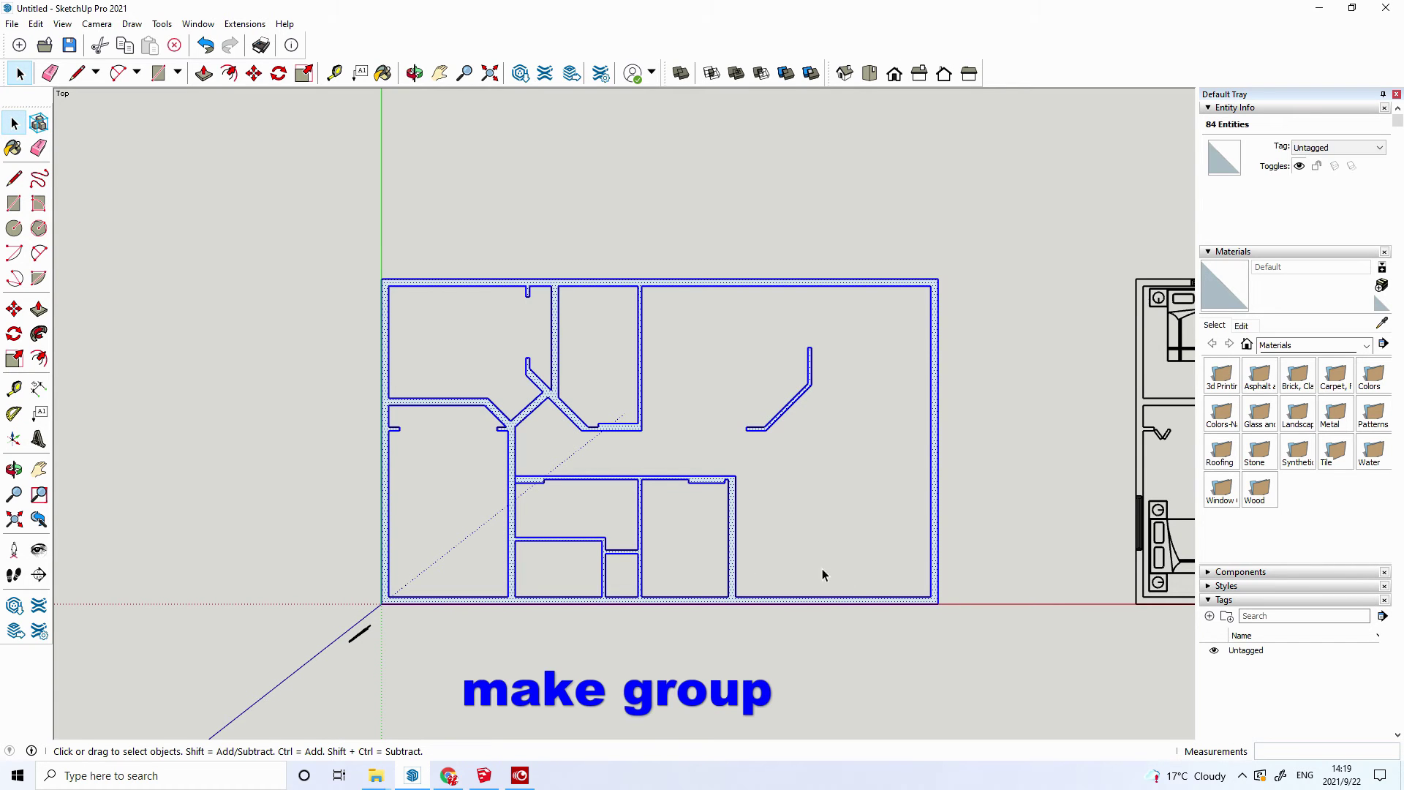
pyautogui.rightClick(732, 515)
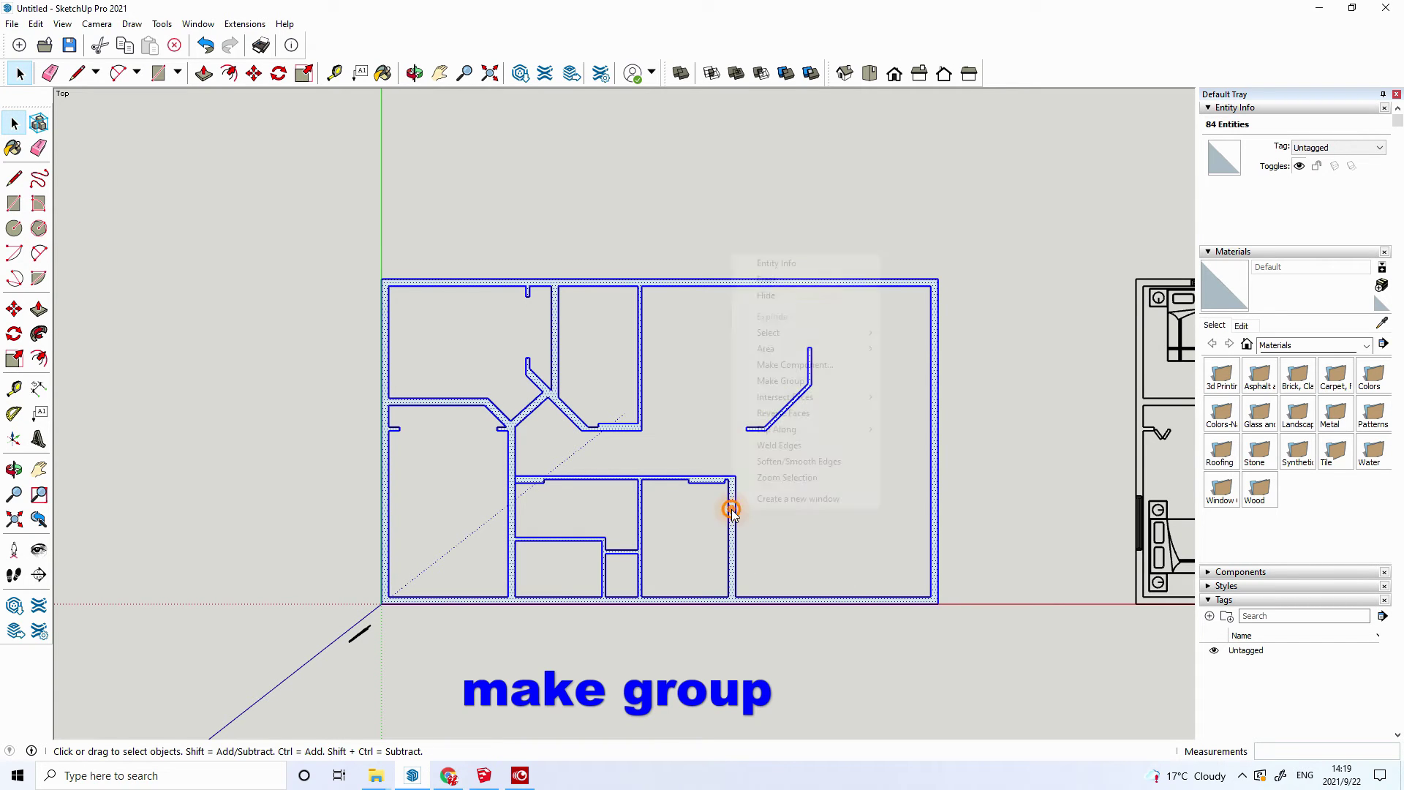
pyautogui.click(789, 381)
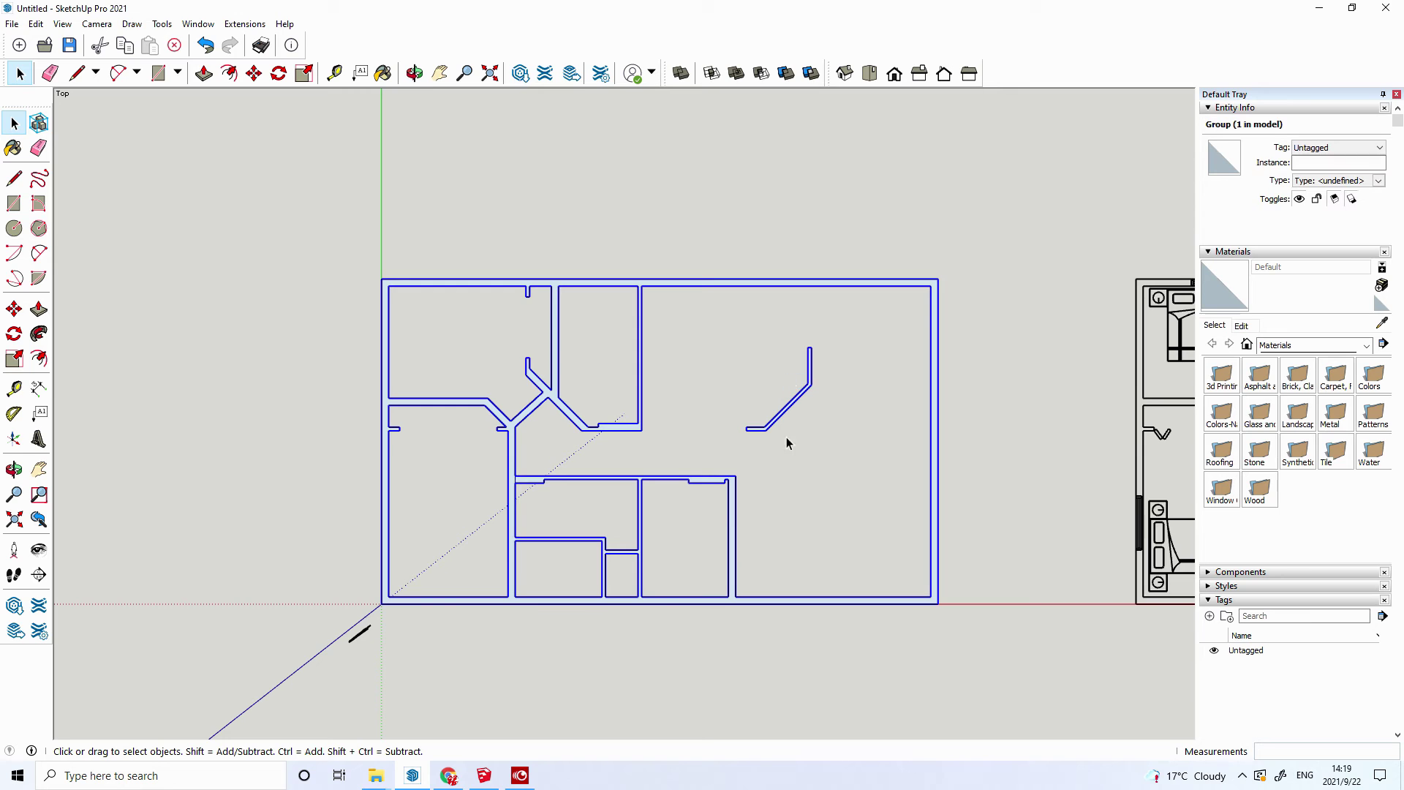
# - Switch to the Iso view and enter the floor-plan group for editing, zoomed in
pyautogui.click(845, 73)
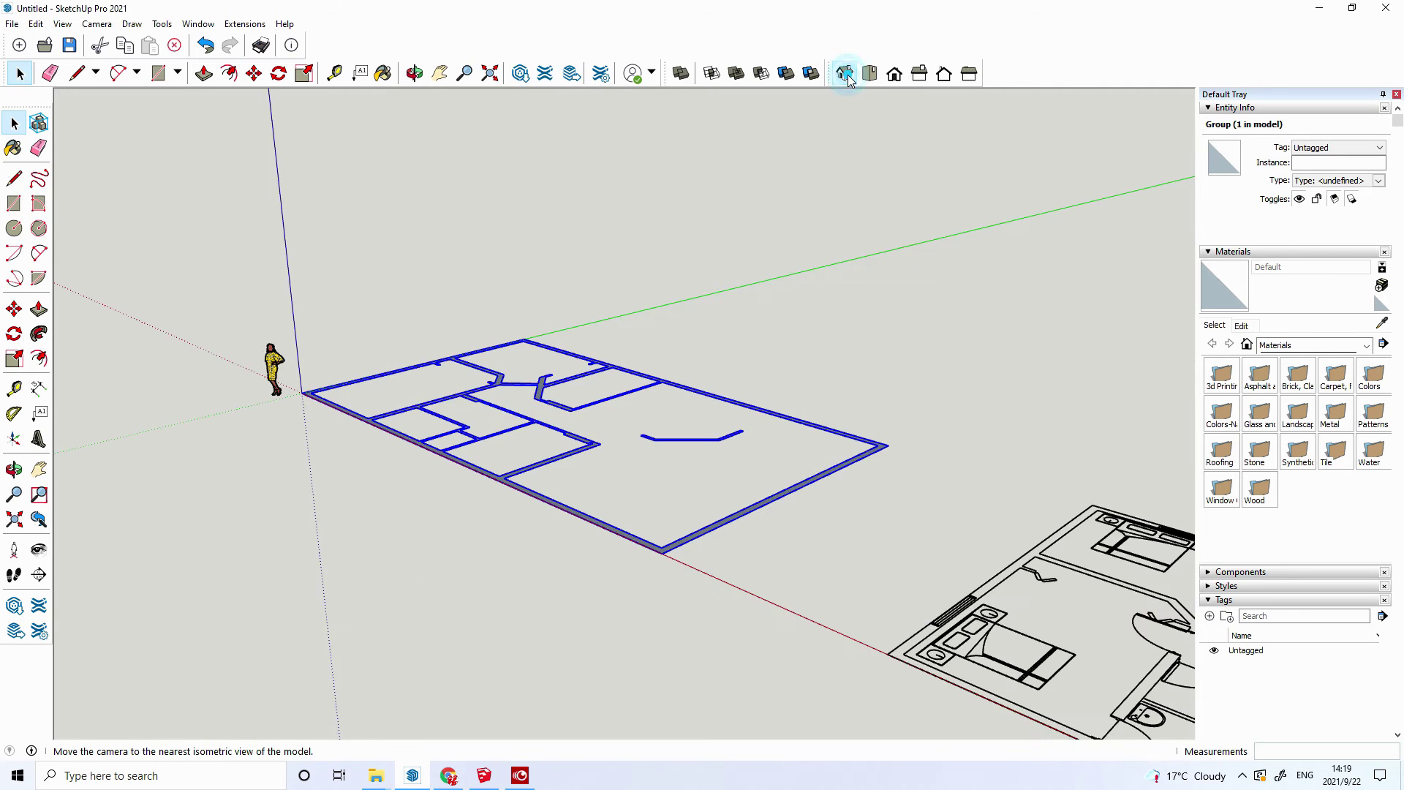
pyautogui.scroll(2, 542, 431)
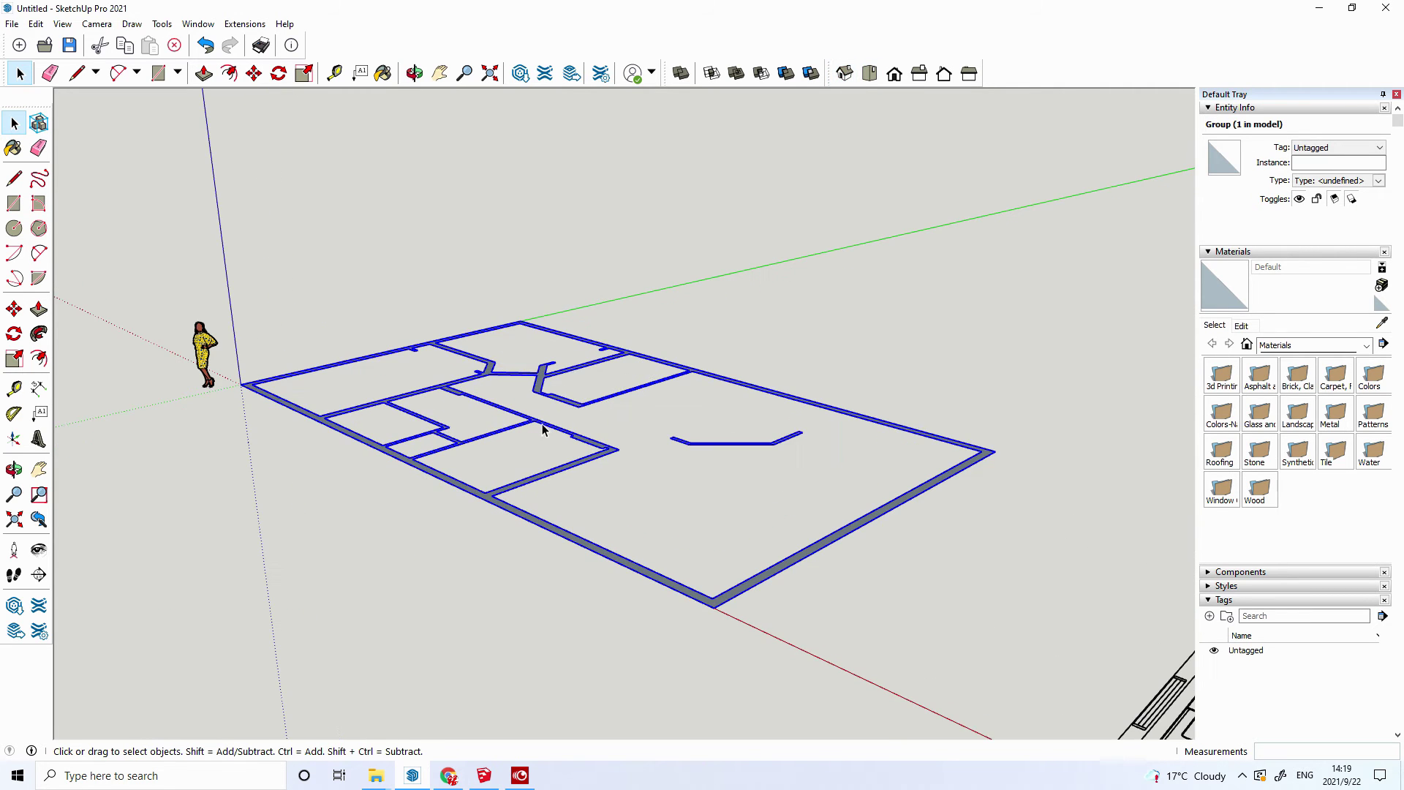
pyautogui.click(514, 649)
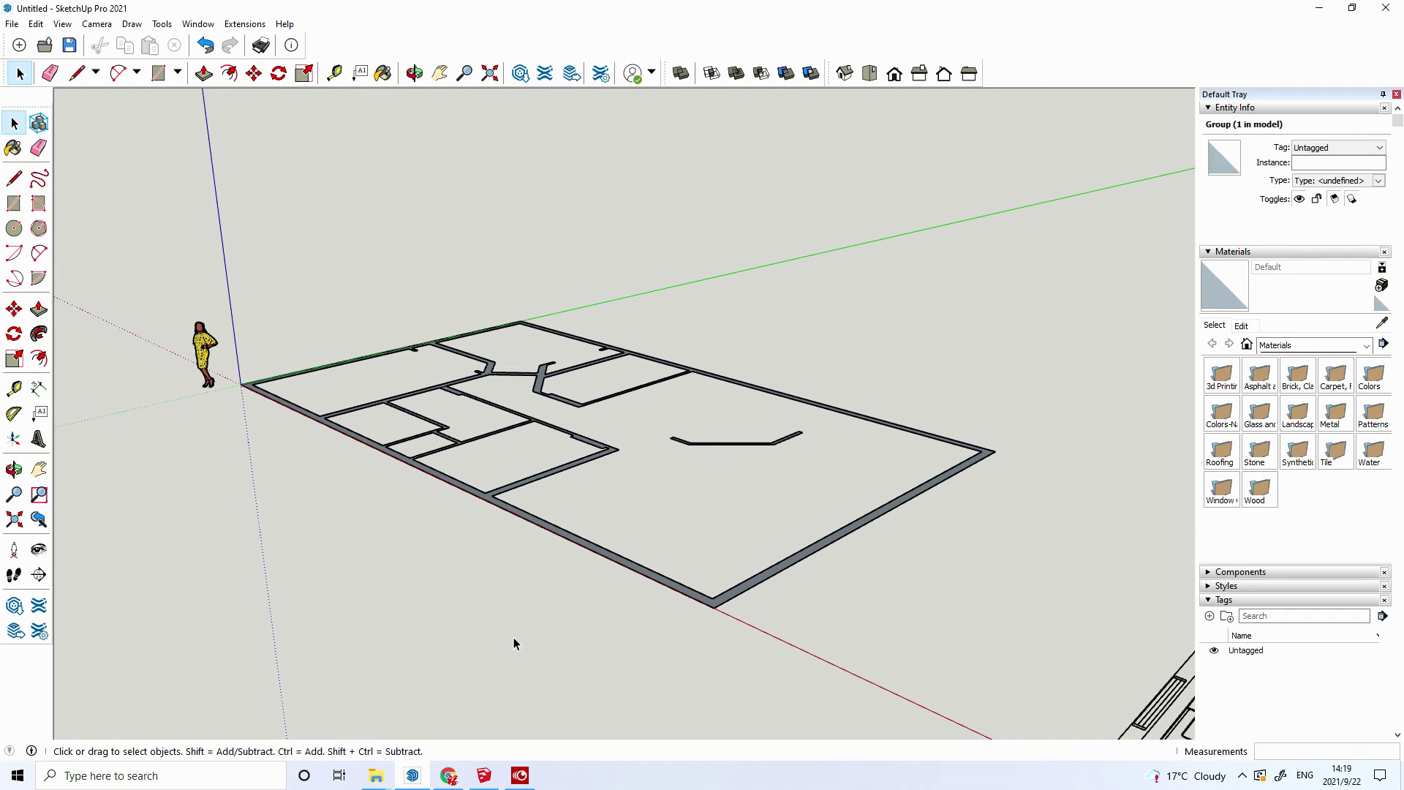
pyautogui.tripleClick(516, 484)
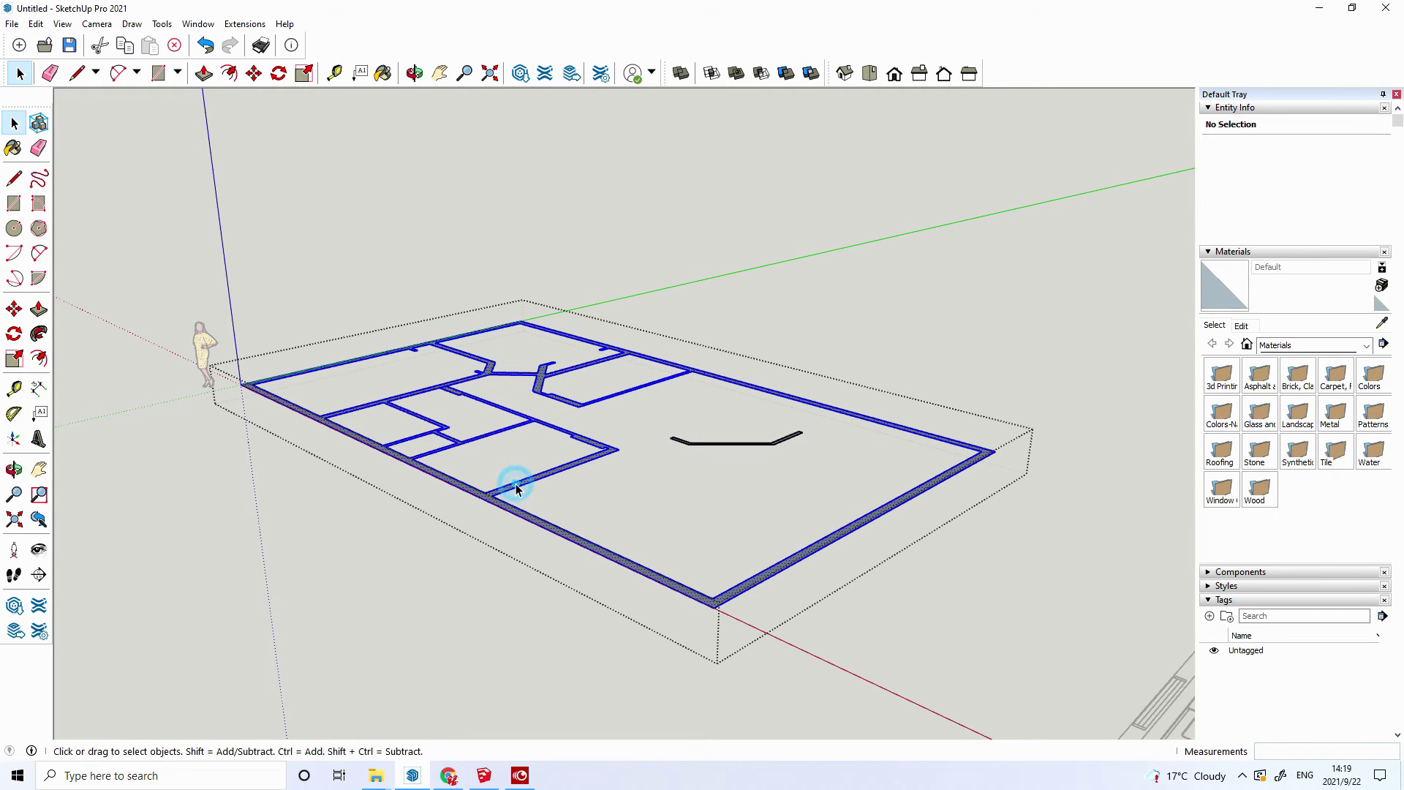
pyautogui.click(477, 604)
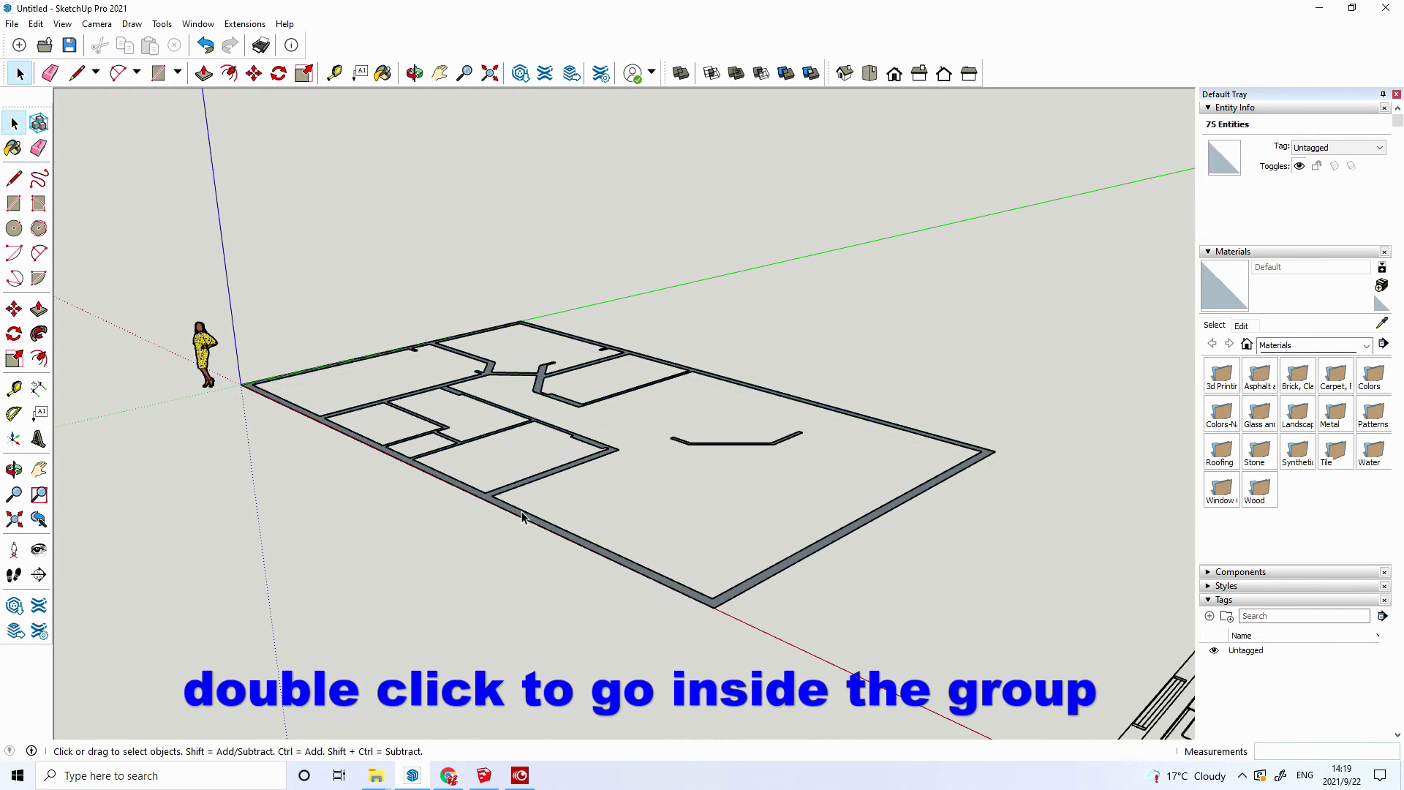
pyautogui.scroll(2, 510, 370)
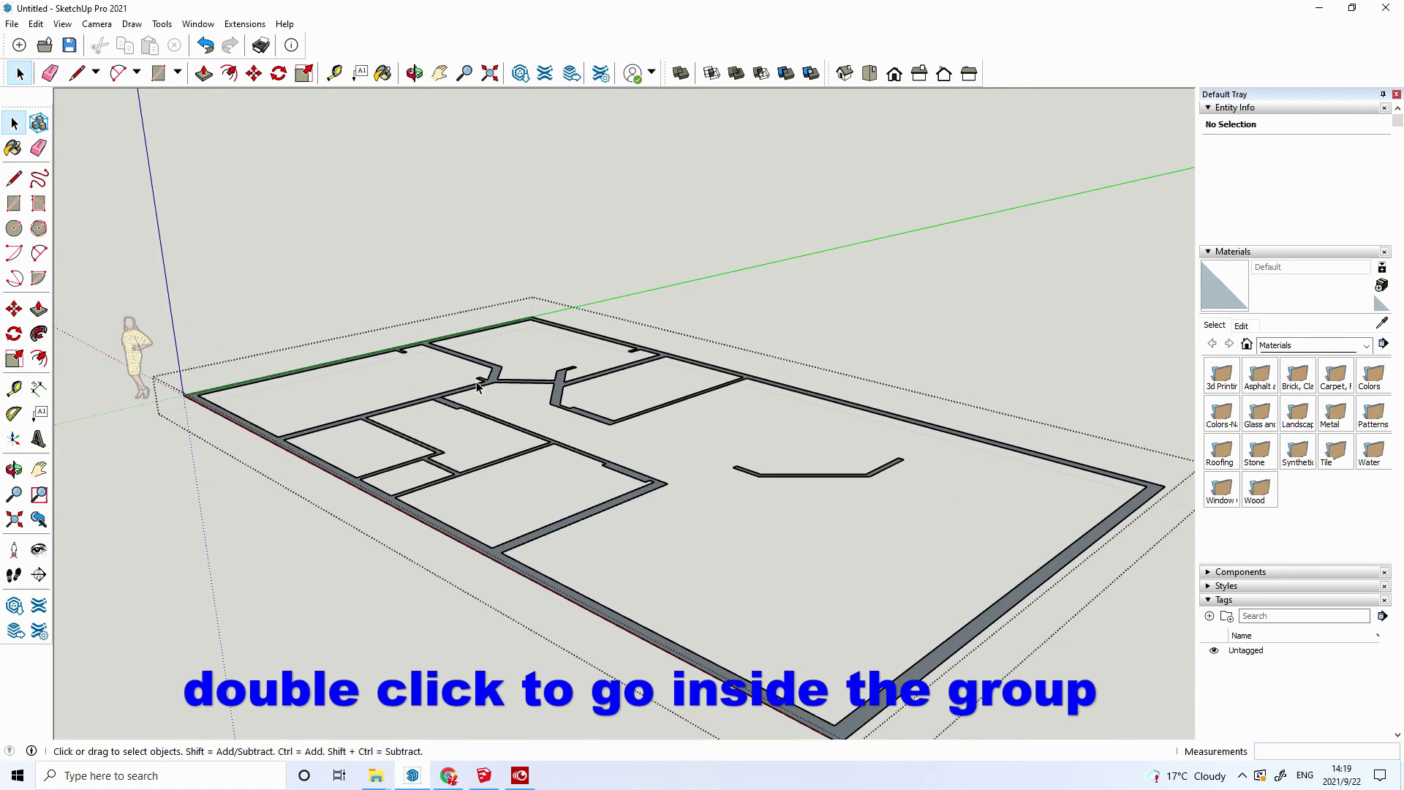
pyautogui.scroll(3, 507, 450)
pyautogui.scroll(2, 509, 449)
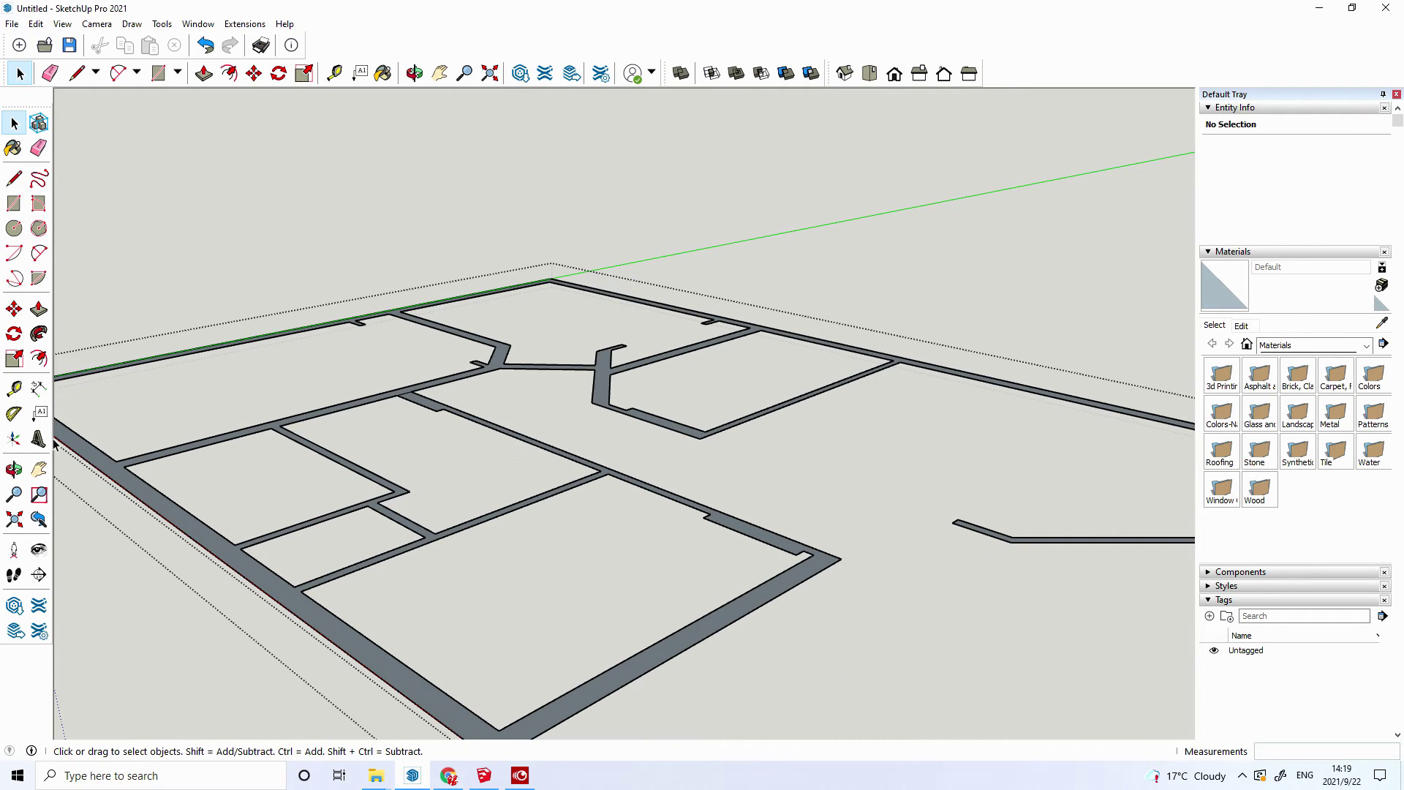
pyautogui.press('p')
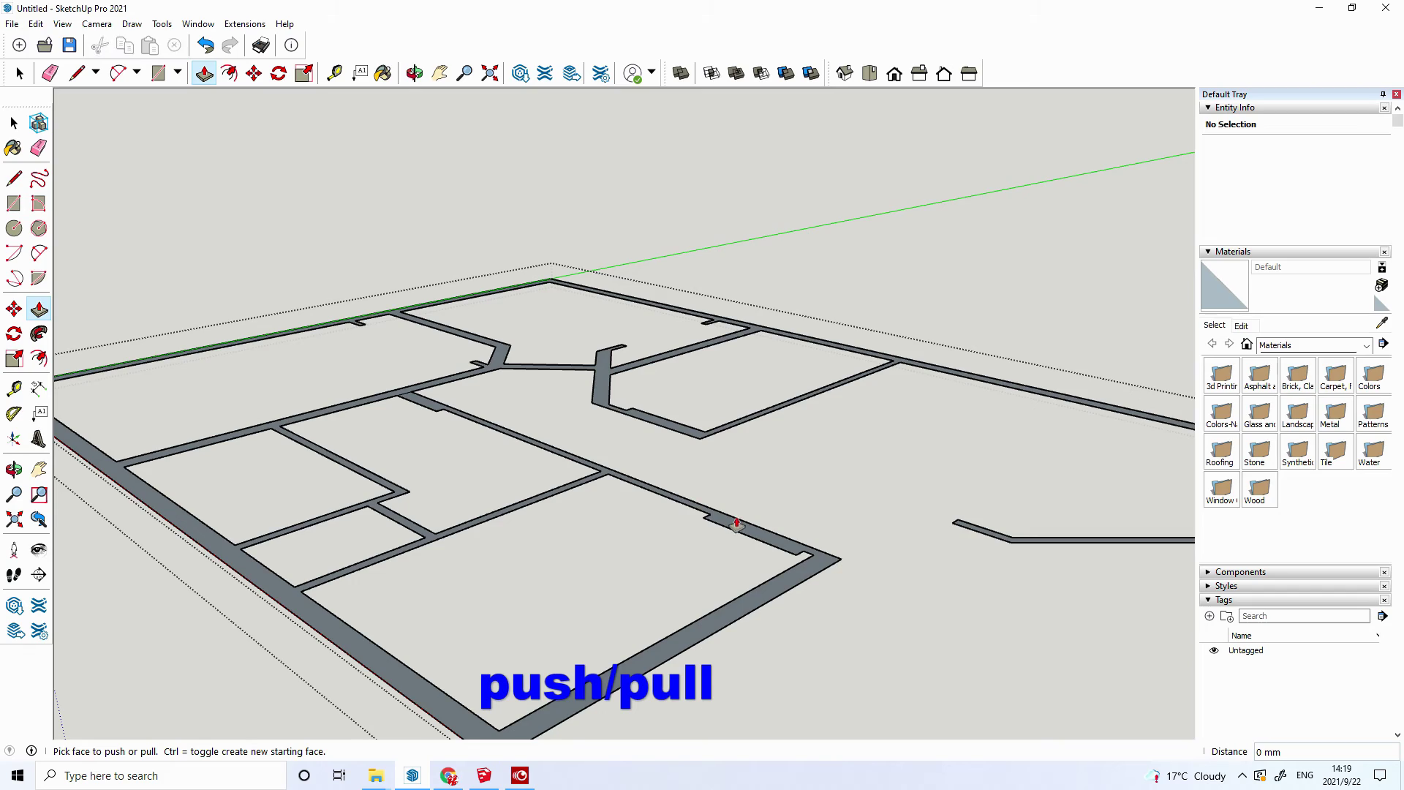
# - Push/pull the wall face up to a height of 2800 mm
pyautogui.click(733, 521)
pyautogui.moveTo(700, 306)
pyautogui.mouseDown()
pyautogui.moveTo(753, 368)
pyautogui.moveTo(744, 503)
pyautogui.mouseUp()
pyautogui.write('28')
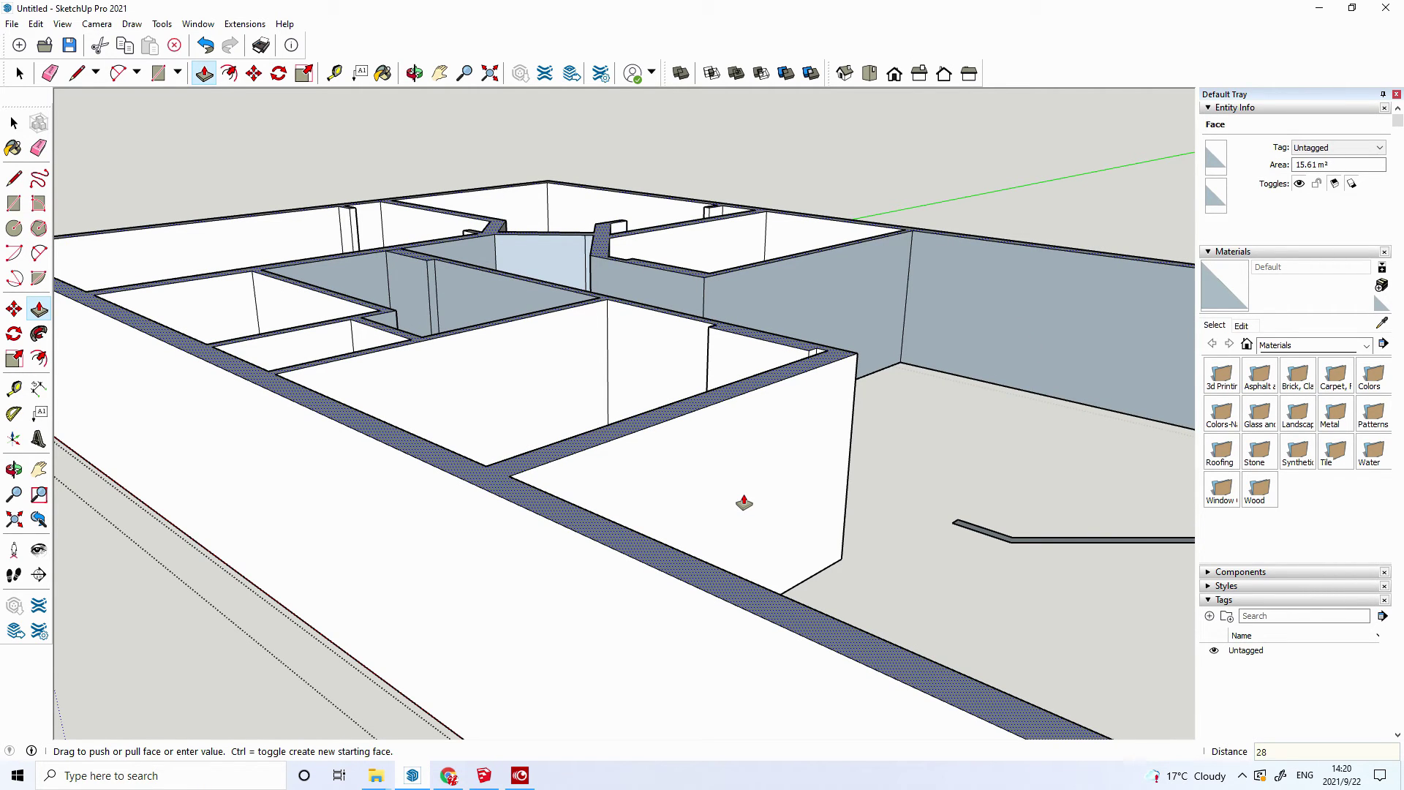
pyautogui.write('00')
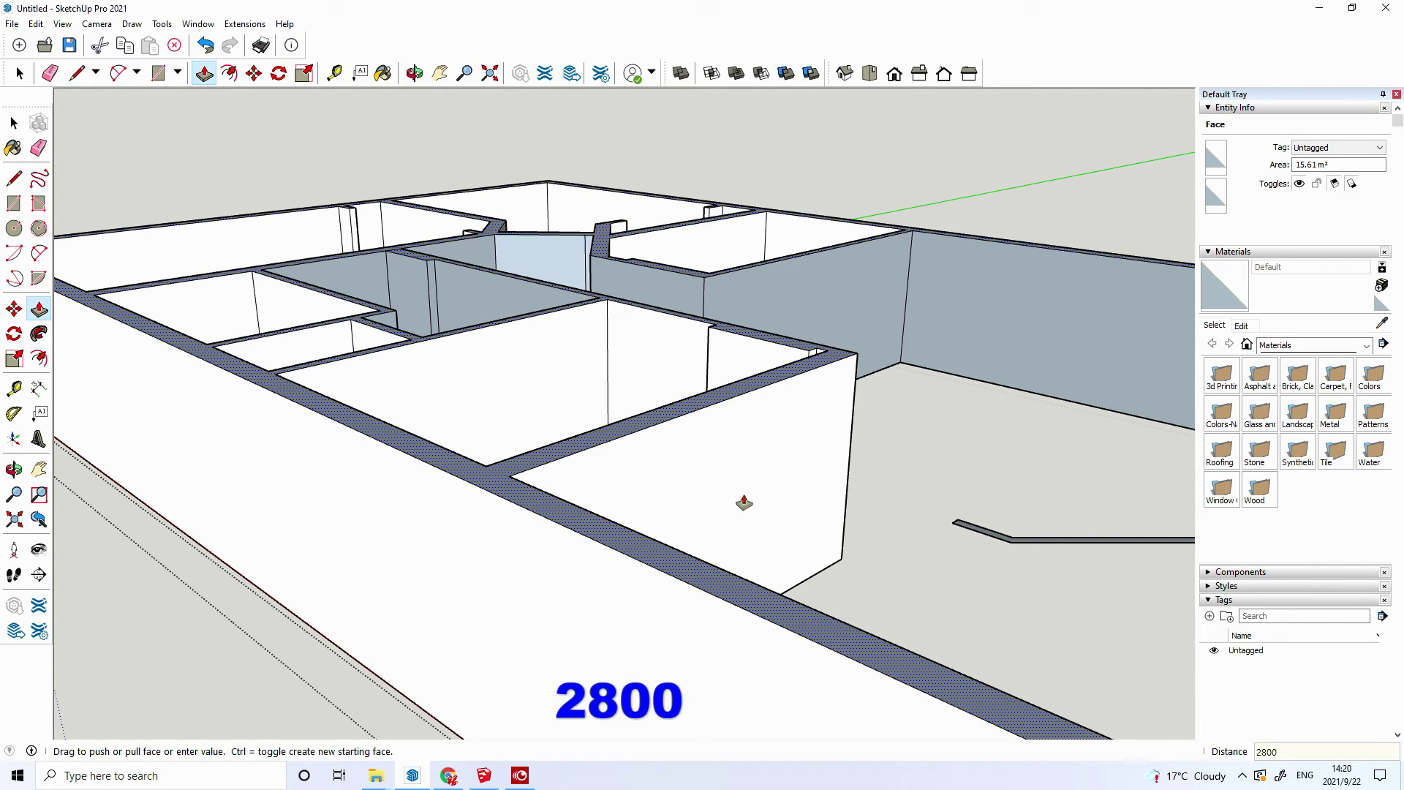
pyautogui.press('Return')
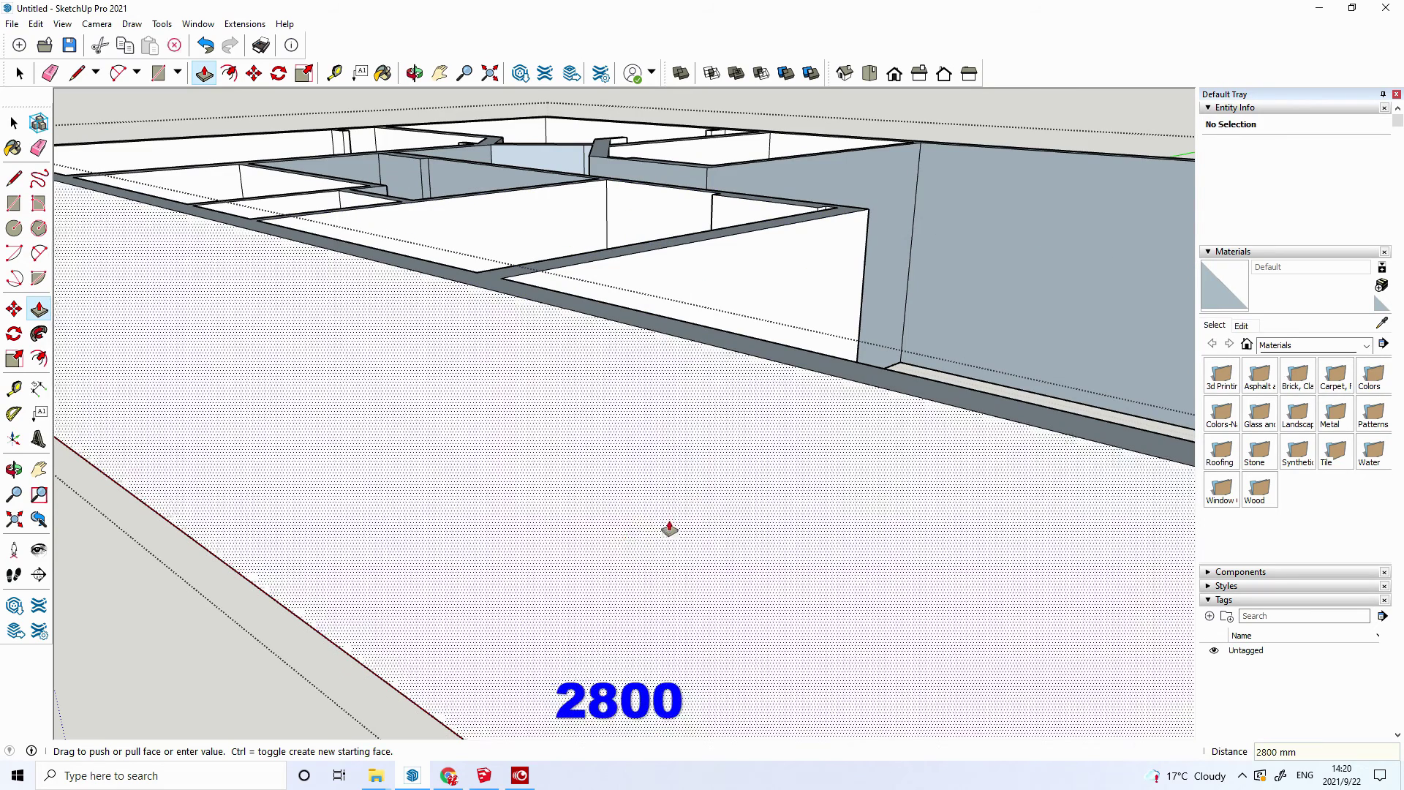
pyautogui.scroll(-2, 643, 533)
pyautogui.scroll(-2, 615, 545)
pyautogui.scroll(2, 949, 581)
pyautogui.scroll(3, 1016, 545)
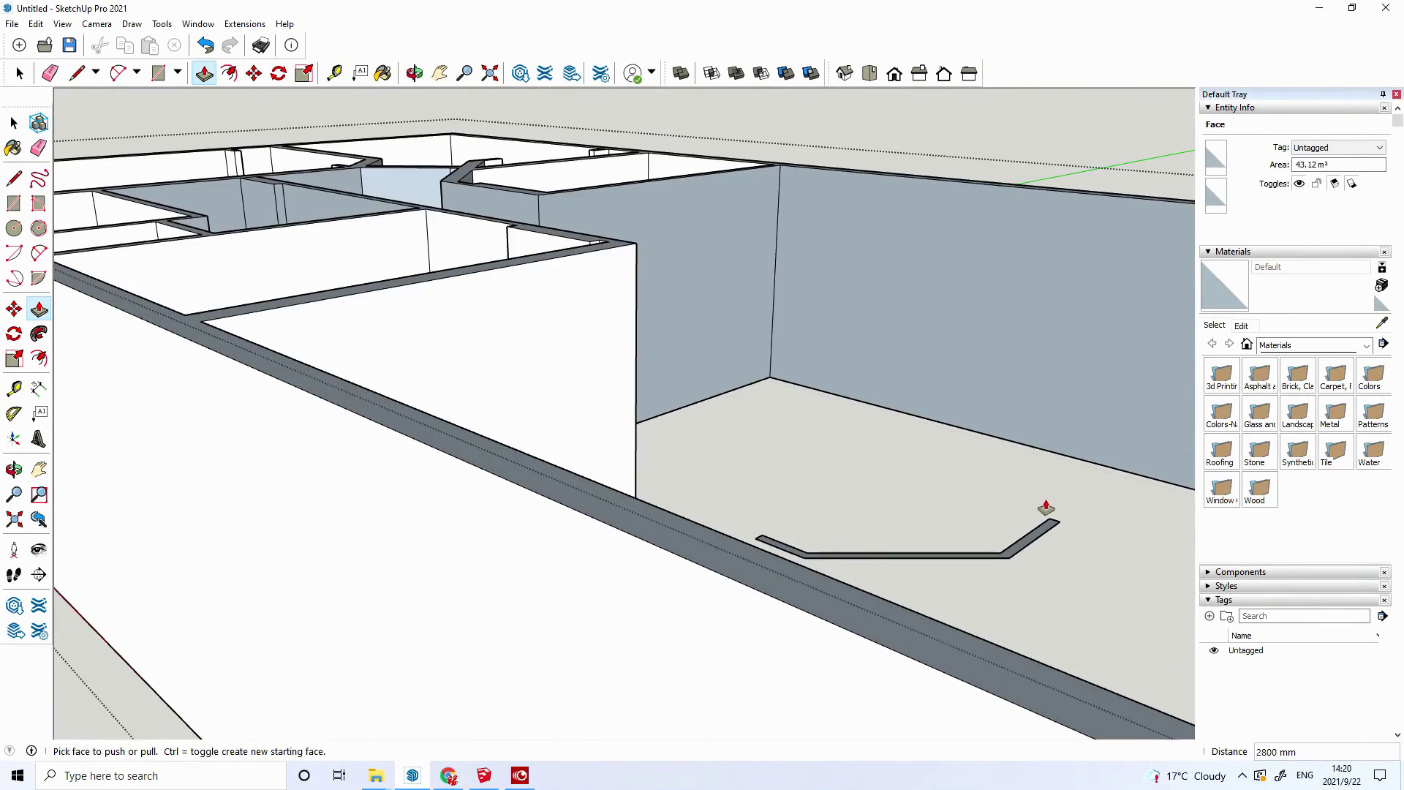
pyautogui.scroll(3, 1028, 550)
pyautogui.scroll(3, 1029, 550)
pyautogui.scroll(2, 1028, 550)
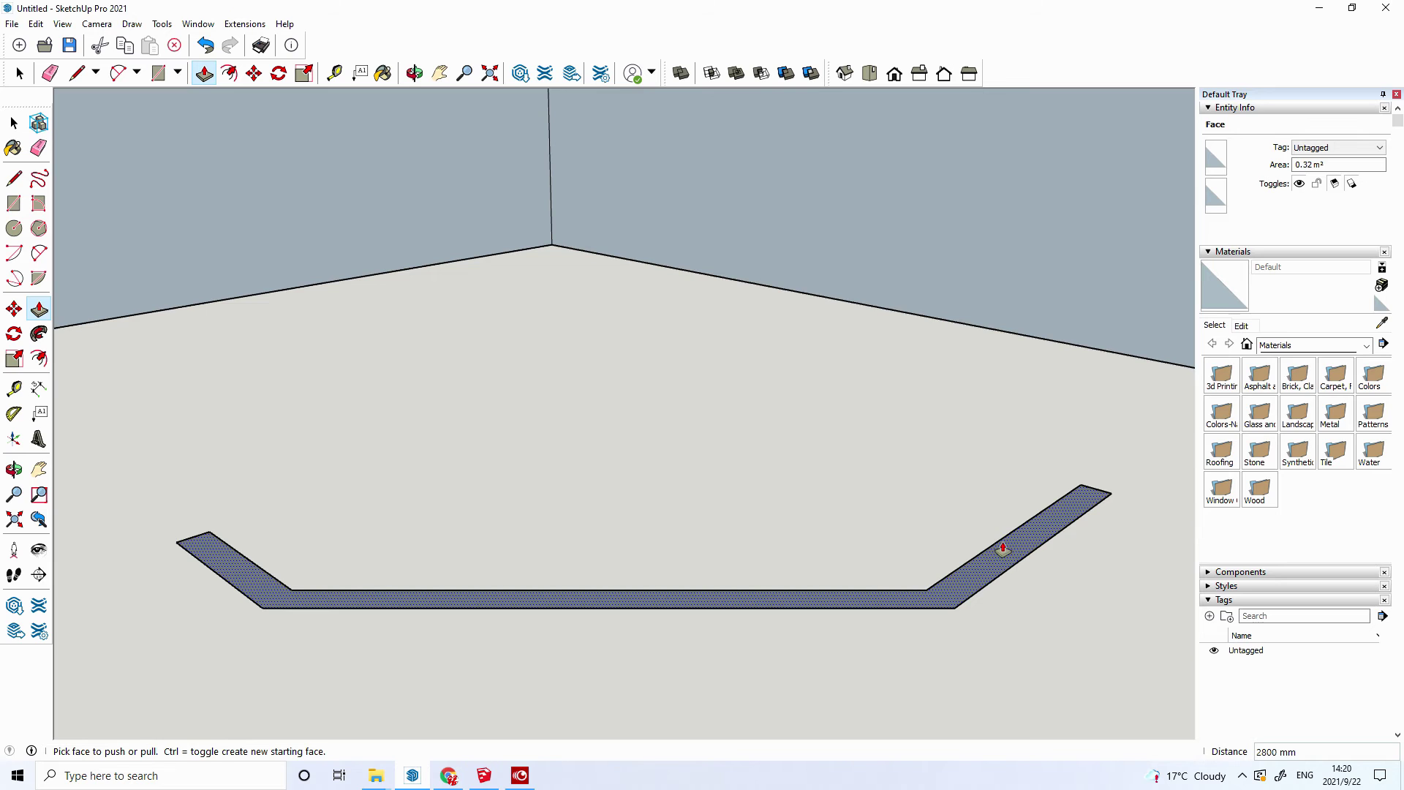
# - Push/pull the angled strip in the open room up to match the wall height
pyautogui.click(1001, 546)
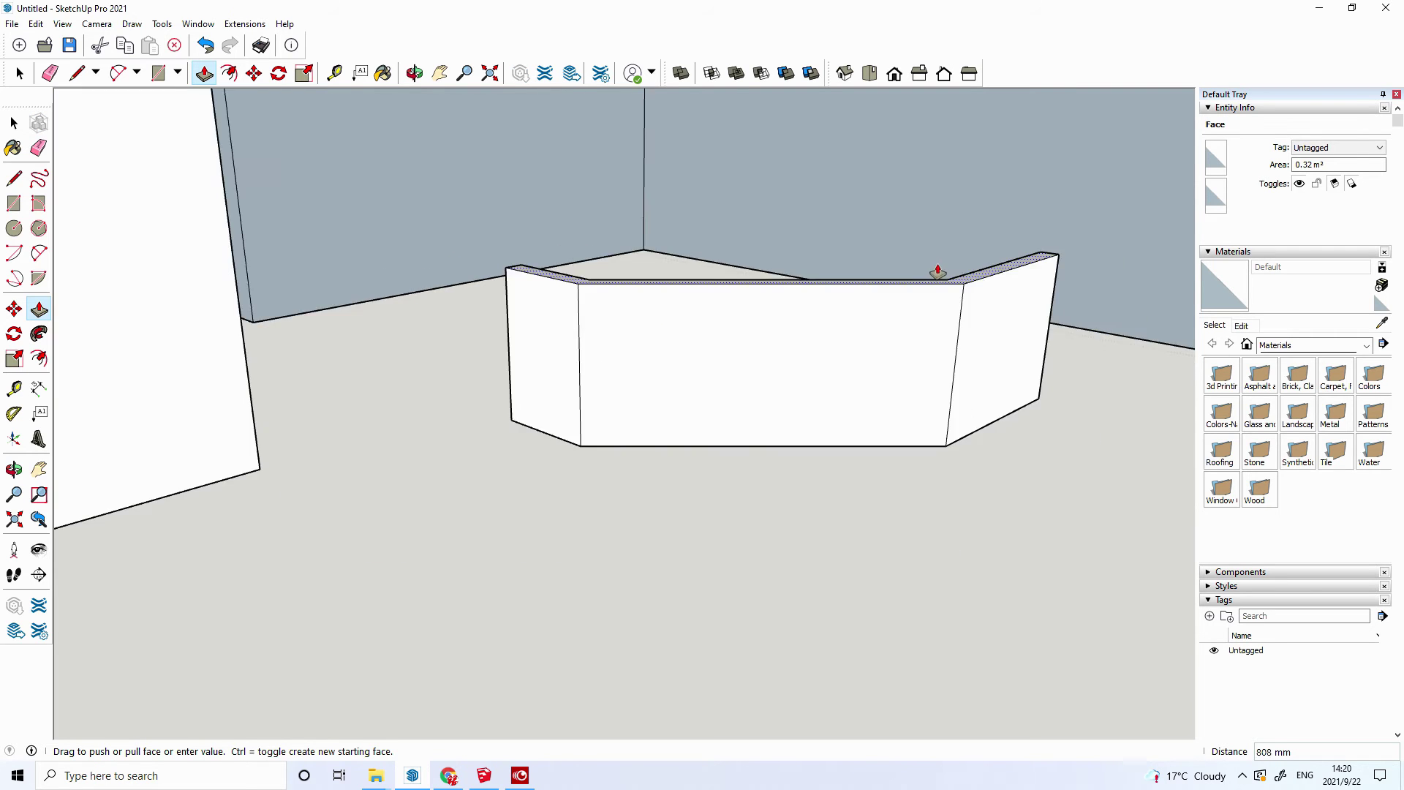
pyautogui.scroll(3, 938, 272)
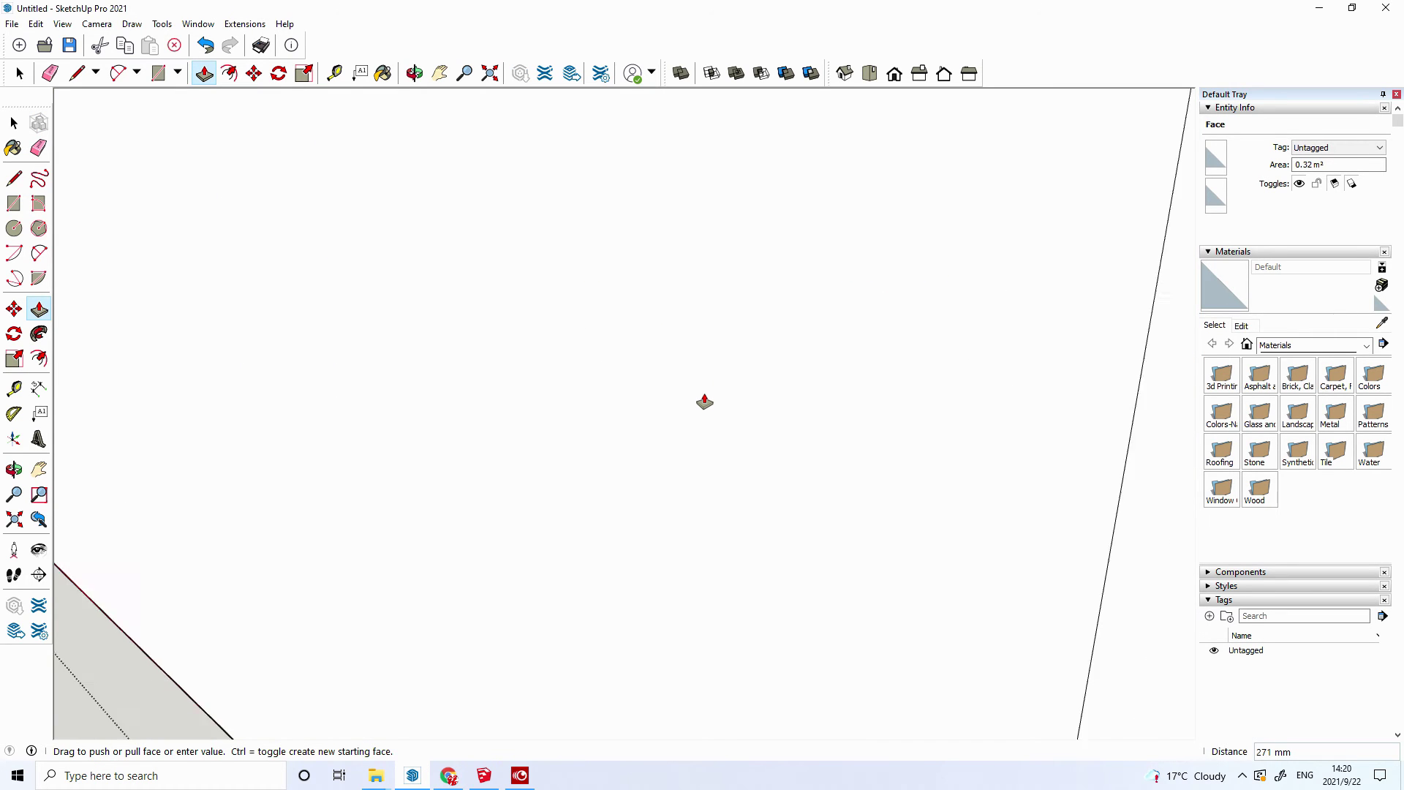
pyautogui.scroll(-2, 704, 402)
pyautogui.scroll(-2, 705, 402)
pyautogui.scroll(-2, 704, 402)
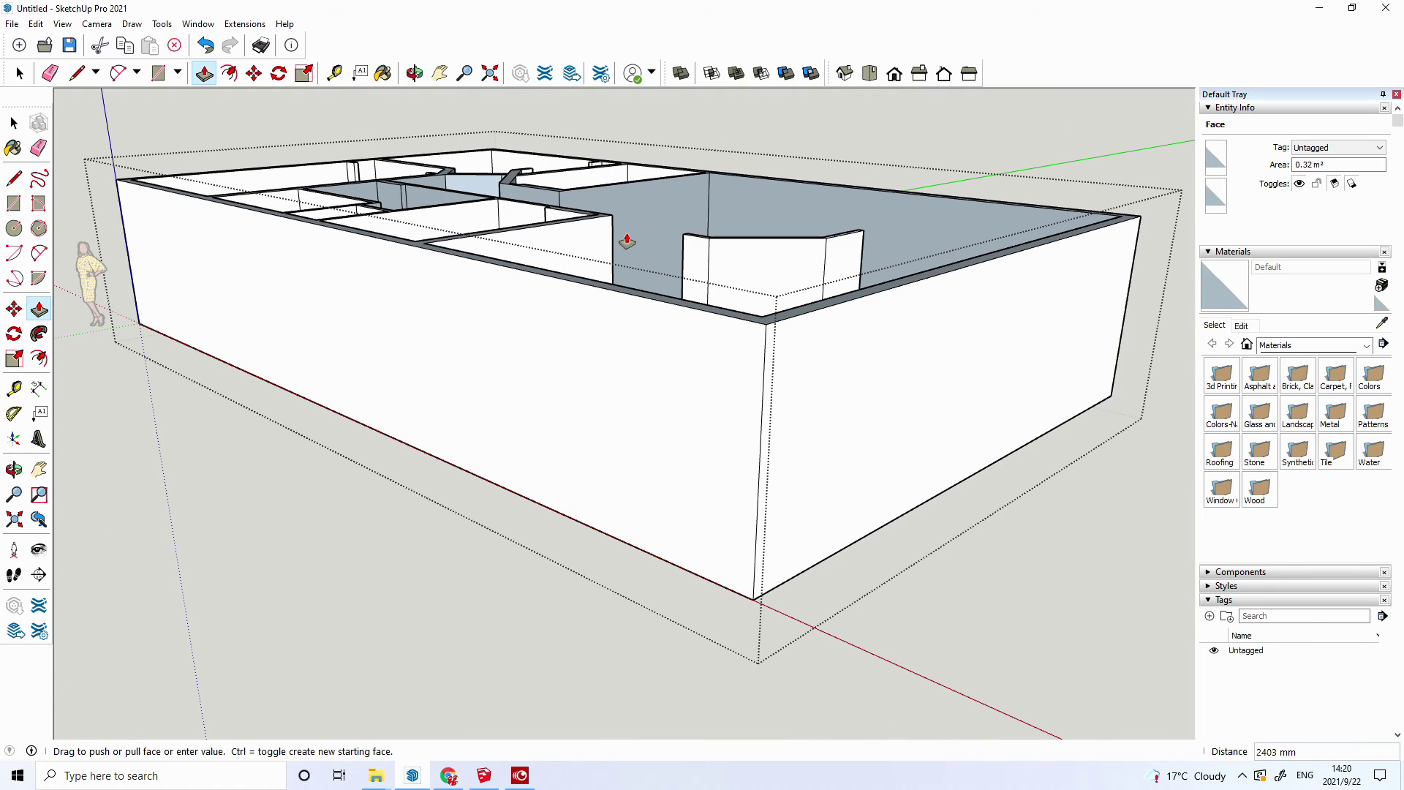
pyautogui.moveTo(524, 243); pyautogui.dragTo(512, 384)
pyautogui.press('p')
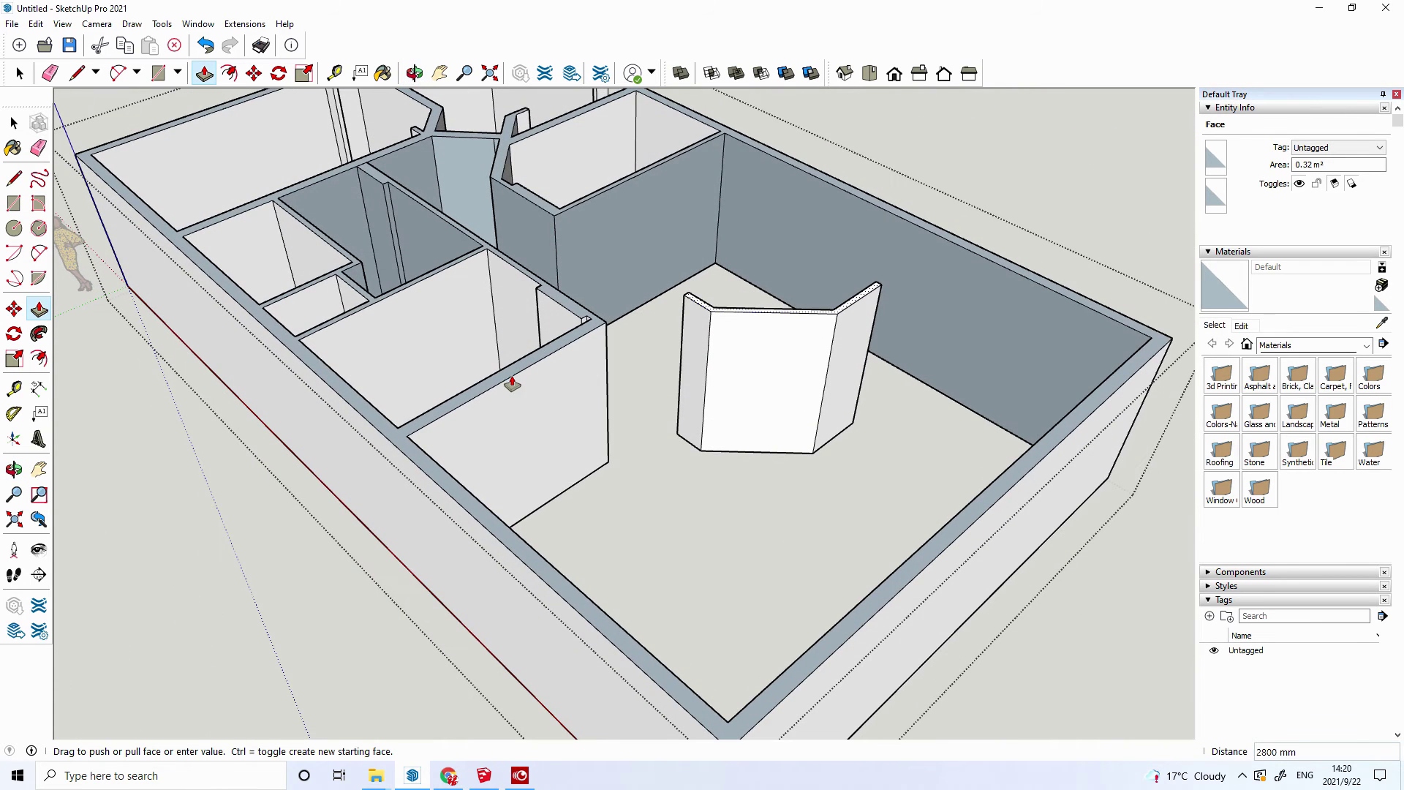
pyautogui.click(546, 354)
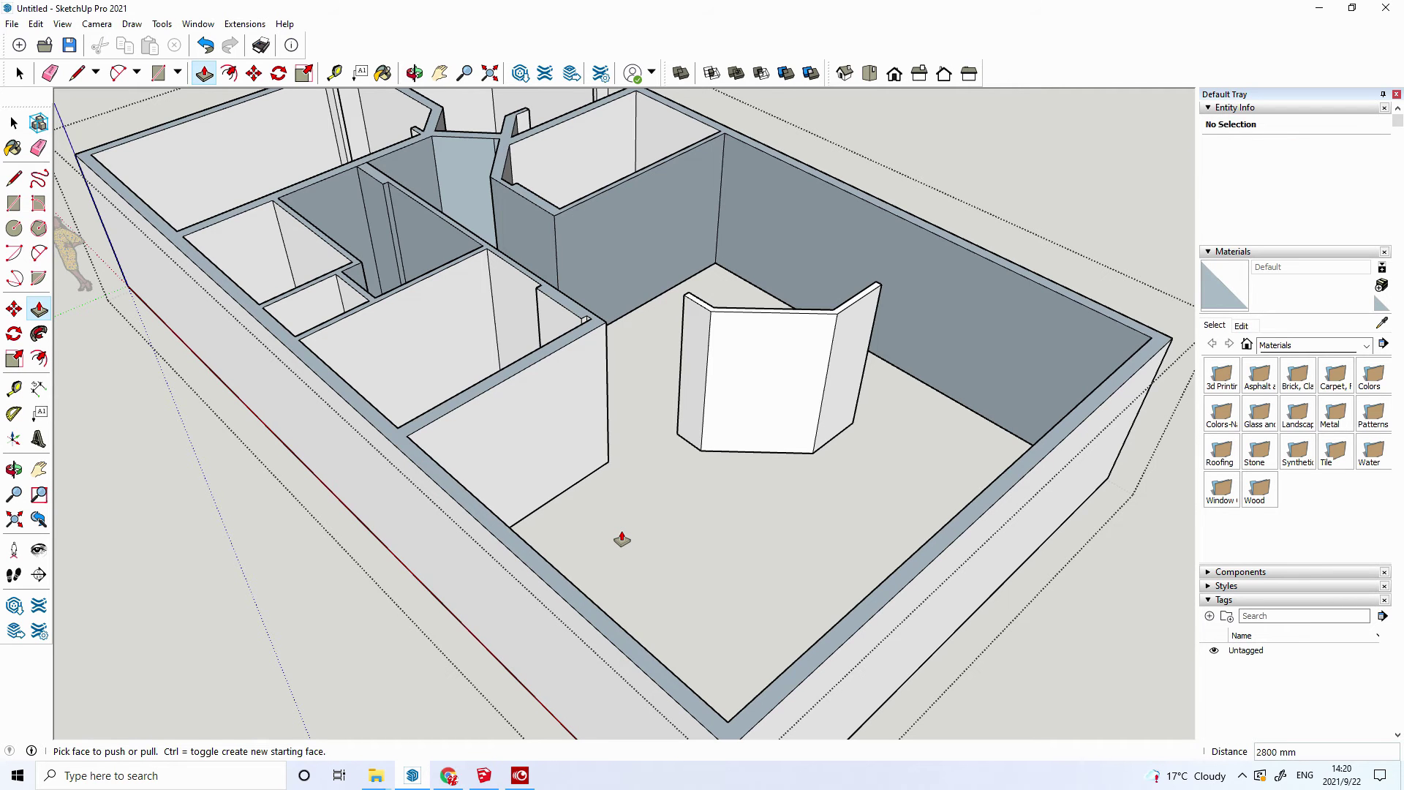
# - Orbit the model to inspect the raised walls from low side and top-down angles
pyautogui.press('o')
pyautogui.moveTo(662, 526)
pyautogui.mouseDown()
pyautogui.moveTo(812, 348)
pyautogui.moveTo(799, 323)
pyautogui.moveTo(877, 424)
pyautogui.moveTo(825, 601)
pyautogui.mouseUp()
pyautogui.press('space')
pyautogui.scroll(-3, 732, 512)
pyautogui.scroll(-3, 731, 512)
pyautogui.press('o')
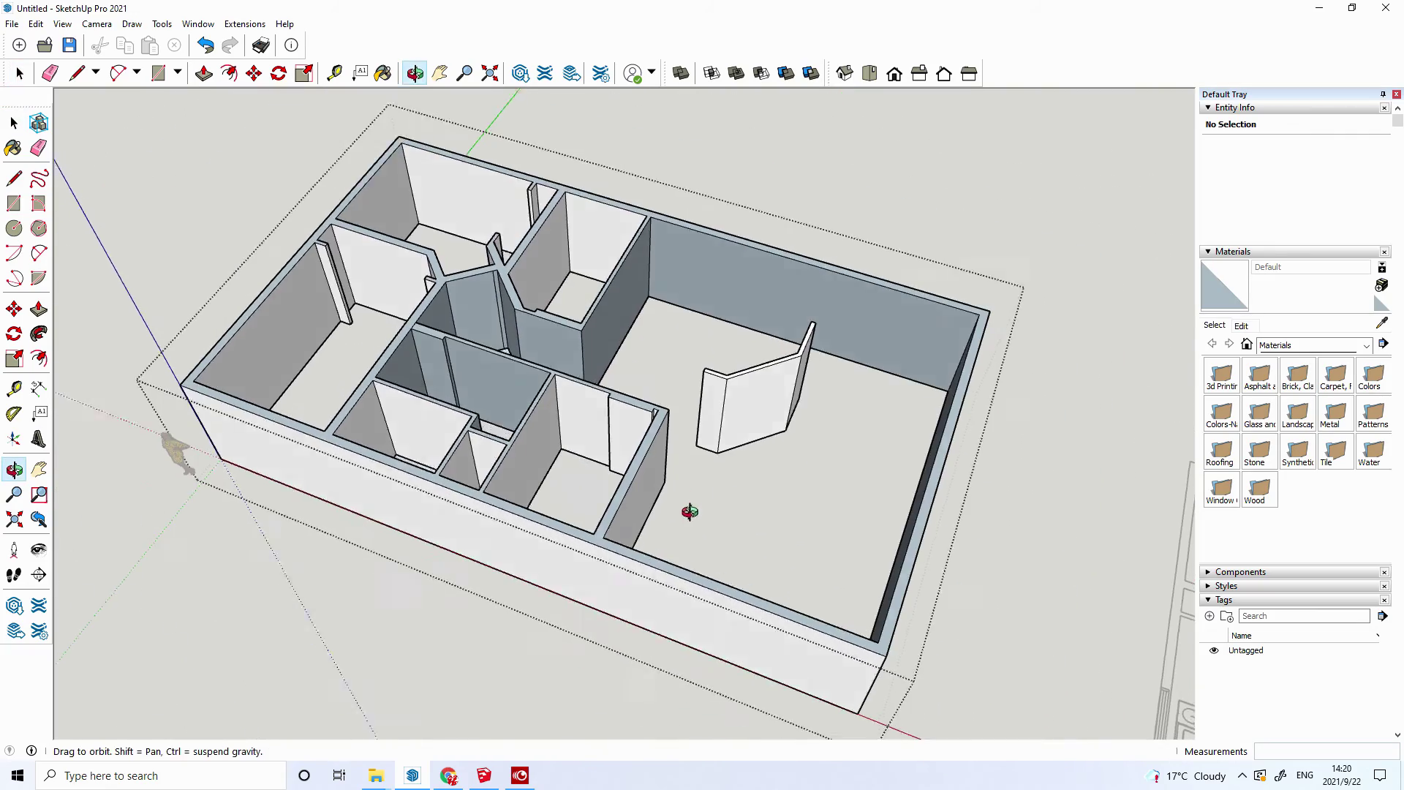
pyautogui.moveTo(690, 502)
pyautogui.mouseDown()
pyautogui.moveTo(538, 544)
pyautogui.moveTo(385, 508)
pyautogui.moveTo(758, 589)
pyautogui.moveTo(727, 585)
pyautogui.mouseUp()
pyautogui.press('space')
pyautogui.moveTo(667, 511); pyautogui.dragTo(665, 337, button='middle')
pyautogui.scroll(2, 667, 344)
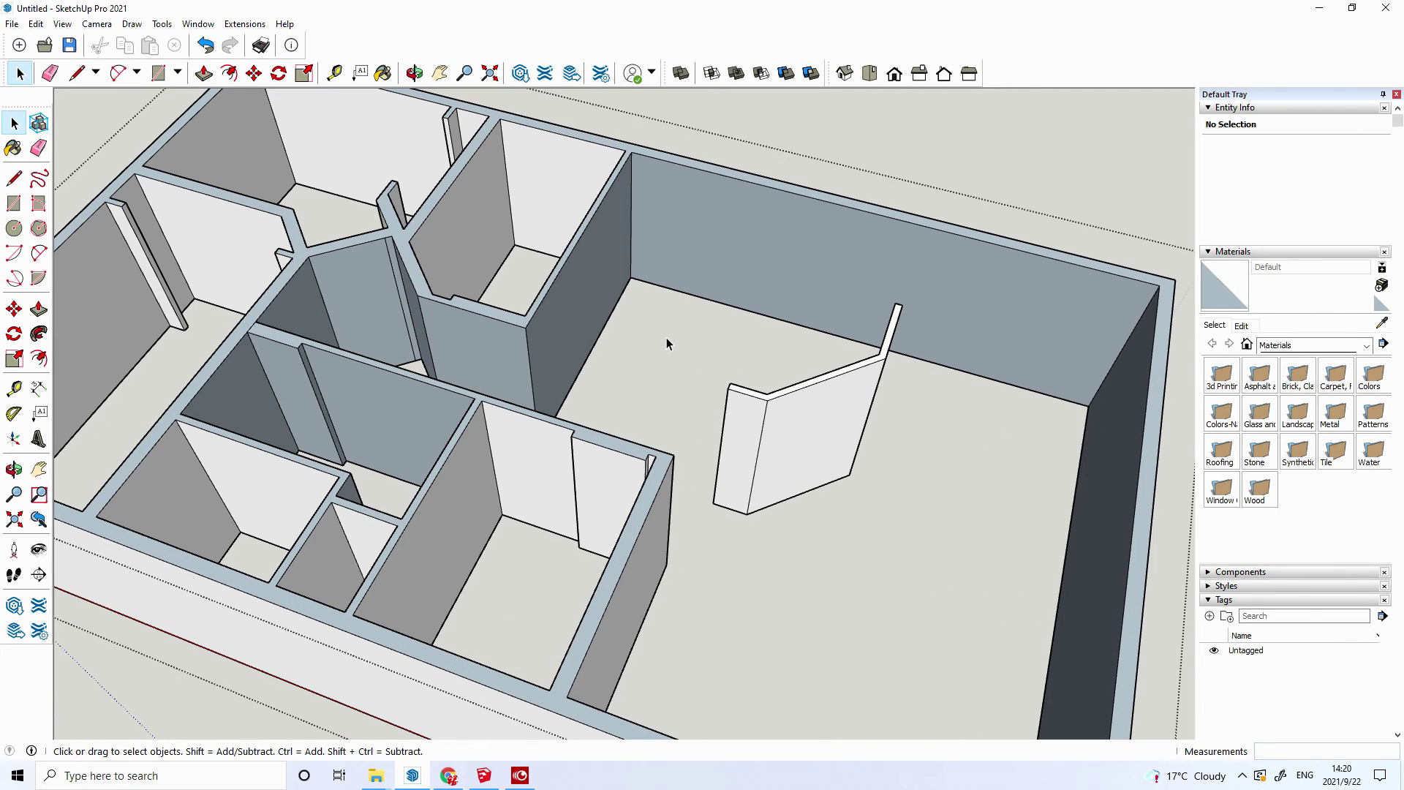
# - Reverse the inside-out wall-top faces and the long back wall face
pyautogui.rightClick(410, 254)
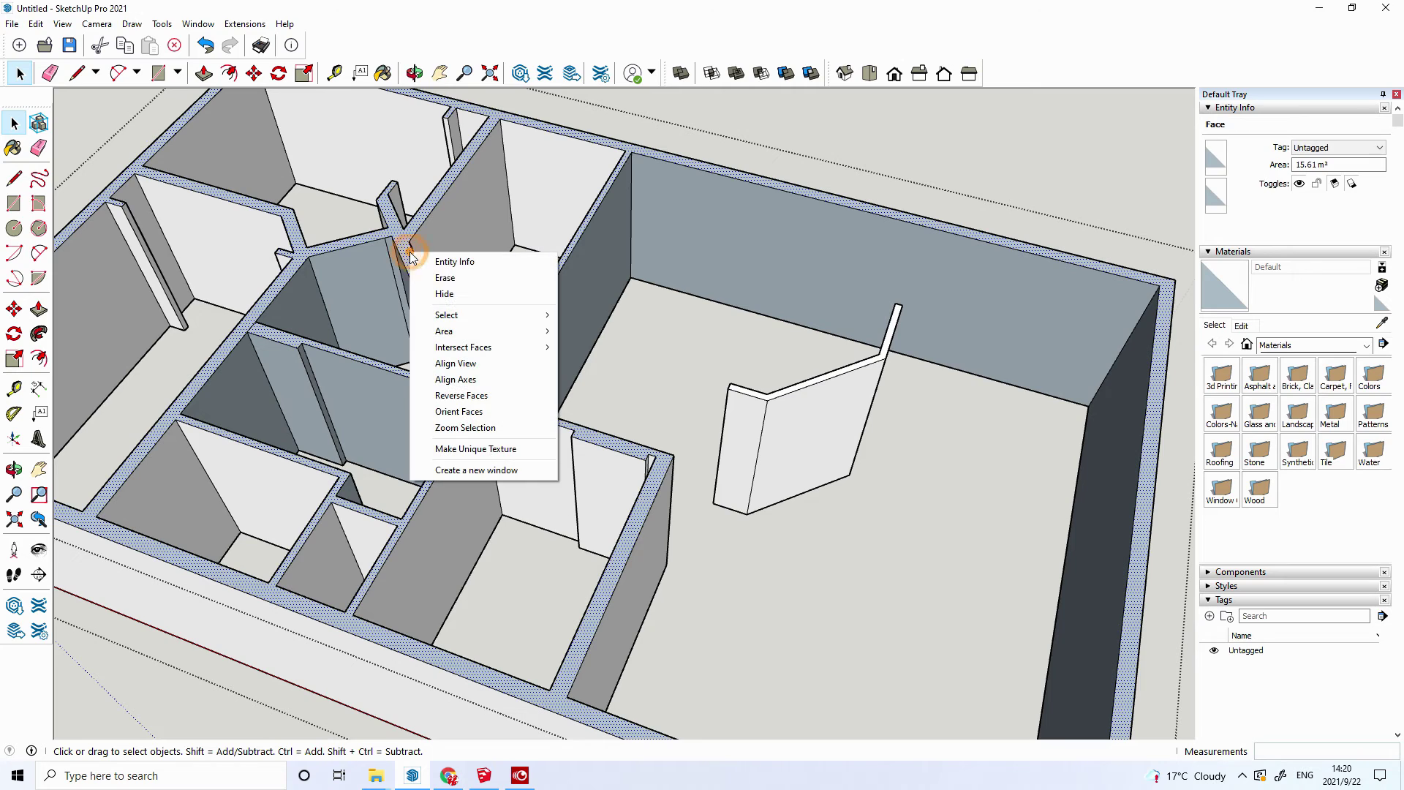
pyautogui.click(490, 396)
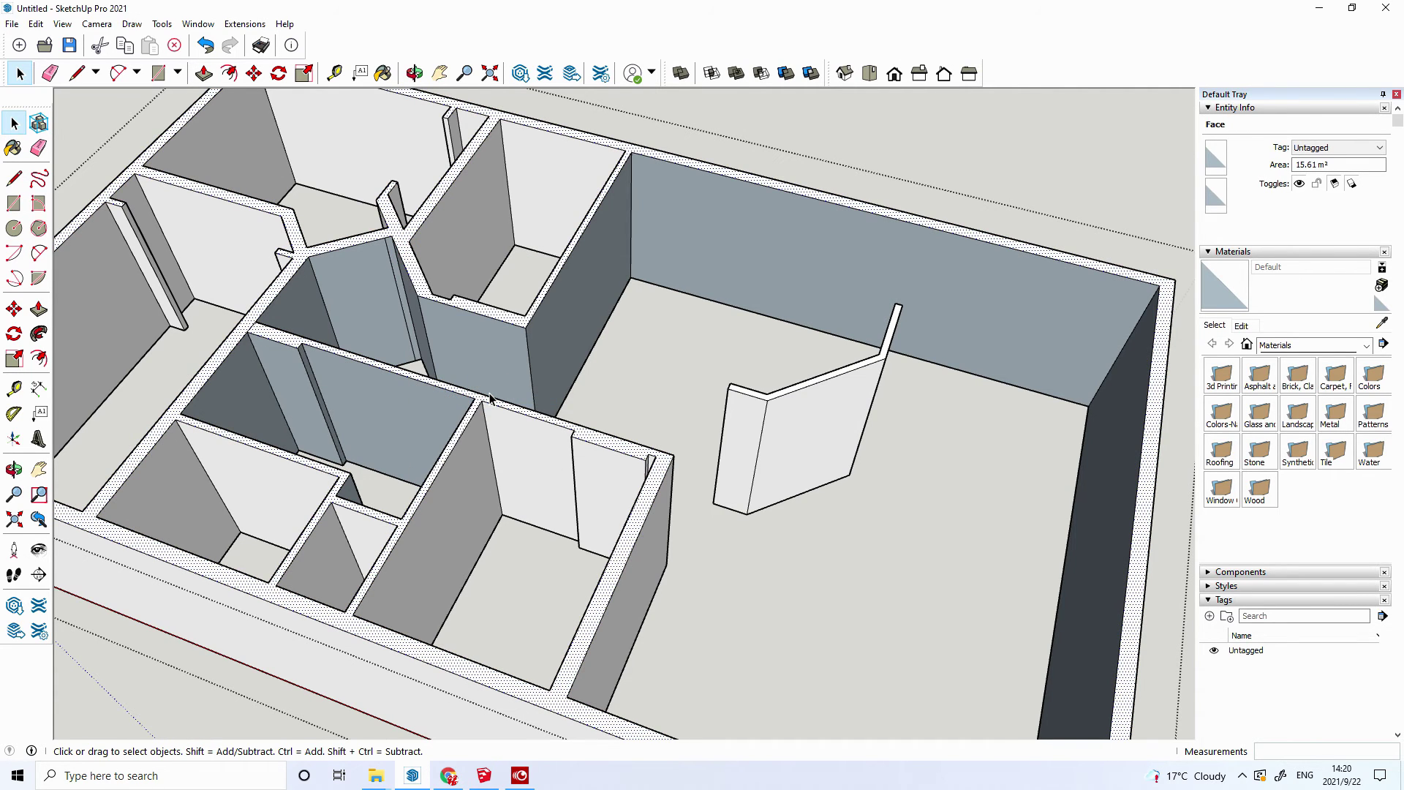
pyautogui.click(765, 253)
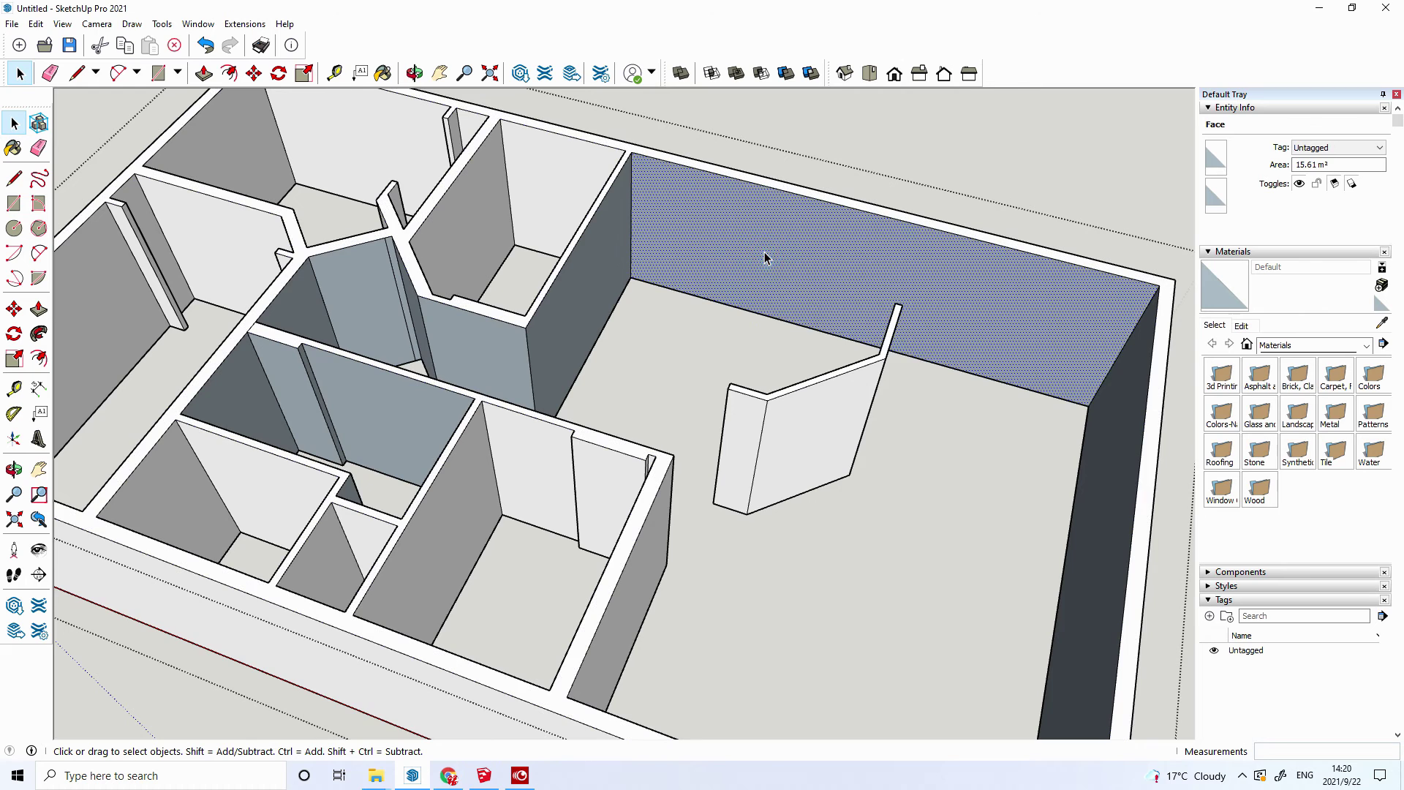
pyautogui.rightClick(765, 252)
pyautogui.click(816, 350)
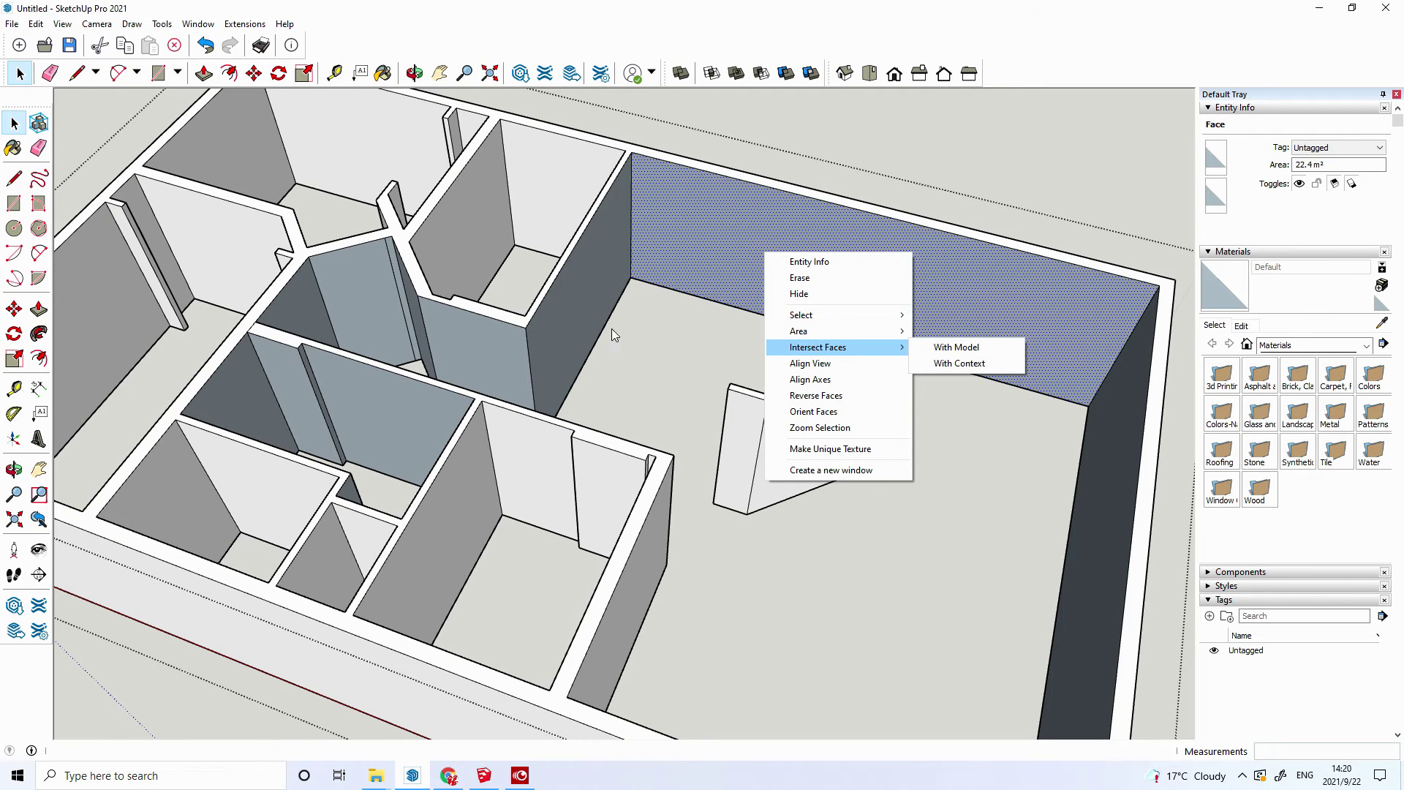
pyautogui.click(824, 401)
# - Reverse the adjoining side wall face and the short bluish wall face
pyautogui.click(564, 312)
pyautogui.rightClick(565, 313)
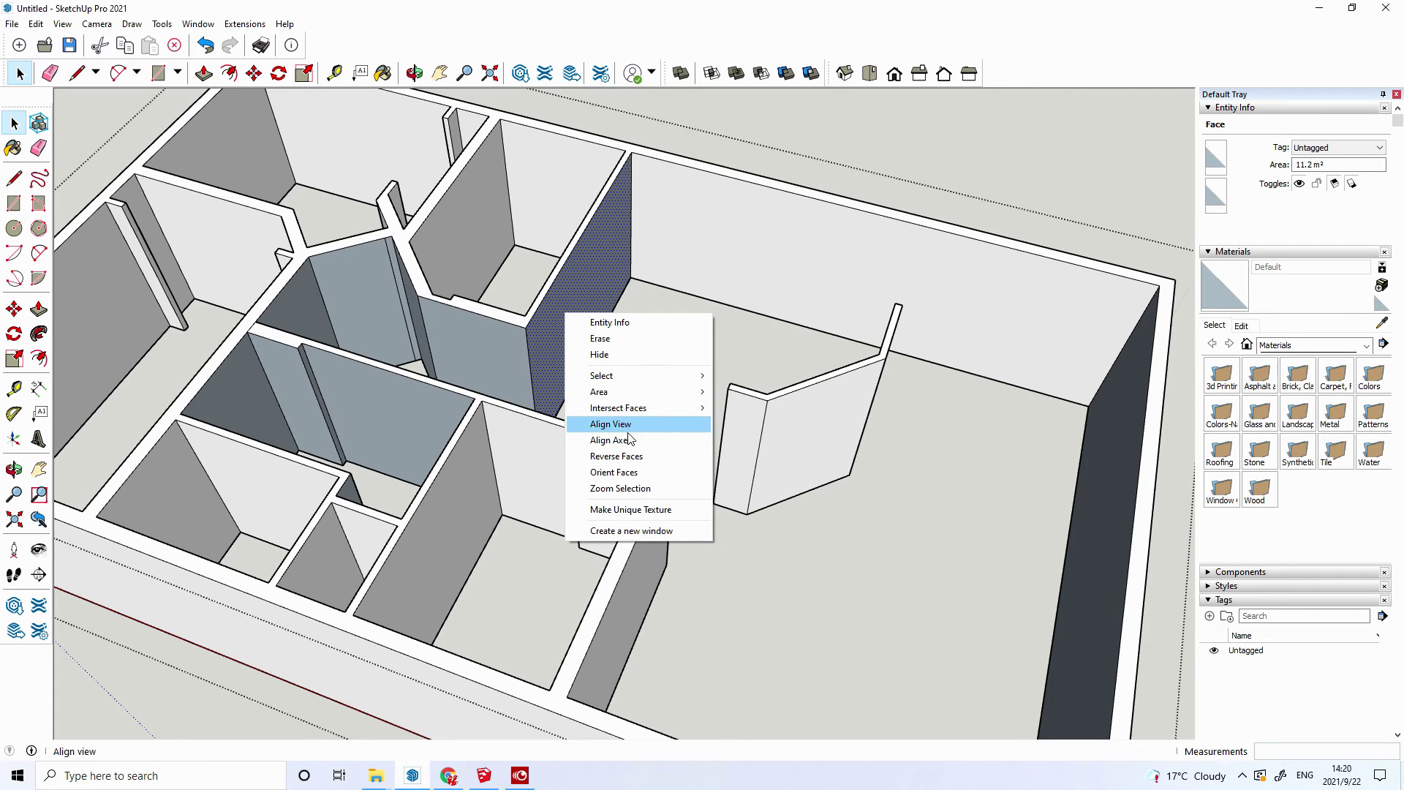
pyautogui.click(611, 456)
pyautogui.click(473, 355)
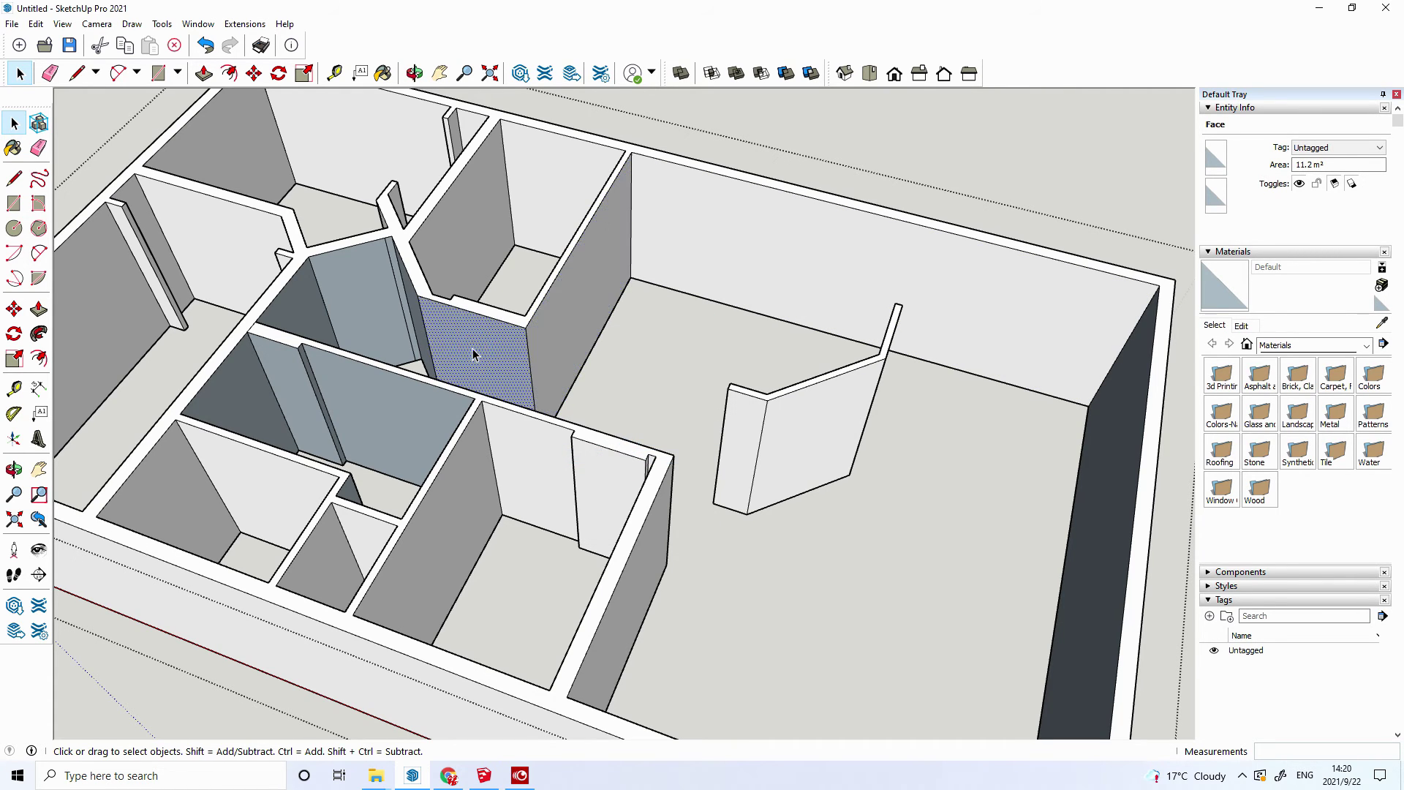
pyautogui.rightClick(473, 354)
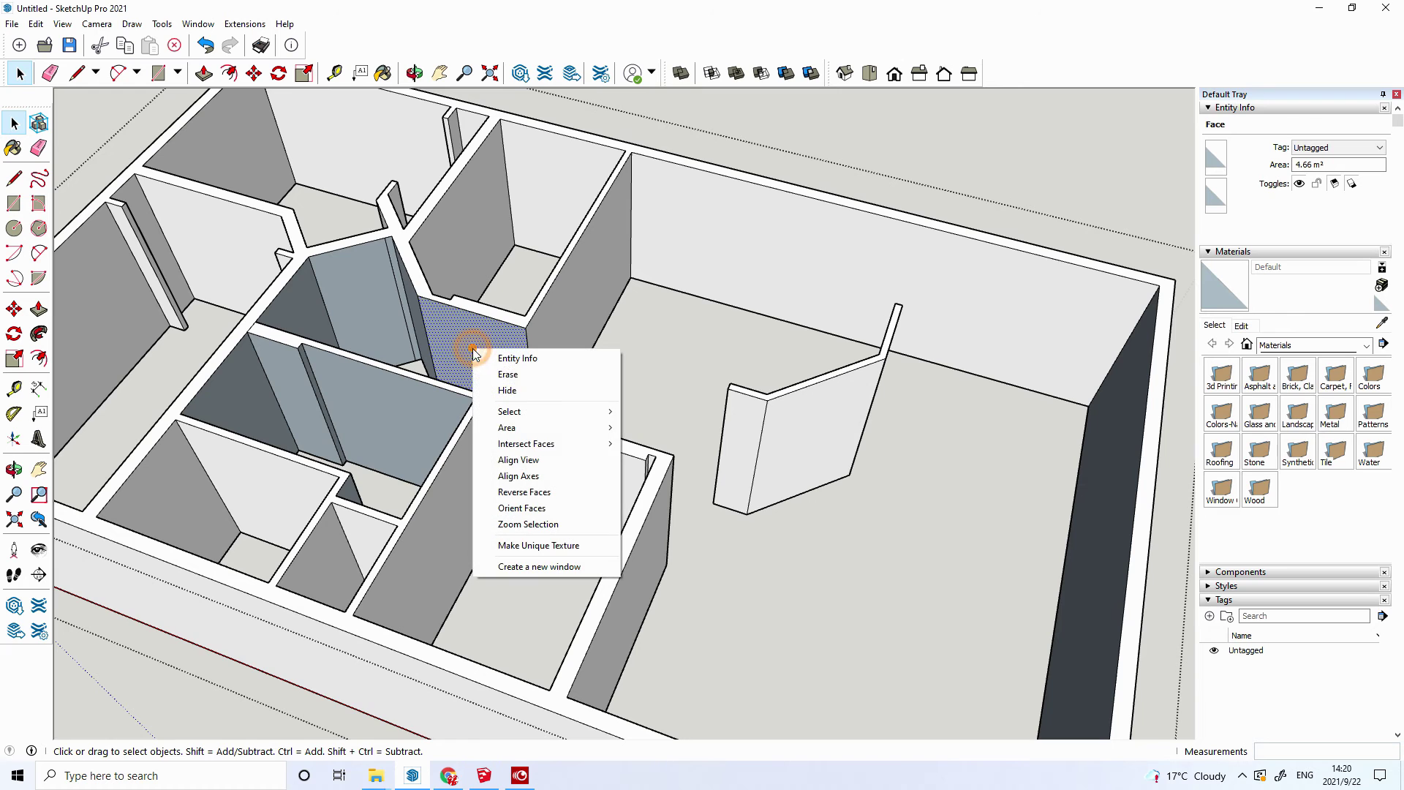
pyautogui.click(538, 492)
# - Select the dark left wall face, the thin adjoining face and the long wall face near the central rooms
pyautogui.scroll(2, 370, 441)
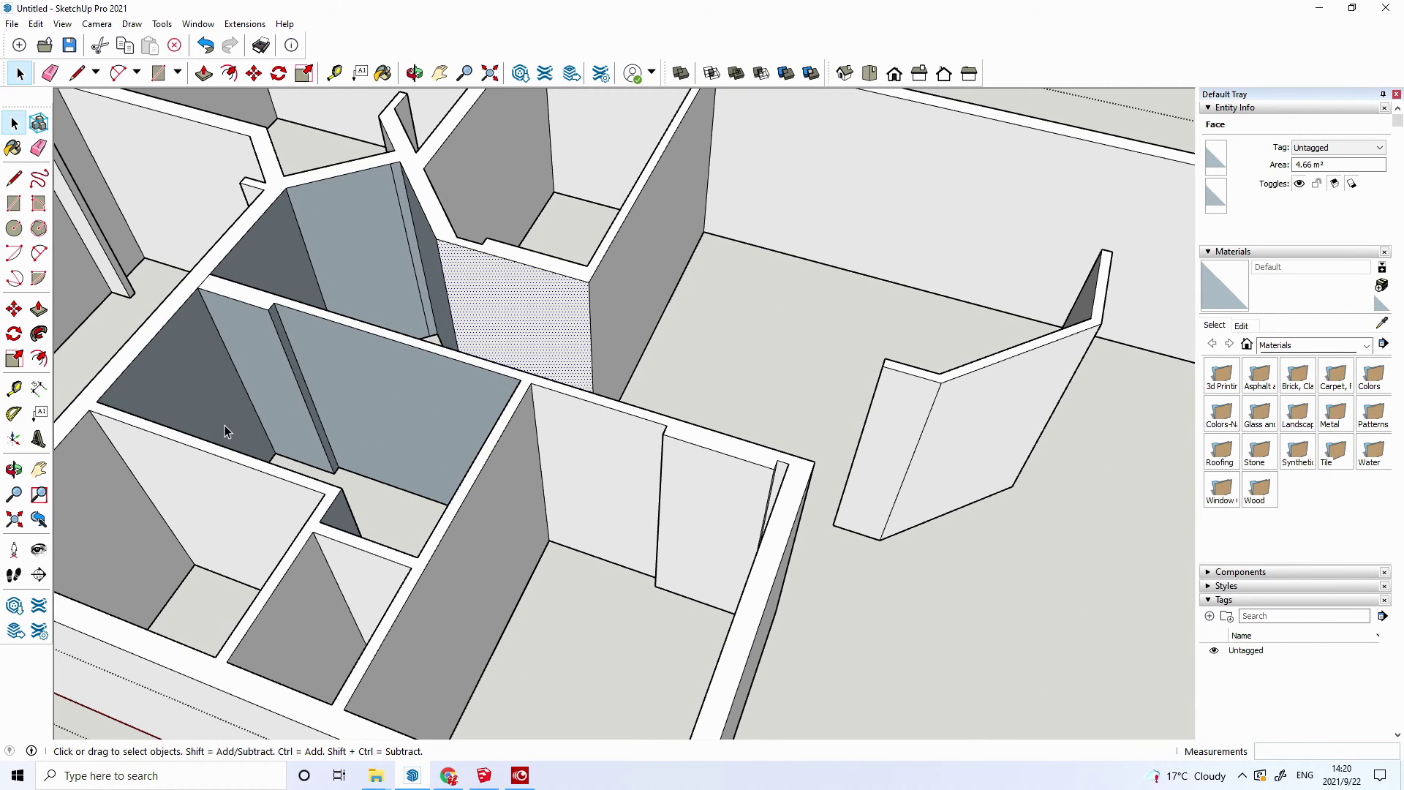
pyautogui.moveTo(208, 401)
pyautogui.mouseDown(button='middle')
pyautogui.moveTo(303, 452)
pyautogui.moveTo(330, 417)
pyautogui.moveTo(235, 470)
pyautogui.moveTo(157, 476)
pyautogui.moveTo(95, 561)
pyautogui.mouseUp(button='middle')
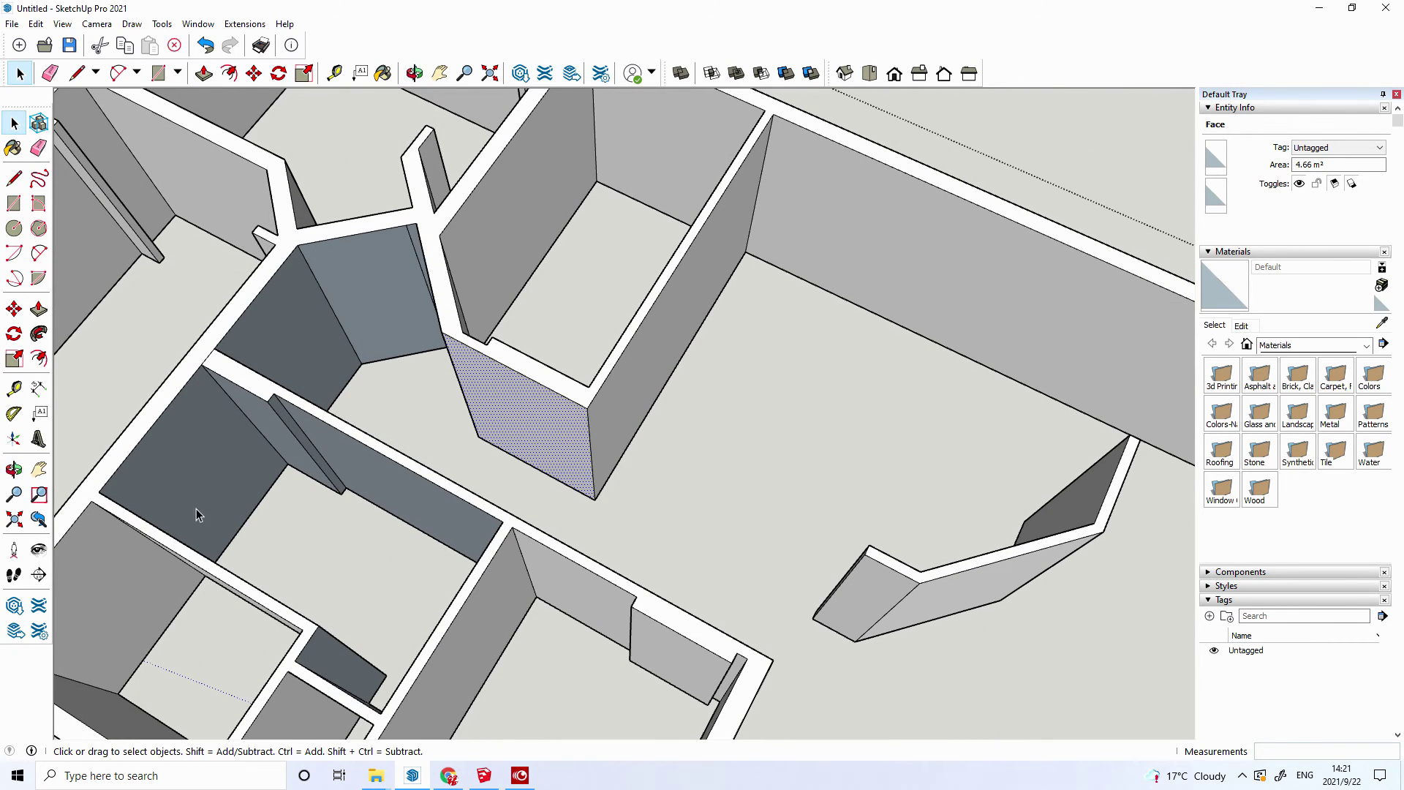
pyautogui.click(217, 471)
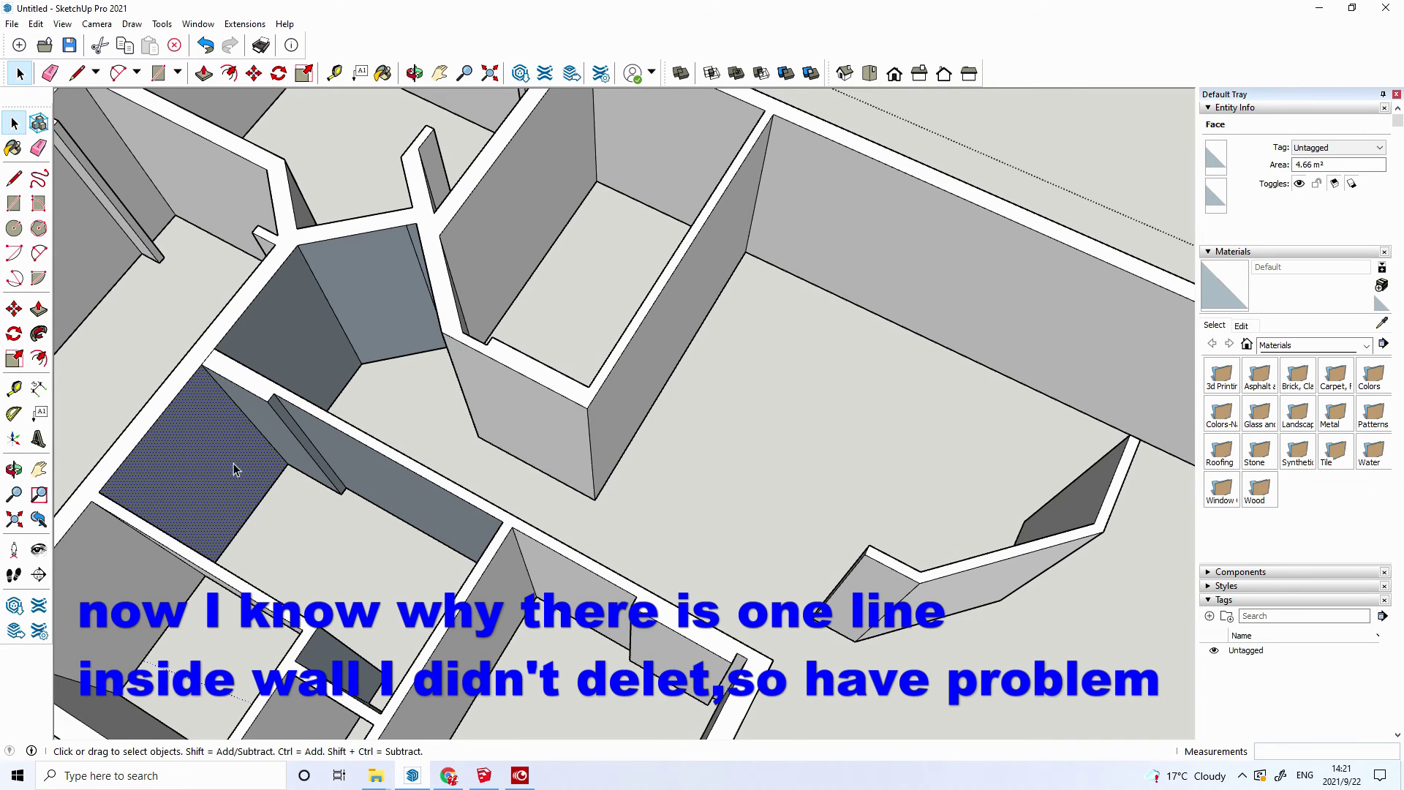
pyautogui.keyDown('shift'); pyautogui.click(299, 437); pyautogui.keyUp('shift')
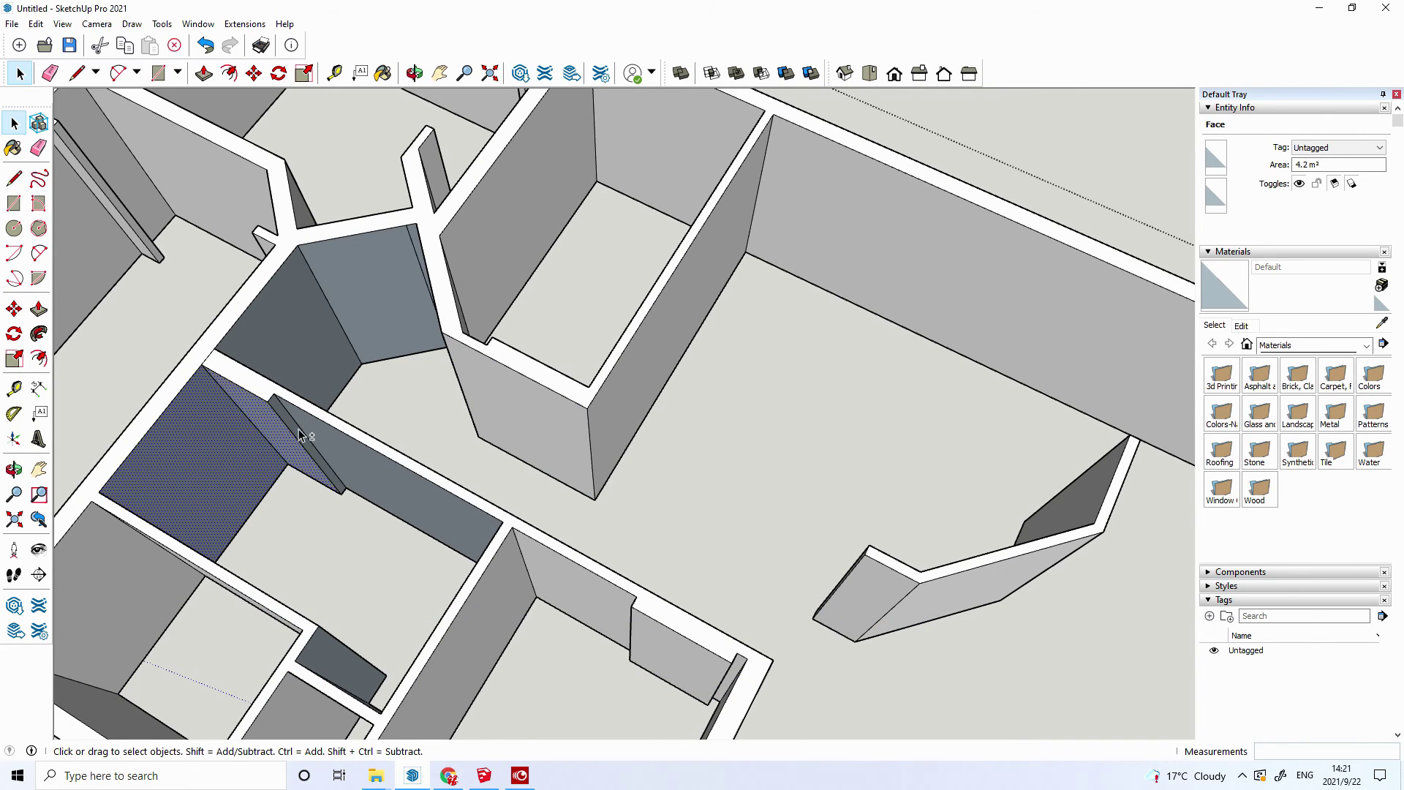
pyautogui.keyDown('shift'); pyautogui.click(344, 457); pyautogui.keyUp('shift')
# - Reverse the three selected inner wall faces, then orbit toward the angled alcove
pyautogui.moveTo(305, 640); pyautogui.dragTo(646, 503, button='middle')
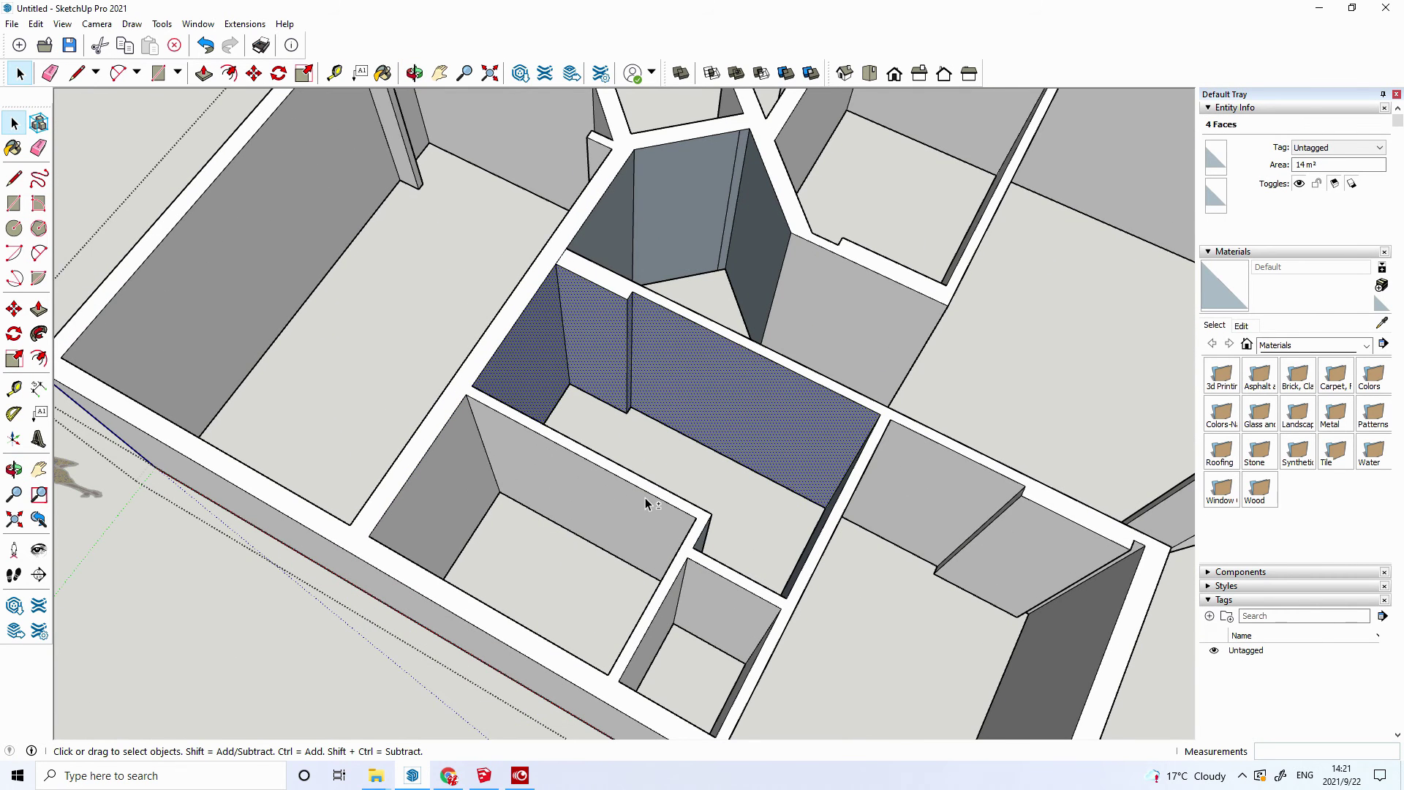
pyautogui.rightClick(606, 339)
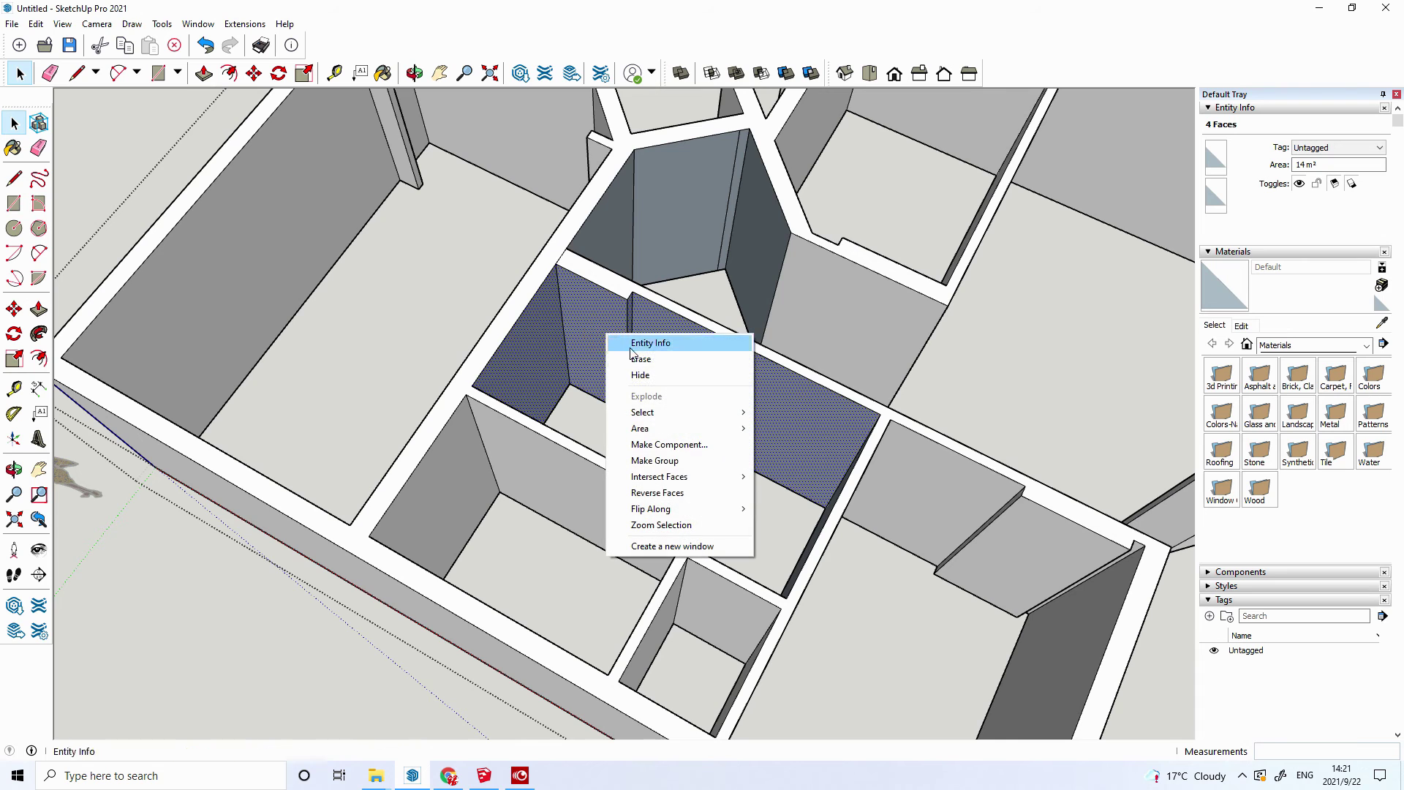
pyautogui.click(664, 497)
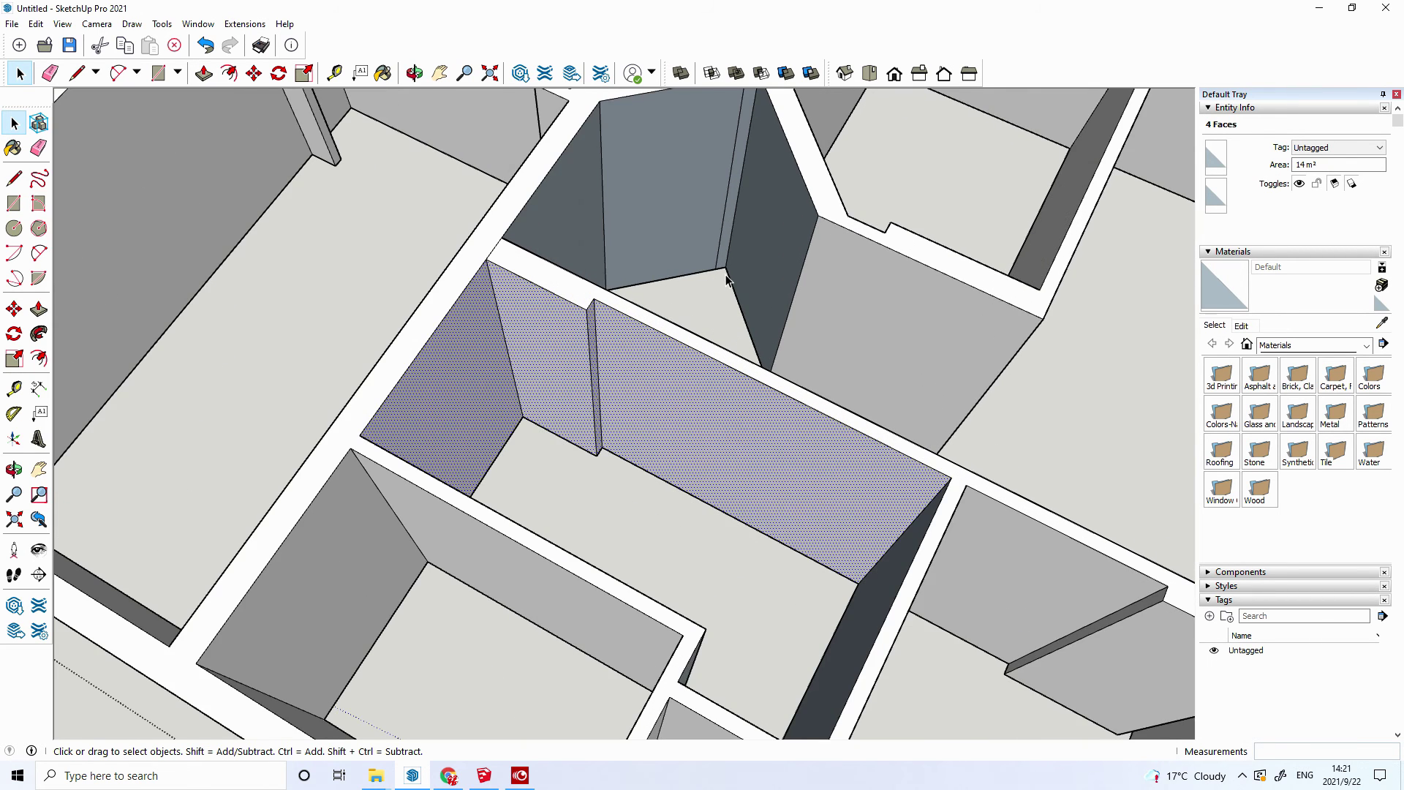
pyautogui.moveTo(685, 266); pyautogui.dragTo(589, 397, button='middle')
pyautogui.scroll(2, 783, 296)
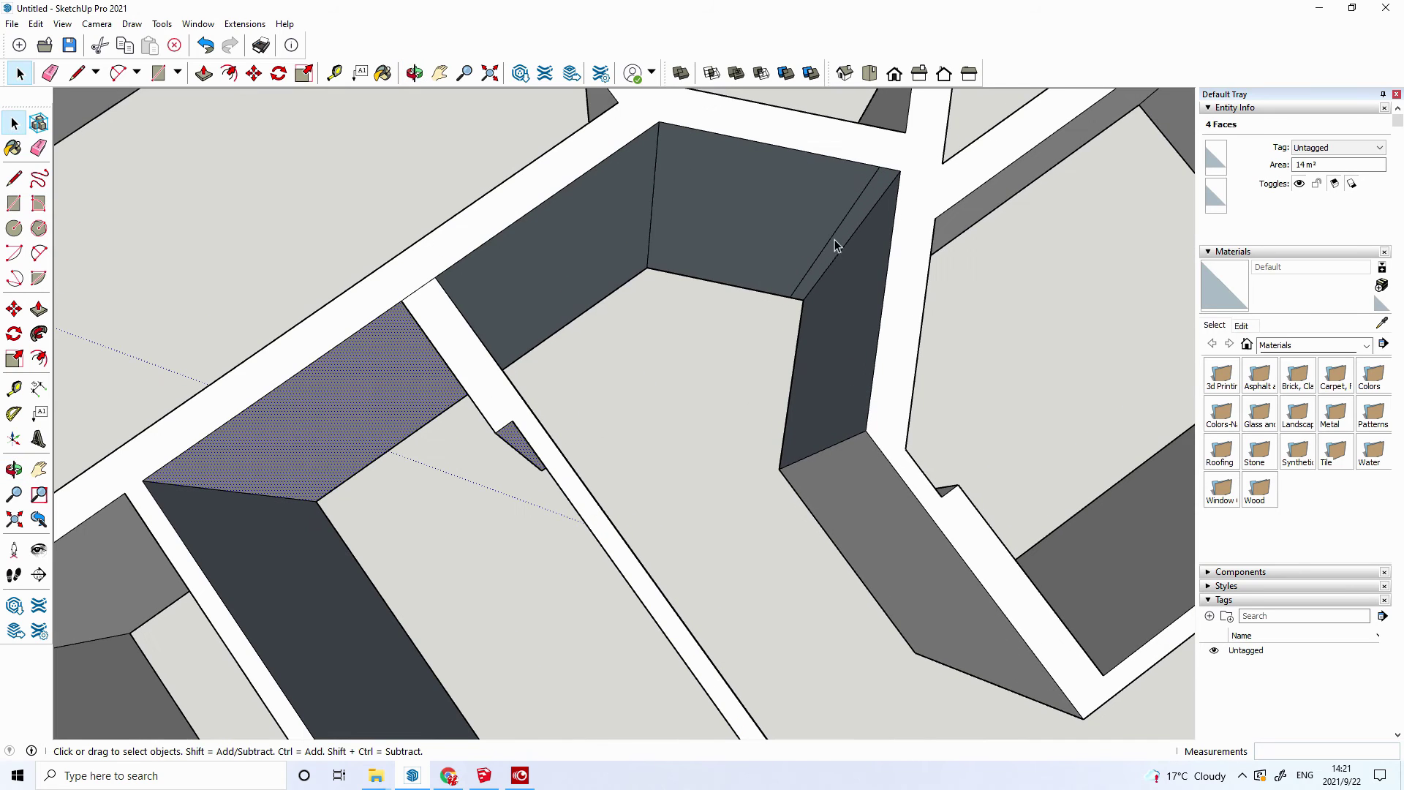
pyautogui.moveTo(715, 397)
pyautogui.mouseDown(button='middle')
pyautogui.moveTo(872, 301)
pyautogui.moveTo(752, 337)
pyautogui.mouseUp(button='middle')
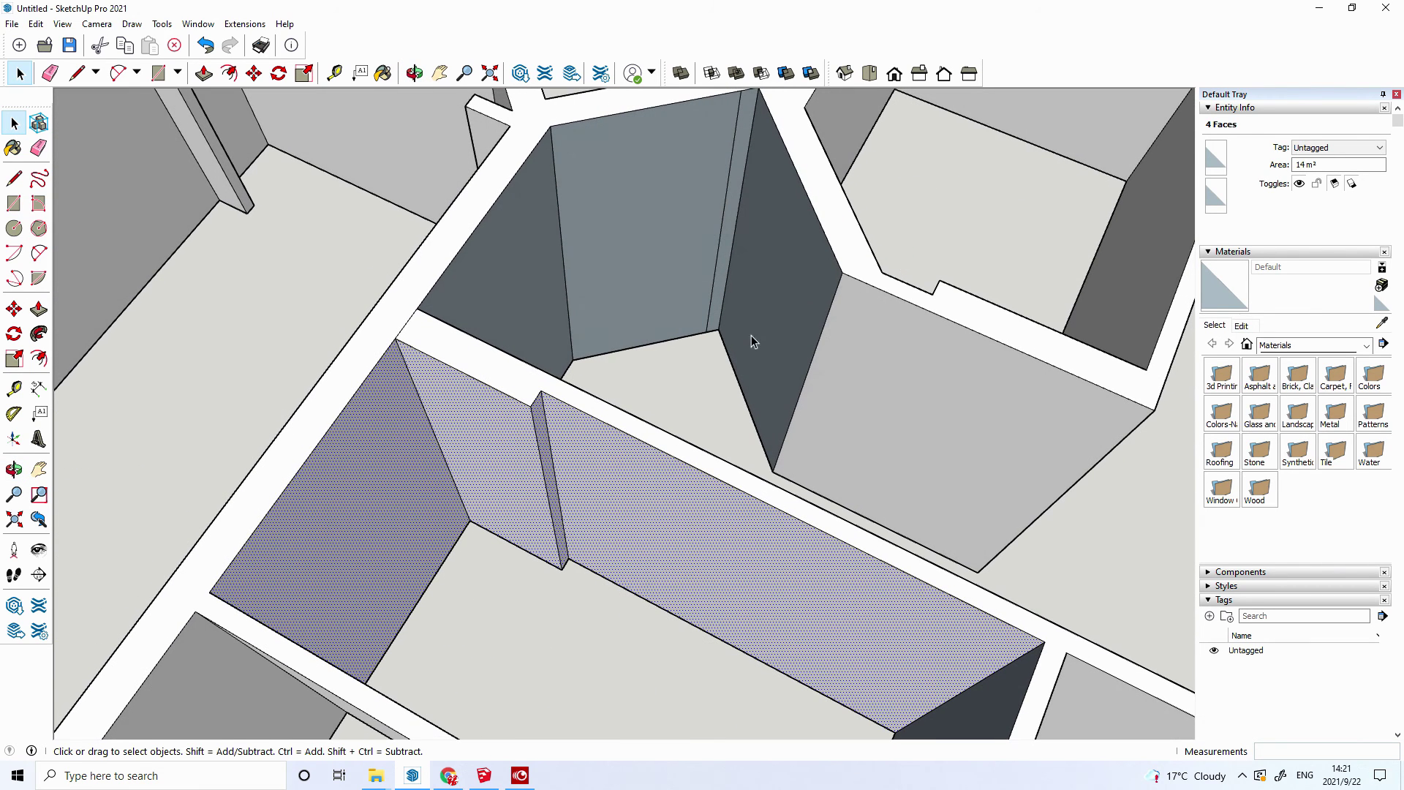
# - Reverse the left, middle and right dark alcove wall faces and orbit to check the walls
pyautogui.click(538, 287)
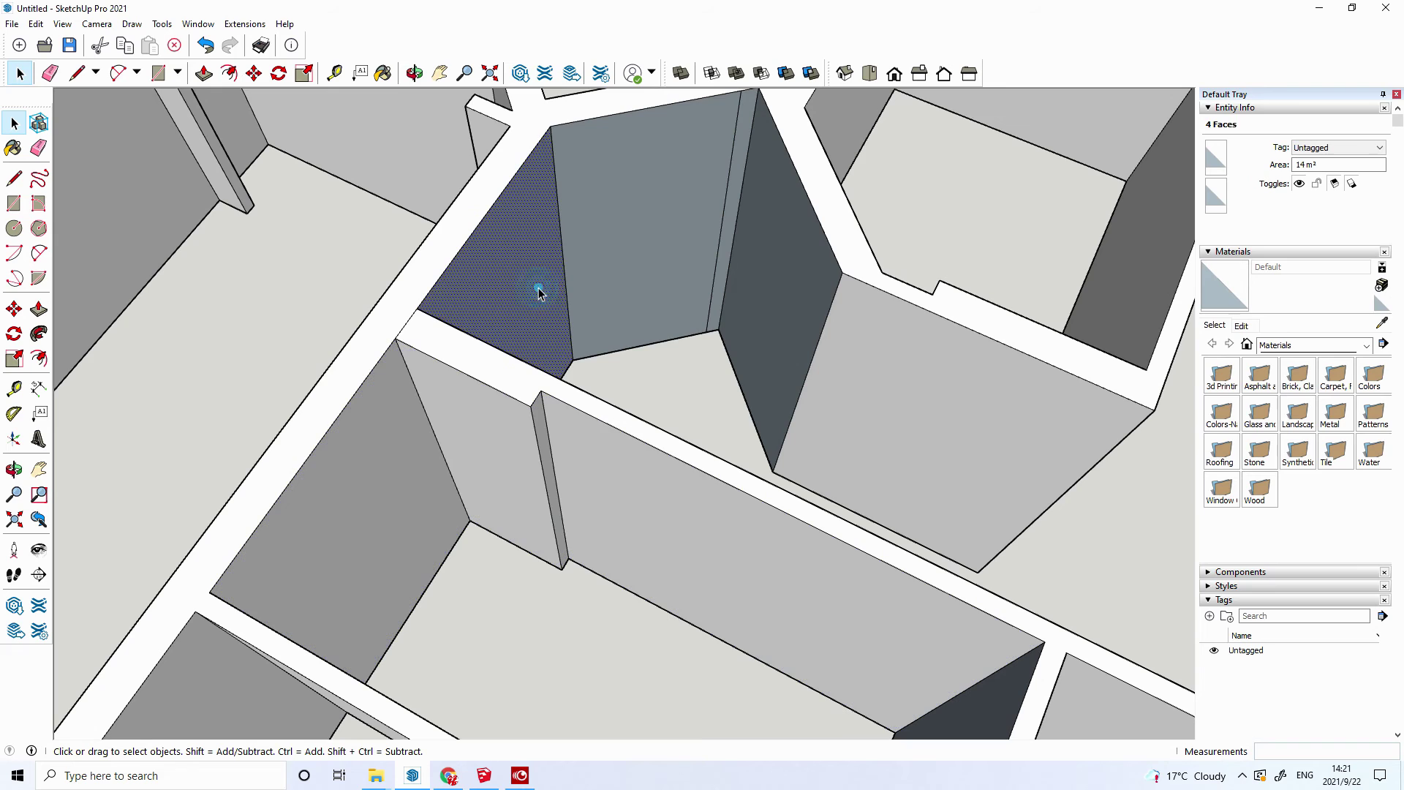
pyautogui.keyDown('shift'); pyautogui.click(628, 249); pyautogui.keyUp('shift')
pyautogui.keyDown('shift'); pyautogui.click(806, 281); pyautogui.keyUp('shift')
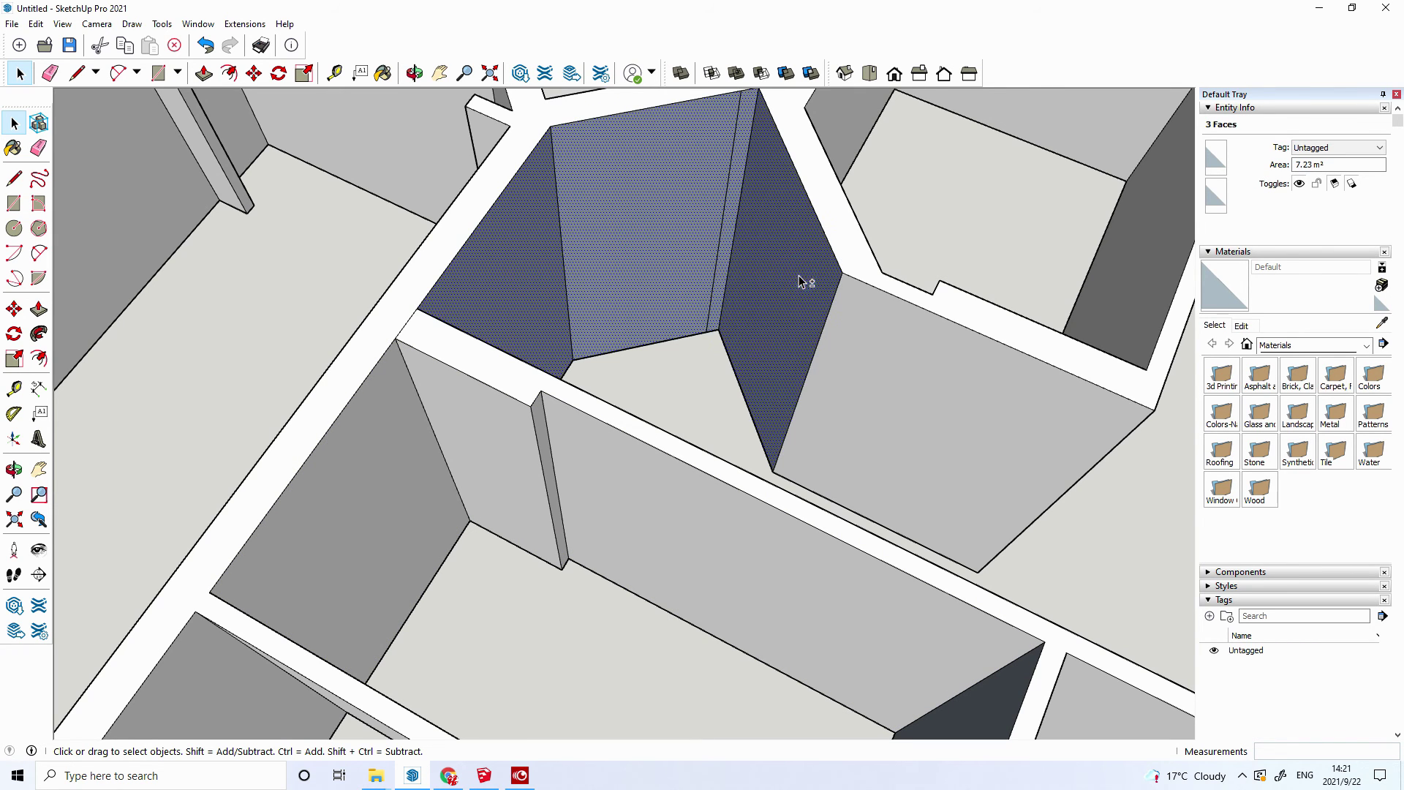
pyautogui.rightClick(644, 241)
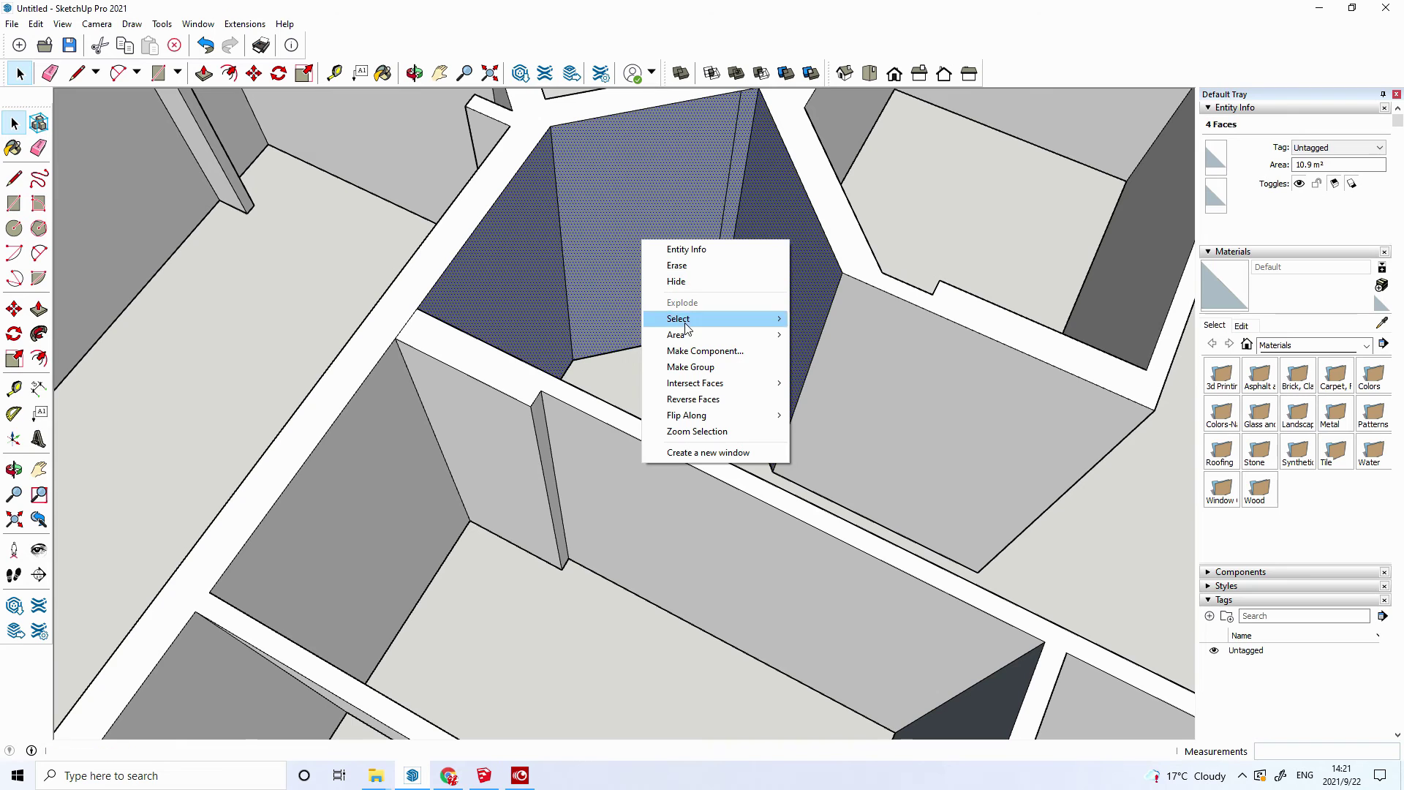
pyautogui.click(693, 401)
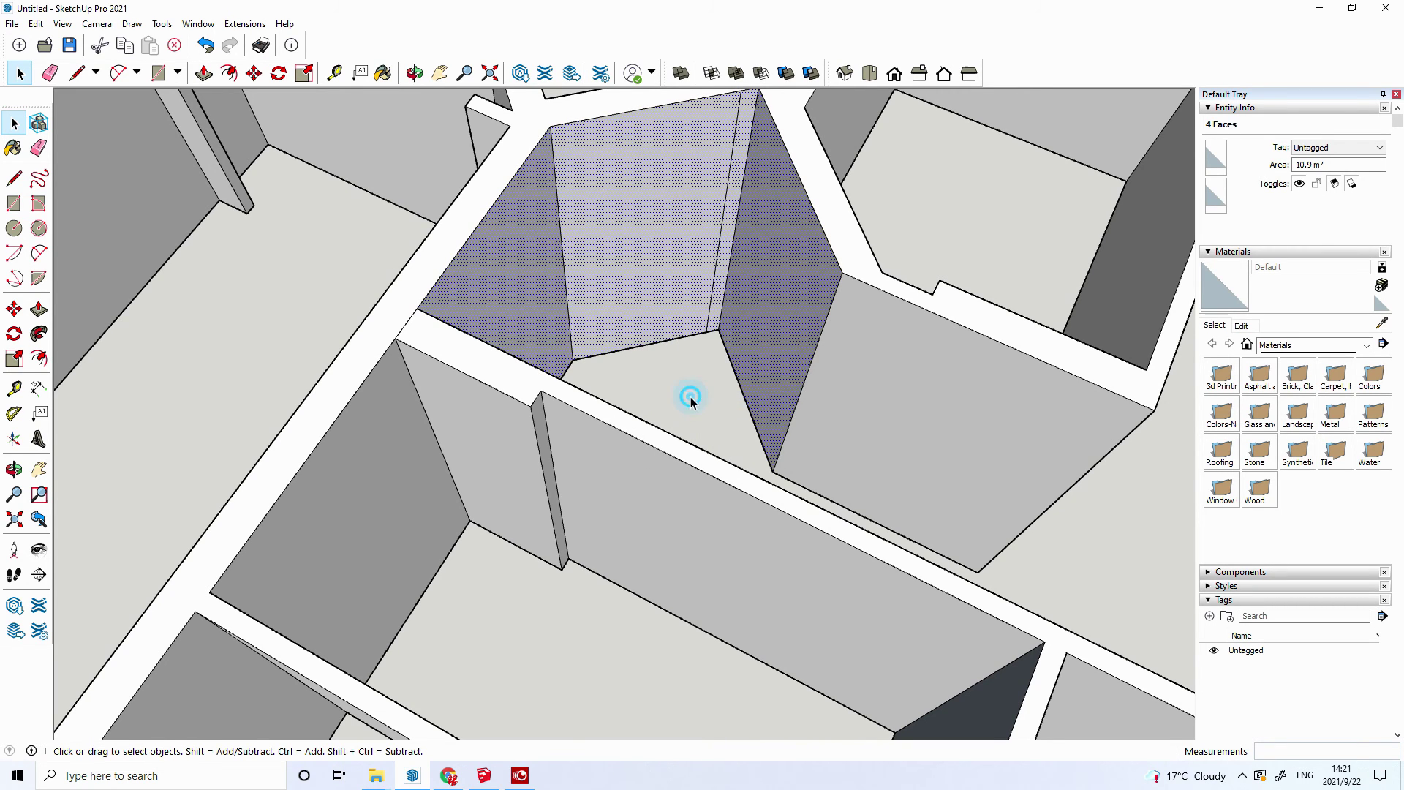
pyautogui.click(691, 396)
pyautogui.scroll(-3, 691, 397)
pyautogui.scroll(-2, 690, 396)
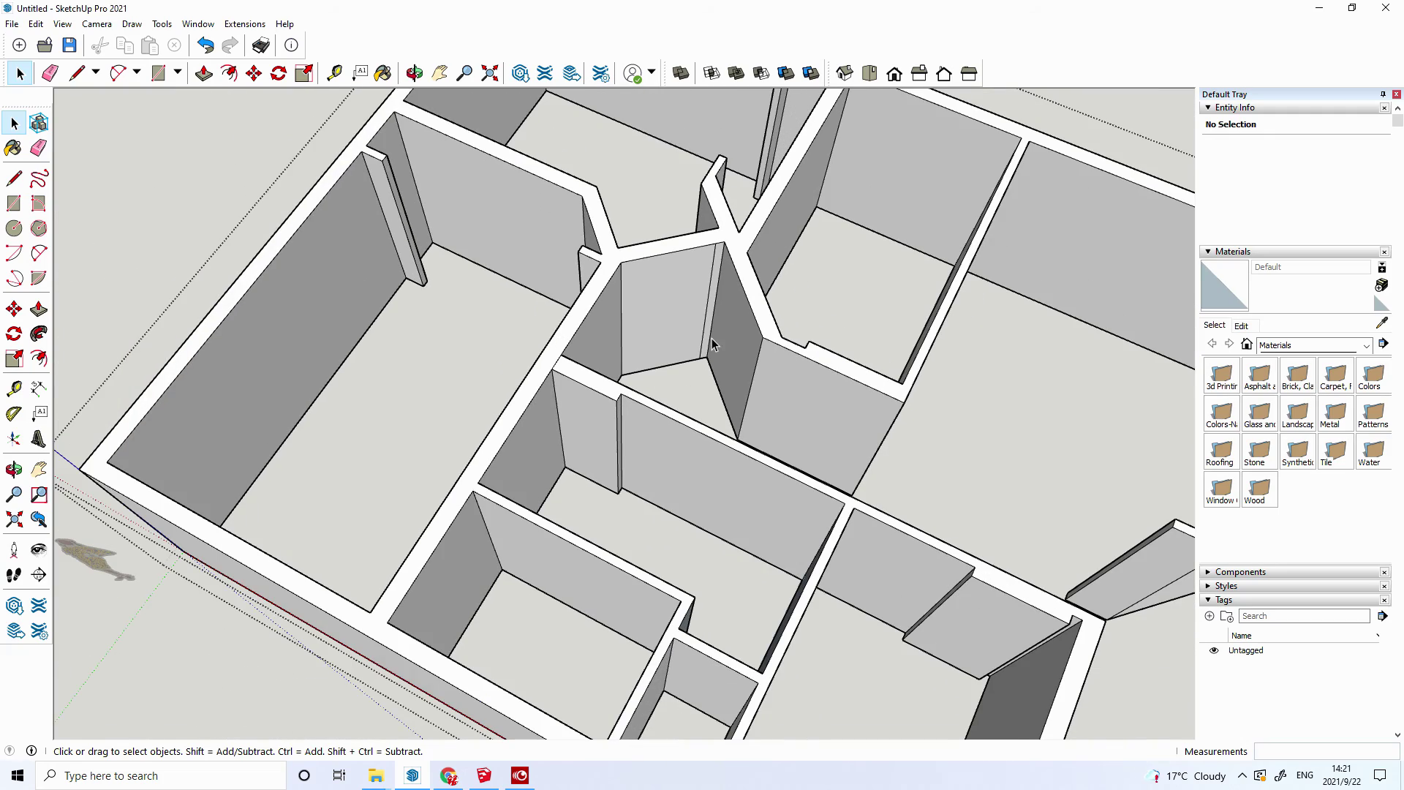
pyautogui.moveTo(678, 335)
pyautogui.mouseDown(button='middle')
pyautogui.moveTo(680, 346)
pyautogui.moveTo(235, 314)
pyautogui.mouseUp(button='middle')
pyautogui.moveTo(458, 616)
pyautogui.mouseDown(button='middle')
pyautogui.moveTo(209, 568)
pyautogui.moveTo(371, 415)
pyautogui.mouseUp(button='middle')
# - Reverse the dark left-room faces, the thin wall-end strip and the long corridor wall
pyautogui.click(391, 359)
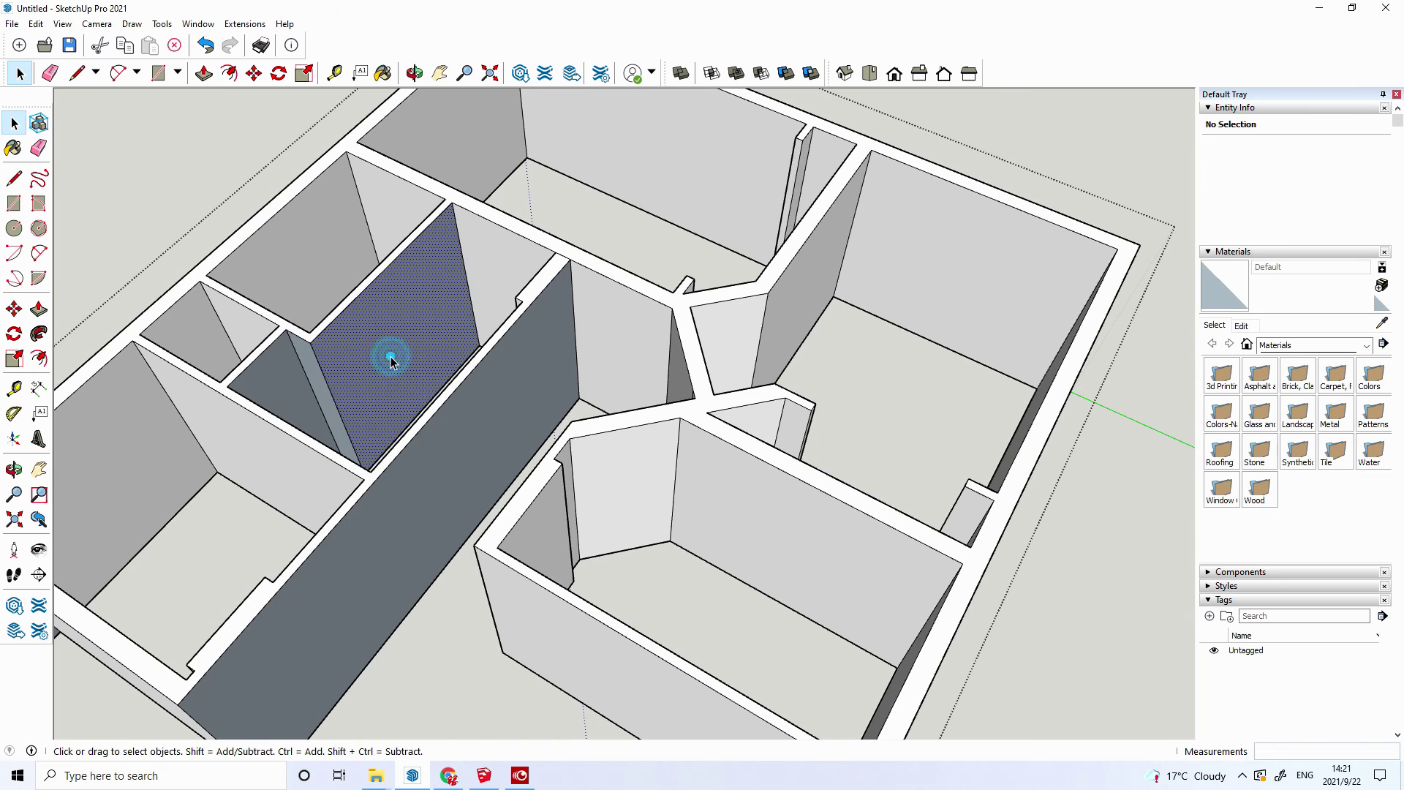
pyautogui.keyDown('shift'); pyautogui.click(285, 395); pyautogui.keyUp('shift')
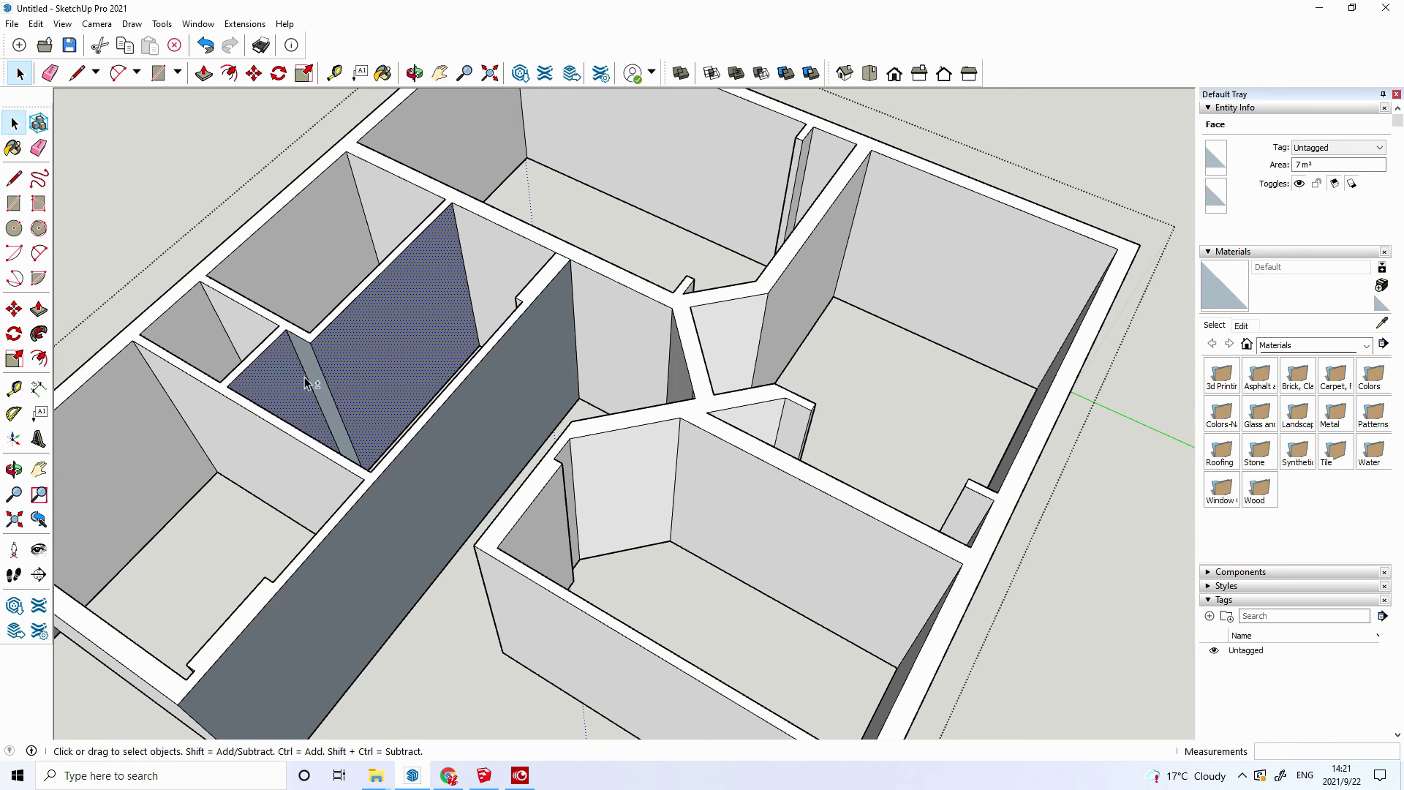
pyautogui.keyDown('shift'); pyautogui.click(313, 368); pyautogui.keyUp('shift')
pyautogui.keyDown('shift'); pyautogui.click(435, 460); pyautogui.keyUp('shift')
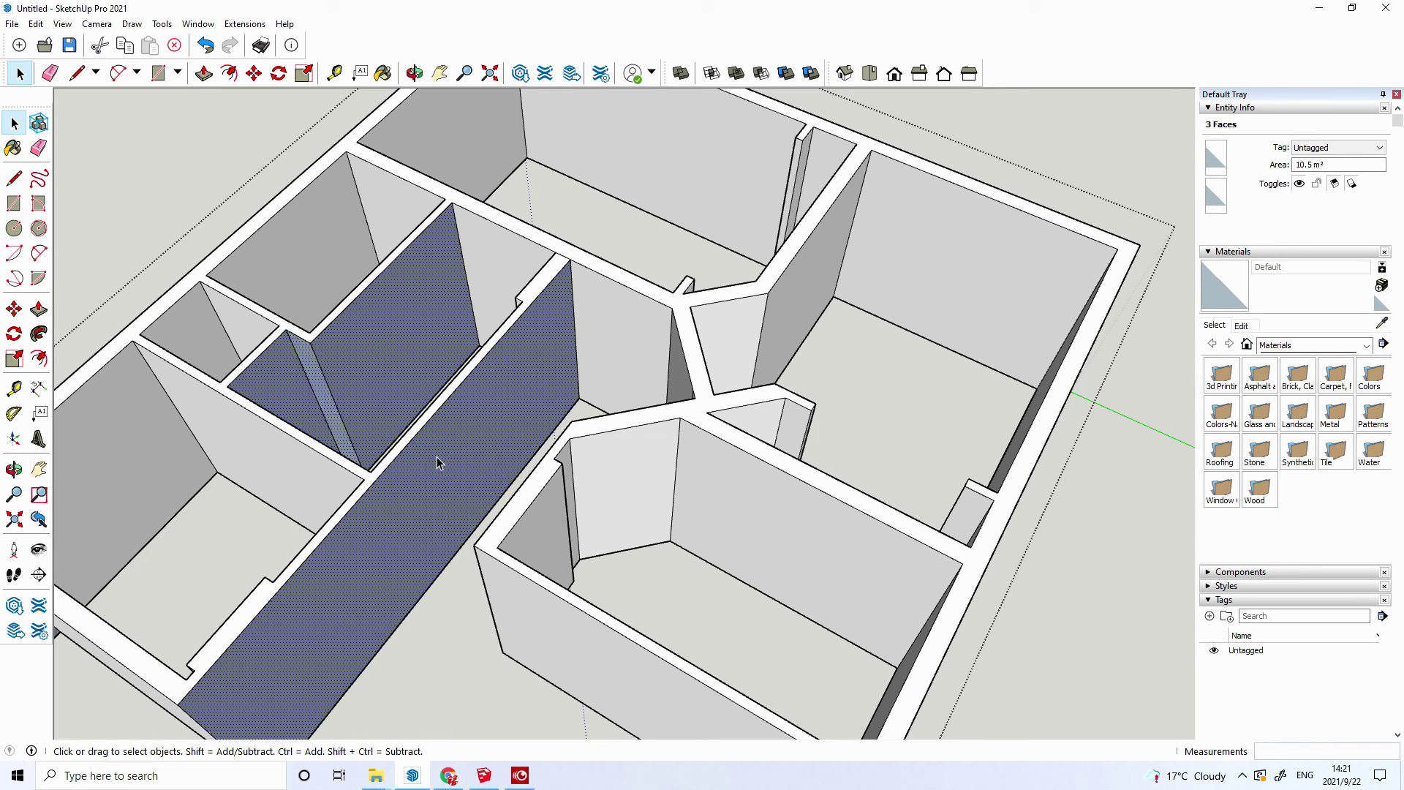
pyautogui.rightClick(437, 462)
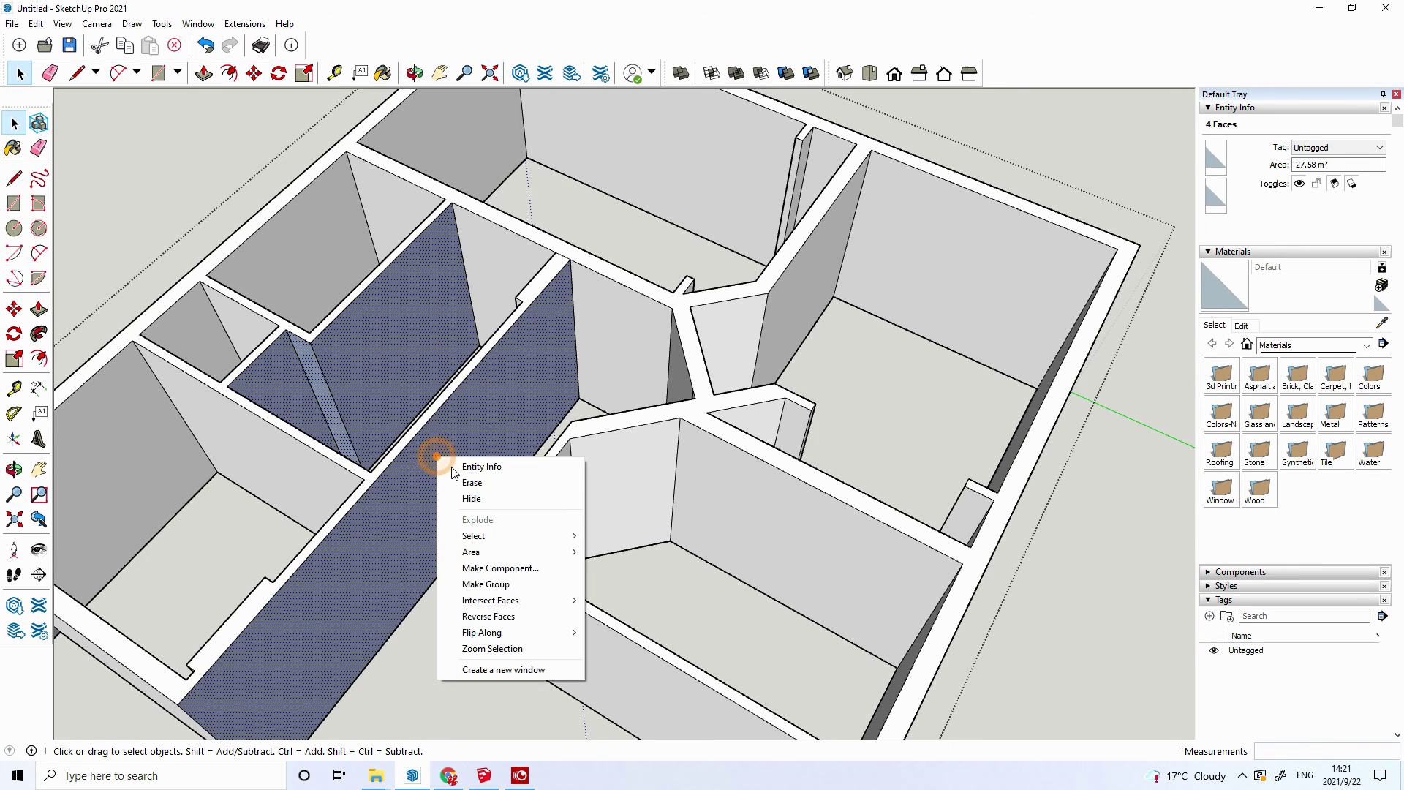
pyautogui.click(525, 613)
pyautogui.click(433, 622)
# - Find one more dark wall face on another side of the plan and reverse it
pyautogui.moveTo(469, 494)
pyautogui.mouseDown(button='middle')
pyautogui.moveTo(115, 630)
pyautogui.moveTo(411, 461)
pyautogui.moveTo(155, 553)
pyautogui.mouseUp(button='middle')
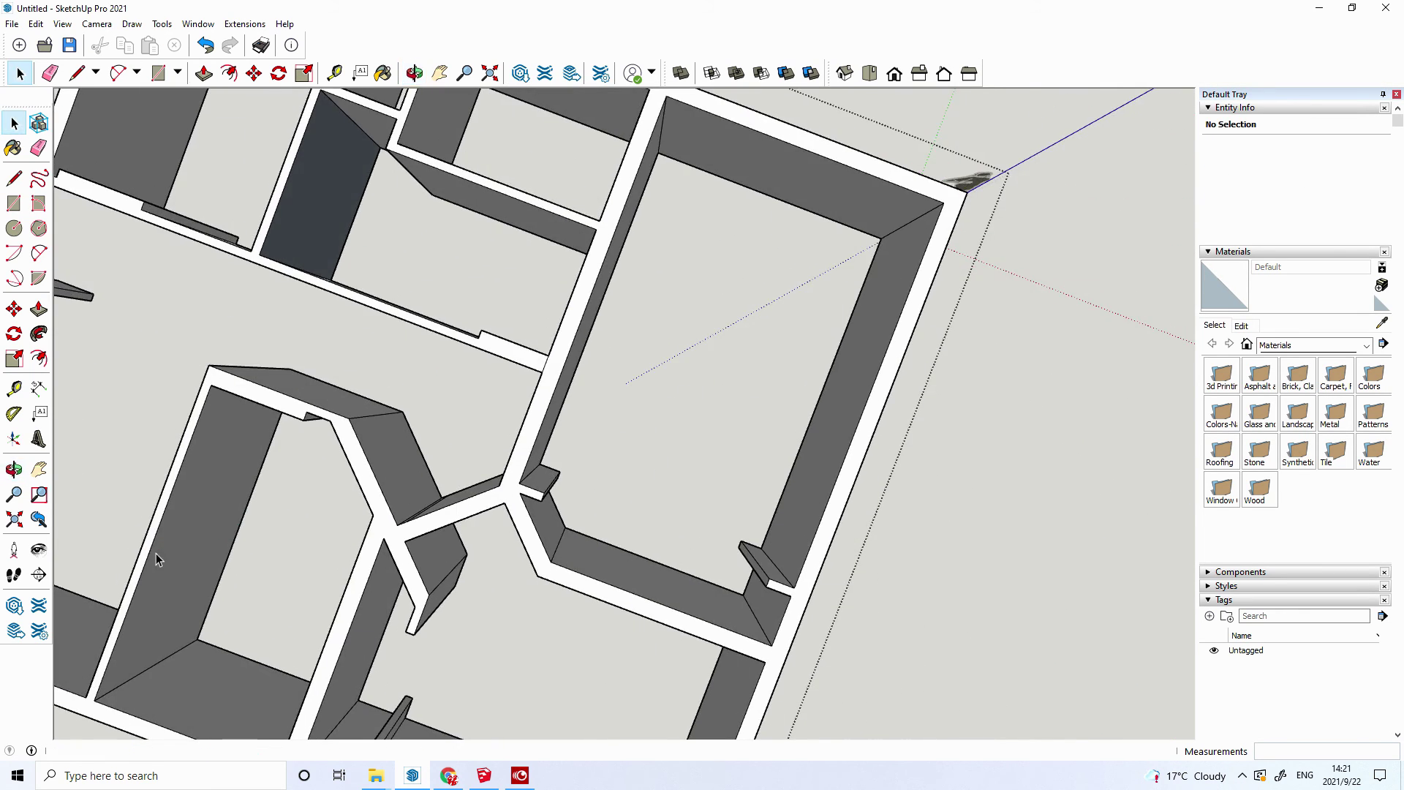
pyautogui.moveTo(433, 395)
pyautogui.mouseDown(button='middle')
pyautogui.moveTo(398, 470)
pyautogui.moveTo(346, 279)
pyautogui.mouseUp(button='middle')
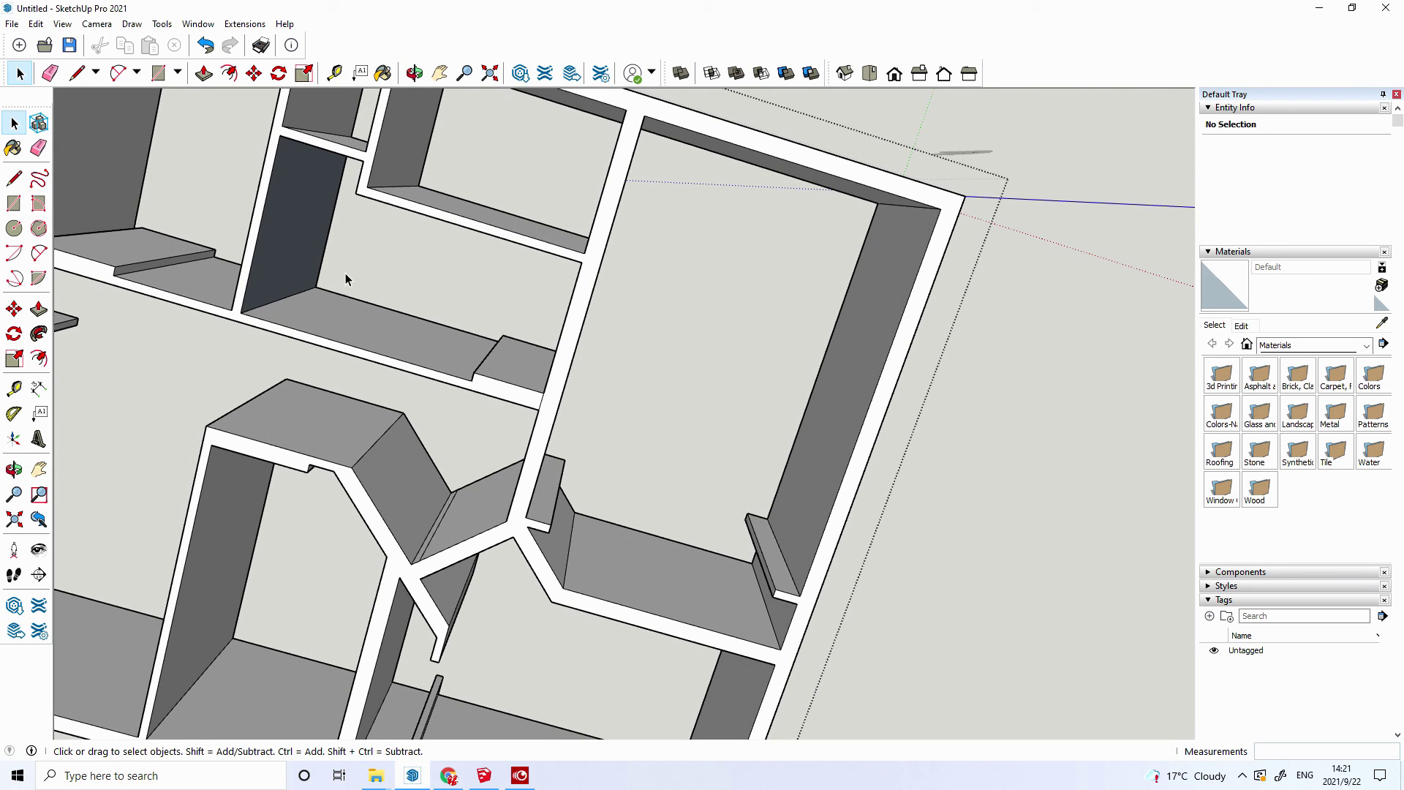
pyautogui.rightClick(292, 233)
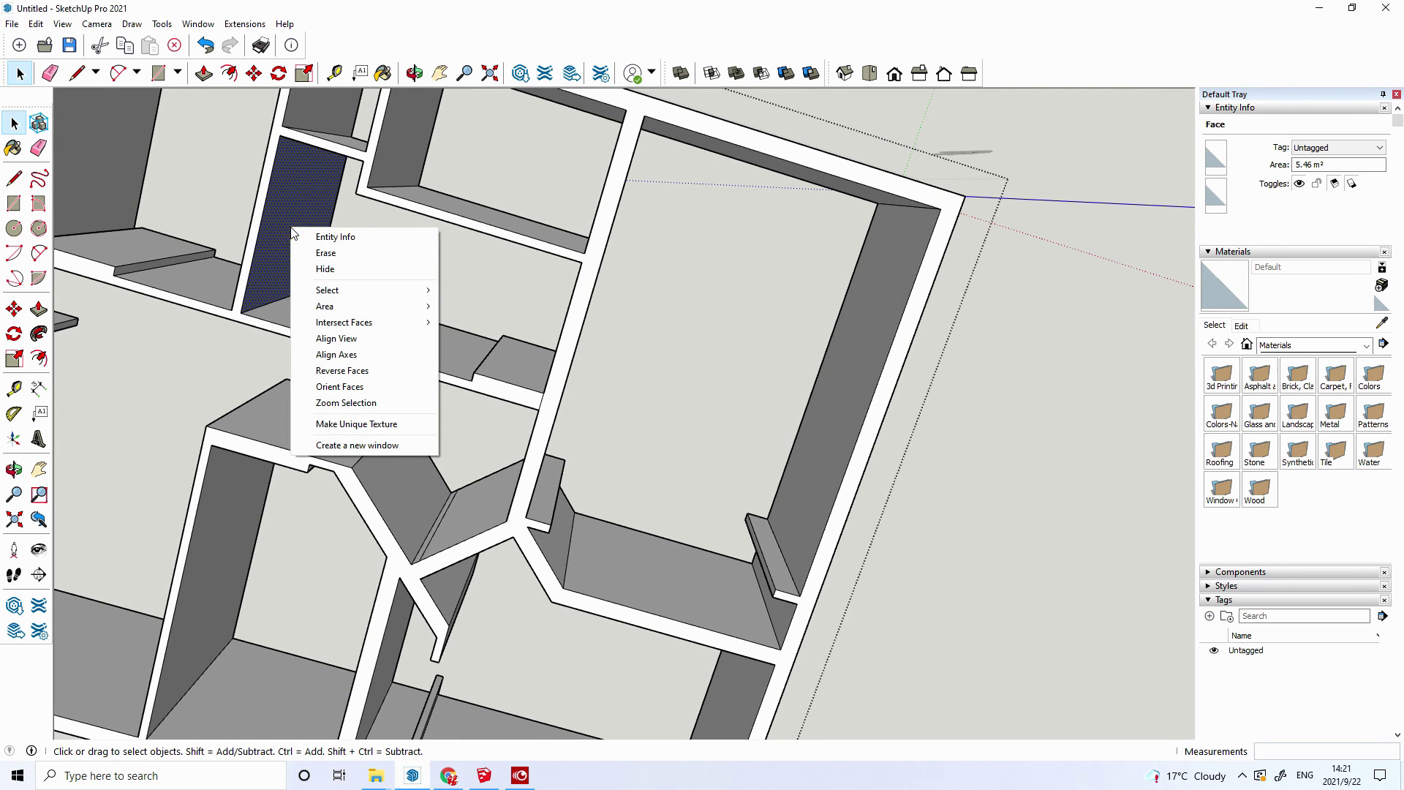
pyautogui.click(362, 373)
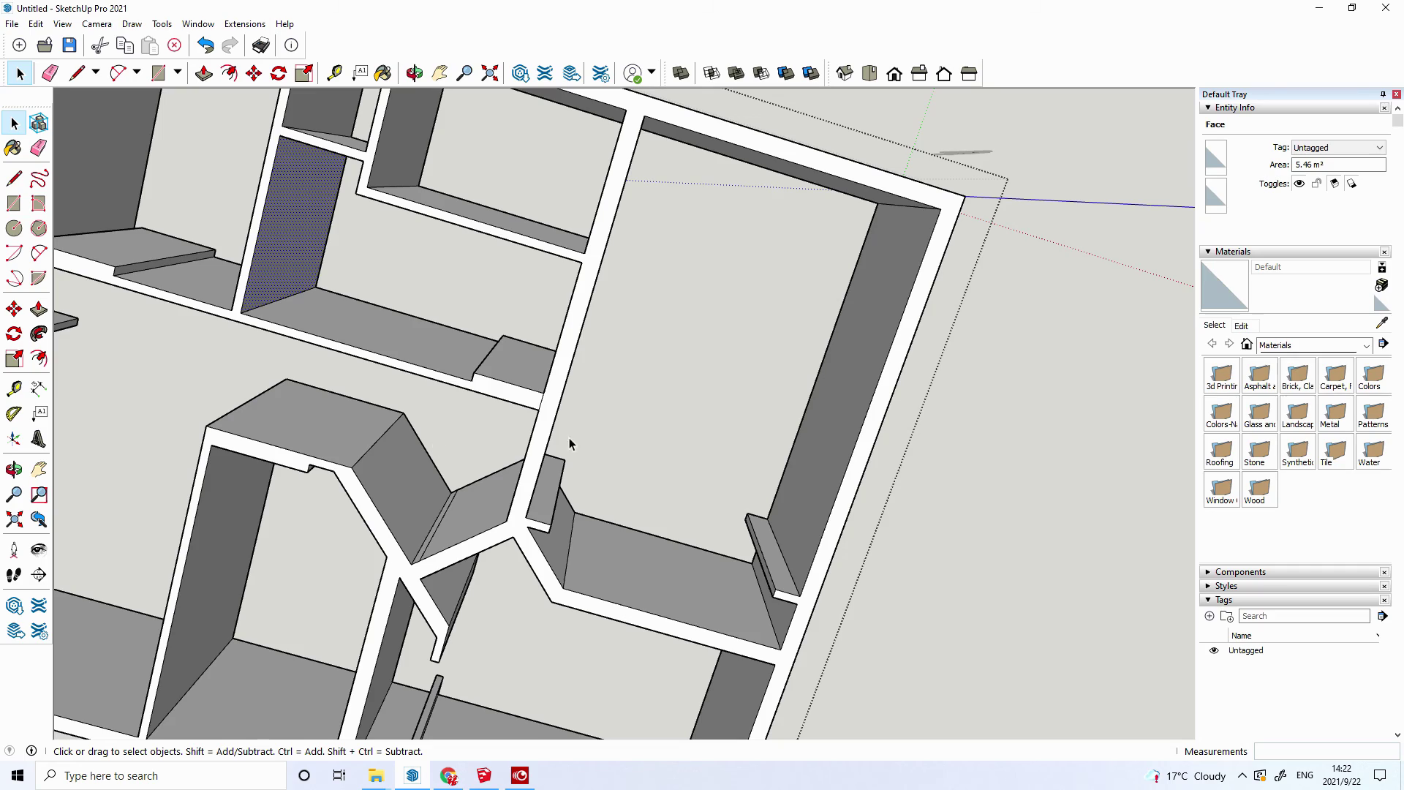
pyautogui.click(698, 416)
pyautogui.moveTo(659, 488)
pyautogui.mouseDown(button='middle')
pyautogui.moveTo(805, 436)
pyautogui.moveTo(407, 439)
pyautogui.moveTo(229, 539)
pyautogui.moveTo(339, 592)
pyautogui.moveTo(384, 564)
pyautogui.mouseUp(button='middle')
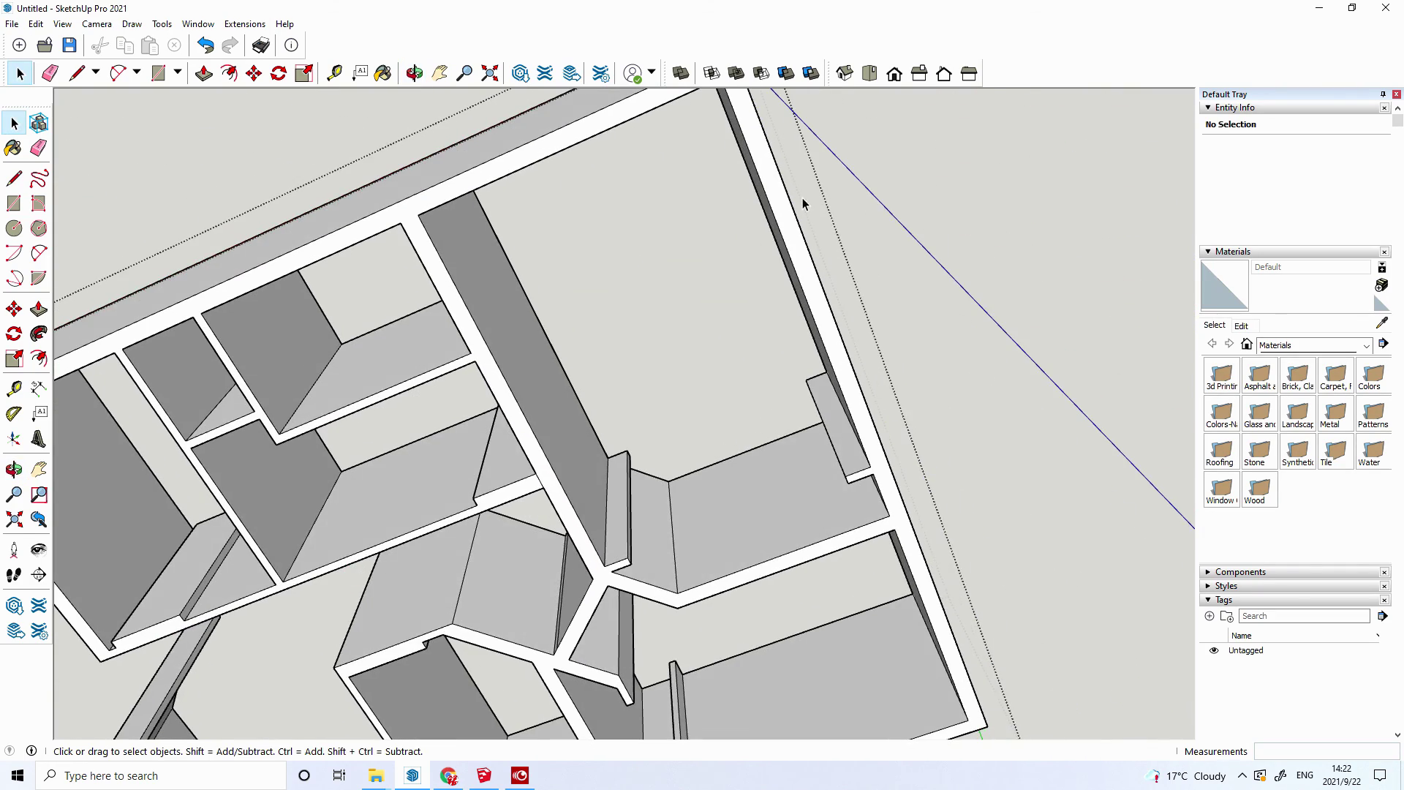
# - Check the walled model in Iso, then Top, then Iso views
pyautogui.click(845, 74)
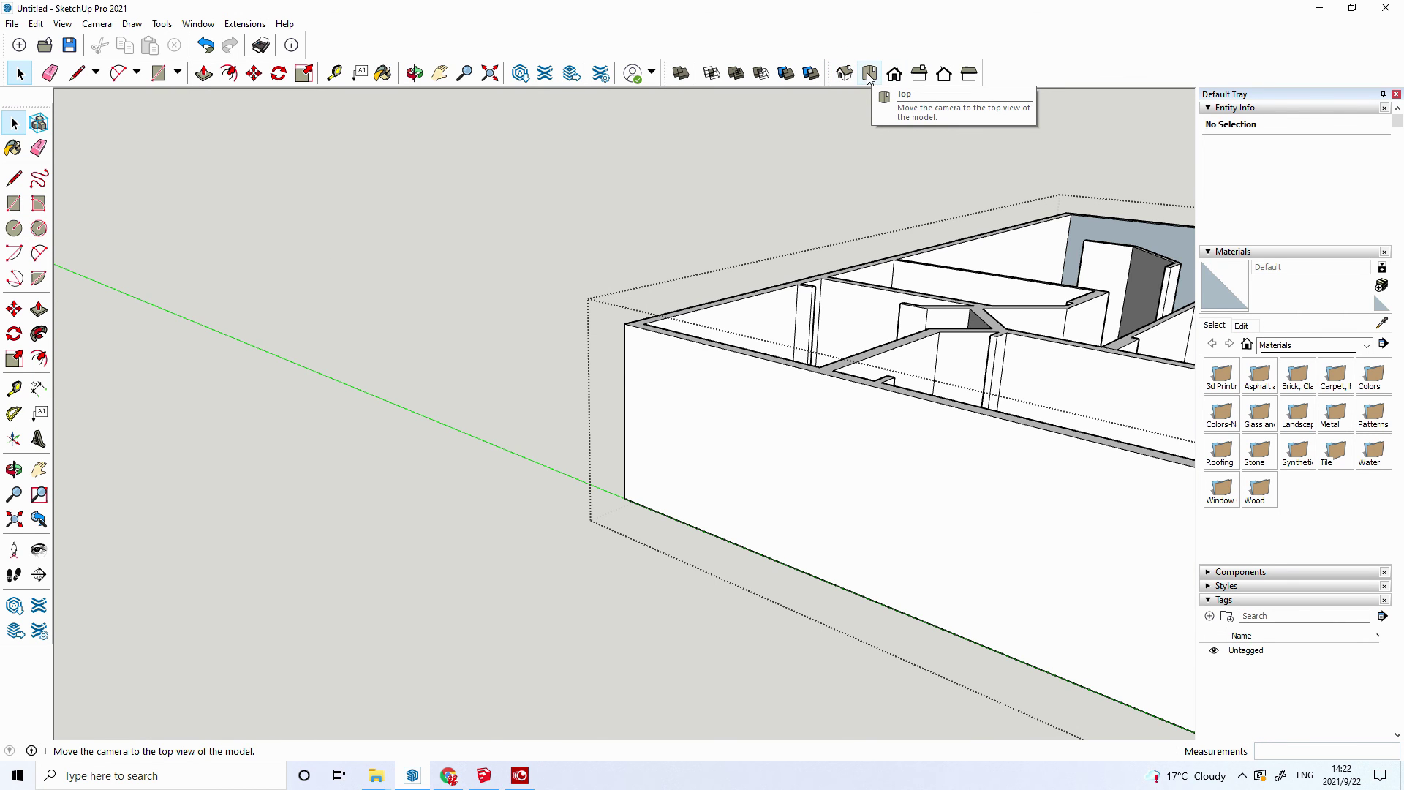
pyautogui.click(868, 74)
pyautogui.scroll(-2, 564, 490)
pyautogui.scroll(-2, 521, 509)
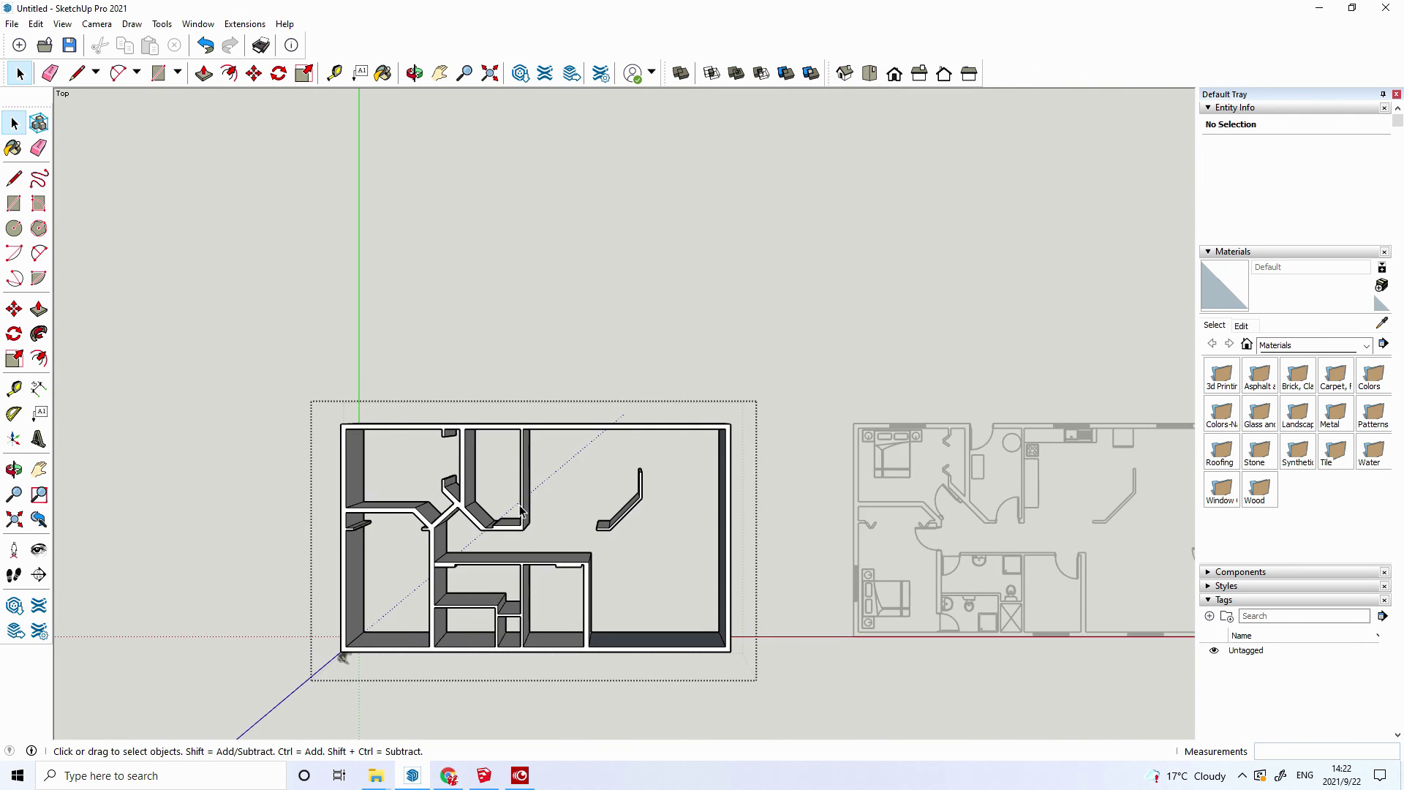
pyautogui.click(845, 74)
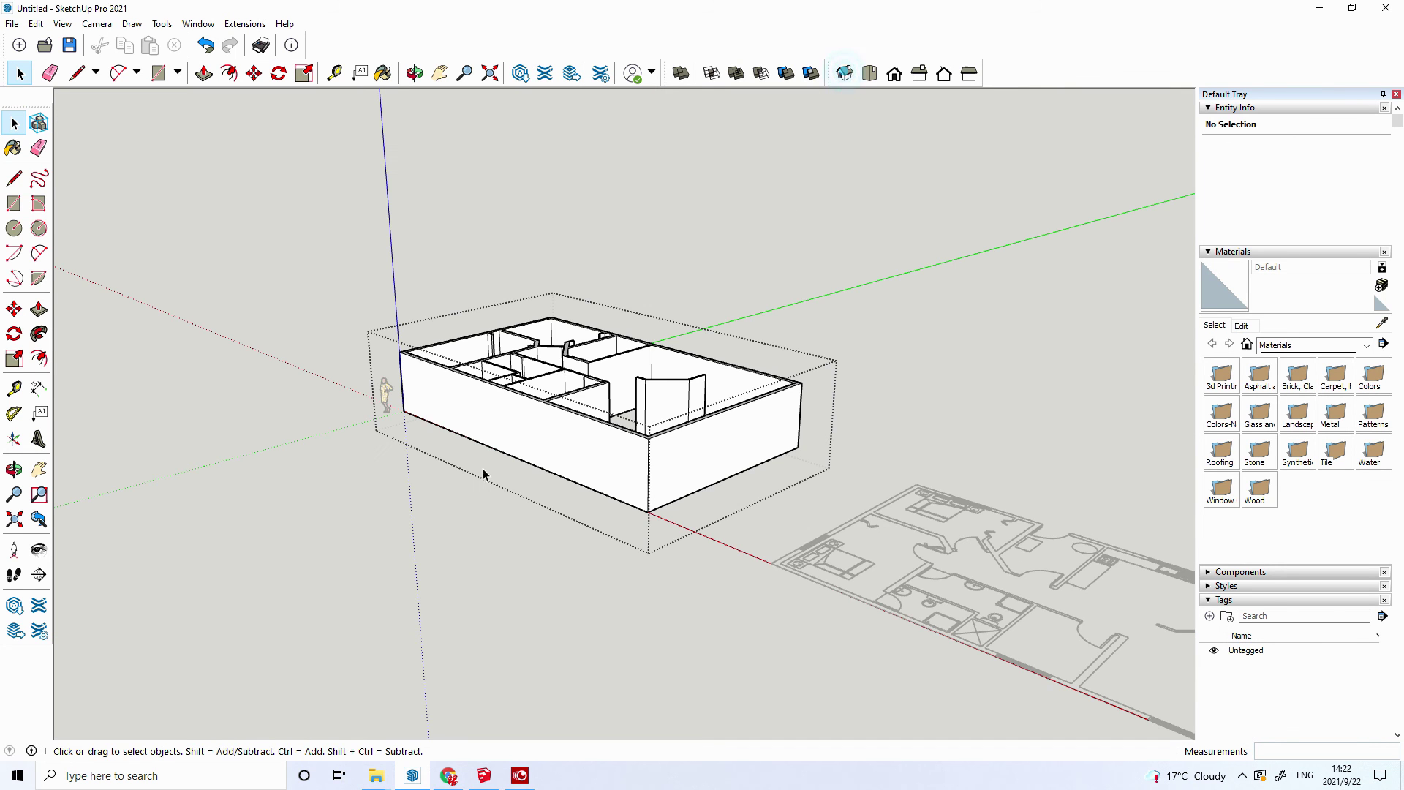
pyautogui.scroll(-1, 554, 475)
# - Orbit to a steeper top-down angle and zoom in close on the angled wall piece
pyautogui.press('o')
pyautogui.moveTo(549, 447)
pyautogui.mouseDown()
pyautogui.moveTo(595, 699)
pyautogui.moveTo(760, 711)
pyautogui.mouseUp()
pyautogui.scroll(2, 540, 549)
pyautogui.scroll(2, 540, 549)
pyautogui.scroll(2, 539, 548)
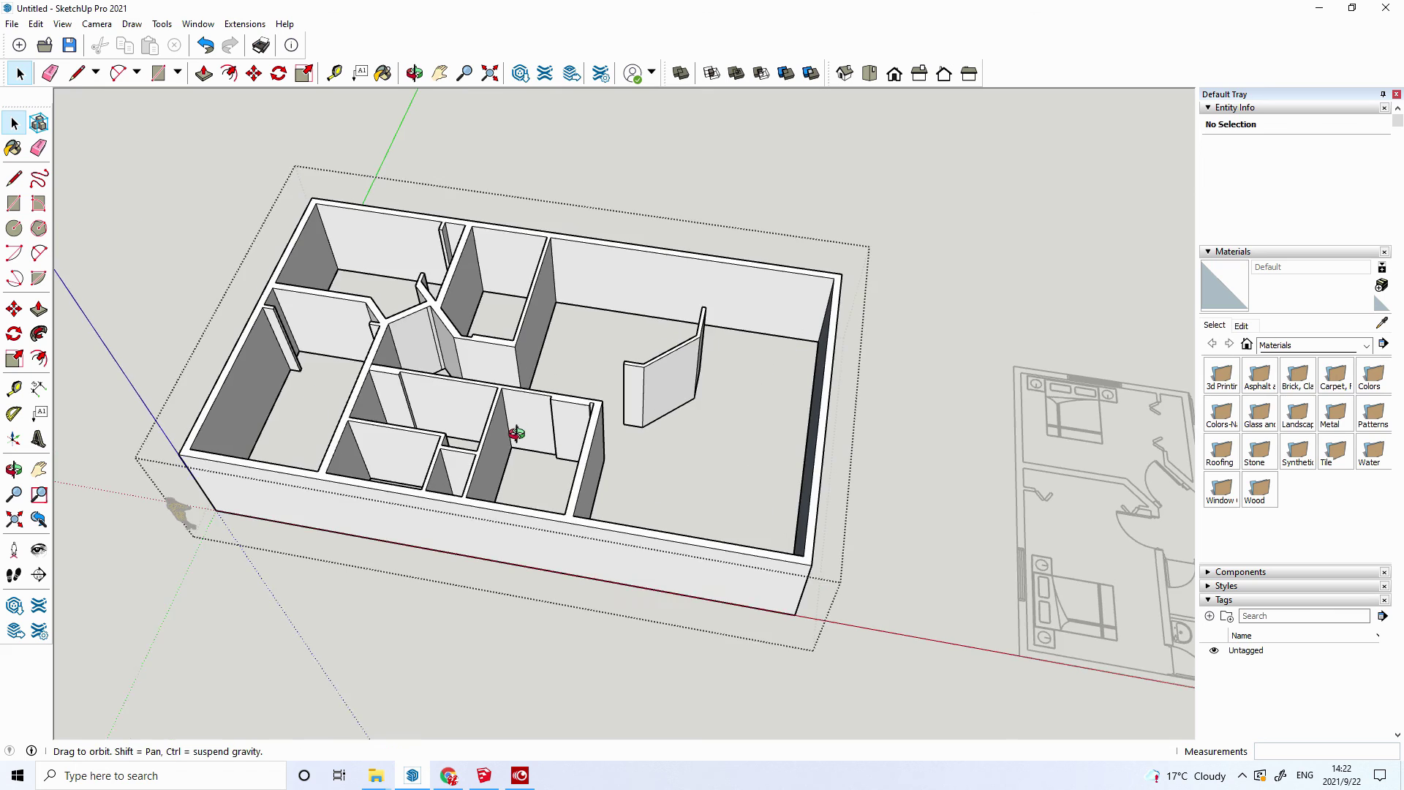
pyautogui.moveTo(540, 548); pyautogui.dragTo(568, 573)
pyautogui.press('space')
pyautogui.scroll(2, 391, 300)
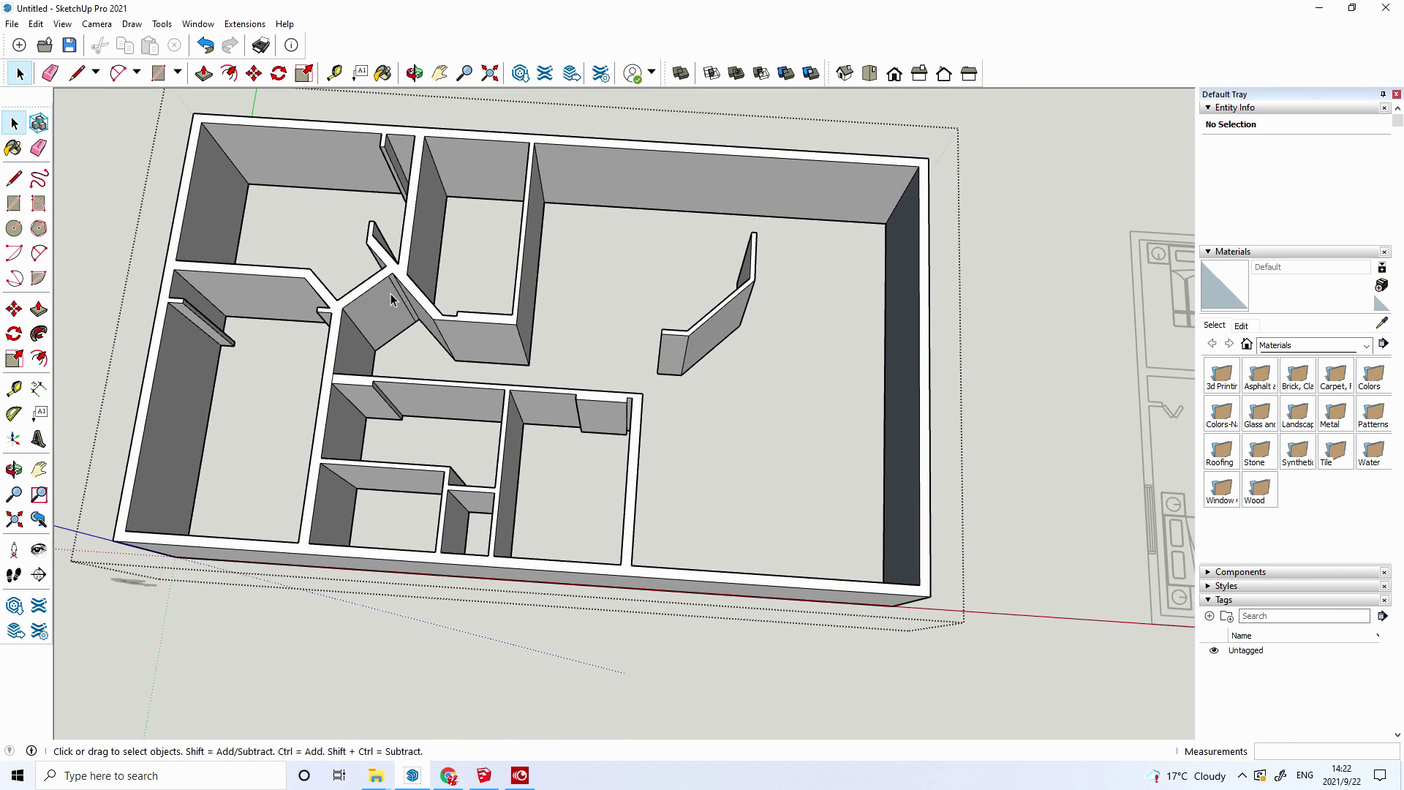
pyautogui.scroll(1, 389, 296)
pyautogui.scroll(1, 389, 297)
pyautogui.scroll(1, 389, 296)
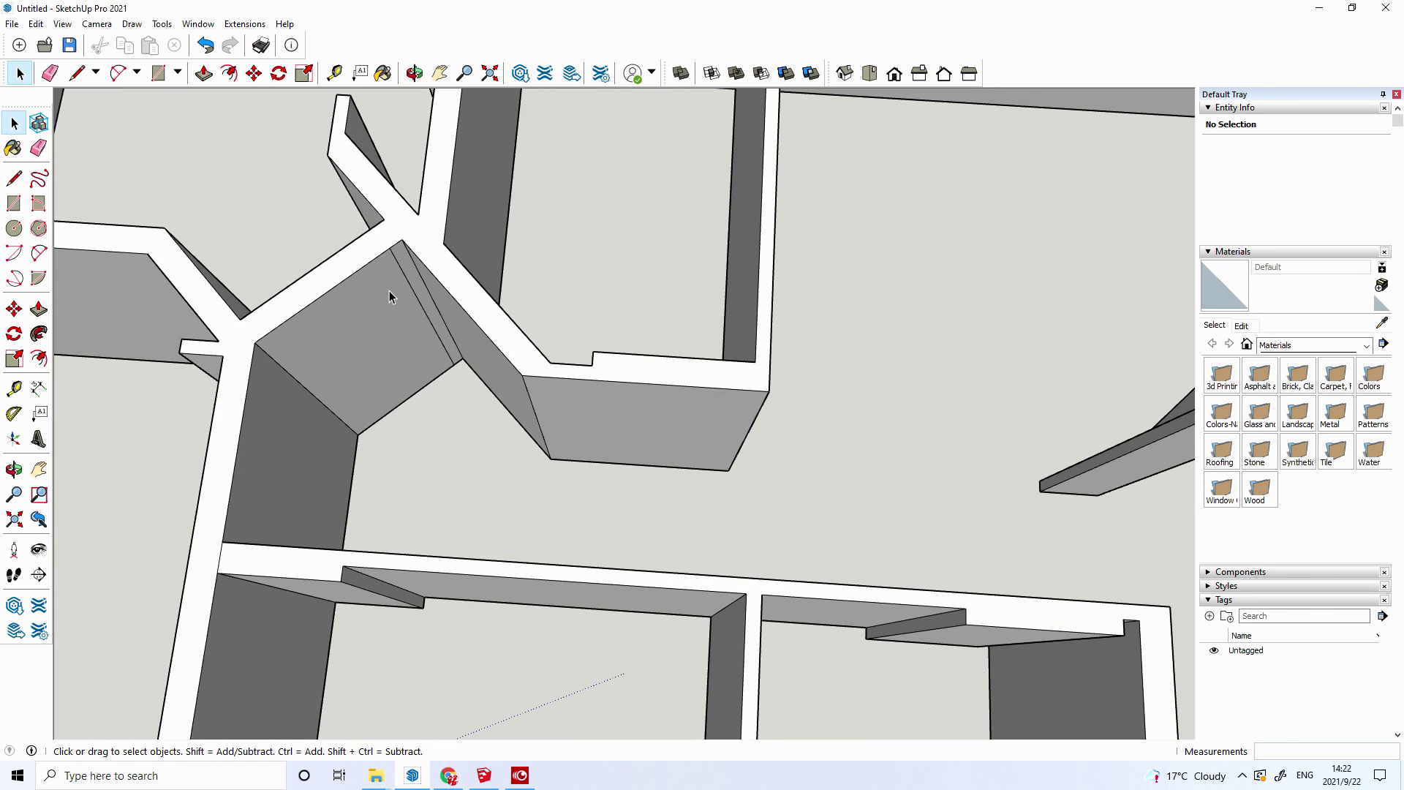
pyautogui.scroll(1, 389, 297)
pyautogui.scroll(1, 392, 291)
pyautogui.scroll(1, 395, 291)
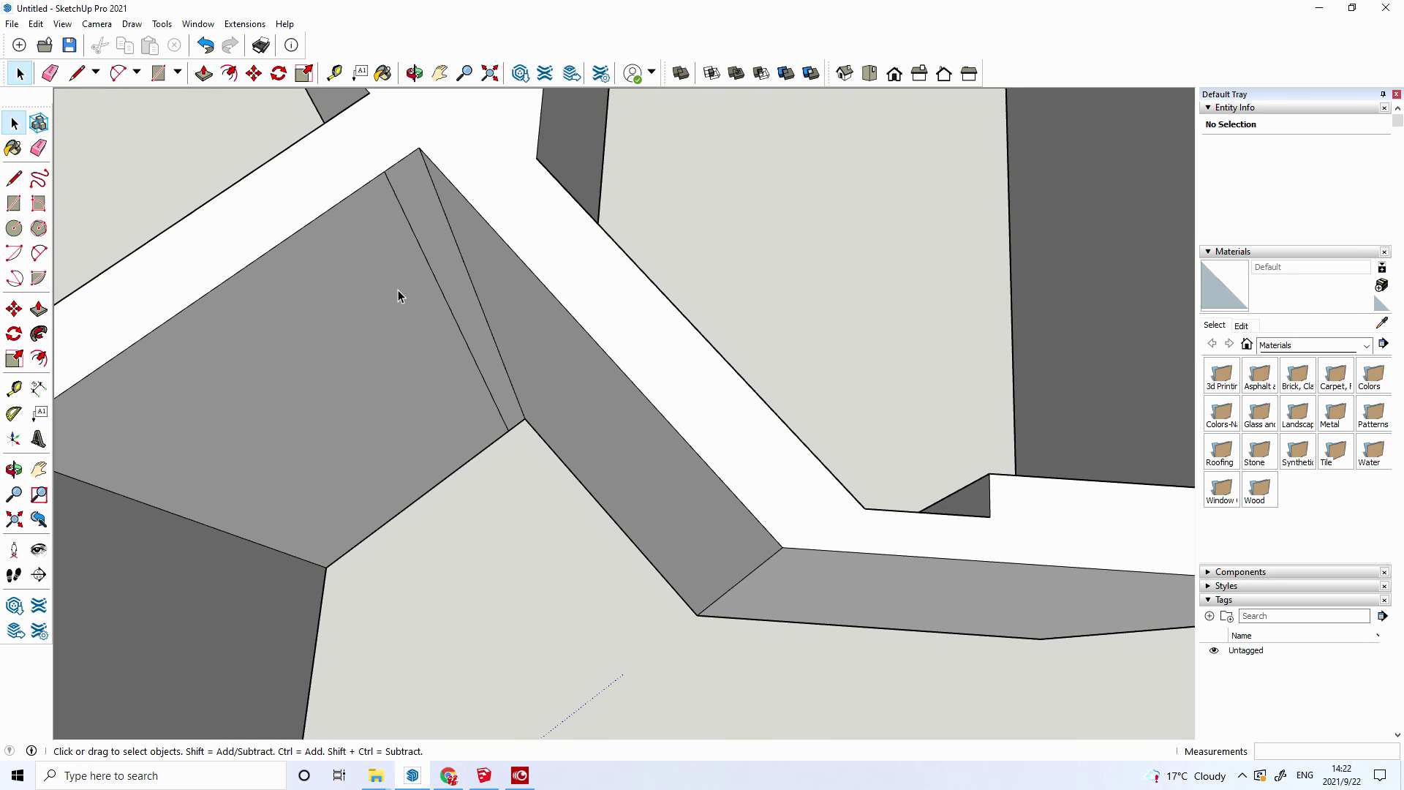
pyautogui.scroll(1, 398, 294)
# - Delete the stray 2800 mm edge so the angled wall becomes one clean face
pyautogui.click(438, 286)
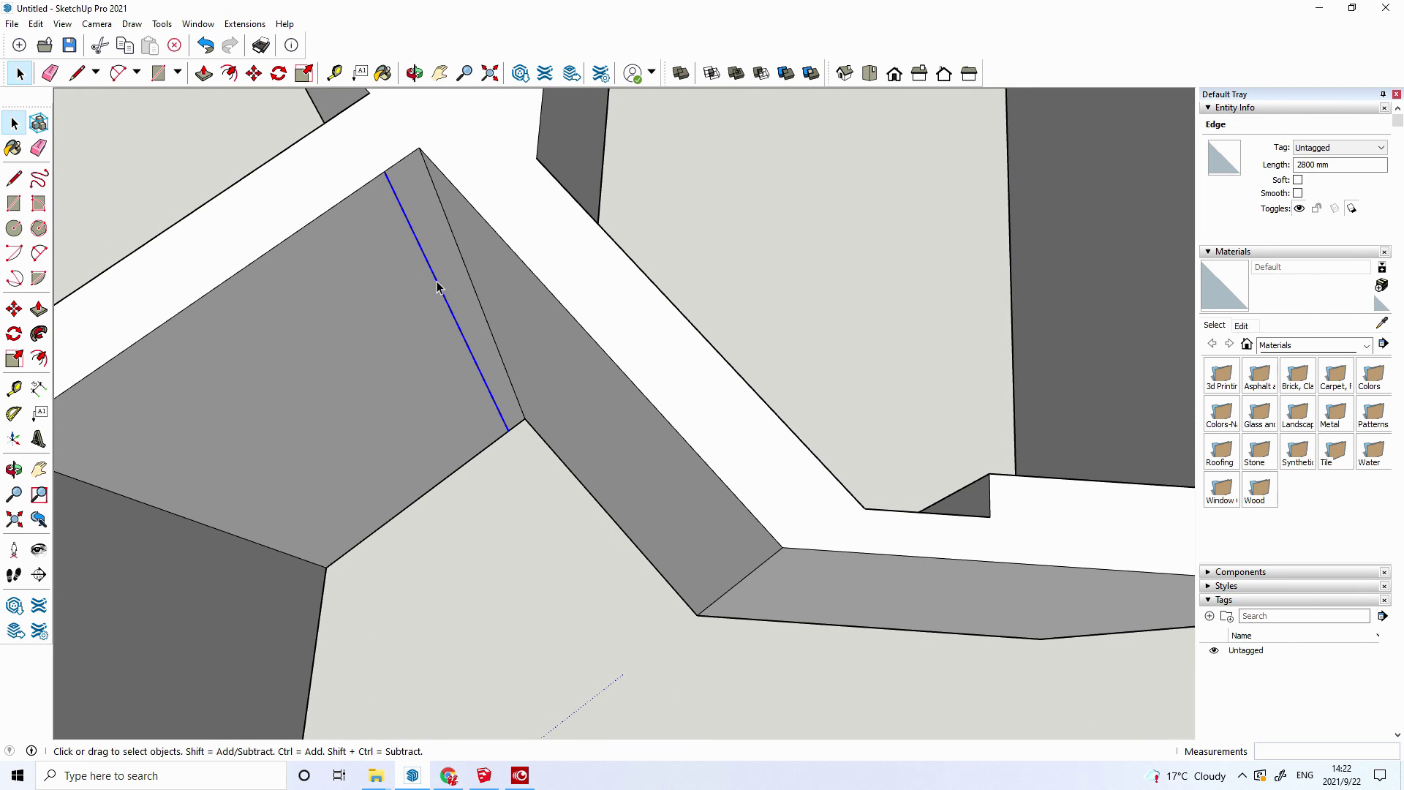
pyautogui.press('Delete')
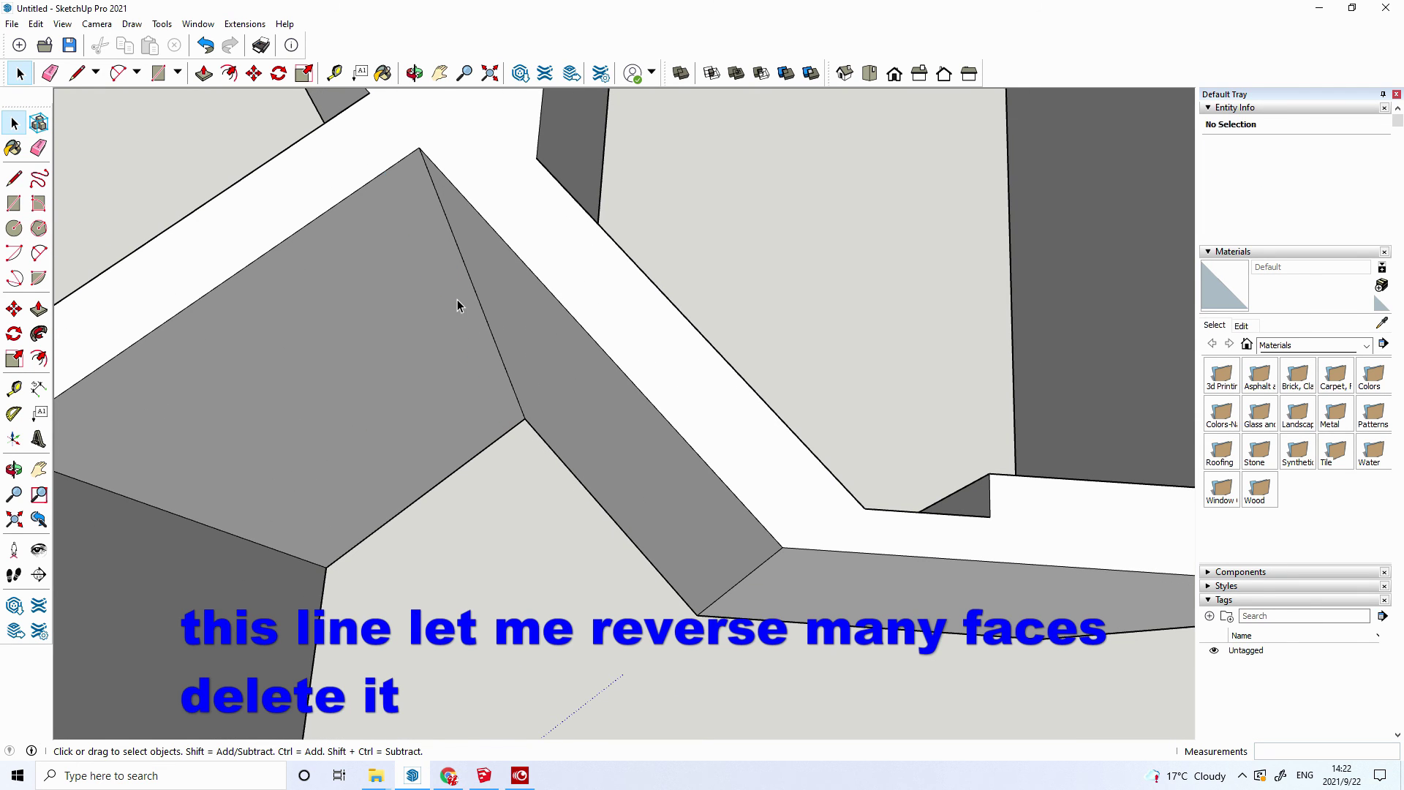
pyautogui.moveTo(458, 300); pyautogui.dragTo(391, 314, button='middle')
pyautogui.scroll(-2, 382, 305)
pyautogui.scroll(-2, 384, 297)
pyautogui.scroll(-3, 380, 303)
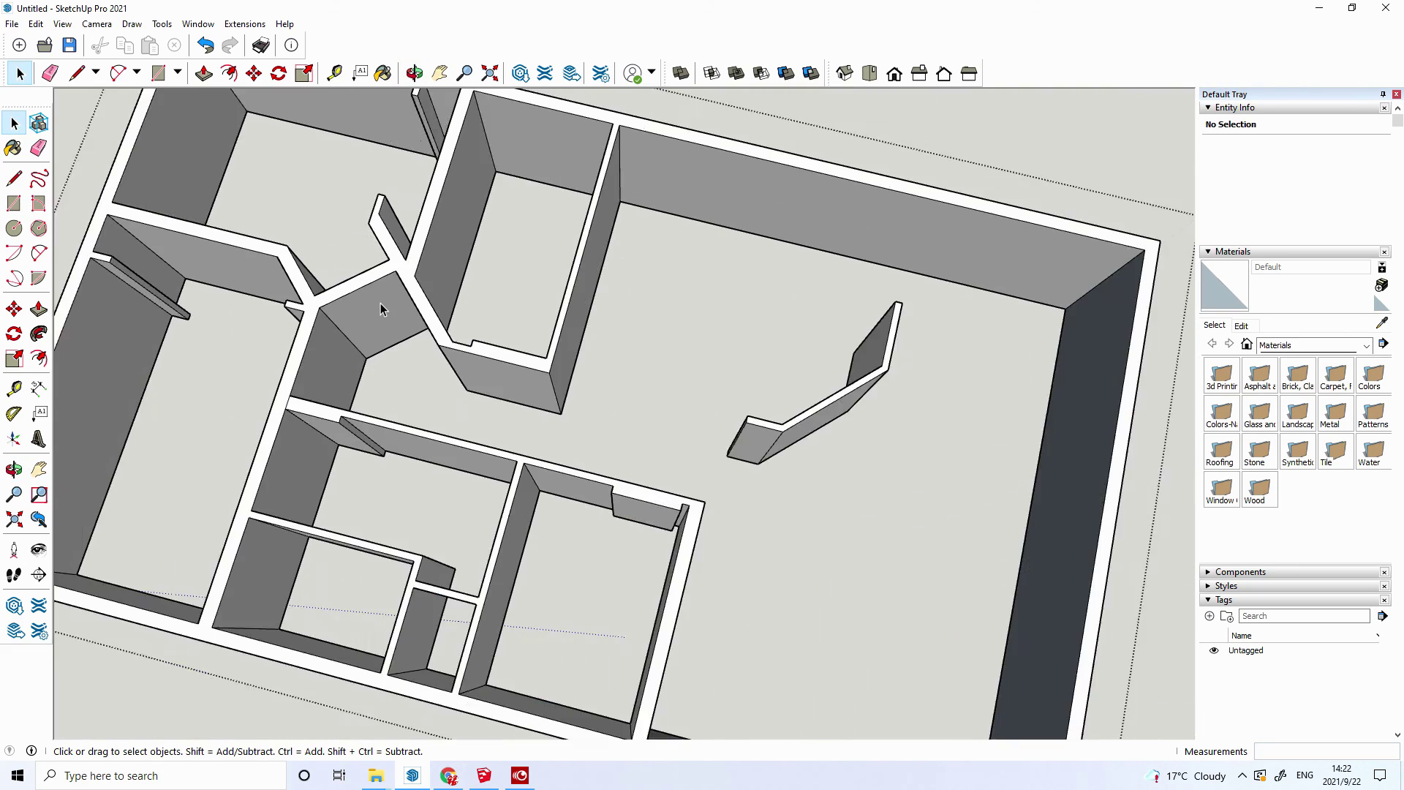
pyautogui.scroll(-2, 381, 303)
# - Orbit around the whole model to review the finished walls
pyautogui.moveTo(521, 488)
pyautogui.mouseDown(button='middle')
pyautogui.moveTo(518, 467)
pyautogui.moveTo(579, 356)
pyautogui.moveTo(476, 319)
pyautogui.mouseUp(button='middle')
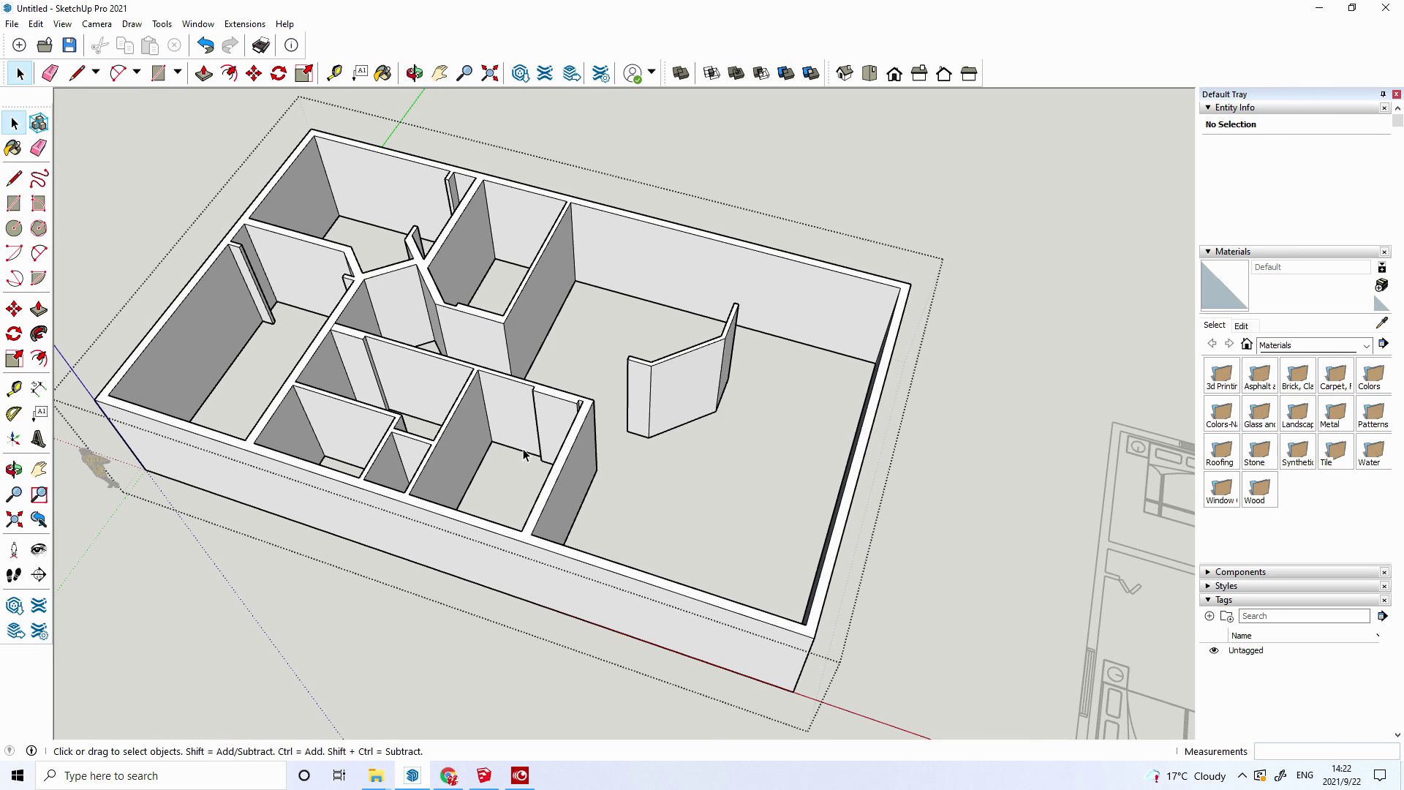
pyautogui.scroll(2, 530, 457)
pyautogui.scroll(-2, 530, 457)
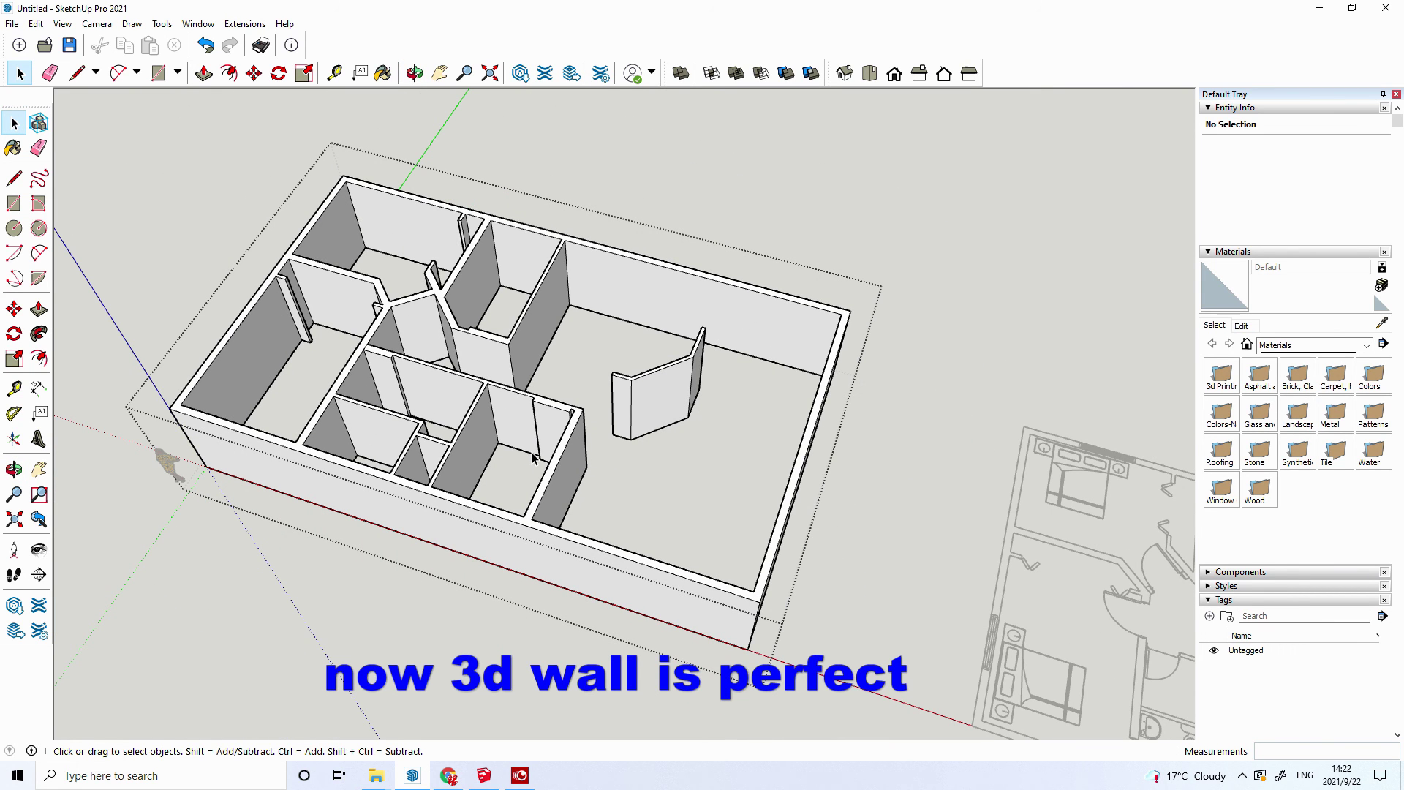
pyautogui.moveTo(539, 468); pyautogui.dragTo(553, 480, button='middle')
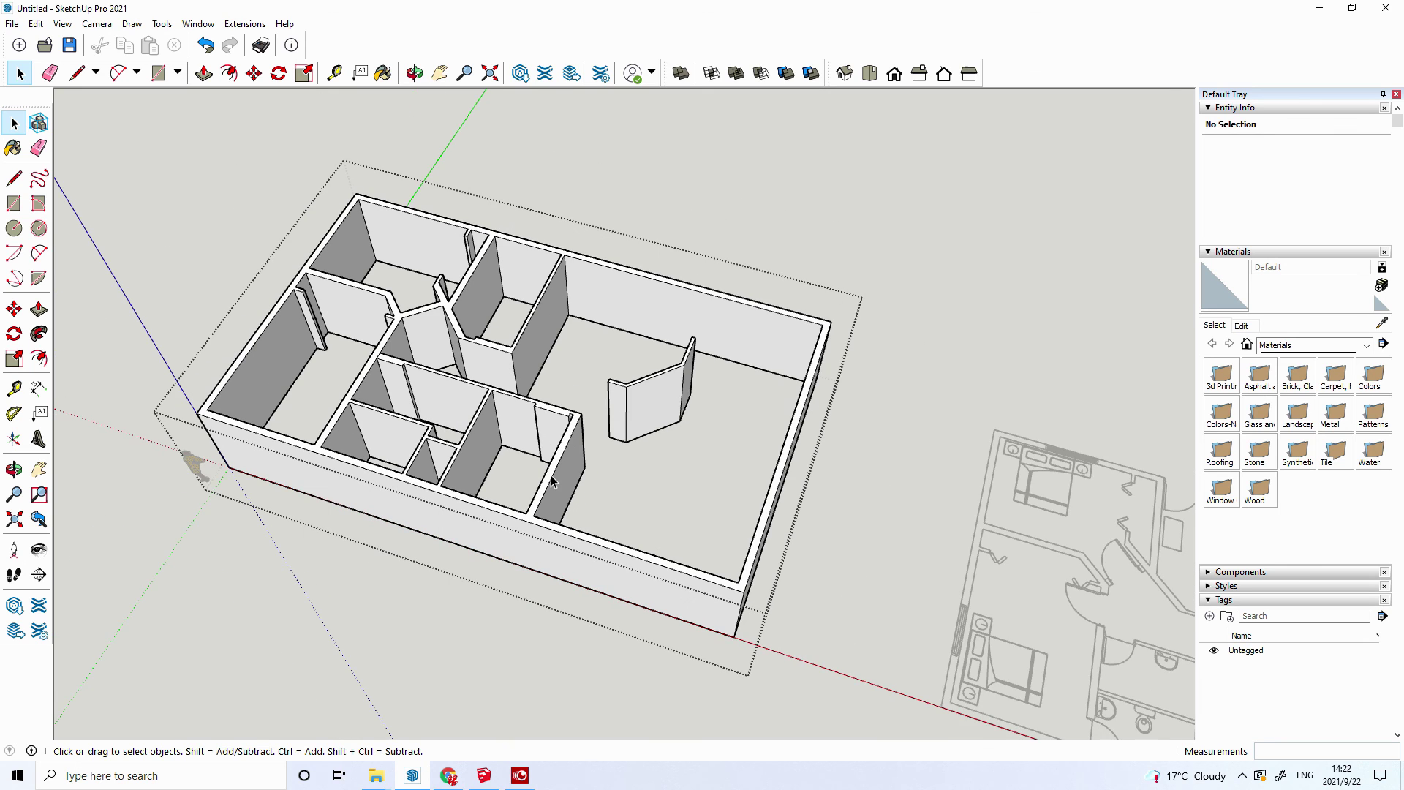